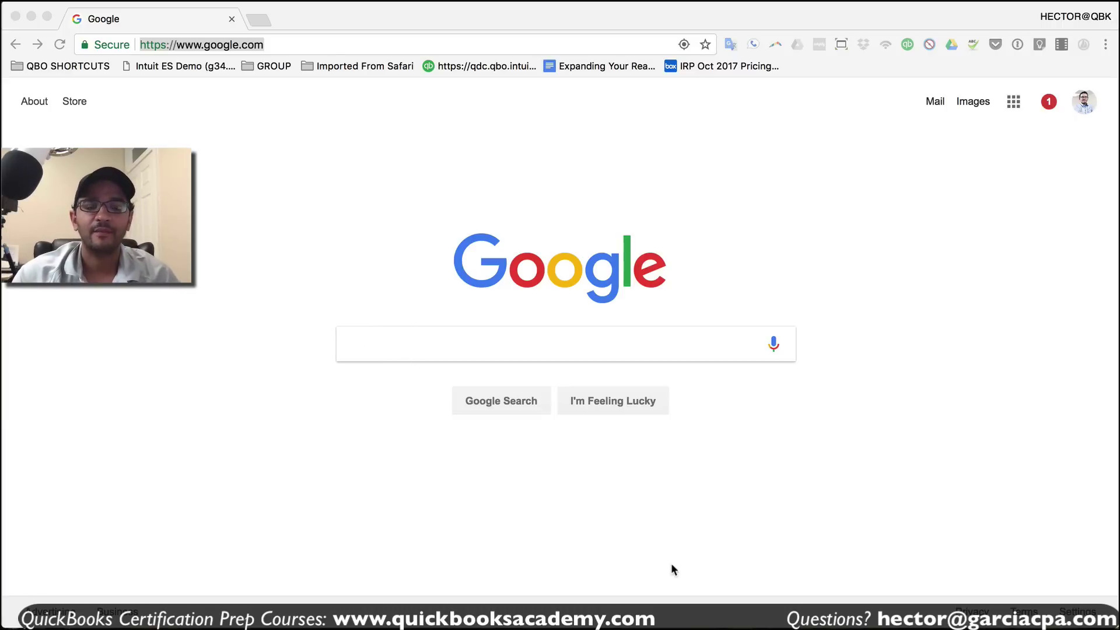
{"action": "left_click", "coordinate": [248, 46]}
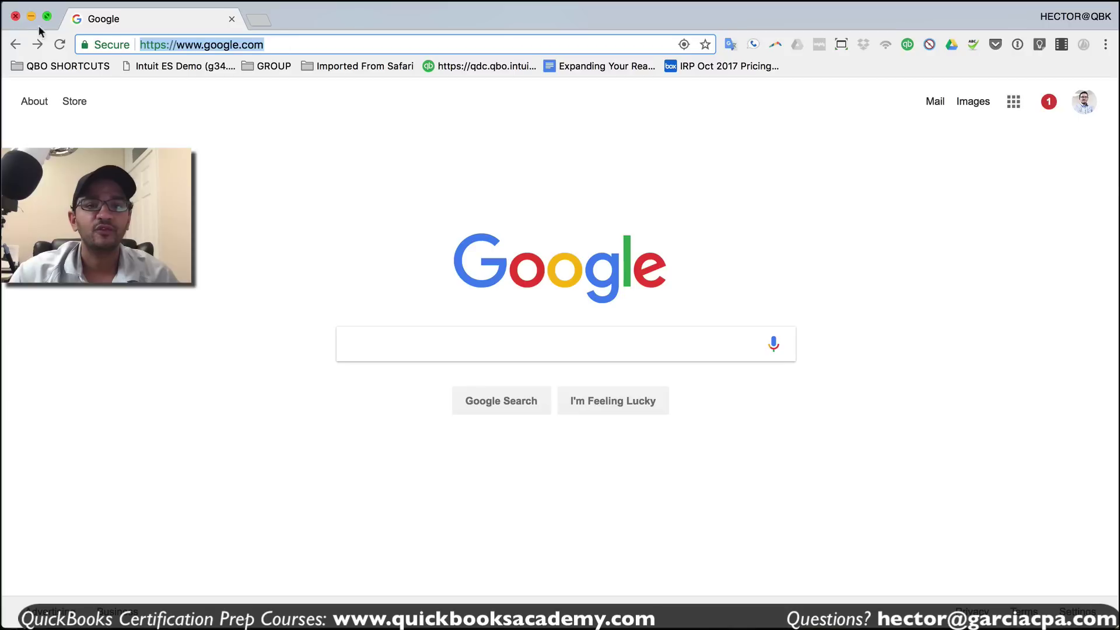
{"action": "type", "text": "www.q"}
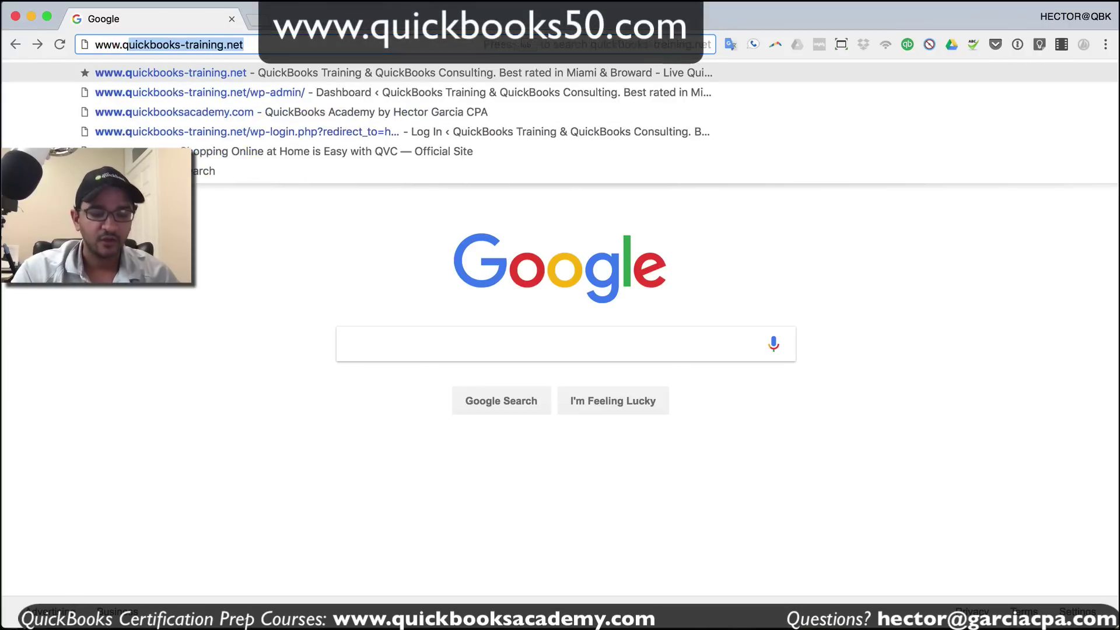
{"action": "key", "text": "BackSpace"}
{"action": "type", "text": "uickb"}
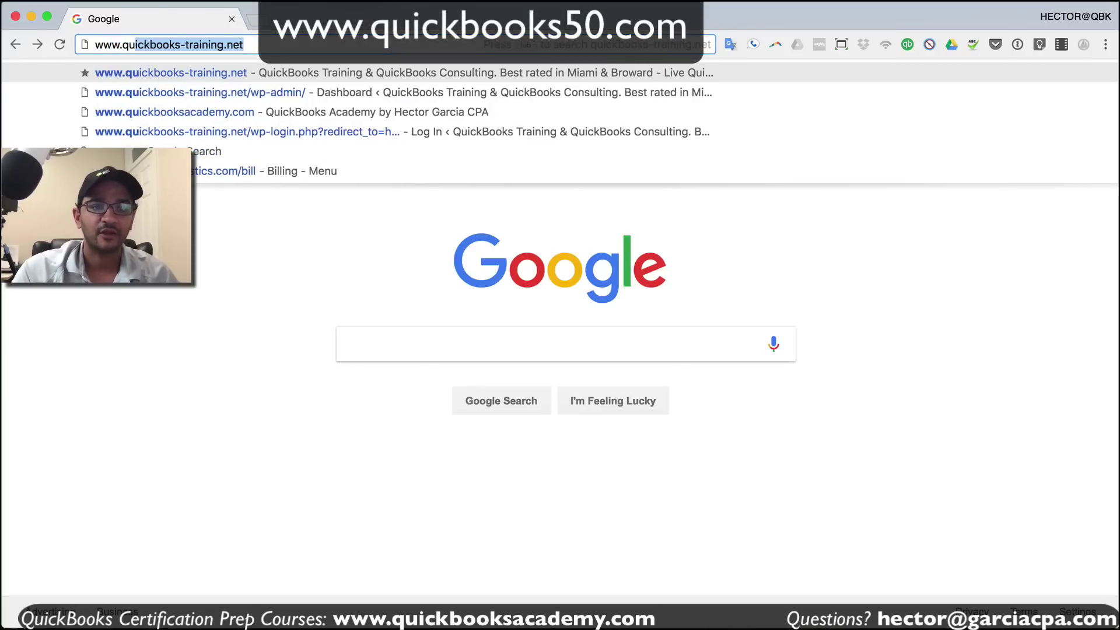
{"action": "type", "text": "ooks50"}
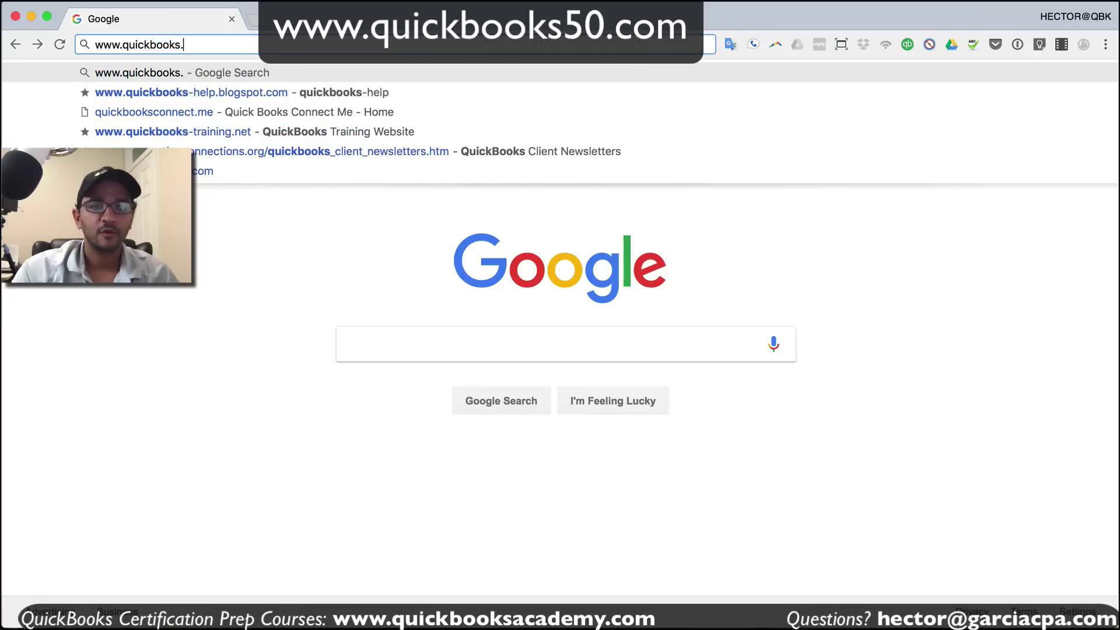
{"action": "type", "text": ".com"}
{"action": "key", "text": "Return"}
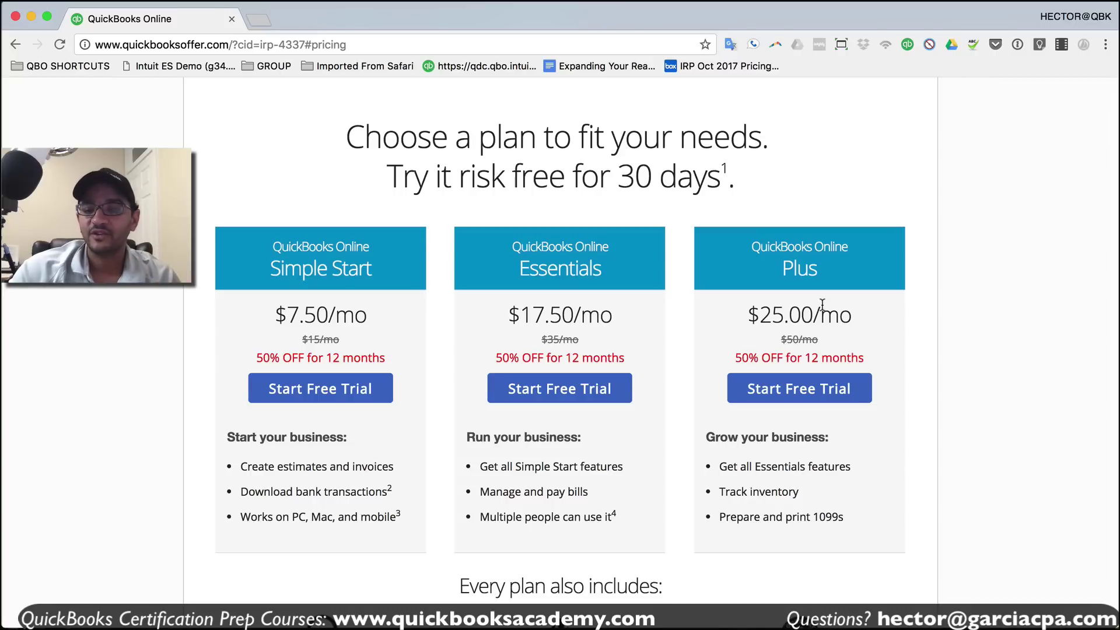
- Compare the Plus and Essentials plans, then start the Essentials 30-day free trial
{"action": "left_click_drag", "start_coordinate": [808, 248], "coordinate": [862, 268]}
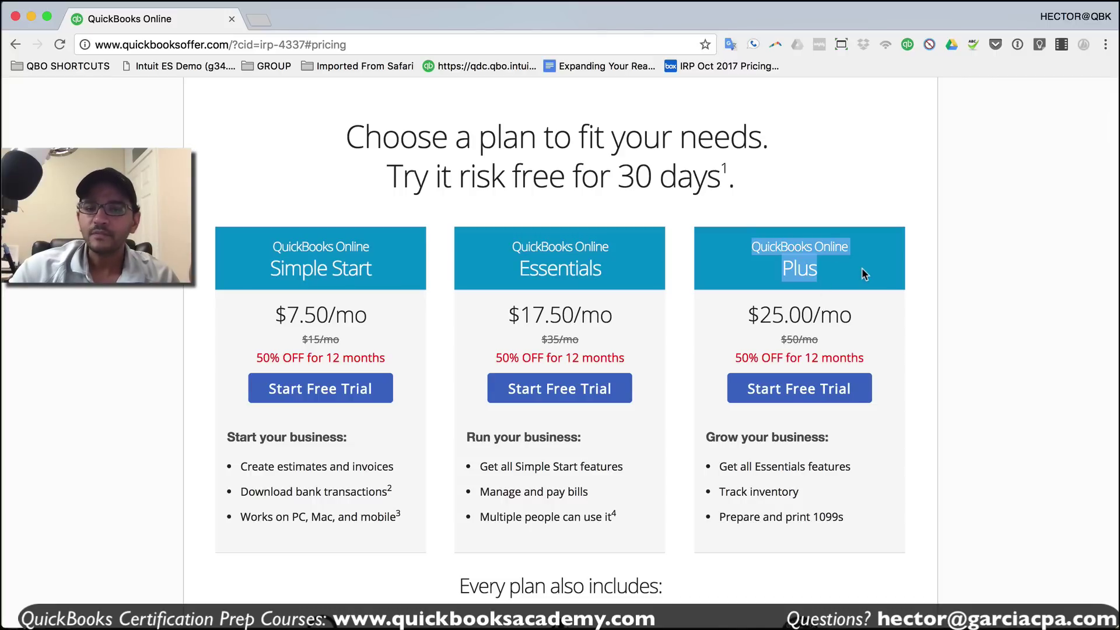
{"action": "left_click", "coordinate": [820, 273]}
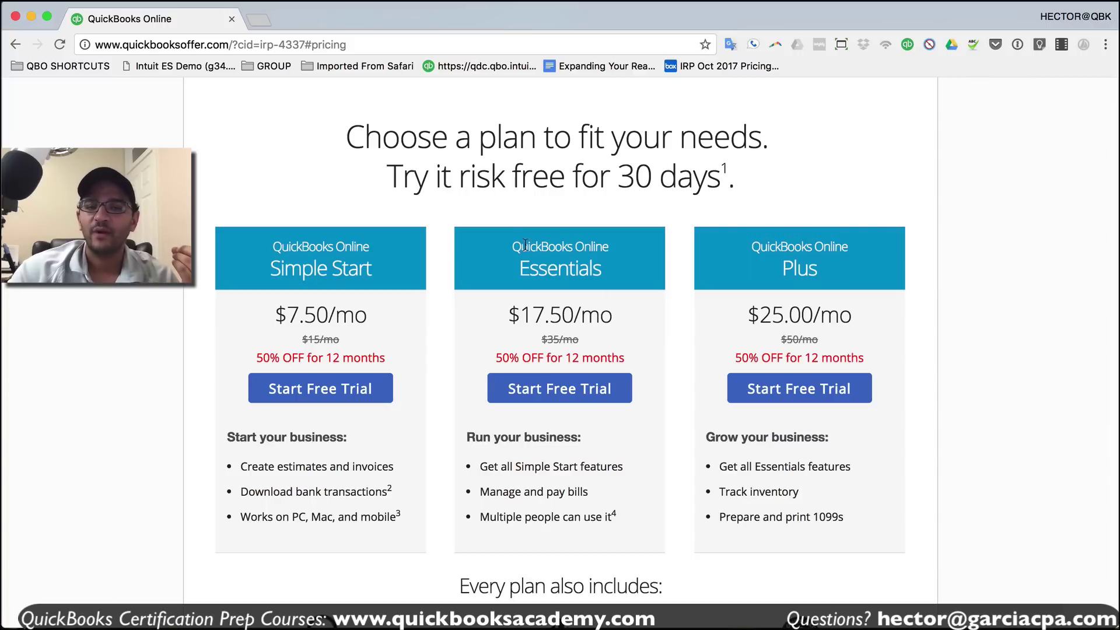
{"action": "left_click_drag", "start_coordinate": [512, 246], "coordinate": [629, 279]}
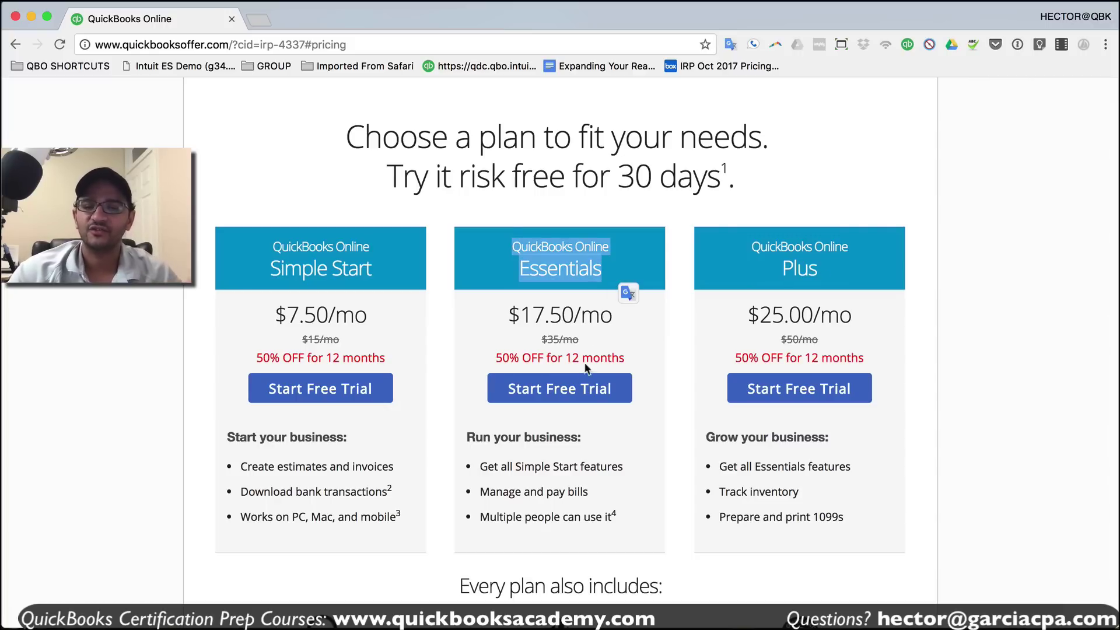
{"action": "scroll", "coordinate": [569, 395], "scroll_direction": "down", "scroll_amount": 10}
{"action": "scroll", "coordinate": [569, 395], "scroll_direction": "up", "scroll_amount": 11}
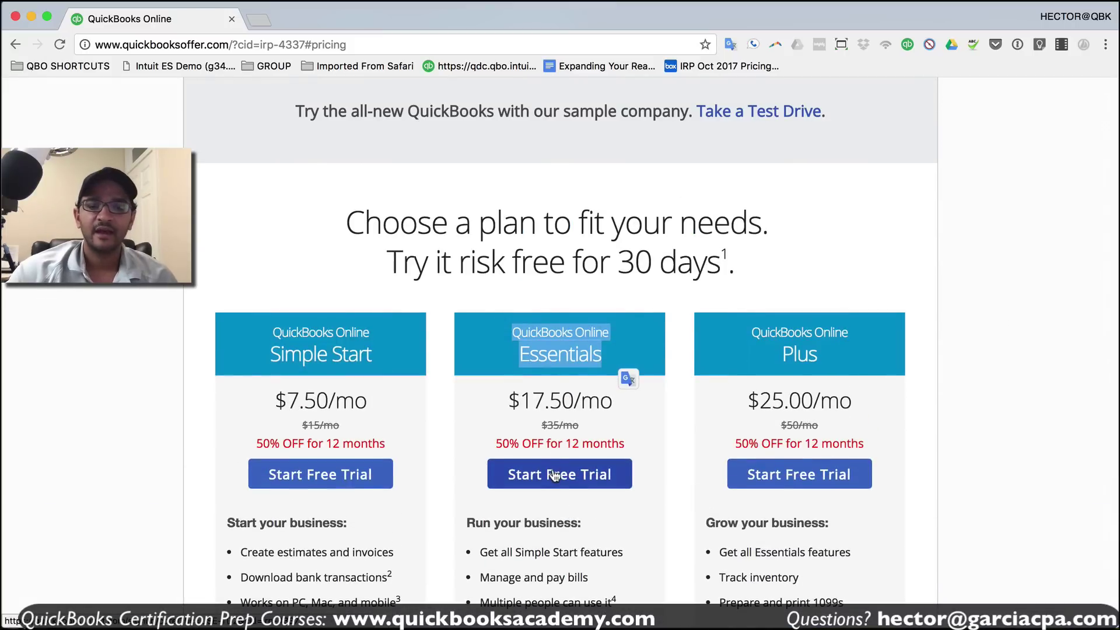
{"action": "left_click", "coordinate": [551, 476]}
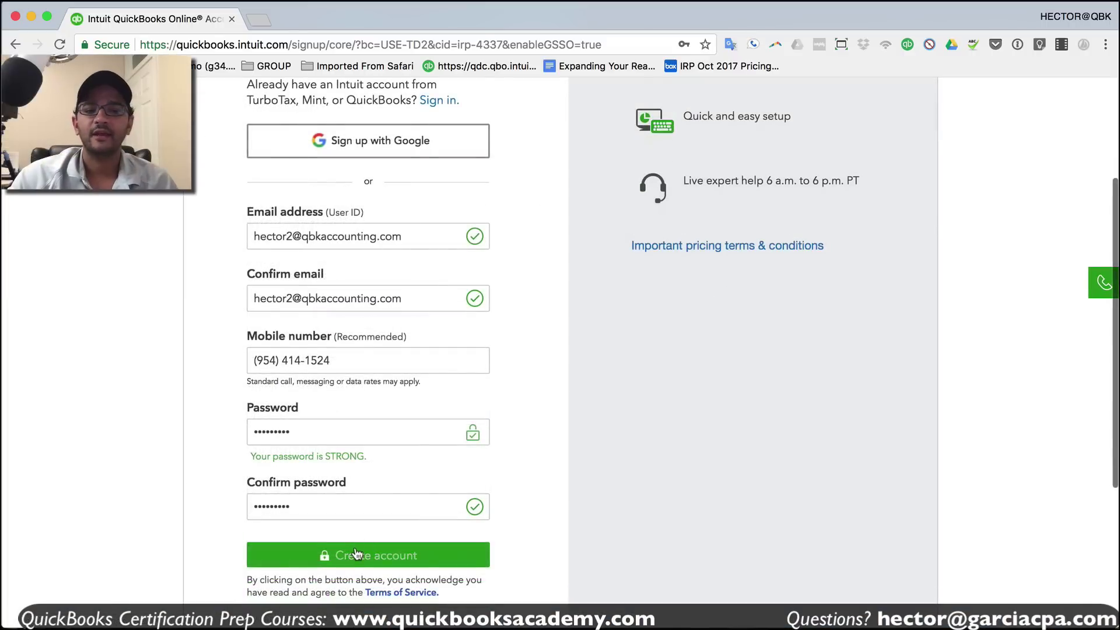
- Create the account for business 'hector's corp', in business less than 1 year, and finish setup
{"action": "left_click", "coordinate": [357, 554]}
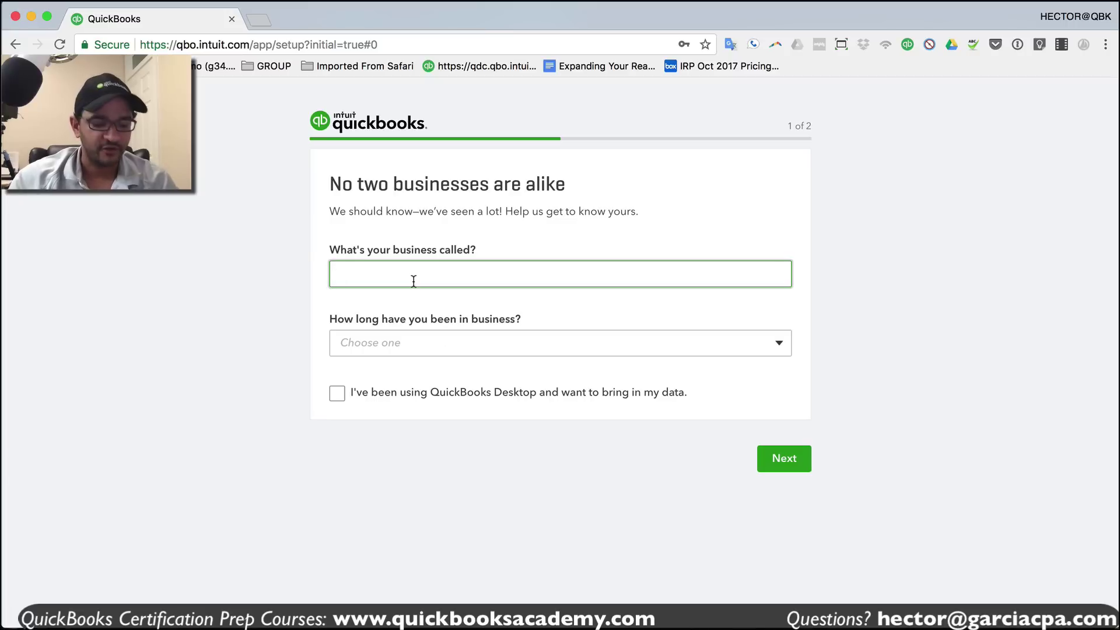
{"action": "type", "text": "hector's corp"}
{"action": "left_click", "coordinate": [370, 344]}
{"action": "left_click", "coordinate": [388, 407]}
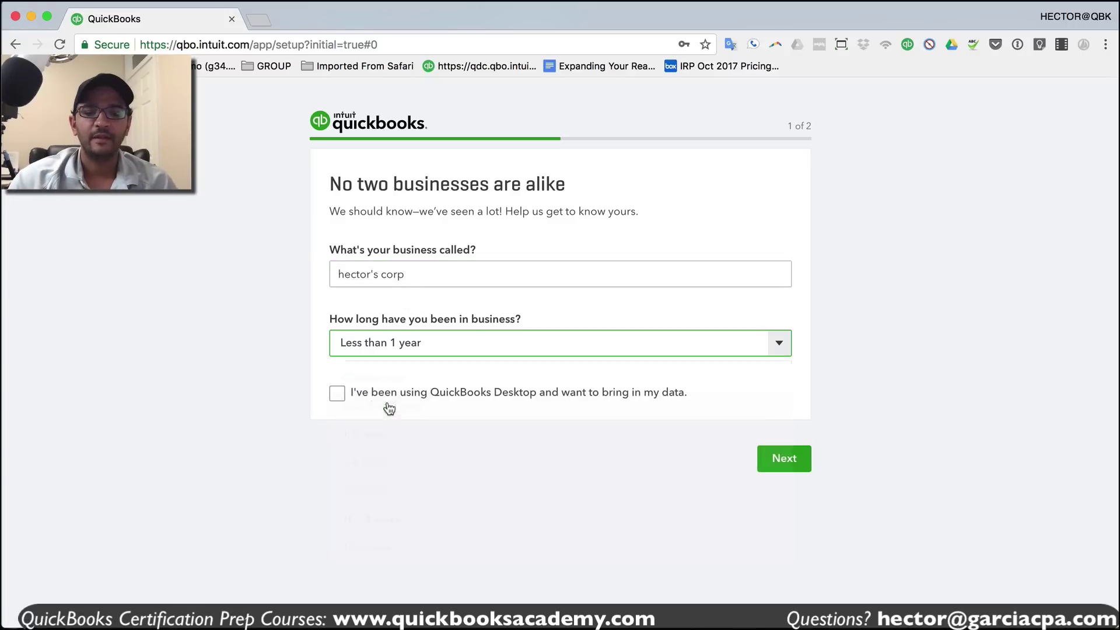
{"action": "left_click", "coordinate": [785, 461]}
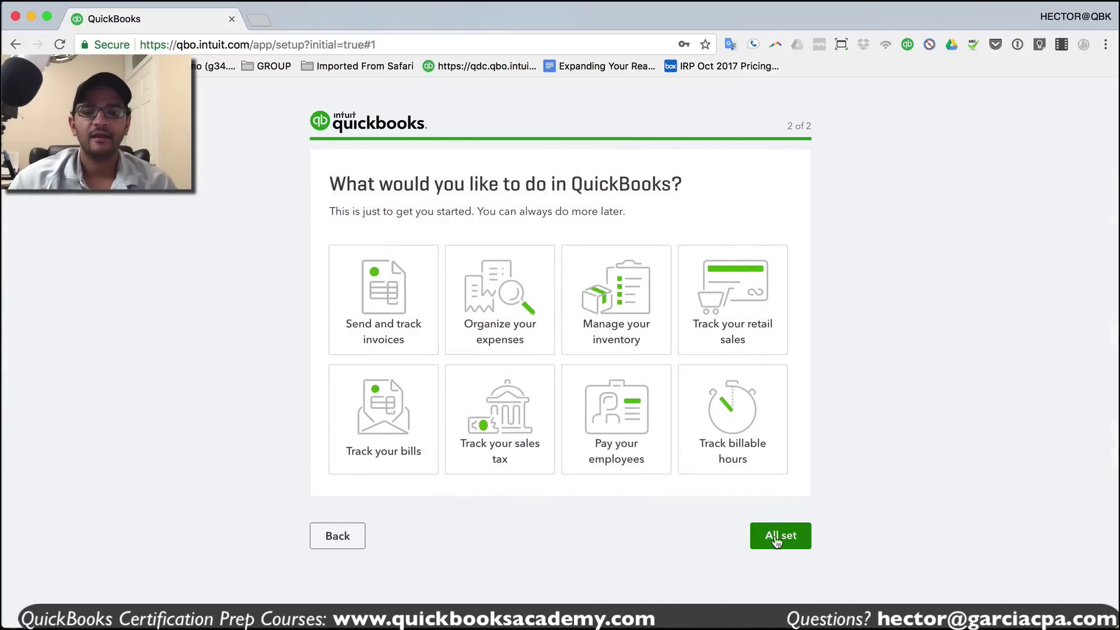
{"action": "left_click", "coordinate": [776, 540]}
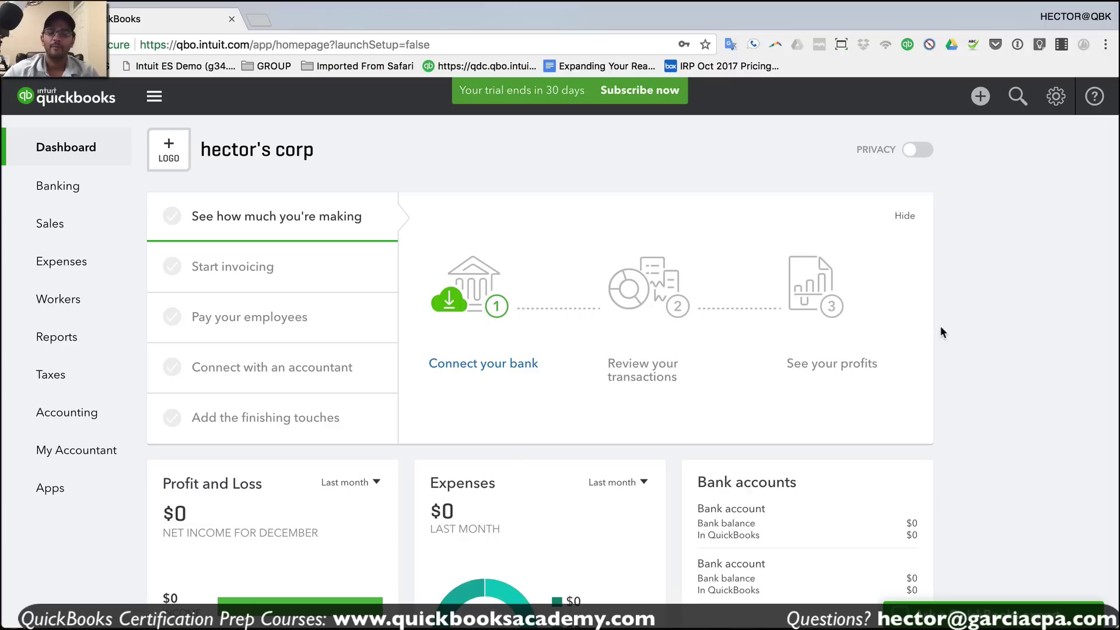
- Open the full Chart of Accounts list from the gear menu
{"action": "left_click", "coordinate": [1057, 99]}
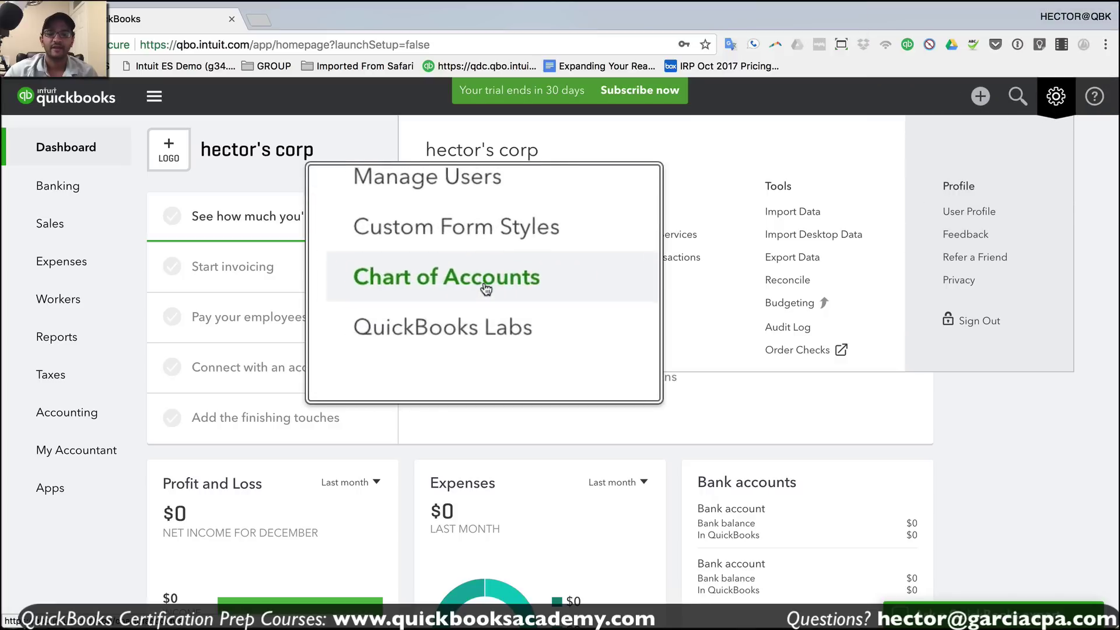
{"action": "left_click", "coordinate": [475, 352]}
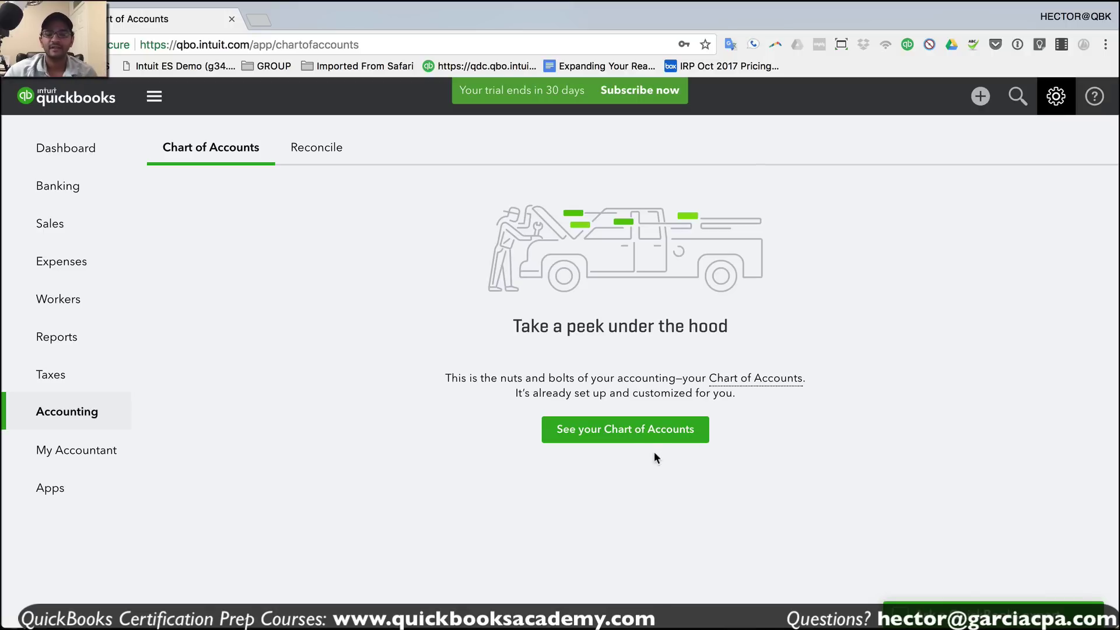
{"action": "left_click", "coordinate": [640, 435]}
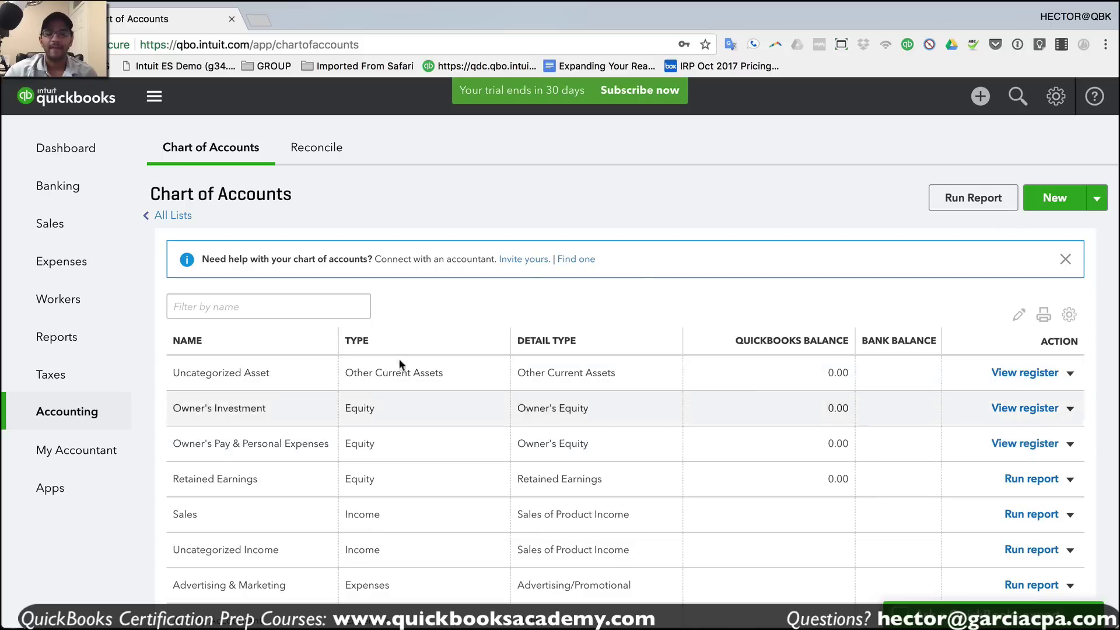
- Create a Bank account with Checking detail type named Chase 1234 and save it
{"action": "left_click", "coordinate": [1053, 198]}
{"action": "left_click", "coordinate": [330, 195]}
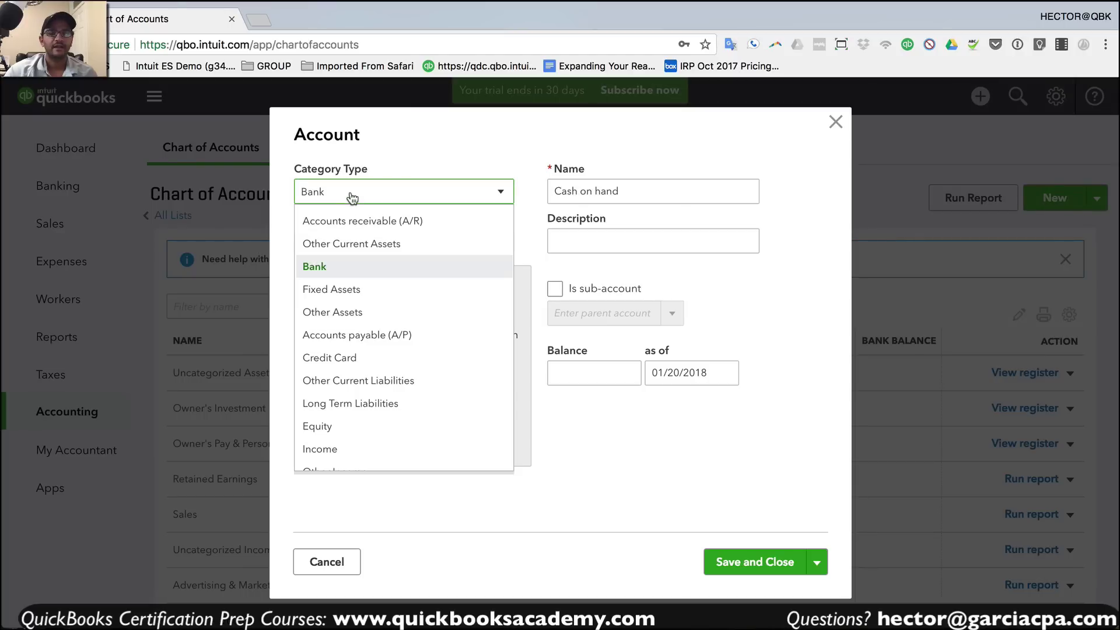
{"action": "left_click", "coordinate": [322, 274]}
{"action": "left_click", "coordinate": [348, 244]}
{"action": "left_click", "coordinate": [346, 293]}
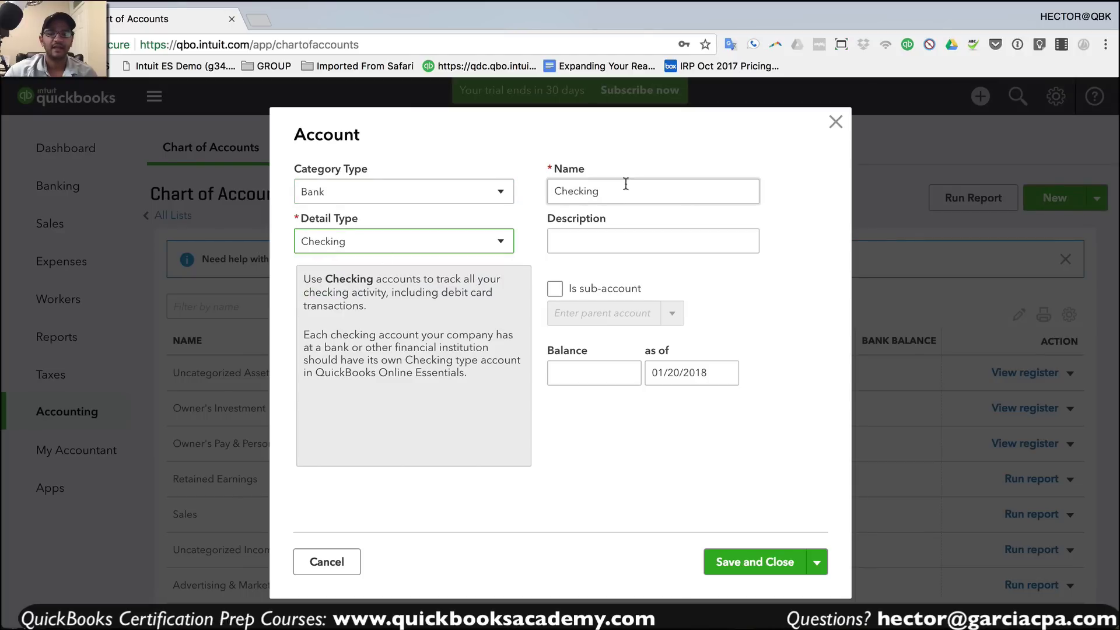
{"action": "double_click", "coordinate": [625, 184]}
{"action": "type", "text": "Cha"}
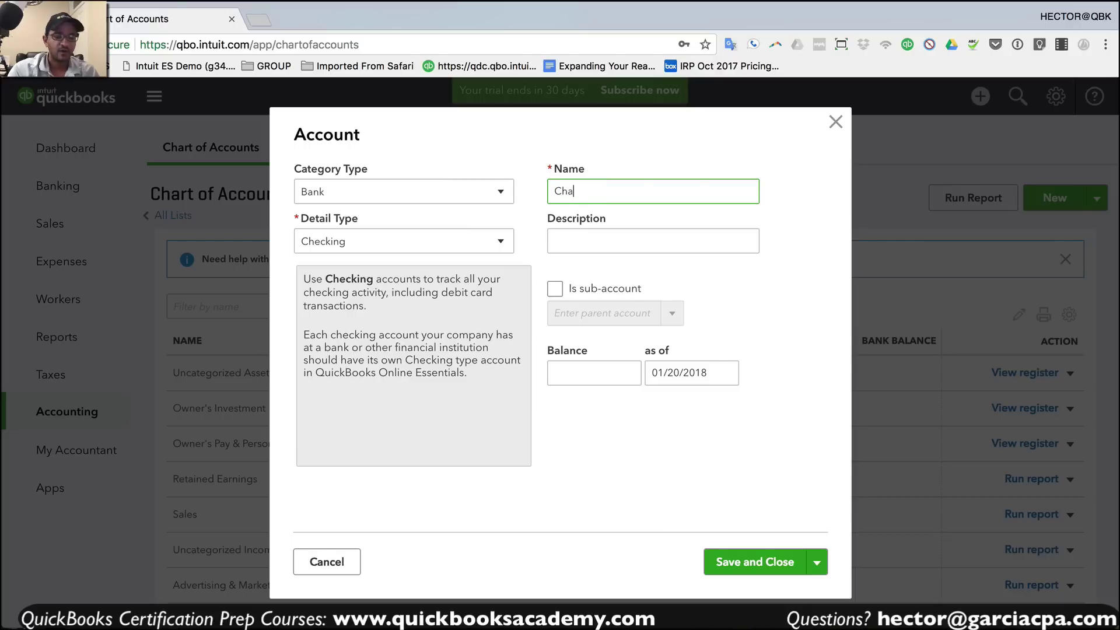
{"action": "type", "text": "se 1234"}
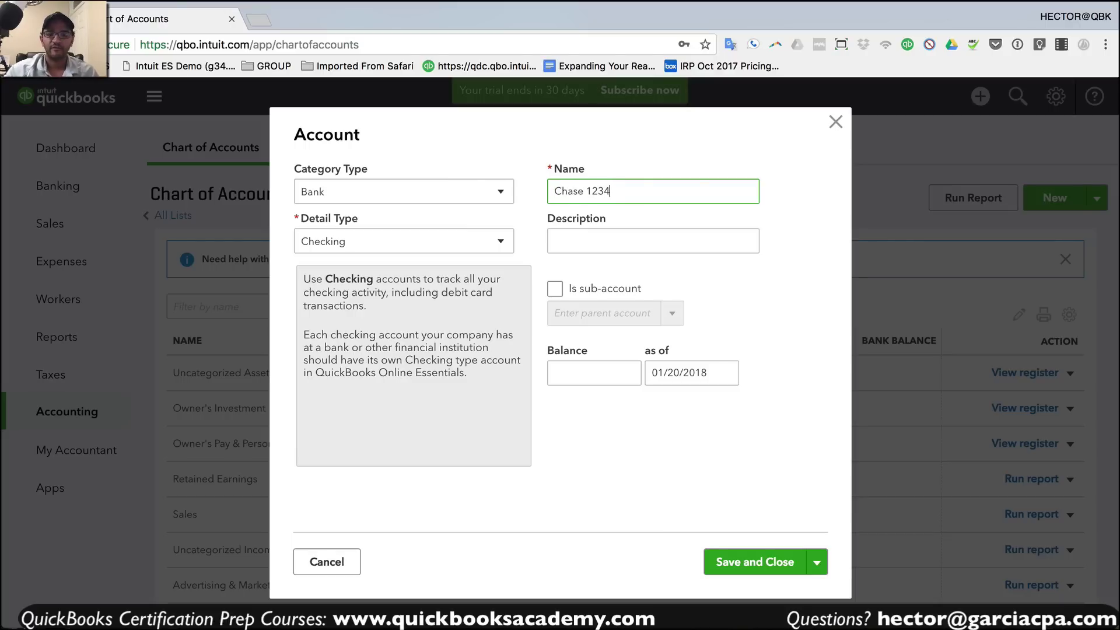
{"action": "left_click_drag", "start_coordinate": [578, 191], "coordinate": [655, 193]}
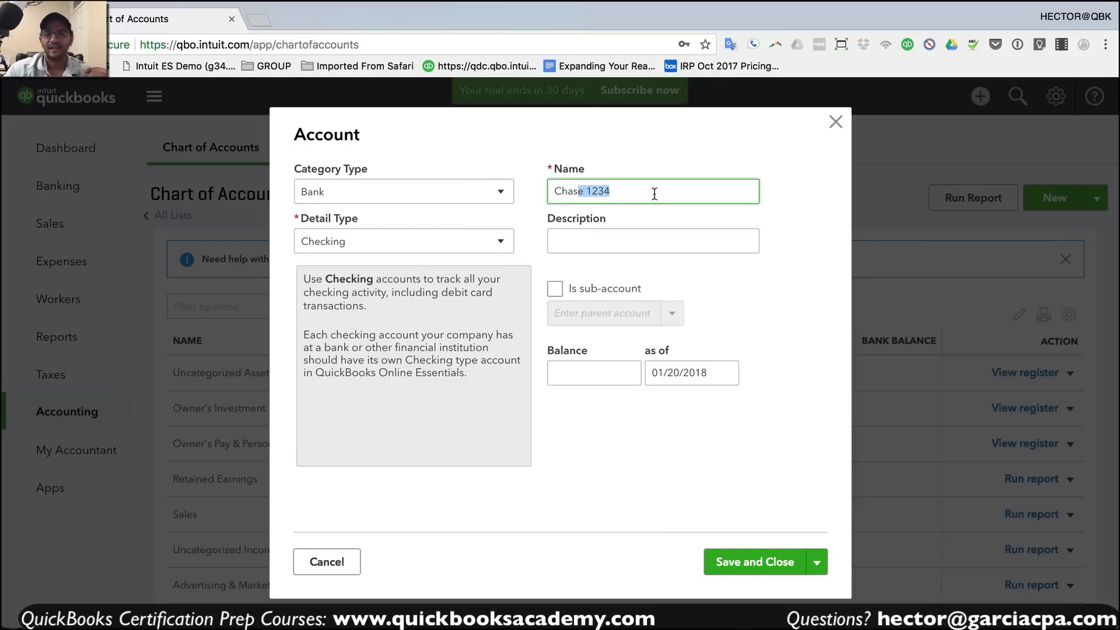
{"action": "left_click", "coordinate": [640, 193]}
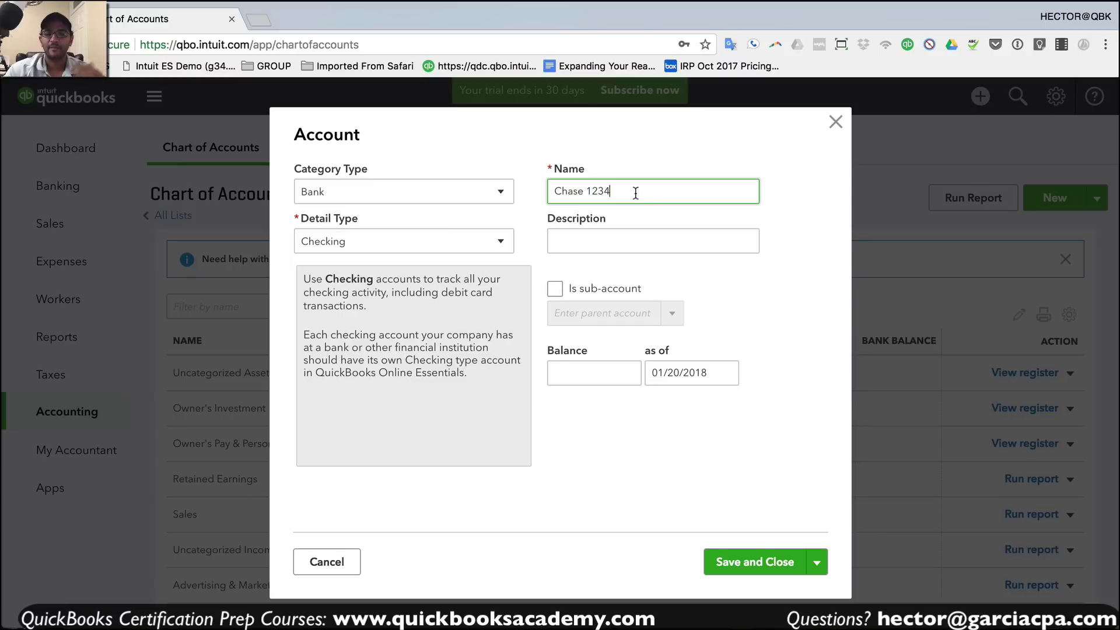
{"action": "left_click", "coordinate": [761, 559]}
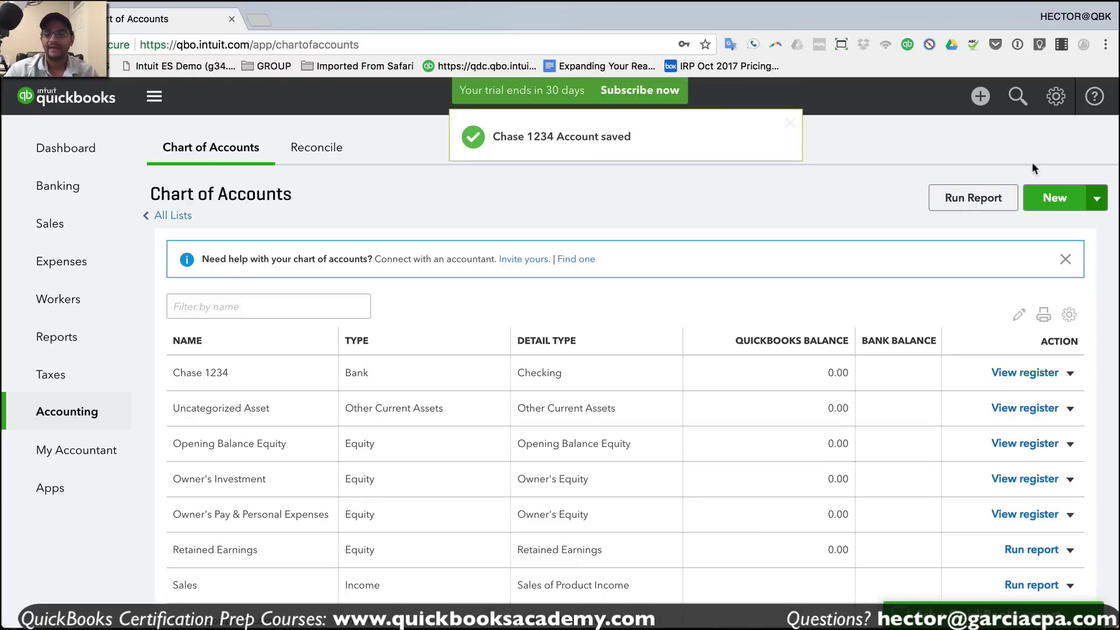
- Add a Credit Card category account named Chase visa 8854 and save it
{"action": "left_click", "coordinate": [1059, 210]}
{"action": "left_click", "coordinate": [396, 192]}
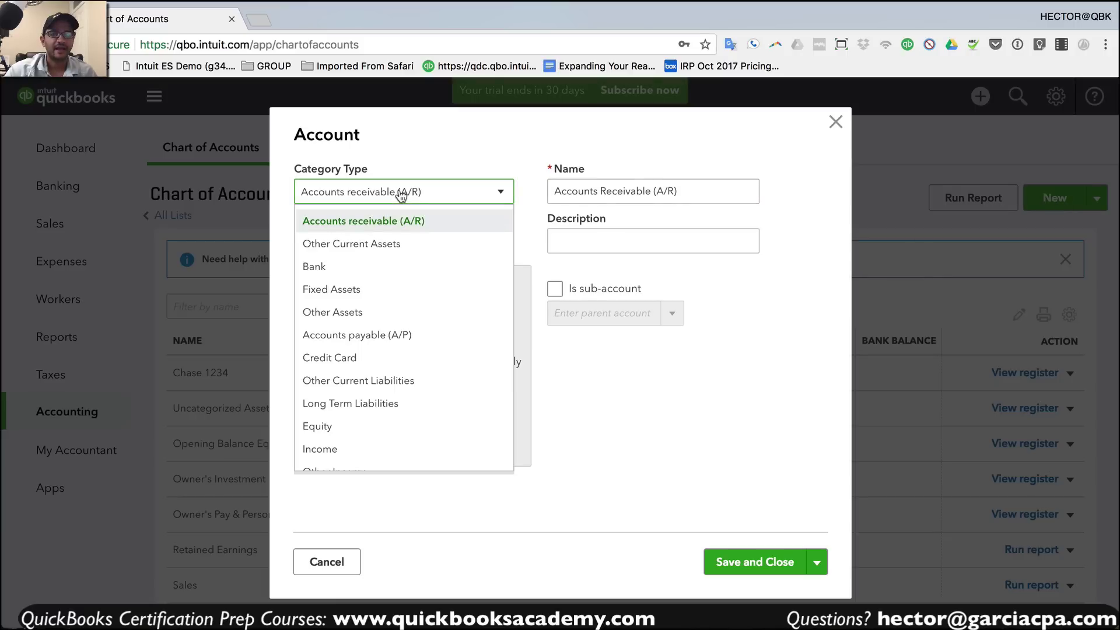
{"action": "left_click", "coordinate": [353, 359]}
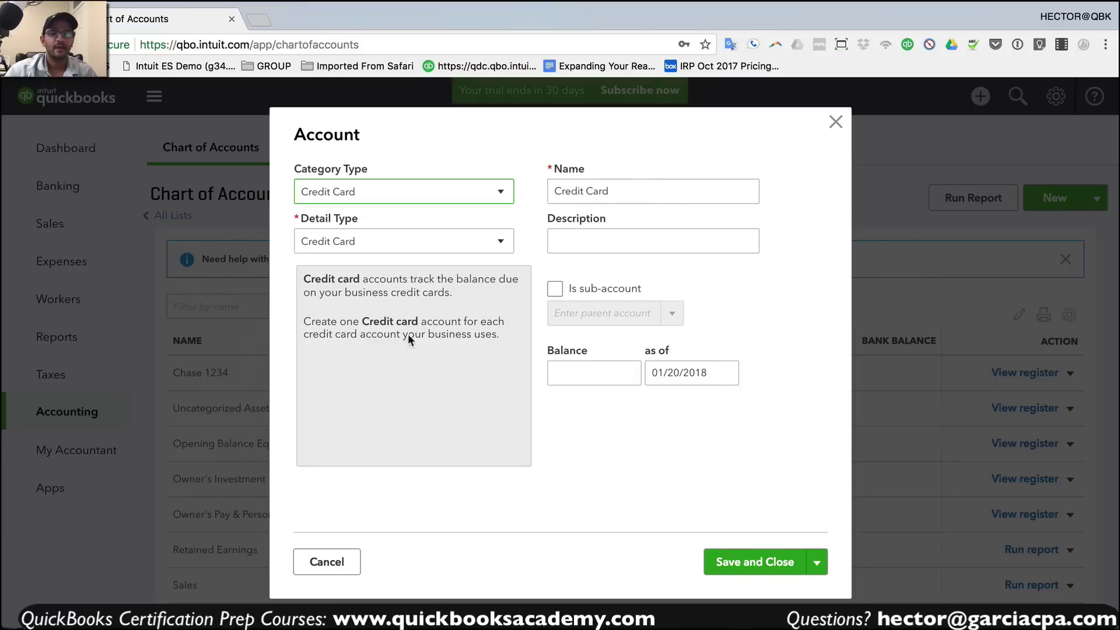
{"action": "left_click", "coordinate": [638, 192]}
{"action": "type", "text": "Chase visa 8854"}
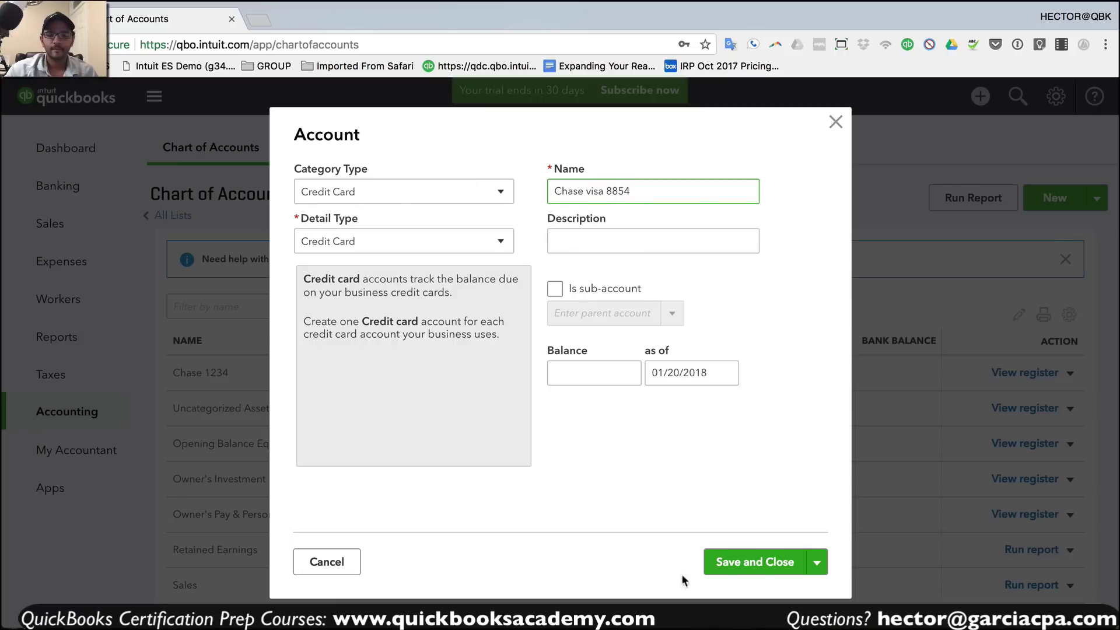
{"action": "left_click", "coordinate": [752, 562]}
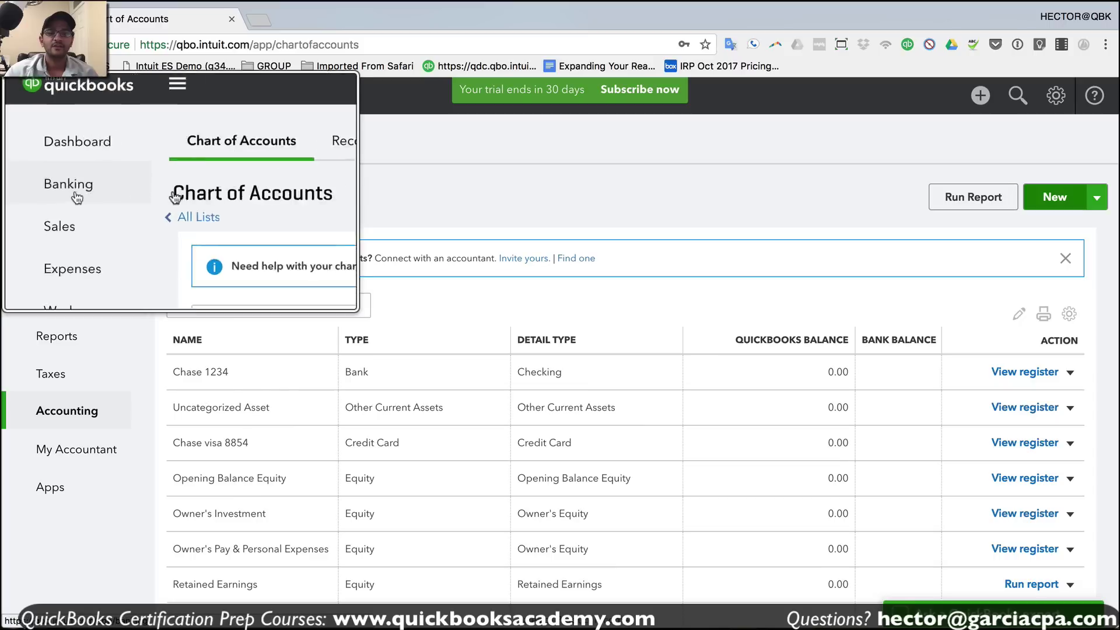
- From the bank feeds page, search 'chase', pick Chase Bank and sign in with the prefilled credentials
{"action": "left_click", "coordinate": [55, 194]}
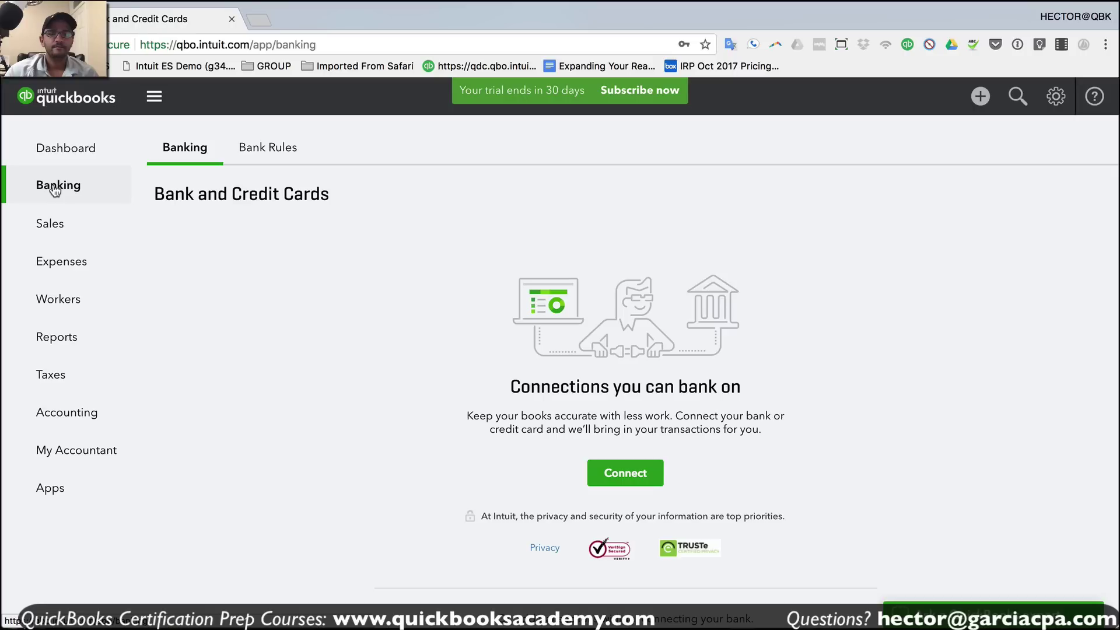
{"action": "left_click", "coordinate": [625, 474]}
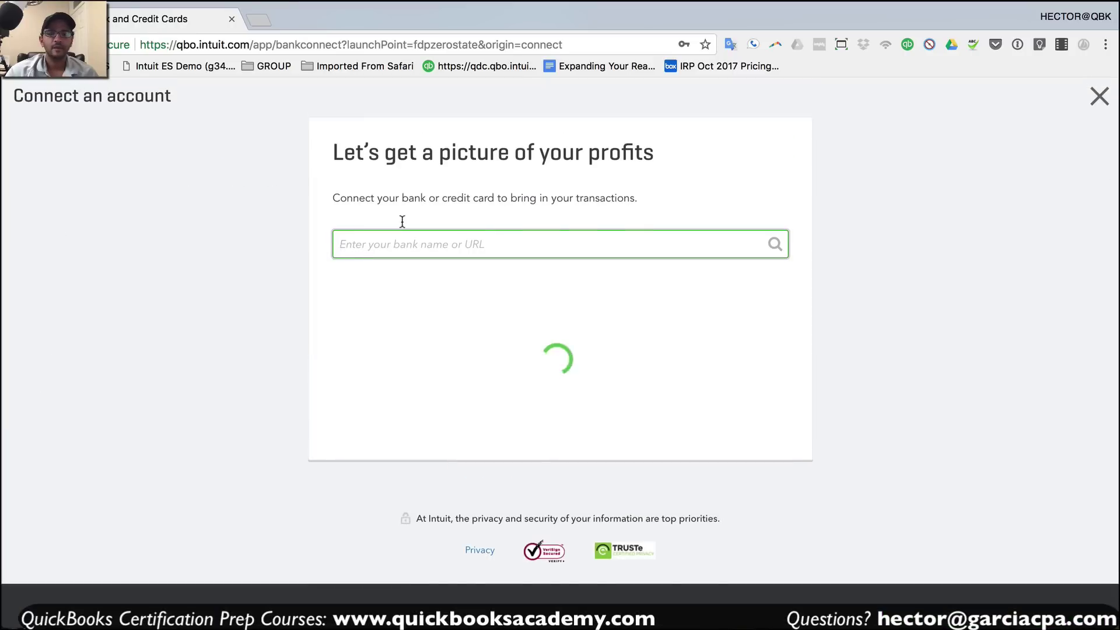
{"action": "type", "text": "chase"}
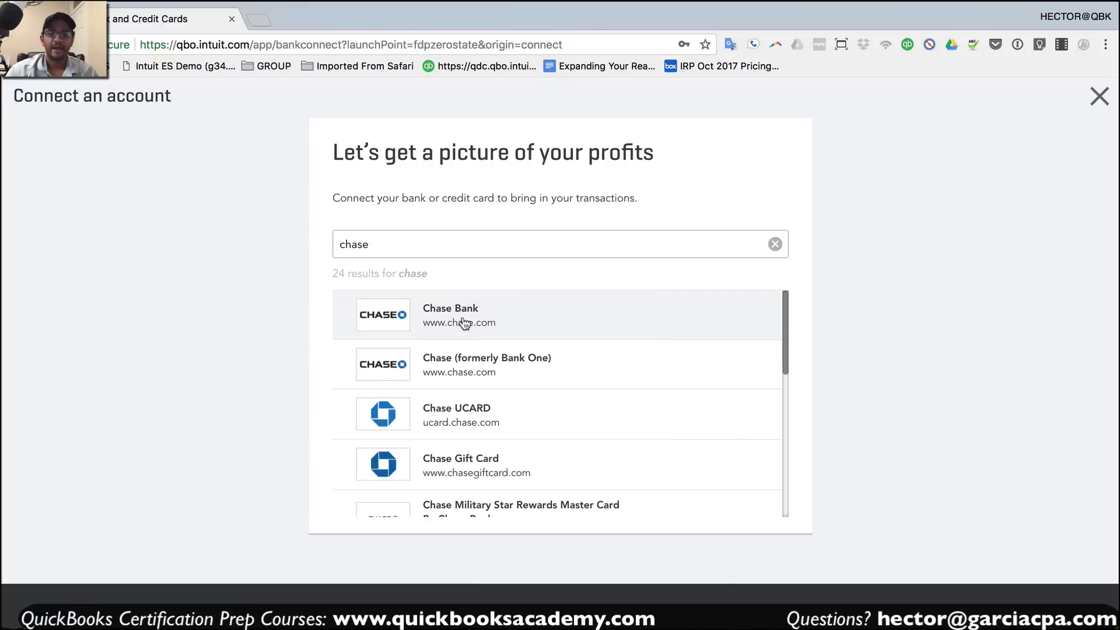
{"action": "left_click", "coordinate": [462, 318]}
{"action": "left_click_drag", "start_coordinate": [431, 311], "coordinate": [356, 305]}
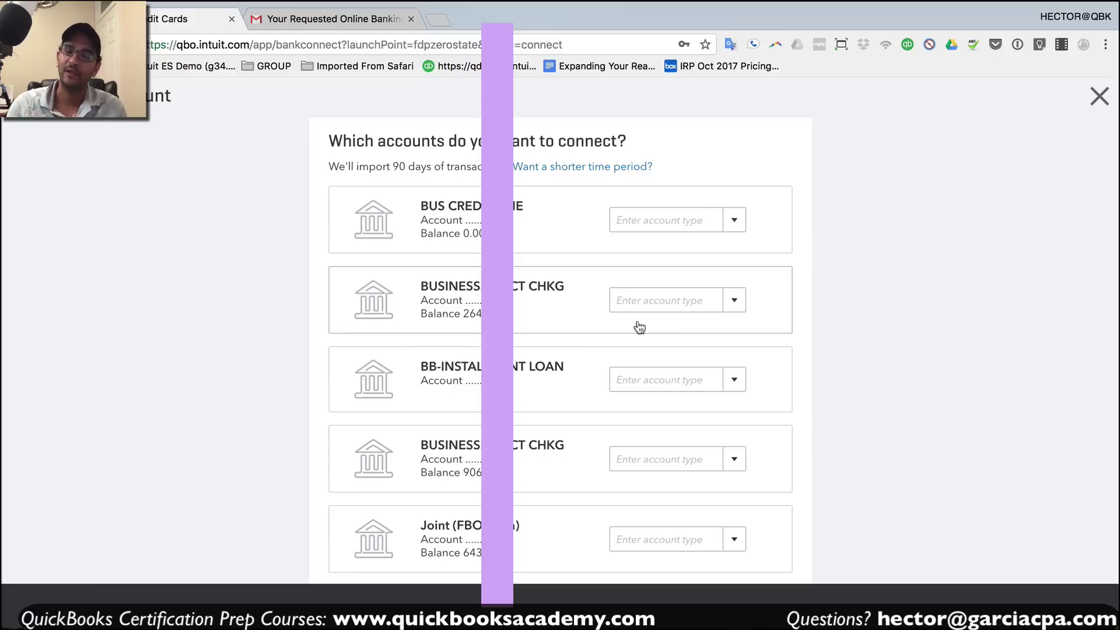
- Map the checking feed to Chase 1234 and the credit card feed to Chase visa 8854, then connect
{"action": "scroll", "coordinate": [668, 327], "scroll_direction": "down", "scroll_amount": 2}
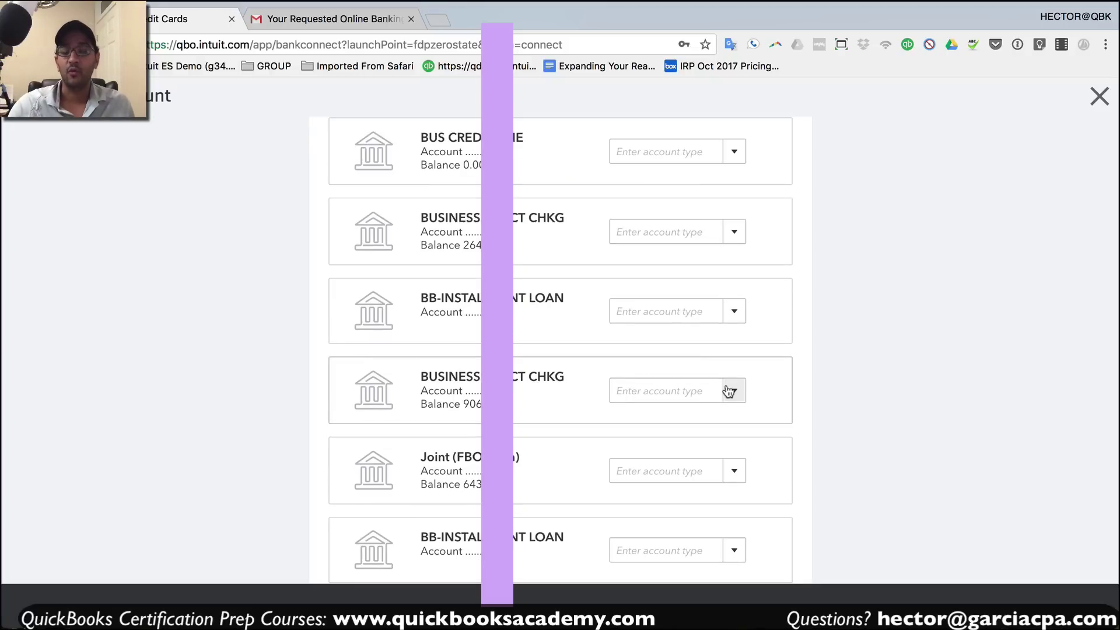
{"action": "left_click", "coordinate": [733, 392]}
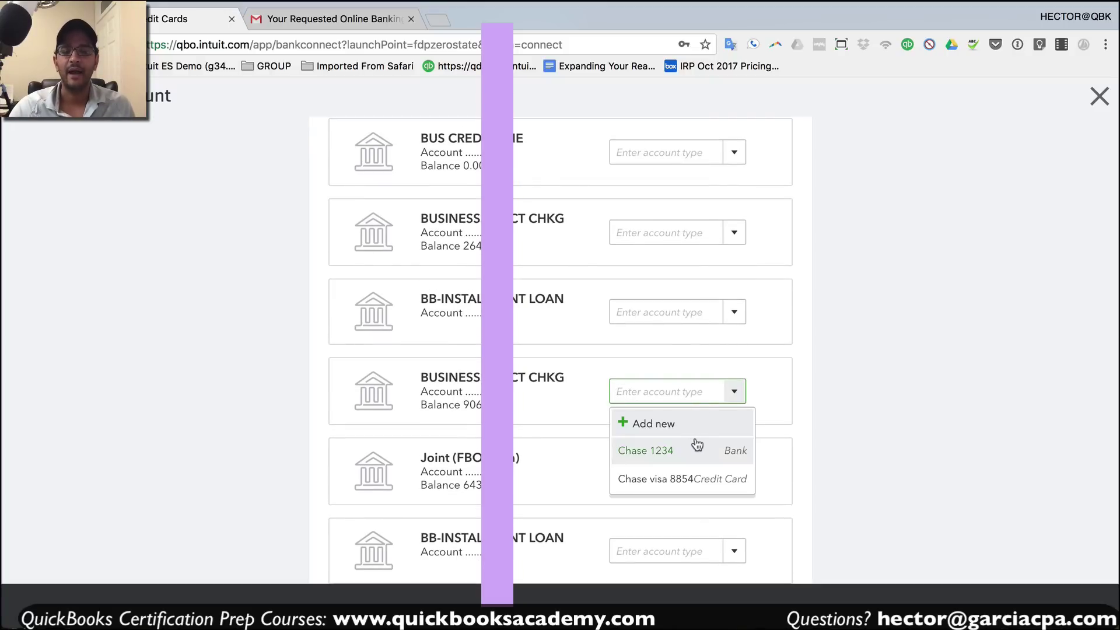
{"action": "left_click", "coordinate": [670, 455]}
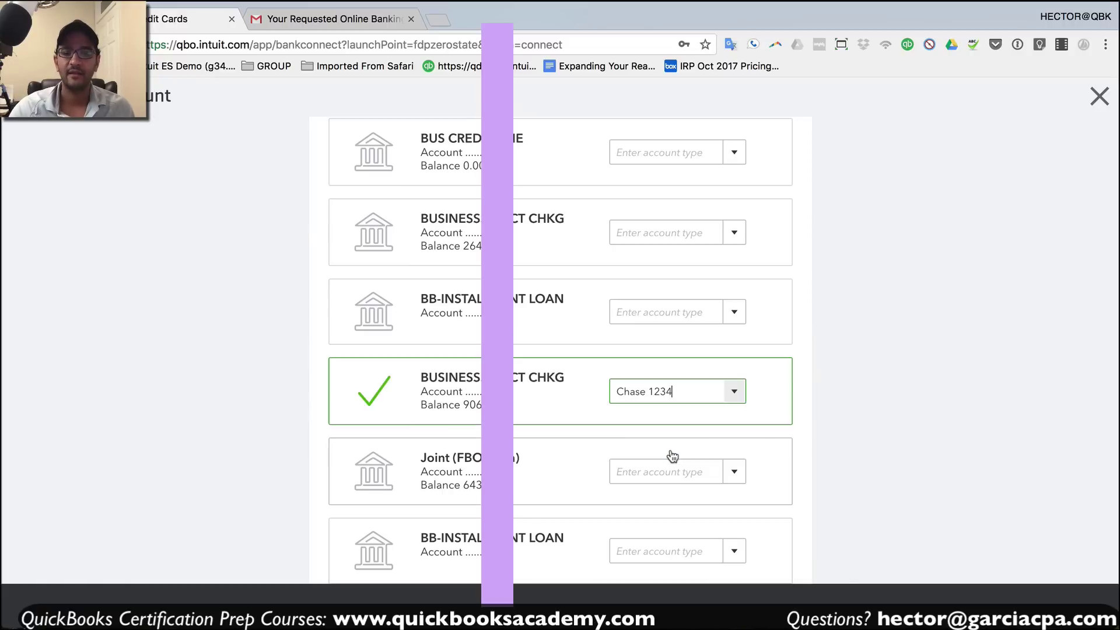
{"action": "scroll", "coordinate": [700, 452], "scroll_direction": "up", "scroll_amount": 2}
{"action": "scroll", "coordinate": [707, 449], "scroll_direction": "down", "scroll_amount": 10}
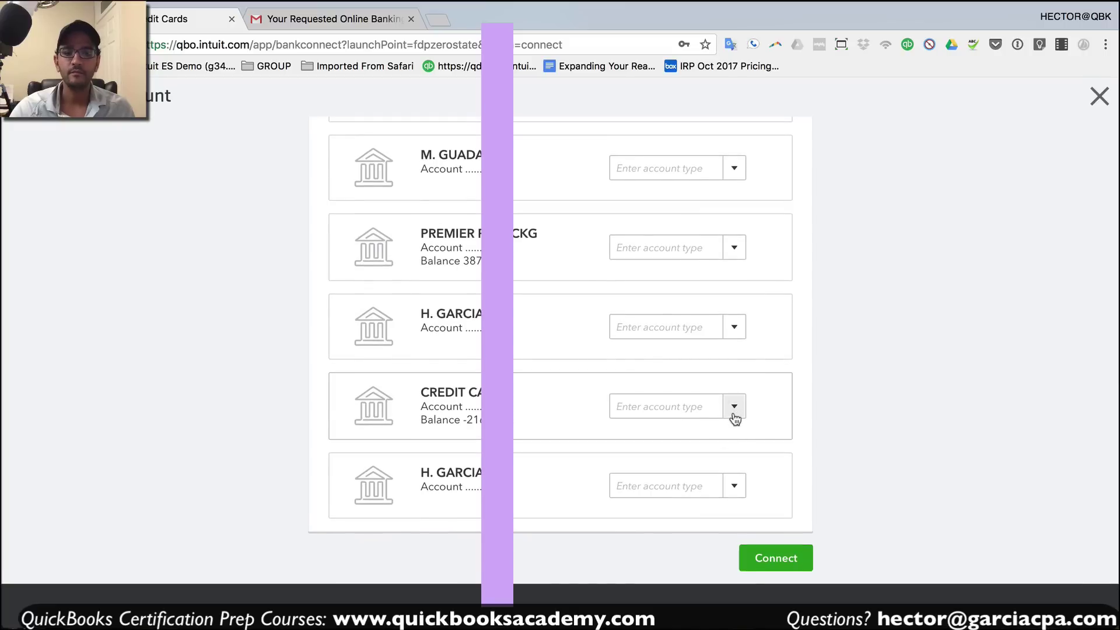
{"action": "left_click", "coordinate": [734, 407]}
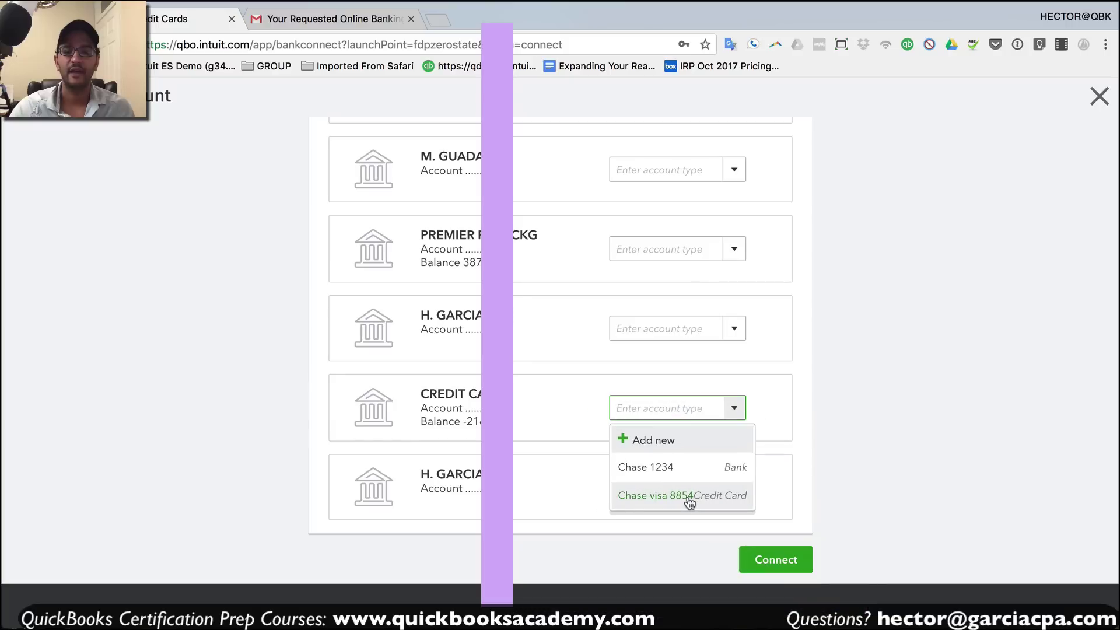
{"action": "left_click", "coordinate": [671, 495]}
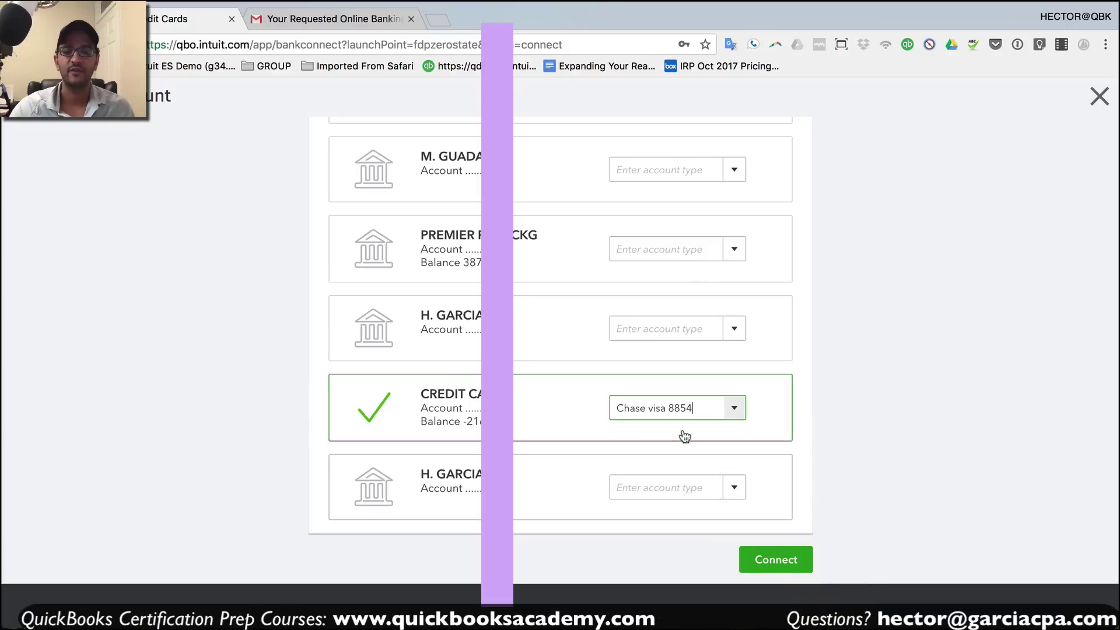
{"action": "left_click", "coordinate": [774, 557]}
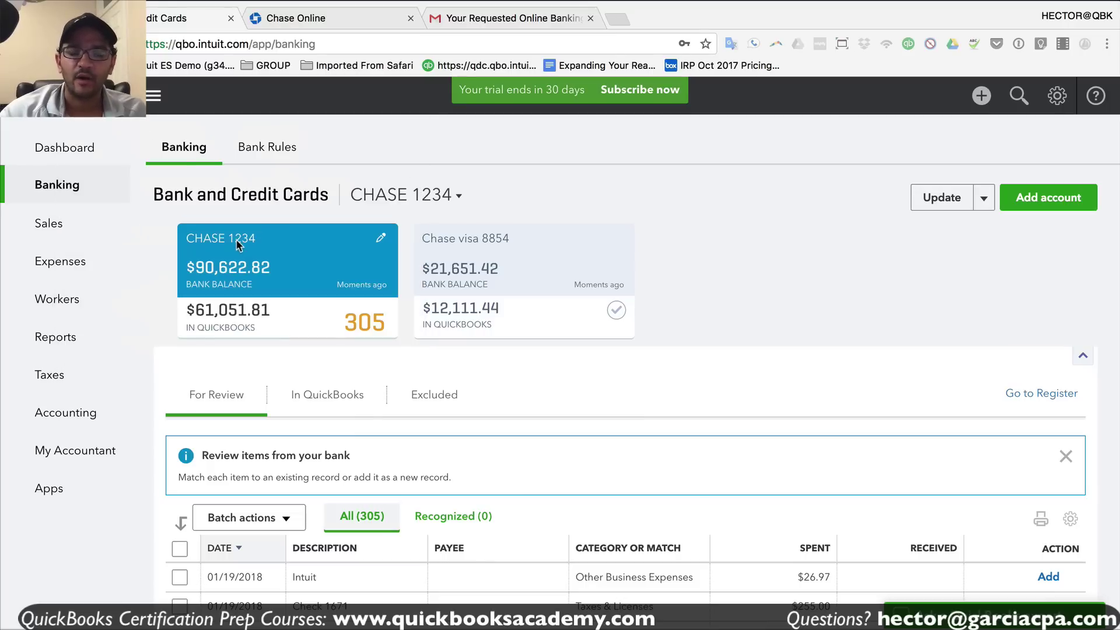
- Scroll the For Review list and expand the first transaction to see its details
{"action": "scroll", "coordinate": [360, 483], "scroll_direction": "down", "scroll_amount": 1}
{"action": "scroll", "coordinate": [360, 484], "scroll_direction": "down", "scroll_amount": 5}
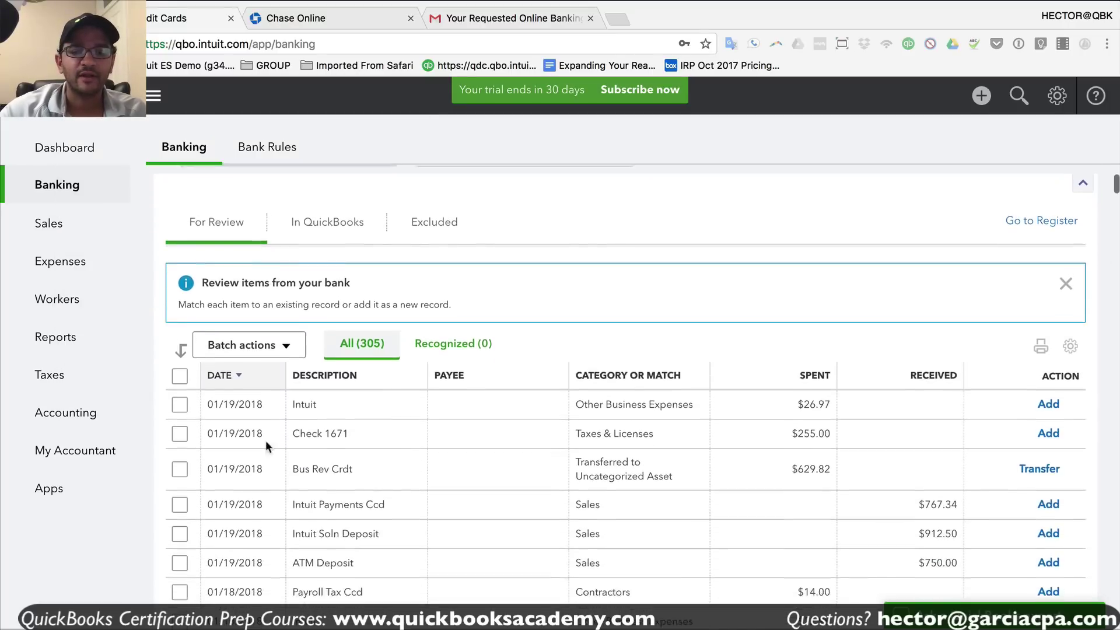
{"action": "left_click_drag", "start_coordinate": [207, 386], "coordinate": [260, 386]}
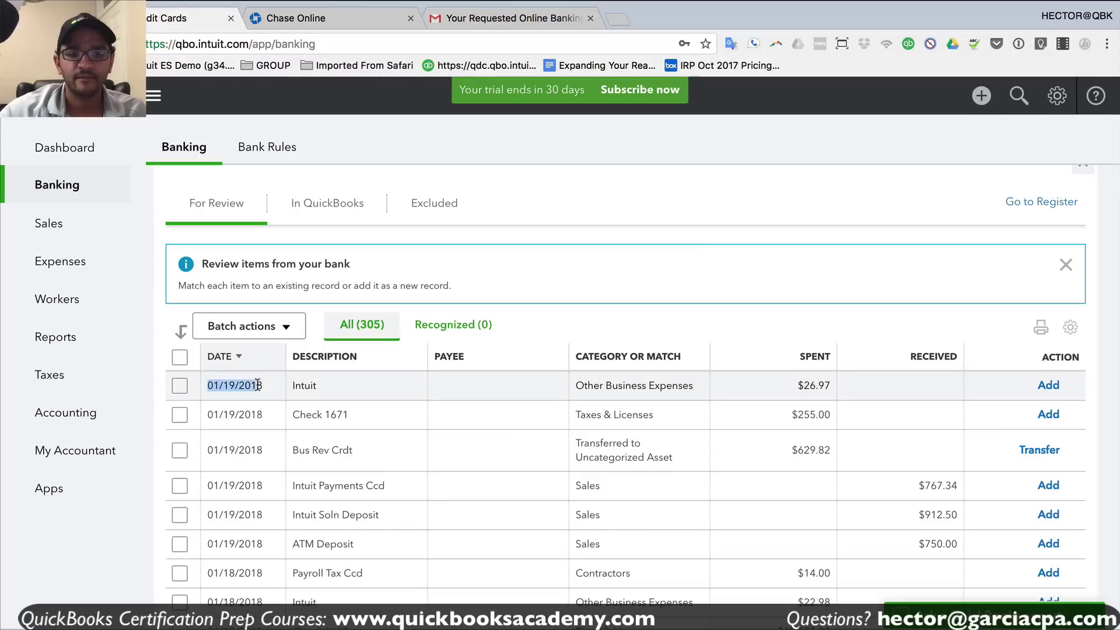
{"action": "left_click", "coordinate": [263, 385]}
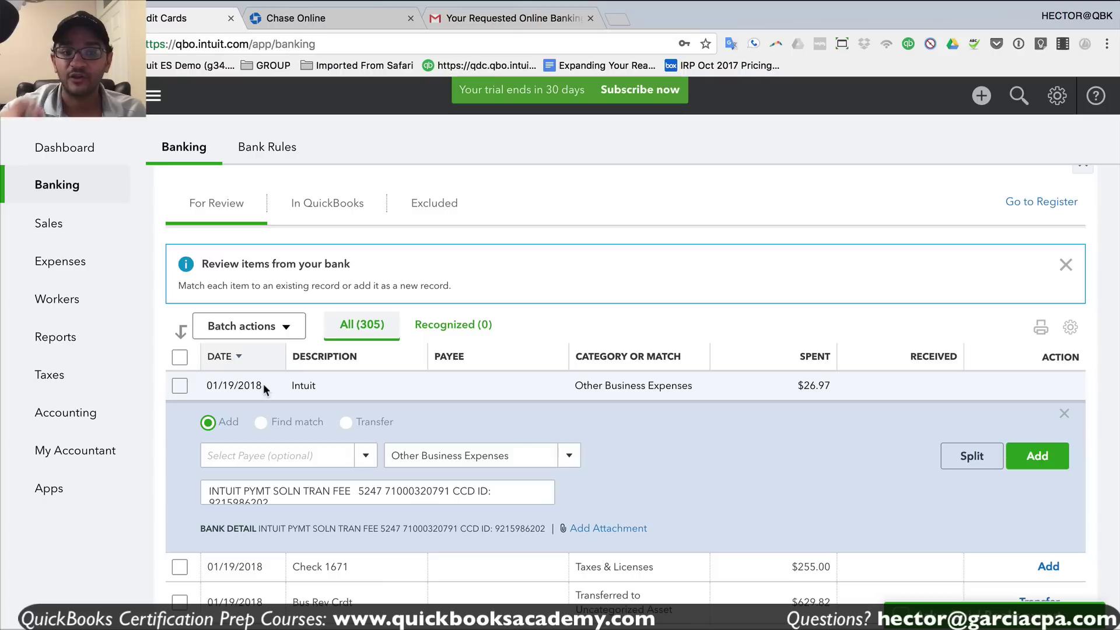
{"action": "left_click_drag", "start_coordinate": [263, 385], "coordinate": [207, 385]}
- Page to the last transactions, 301–305 of 305, then switch to the Chase online banking tab
{"action": "scroll", "coordinate": [266, 439], "scroll_direction": "down", "scroll_amount": 20}
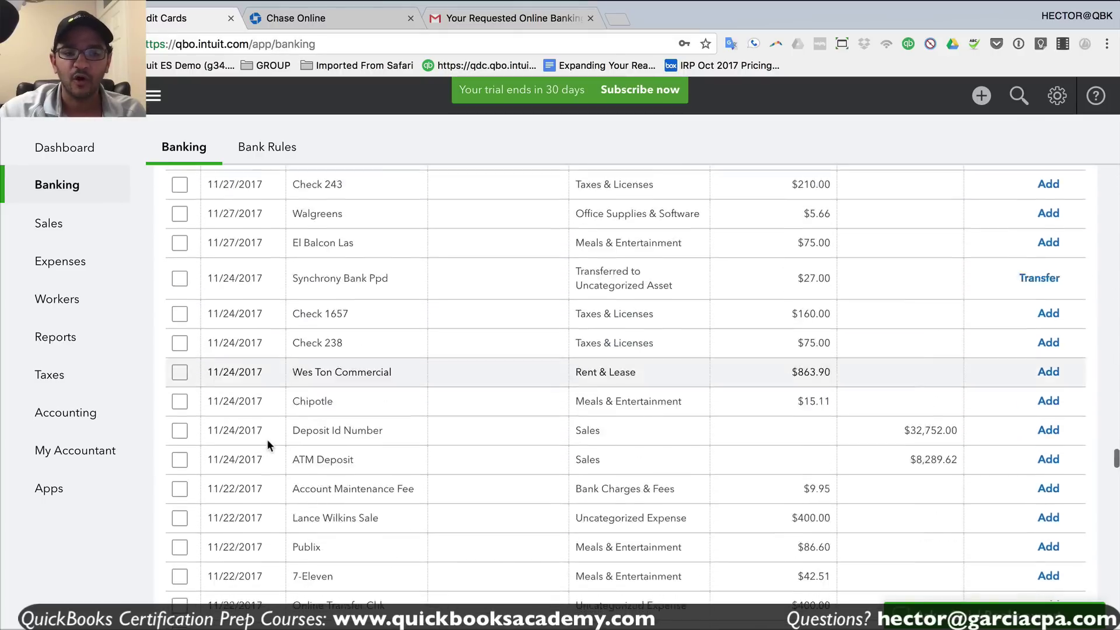
{"action": "scroll", "coordinate": [268, 440], "scroll_direction": "down", "scroll_amount": 6}
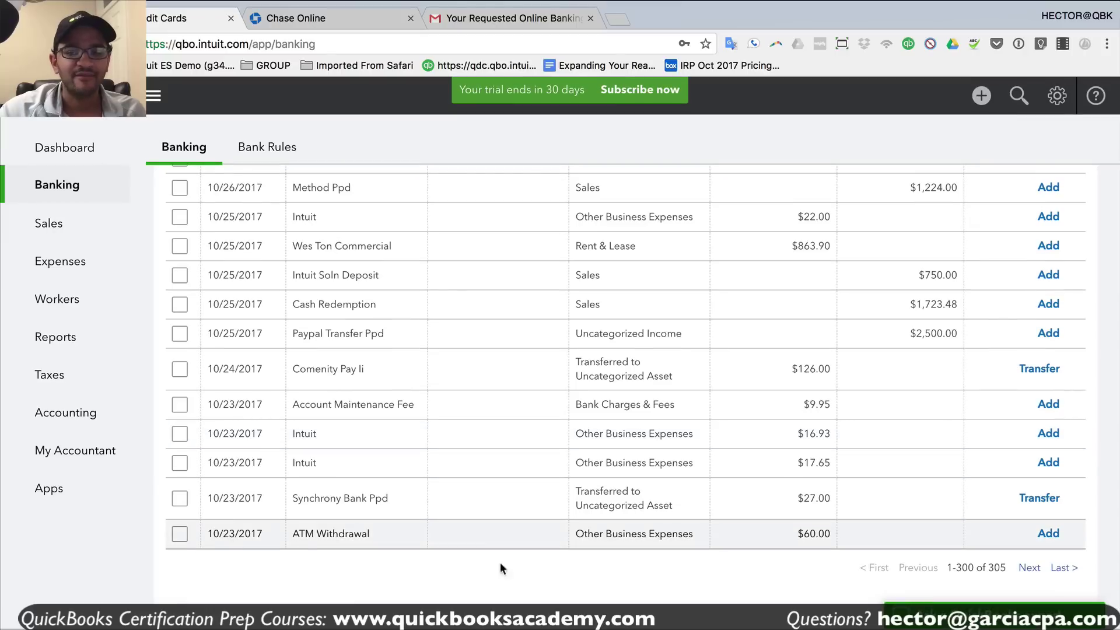
{"action": "left_click", "coordinate": [1030, 567]}
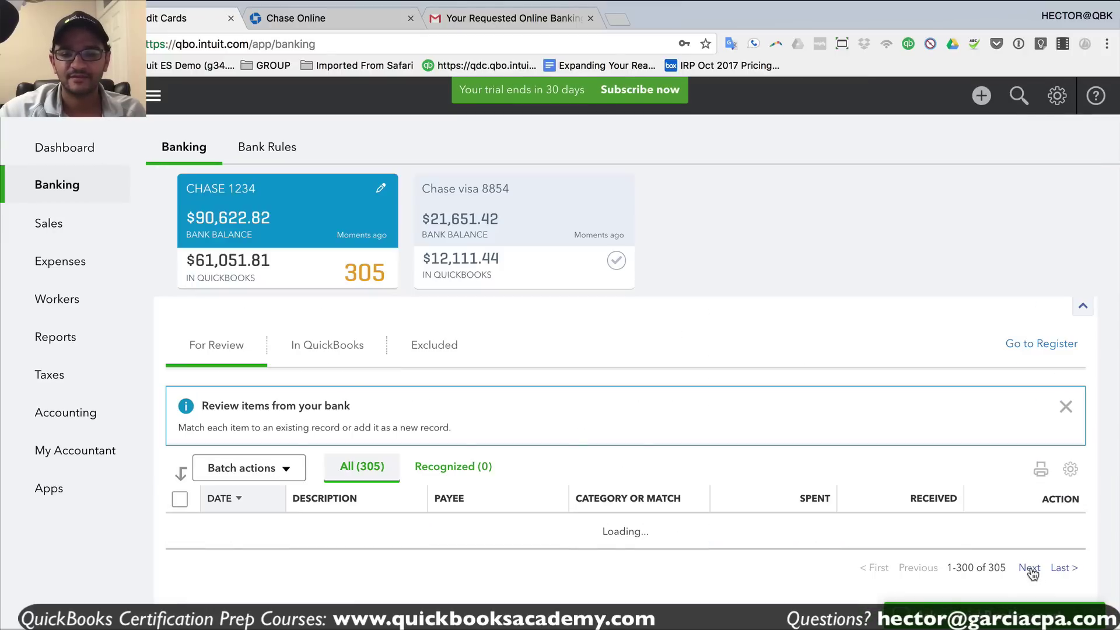
{"action": "left_click_drag", "start_coordinate": [264, 527], "coordinate": [200, 526]}
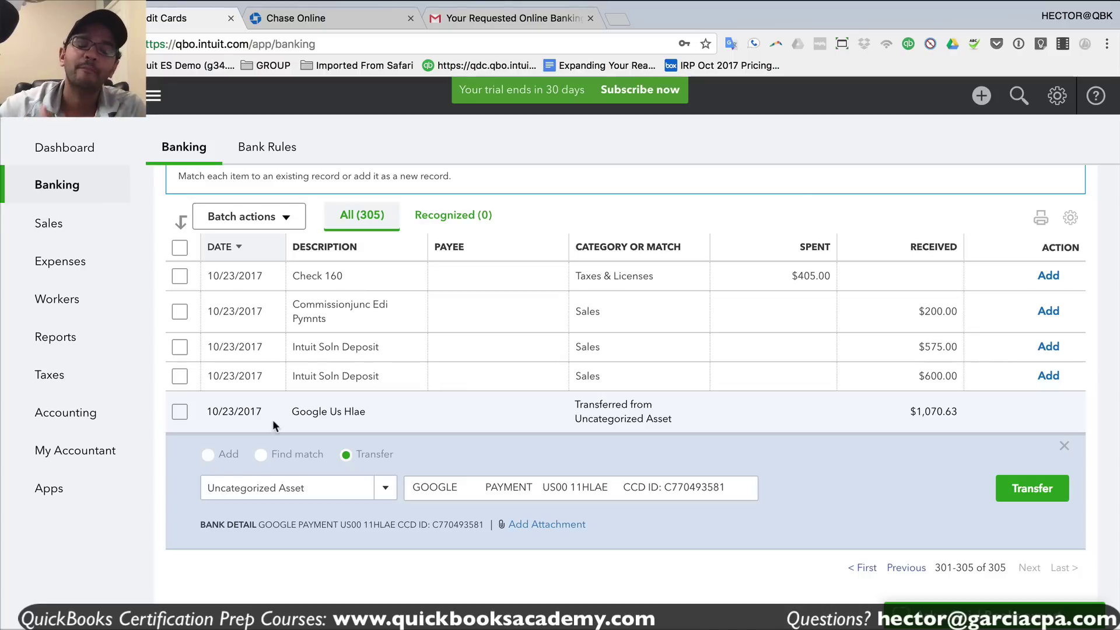
{"action": "key", "text": "ctrl+Tab"}
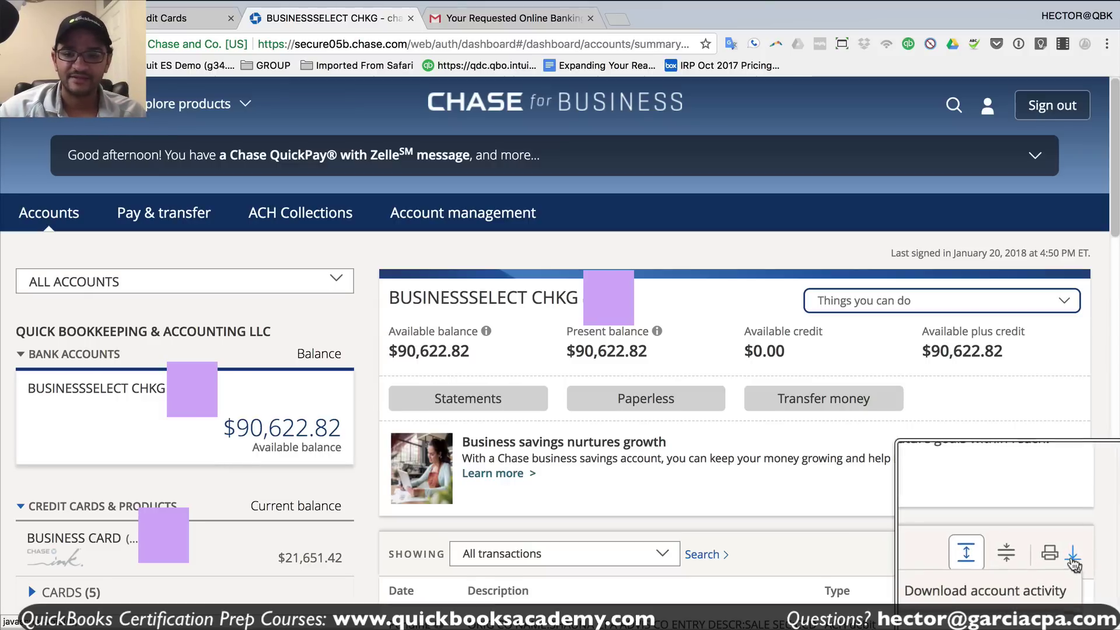
- In Chase's download form, choose QuickBooks Web Connect (QBO) file type and a custom date range
{"action": "left_click", "coordinate": [1072, 558]}
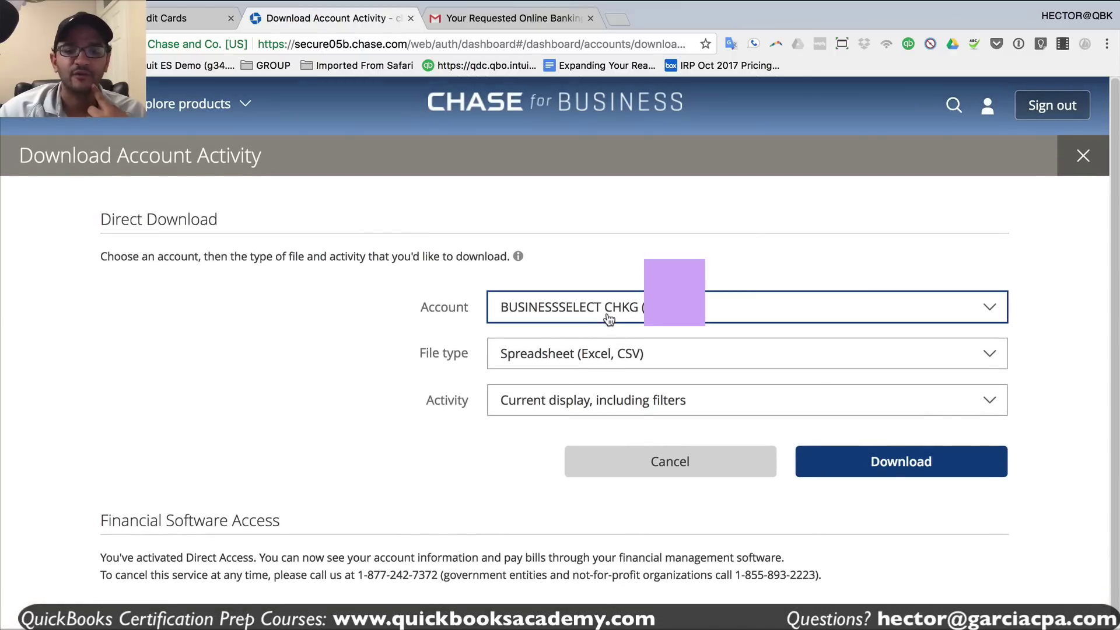
{"action": "left_click", "coordinate": [560, 354]}
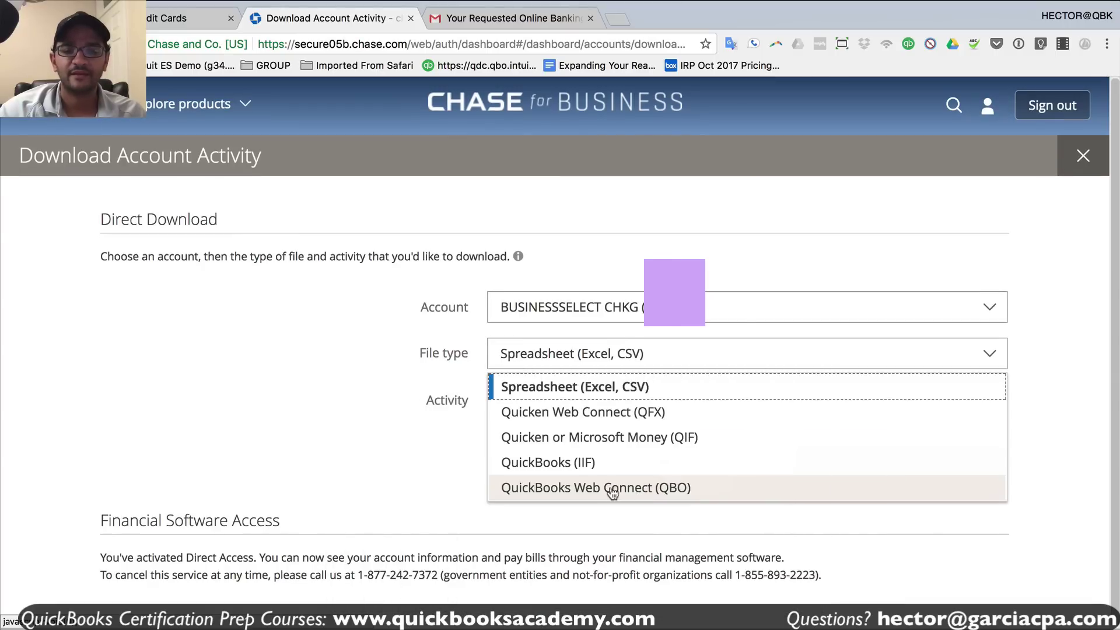
{"action": "left_click", "coordinate": [612, 489]}
{"action": "left_click", "coordinate": [564, 404]}
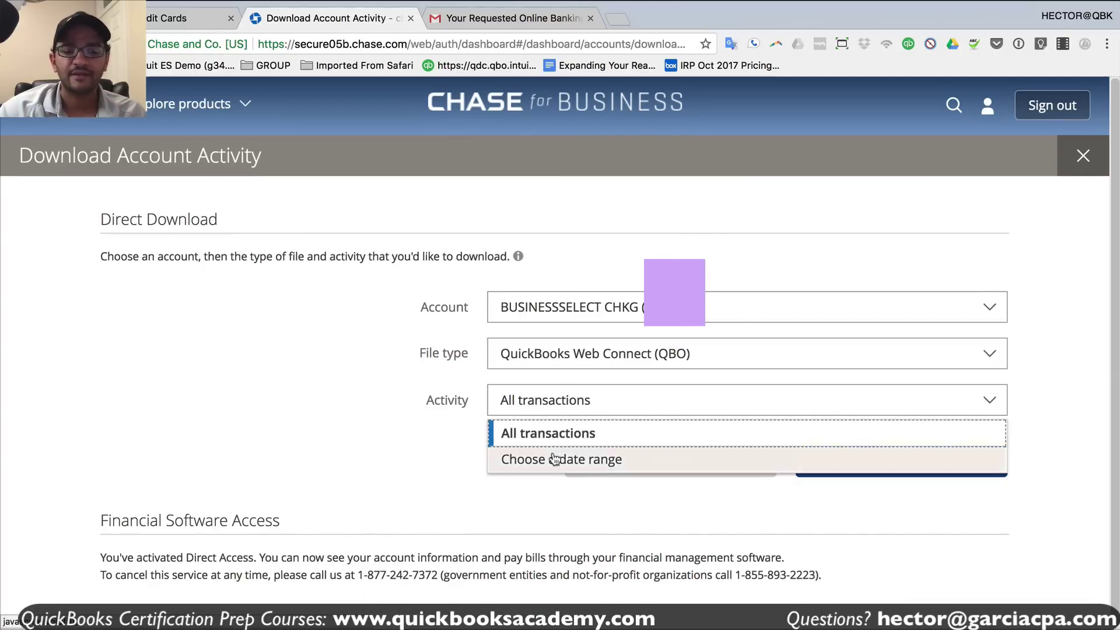
{"action": "left_click", "coordinate": [529, 467]}
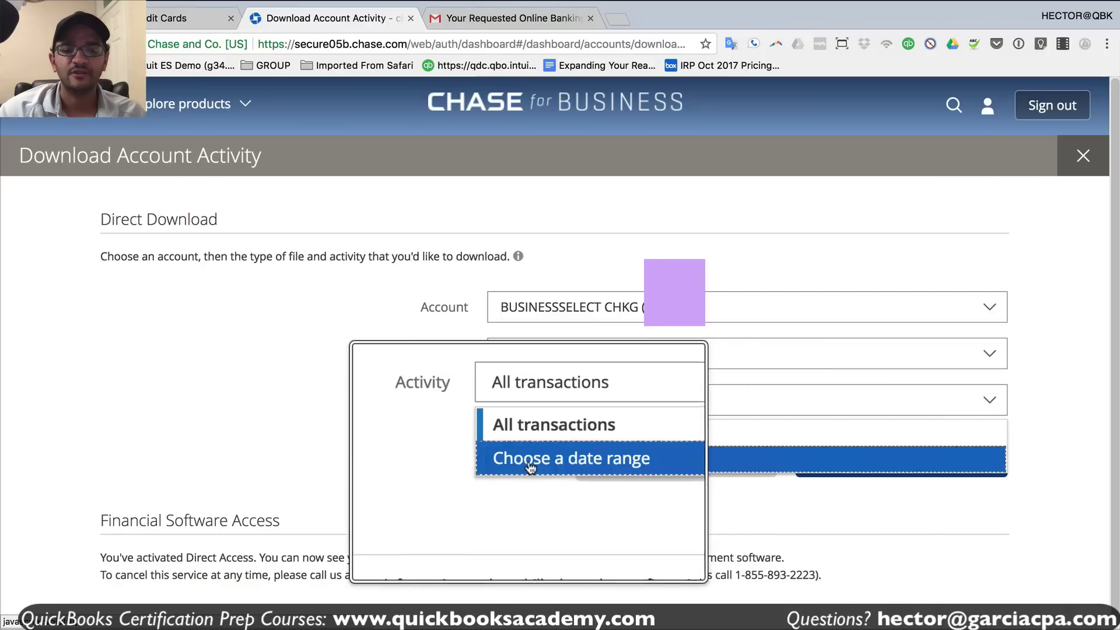
{"action": "left_click", "coordinate": [537, 460]}
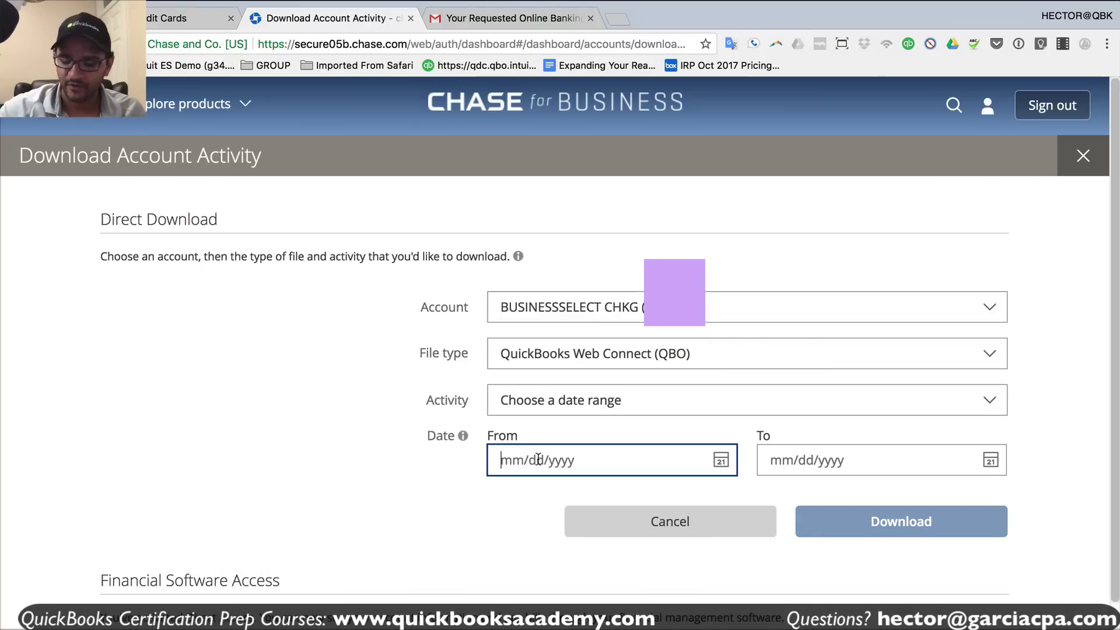
- Enter the date range 01/01/2017 to 10/22/2017, then return to the QuickBooks banking page
{"action": "type", "text": "0"}
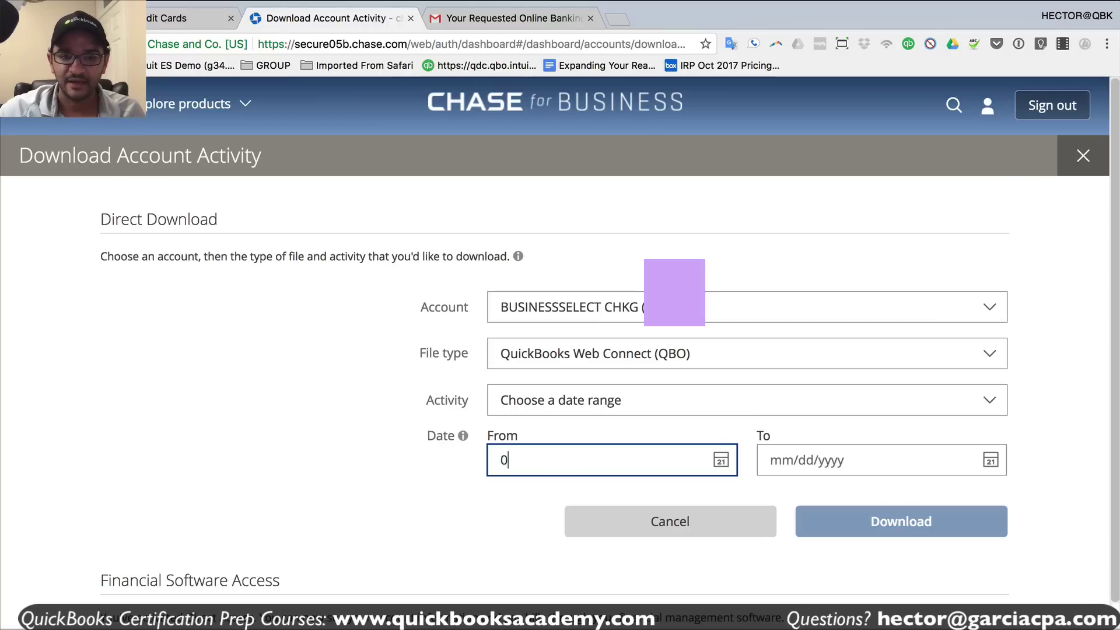
{"action": "type", "text": "1/01/2017"}
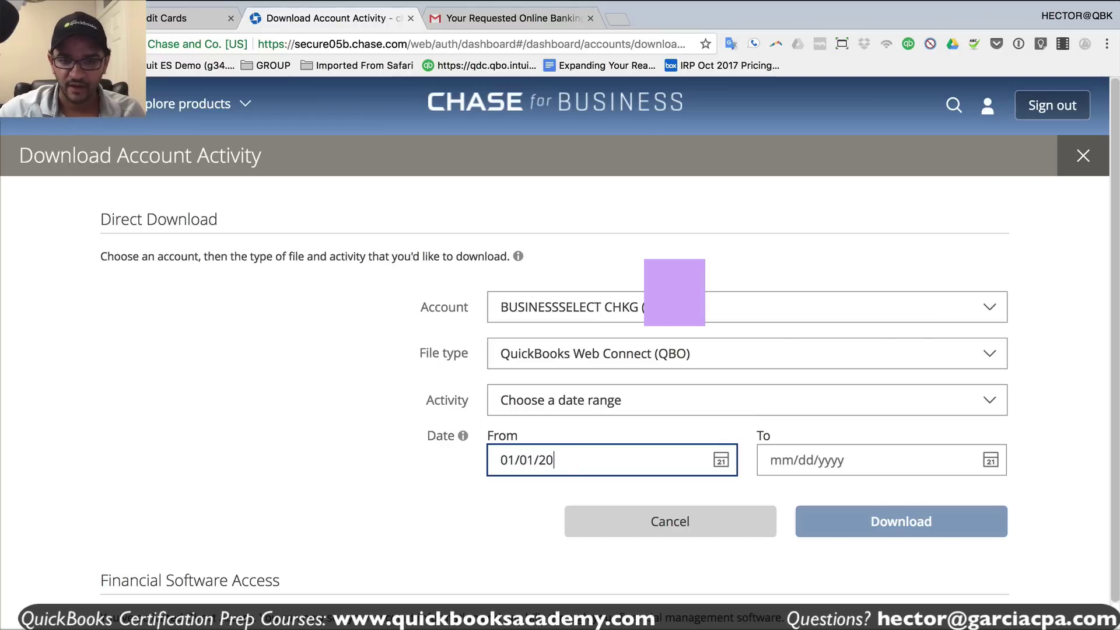
{"action": "key", "text": "Tab"}
{"action": "left_click", "coordinate": [814, 461]}
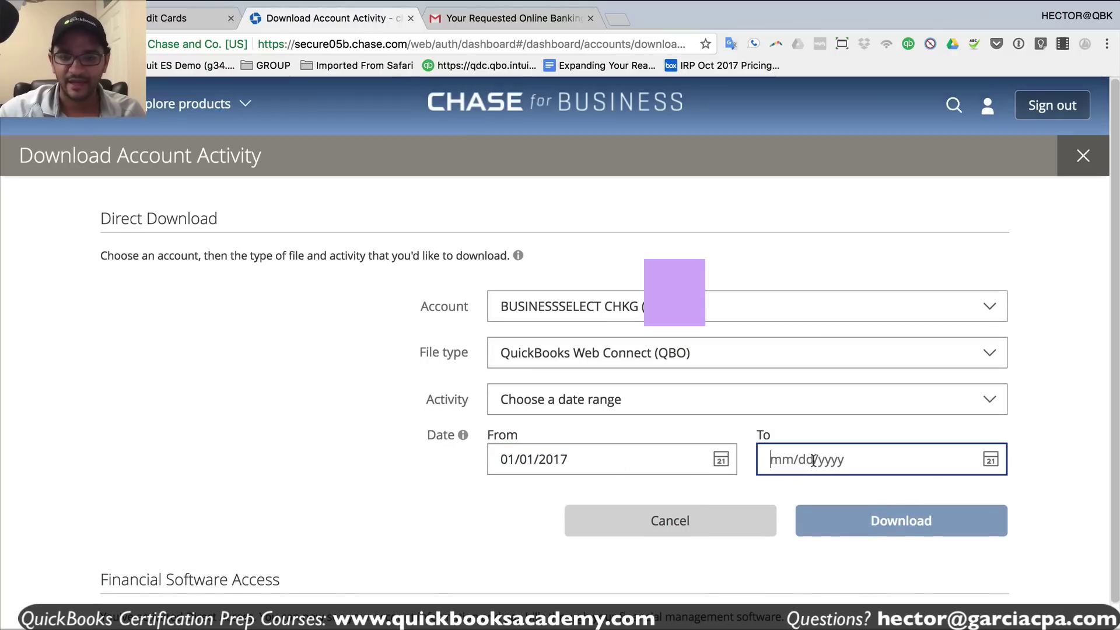
{"action": "type", "text": "10/"}
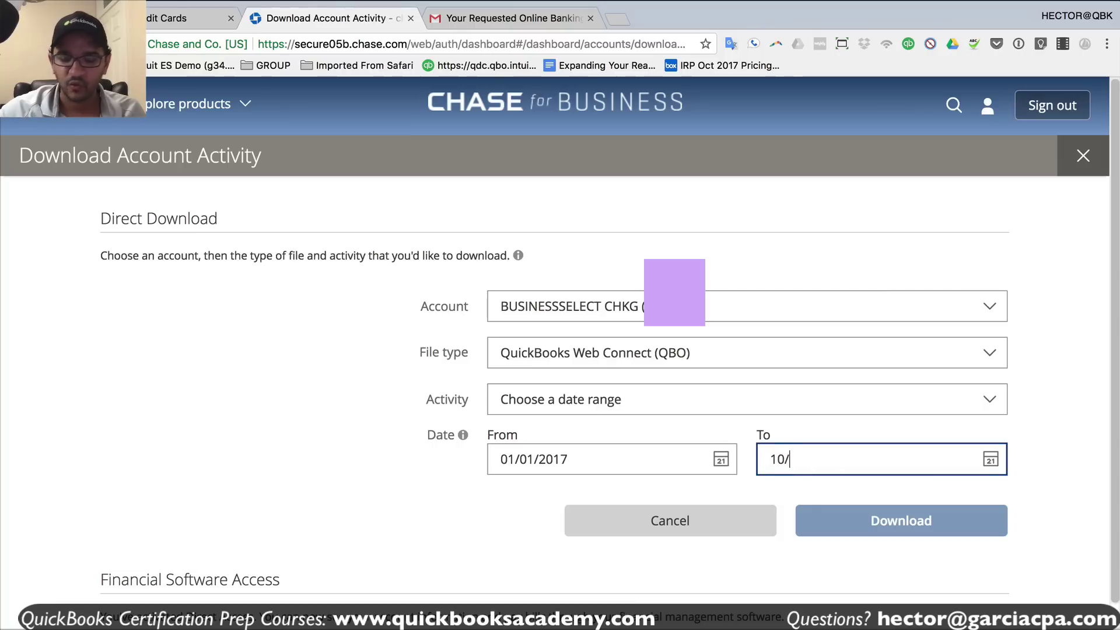
{"action": "type", "text": "2"}
{"action": "key", "text": "ctrl+shift+Tab"}
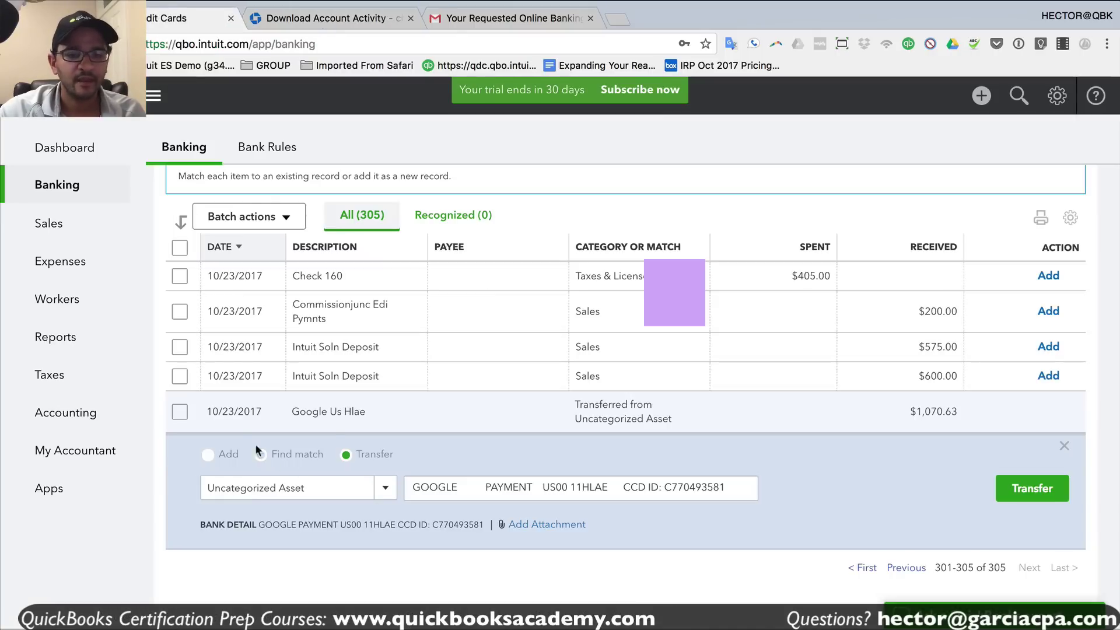
{"action": "left_click_drag", "start_coordinate": [262, 412], "coordinate": [212, 404]}
{"action": "left_click", "coordinate": [349, 22]}
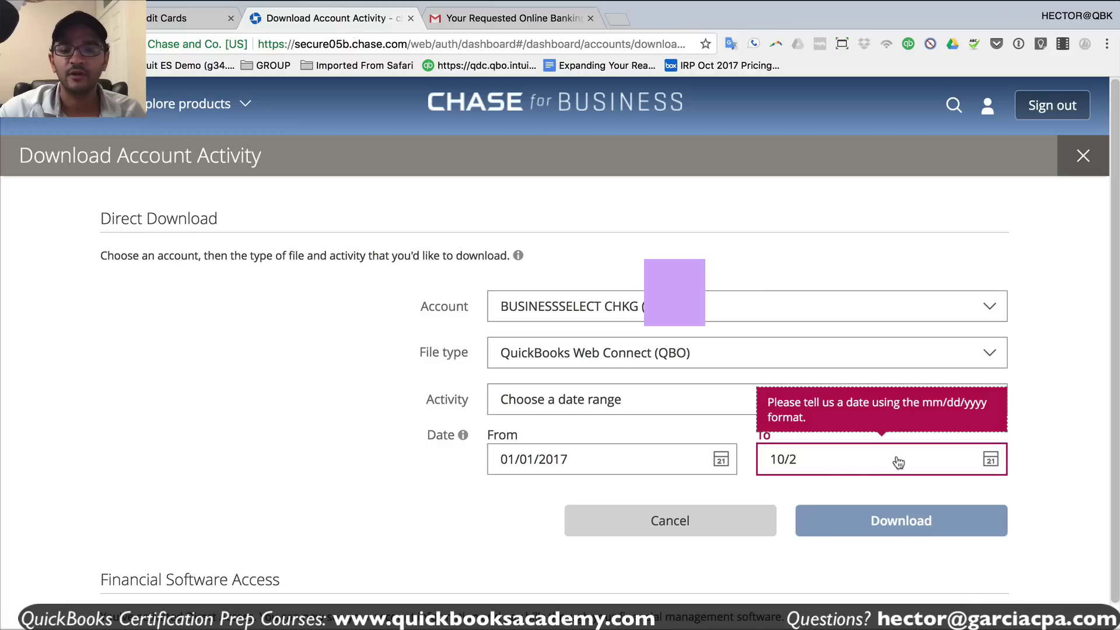
{"action": "type", "text": "2/2017"}
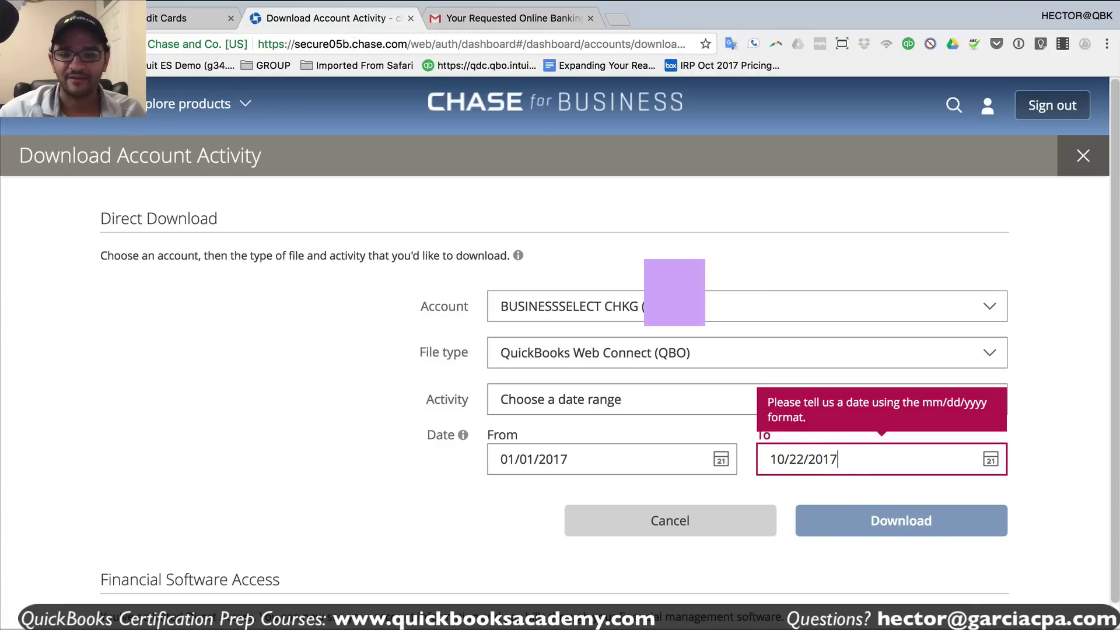
{"action": "key", "text": "Tab"}
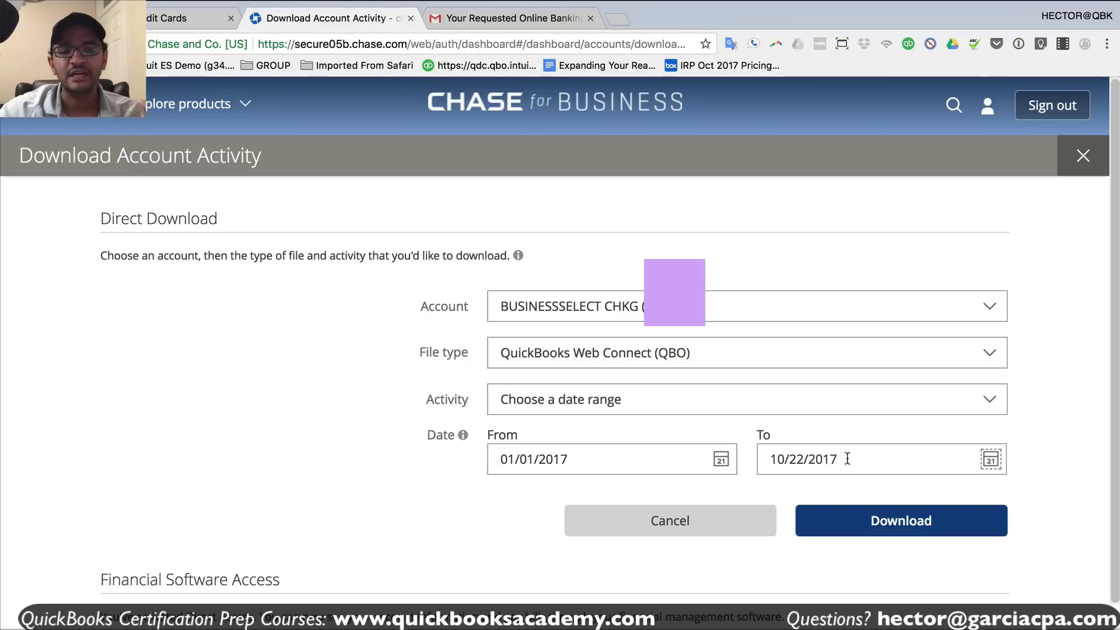
{"action": "left_click", "coordinate": [187, 19]}
- Return to the previous page of the Chase 1234 For Review list
{"action": "scroll", "coordinate": [245, 409], "scroll_direction": "up", "scroll_amount": 3}
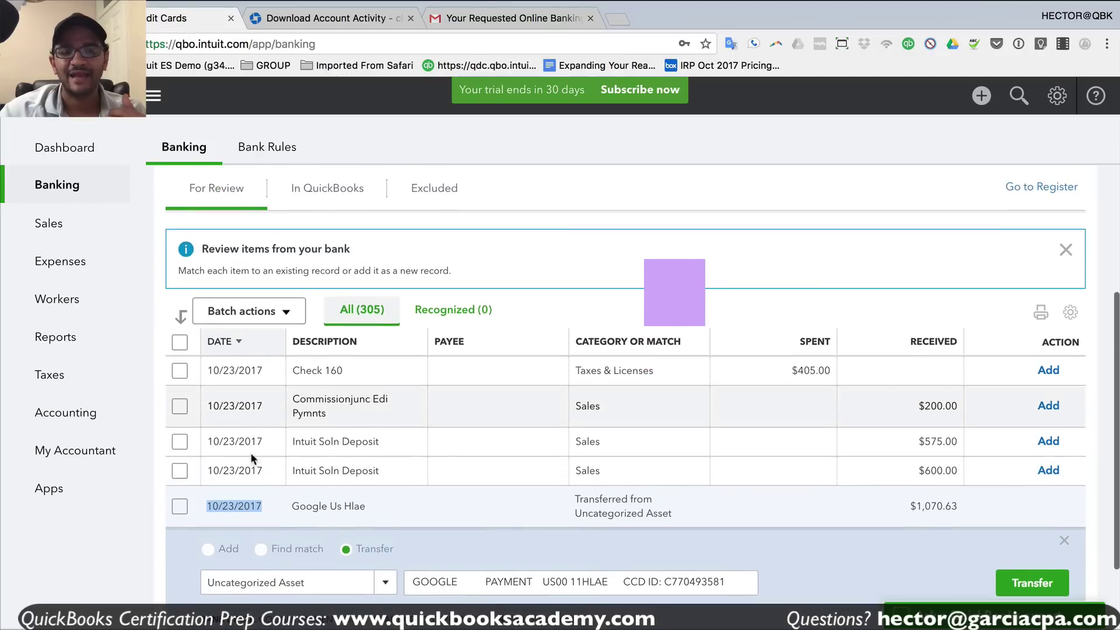
{"action": "scroll", "coordinate": [280, 417], "scroll_direction": "down", "scroll_amount": 2}
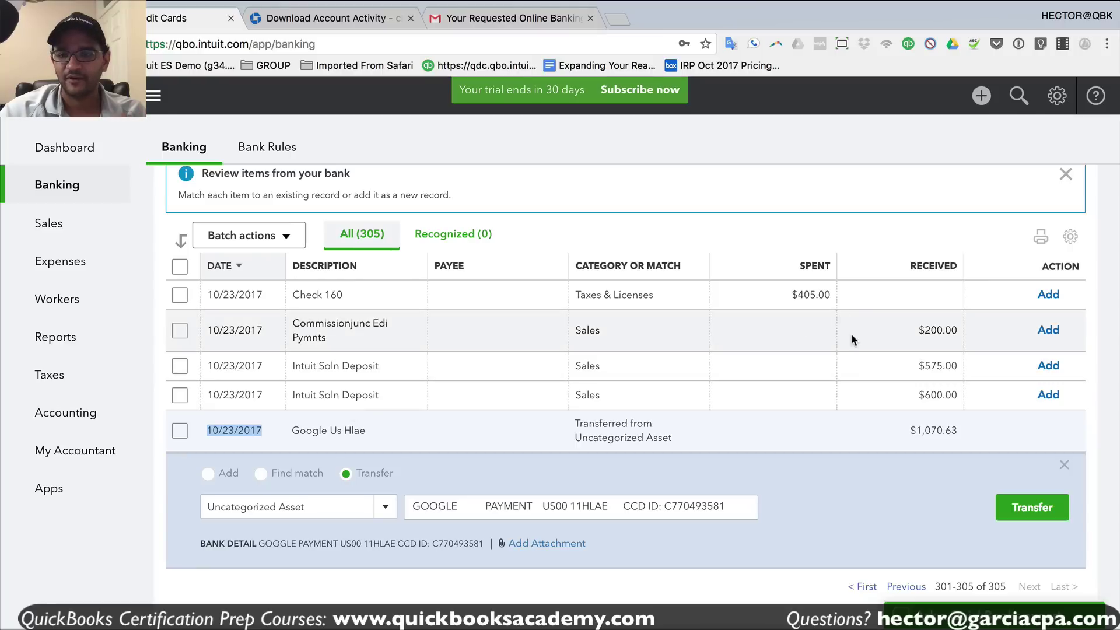
{"action": "scroll", "coordinate": [877, 417], "scroll_direction": "down", "scroll_amount": 1}
{"action": "left_click", "coordinate": [902, 570]}
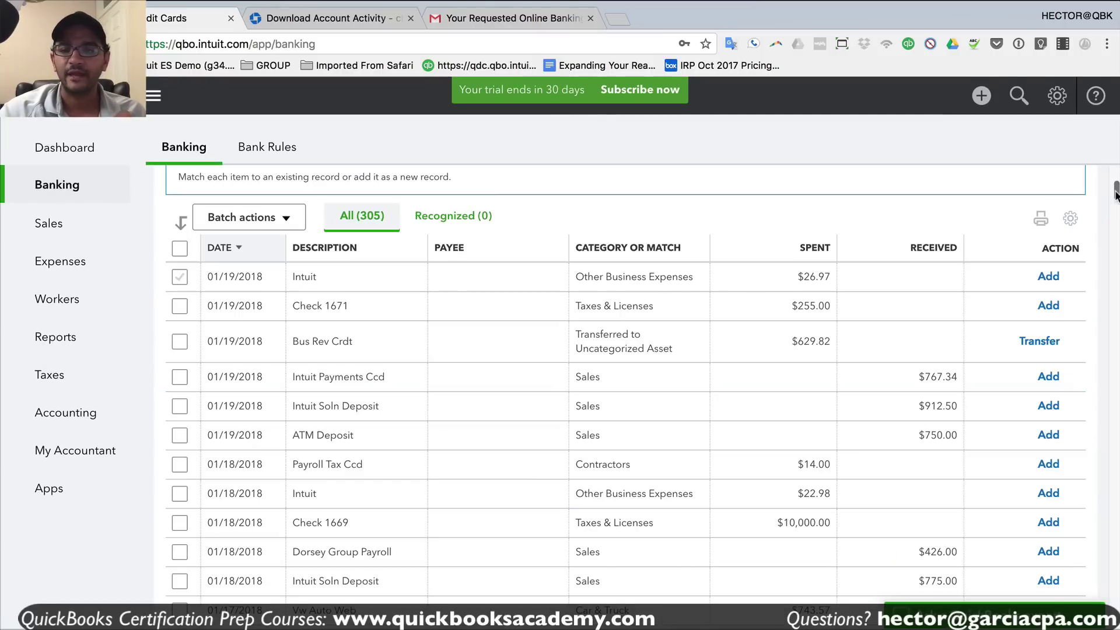
{"action": "scroll", "coordinate": [710, 609], "scroll_direction": "down", "scroll_amount": 20}
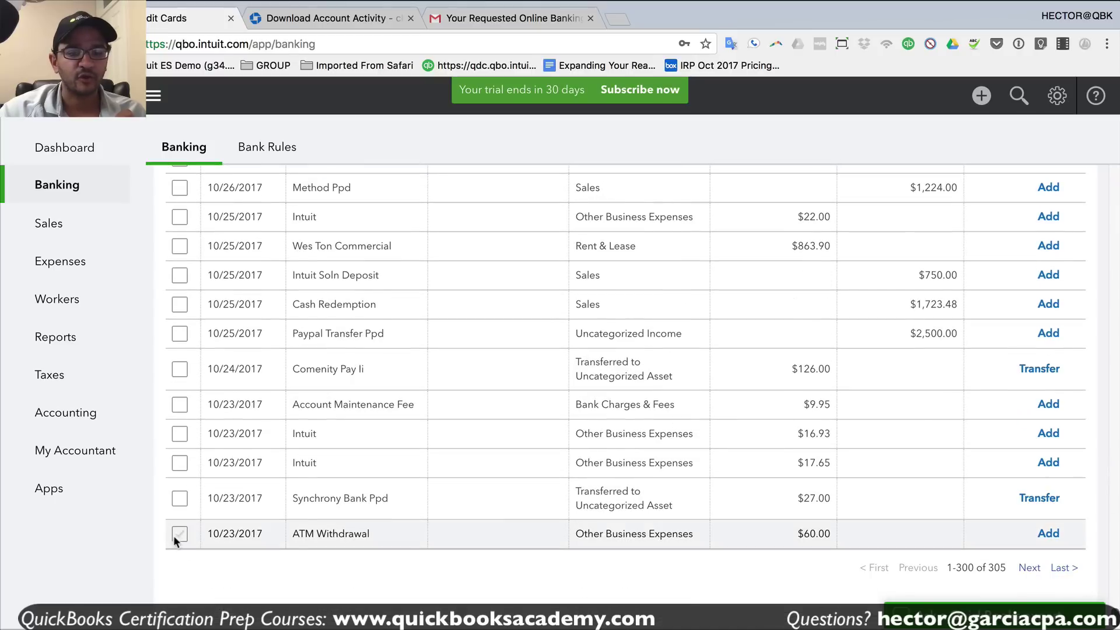
- Tick the late-October rows: ATM Withdrawal, Synchrony, Intuit, Comenity, Paypal, Cash Redemption, Check 232 onward
{"action": "left_click", "coordinate": [176, 534]}
{"action": "left_click", "coordinate": [175, 498]}
{"action": "left_click", "coordinate": [177, 464]}
{"action": "left_click", "coordinate": [180, 434]}
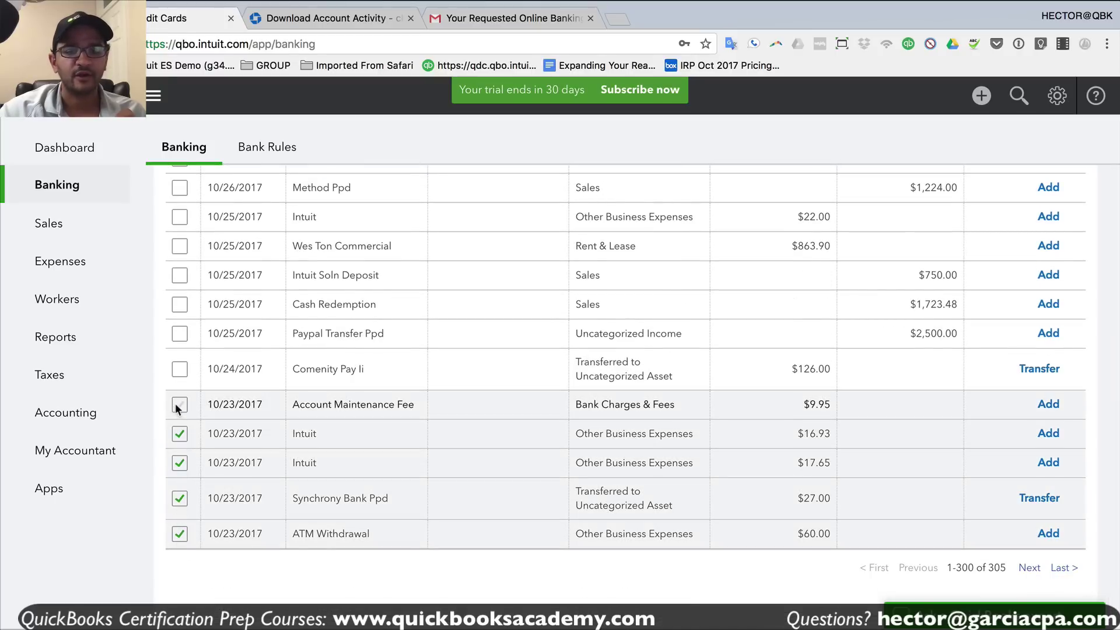
{"action": "left_click", "coordinate": [180, 404]}
{"action": "left_click", "coordinate": [179, 369]}
{"action": "left_click", "coordinate": [180, 334]}
{"action": "left_click", "coordinate": [177, 304]}
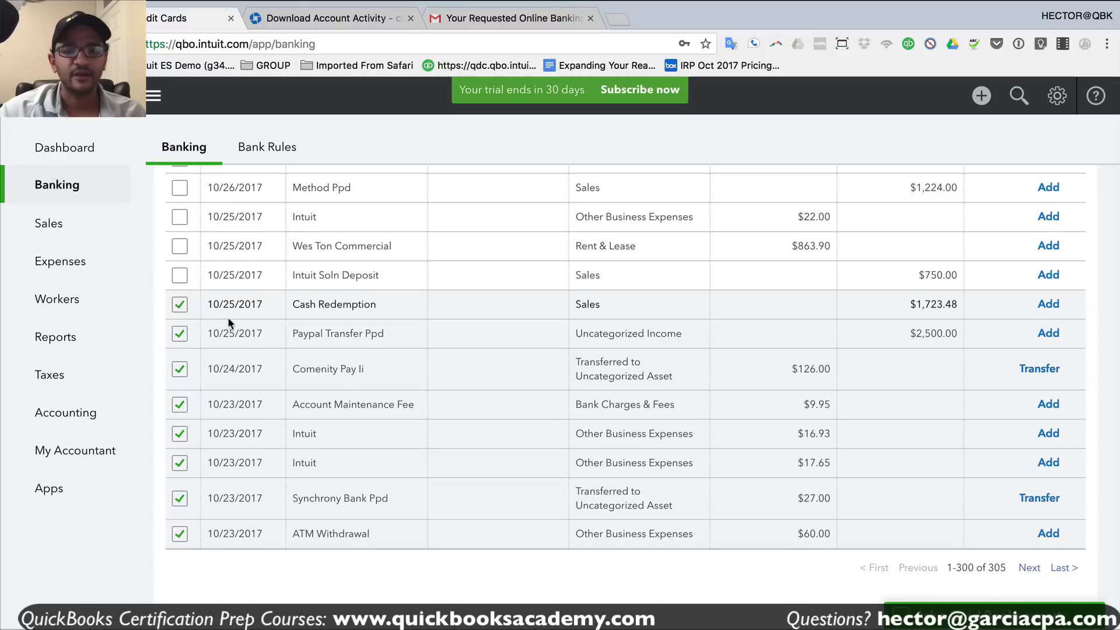
{"action": "scroll", "coordinate": [228, 317], "scroll_direction": "up", "scroll_amount": 8}
{"action": "scroll", "coordinate": [226, 351], "scroll_direction": "up", "scroll_amount": 3}
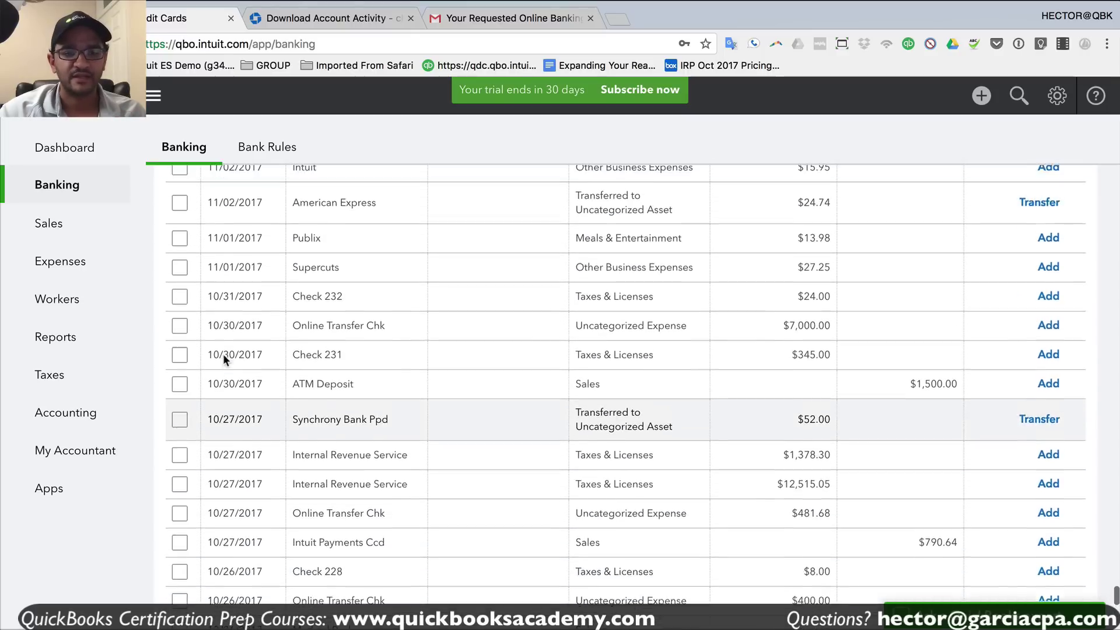
{"action": "left_click", "coordinate": [177, 418], "text": "shift"}
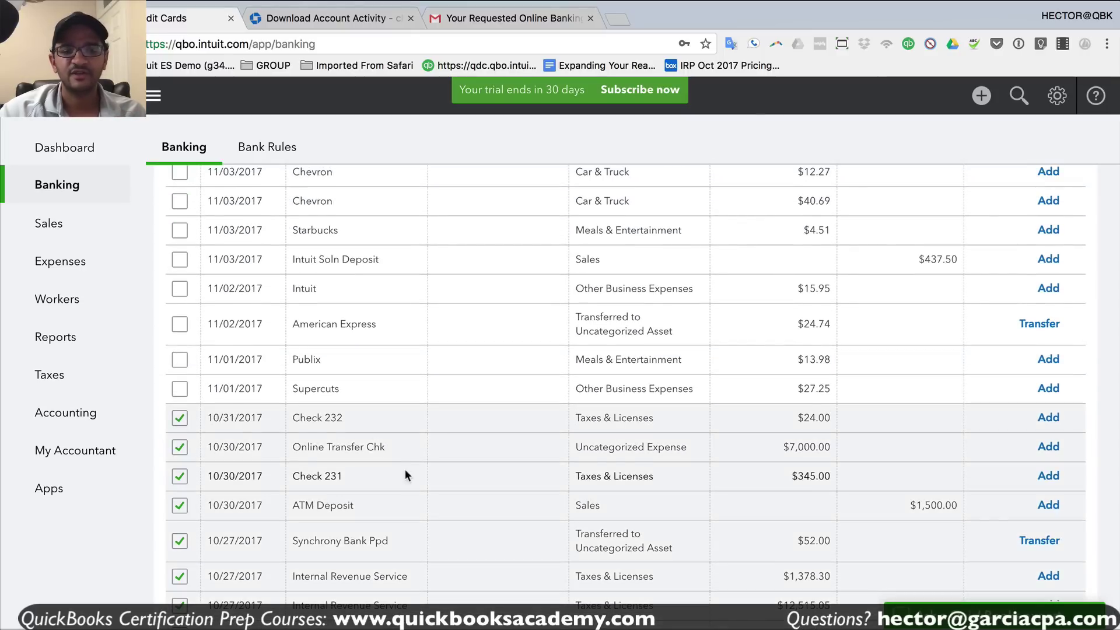
{"action": "scroll", "coordinate": [373, 420], "scroll_direction": "up", "scroll_amount": 15}
{"action": "scroll", "coordinate": [230, 349], "scroll_direction": "up", "scroll_amount": 20}
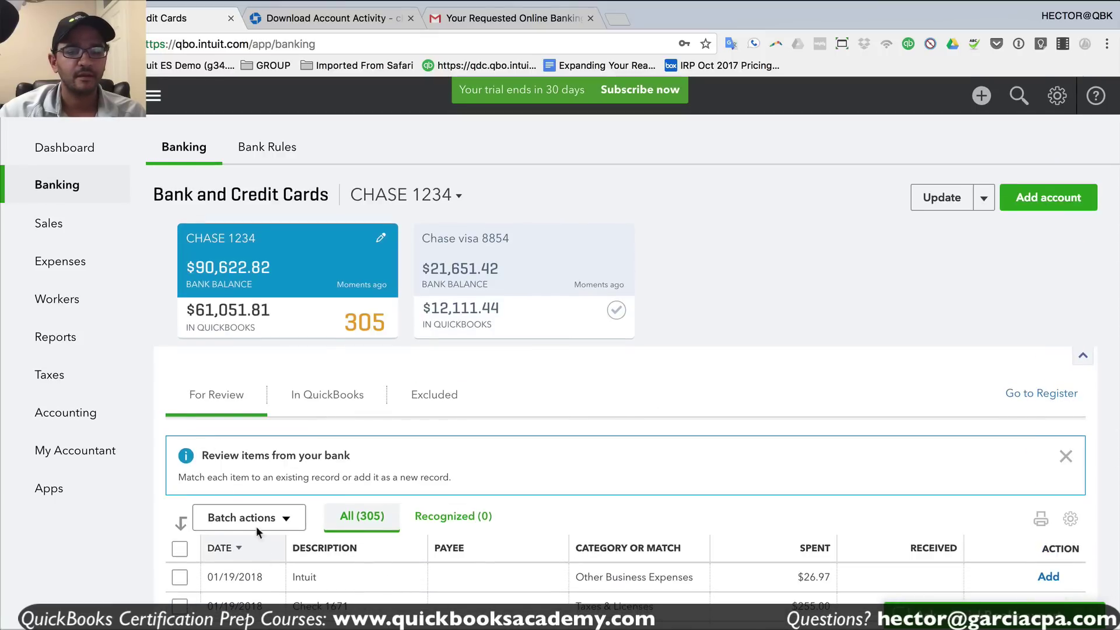
- Look over the Batch actions options and close them without applying any
{"action": "left_click", "coordinate": [256, 521]}
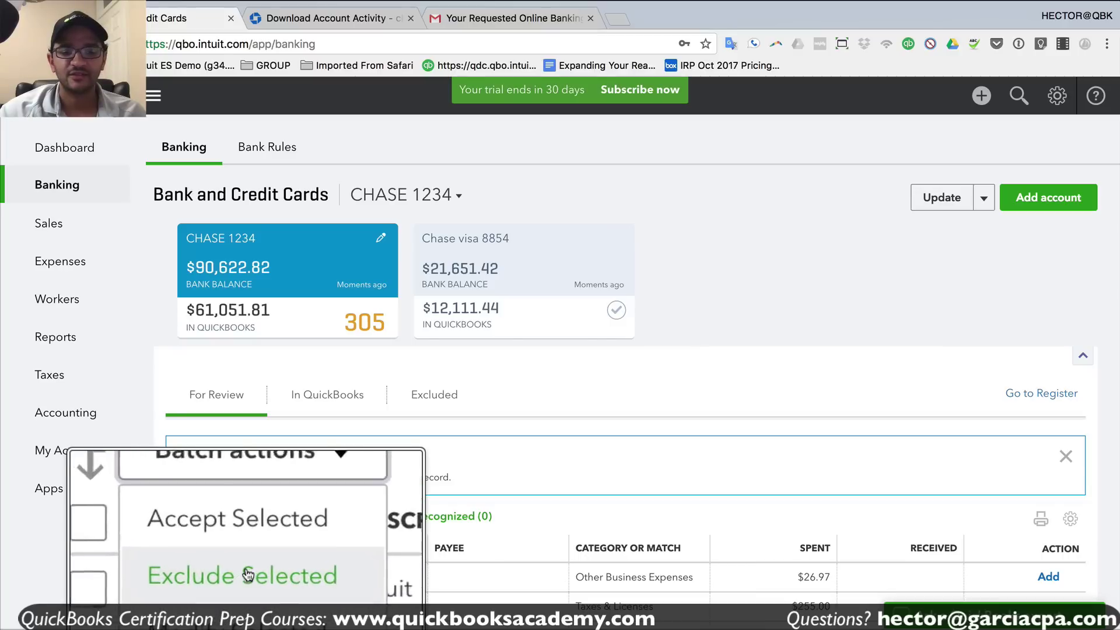
{"action": "left_click", "coordinate": [639, 515]}
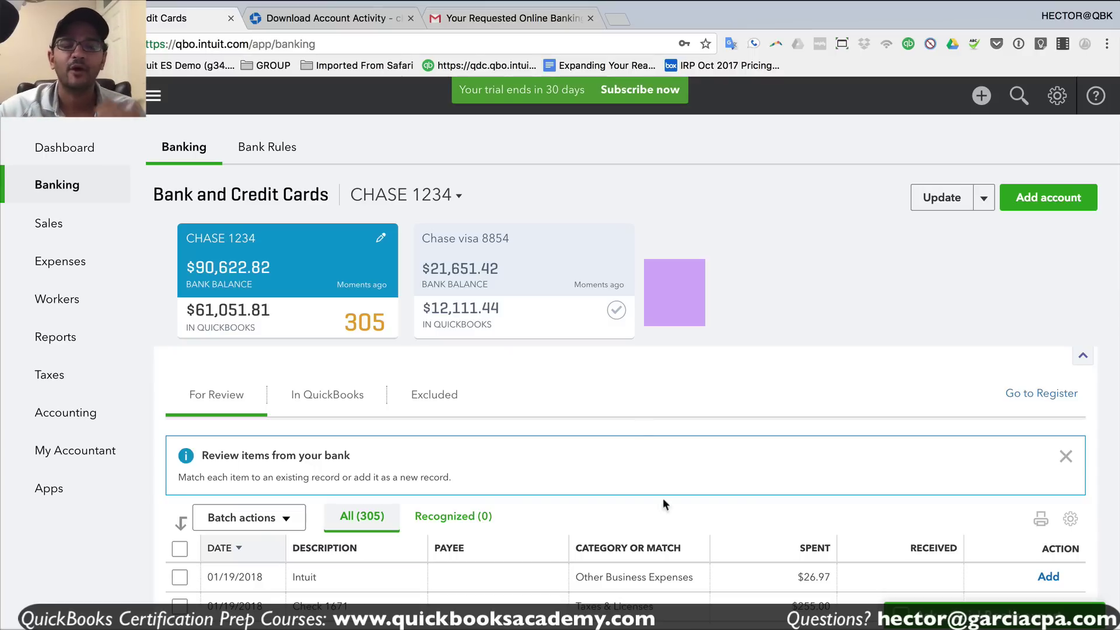
{"action": "left_click", "coordinate": [346, 19]}
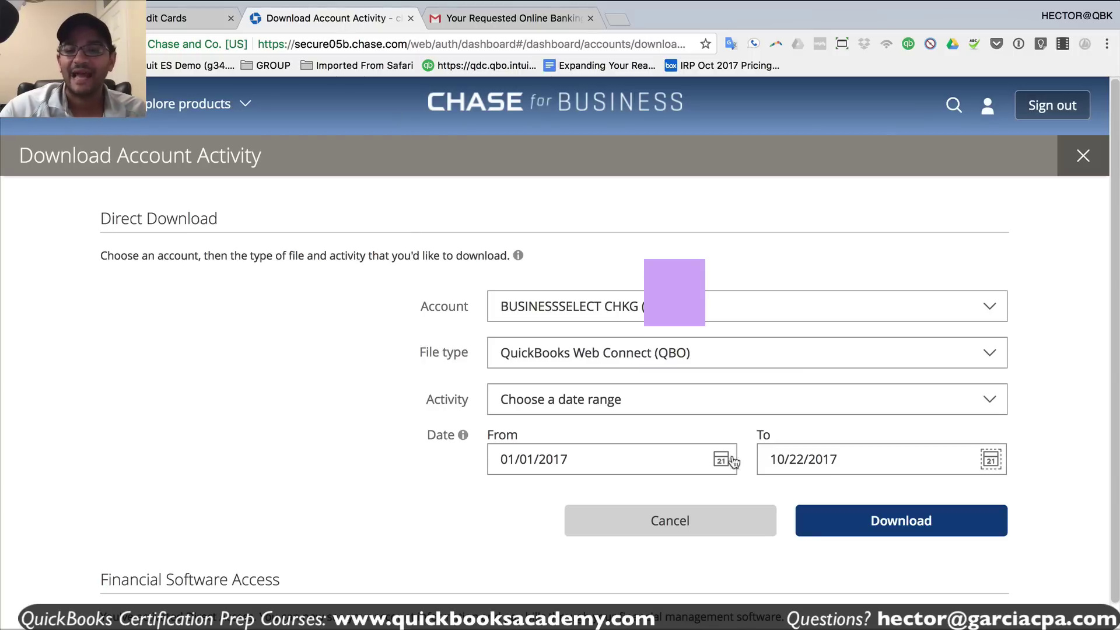
- Confirm the 10/22/2017 end date and download the Chase activity as a QBO file
{"action": "left_click_drag", "start_coordinate": [842, 458], "coordinate": [739, 452]}
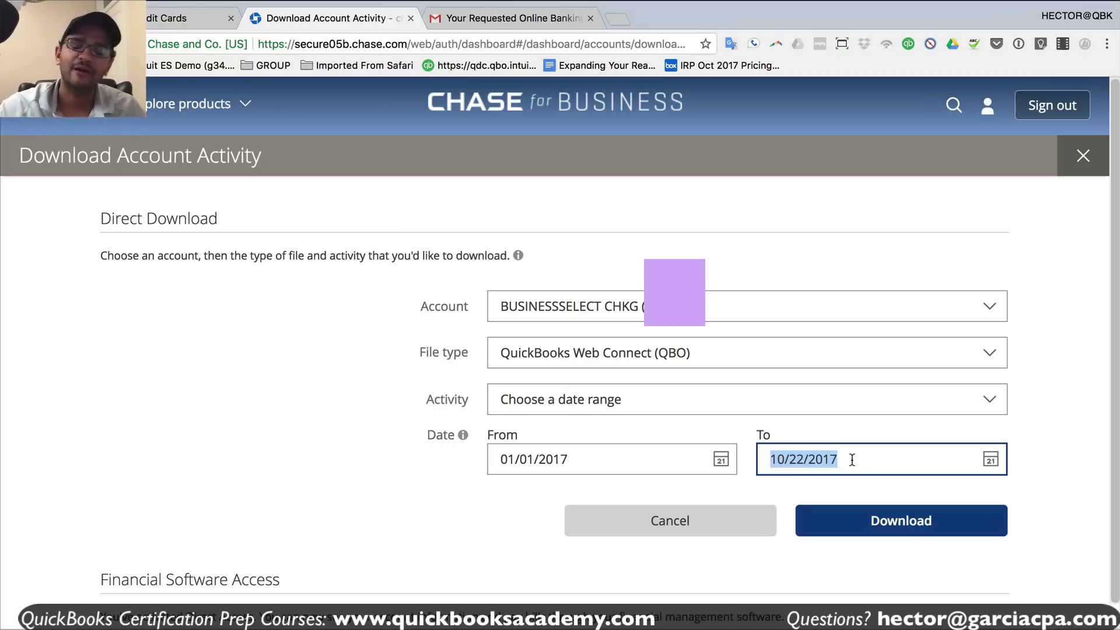
{"action": "left_click", "coordinate": [881, 523]}
{"action": "left_click", "coordinate": [186, 18]}
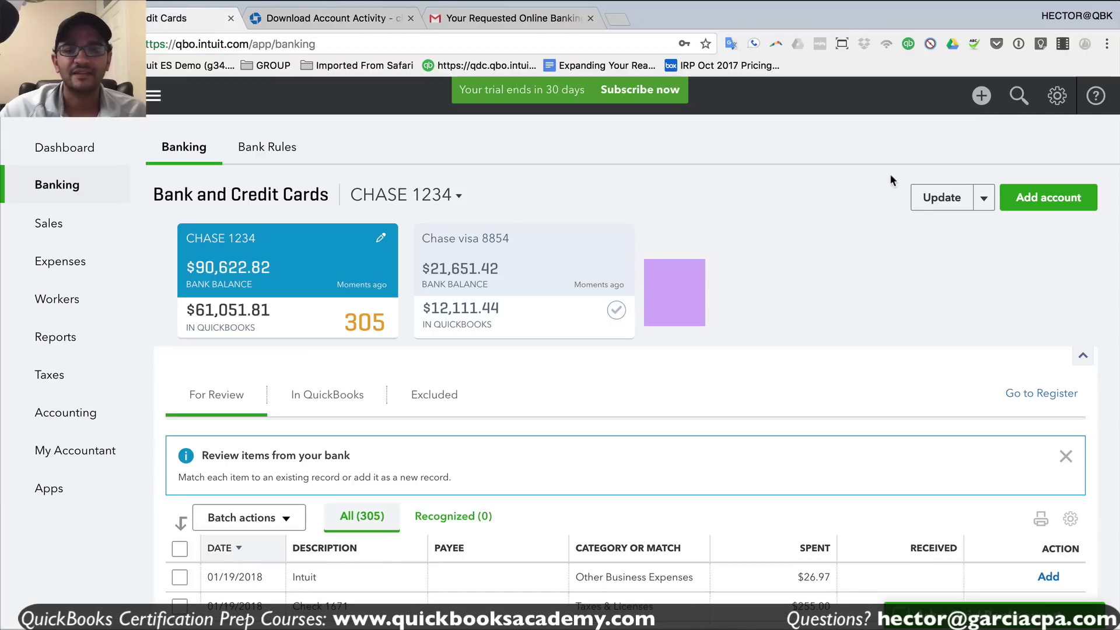
- Choose the newest Chase QBO file from Downloads for a manual bank file upload
{"action": "left_click", "coordinate": [983, 201]}
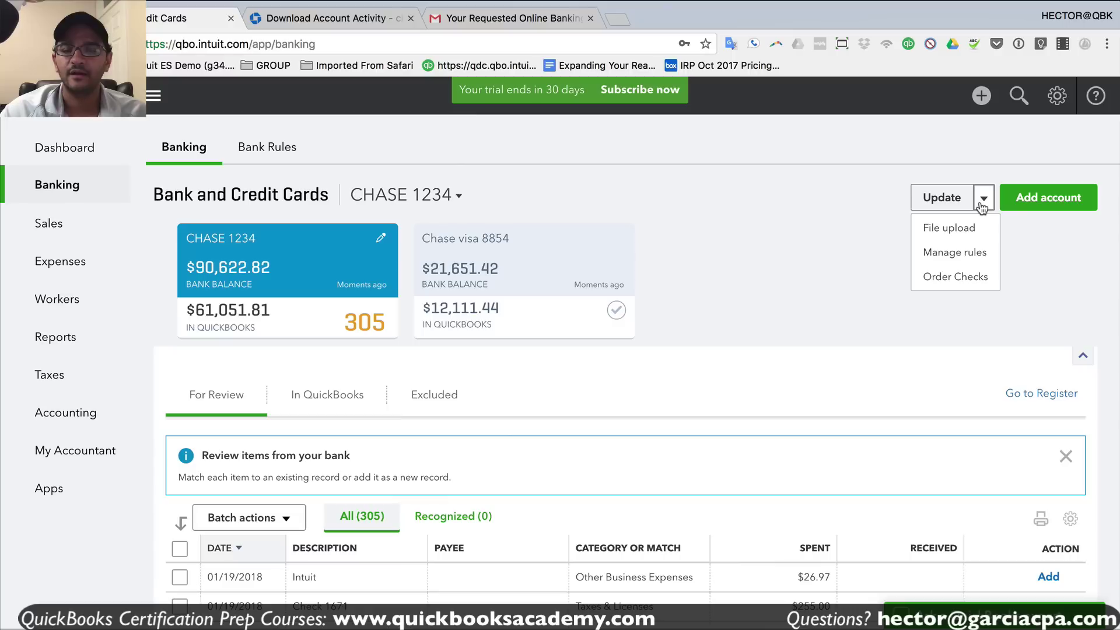
{"action": "left_click", "coordinate": [961, 233]}
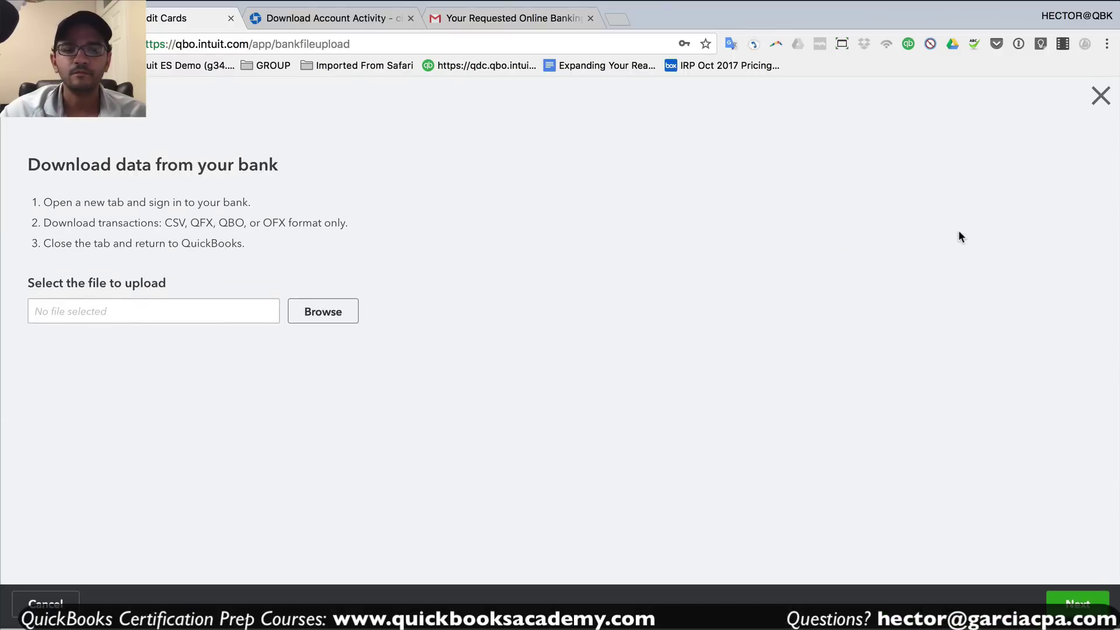
{"action": "left_click", "coordinate": [323, 313]}
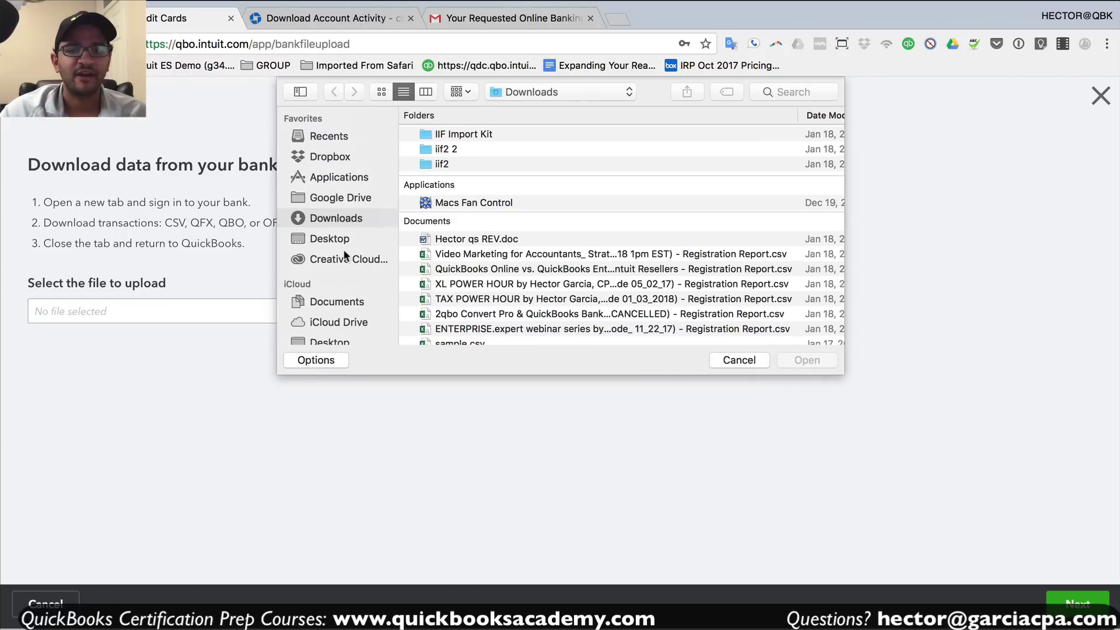
{"action": "left_click", "coordinate": [821, 114]}
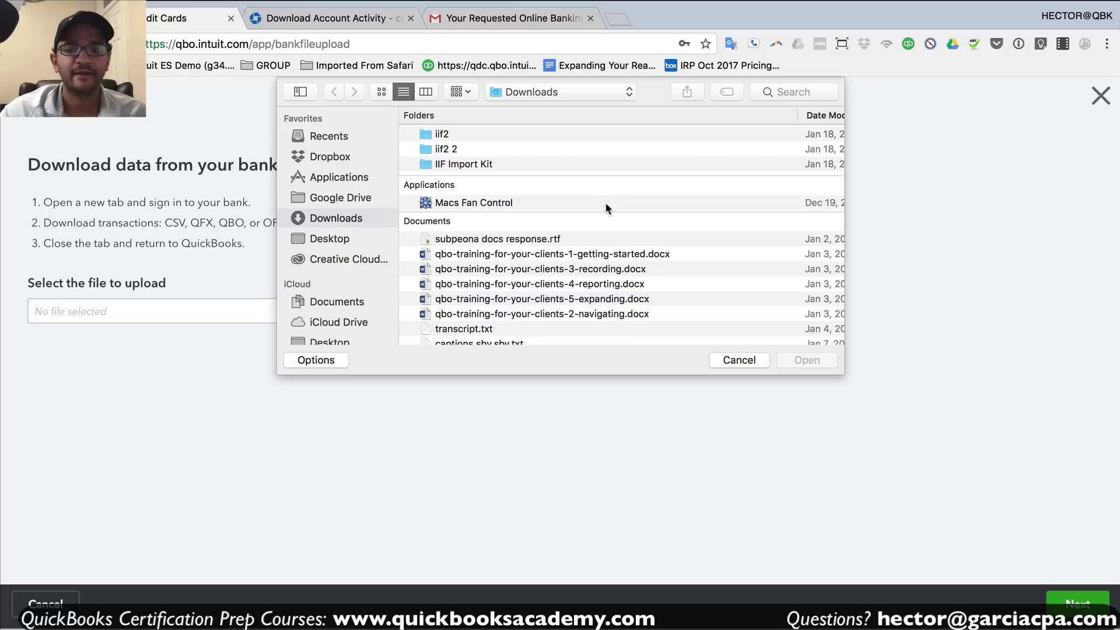
{"action": "left_click", "coordinate": [501, 135]}
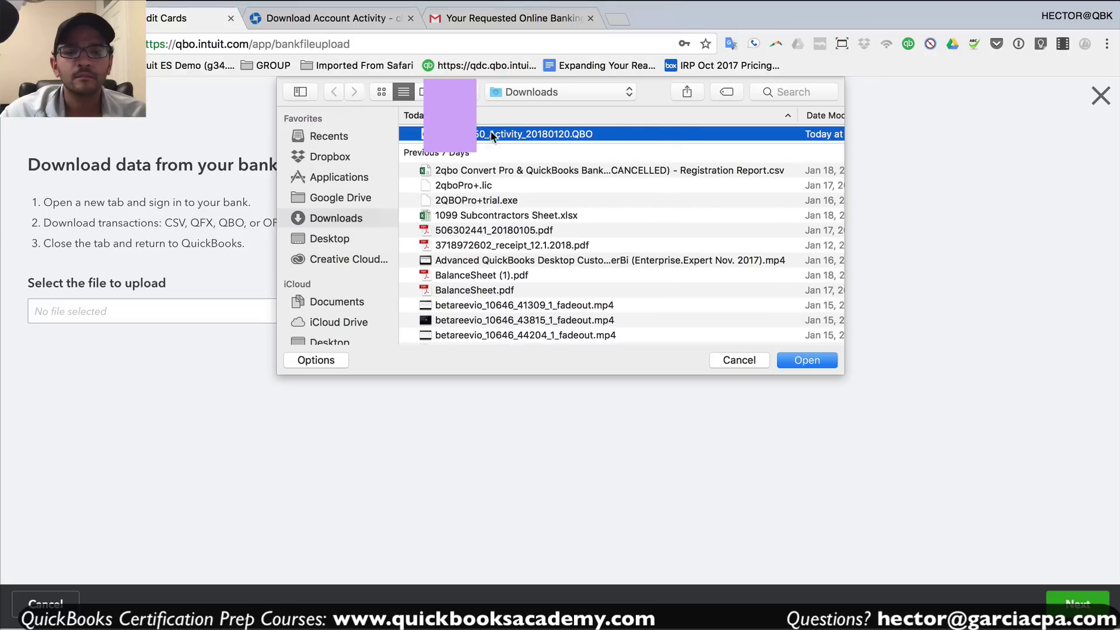
{"action": "left_click", "coordinate": [798, 360]}
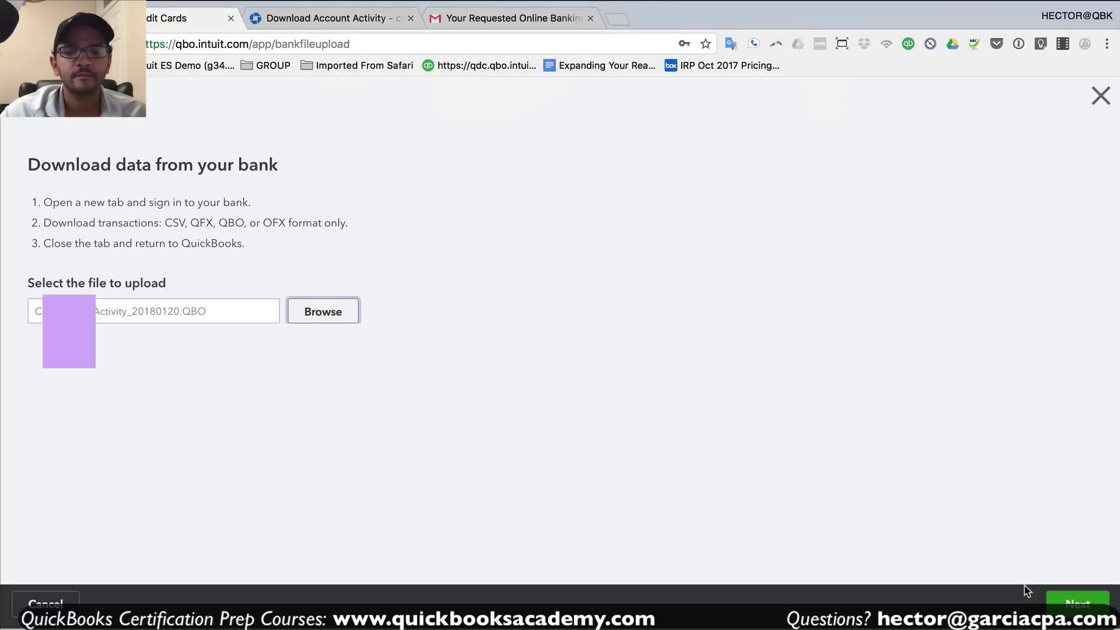
{"action": "left_click", "coordinate": [1077, 607]}
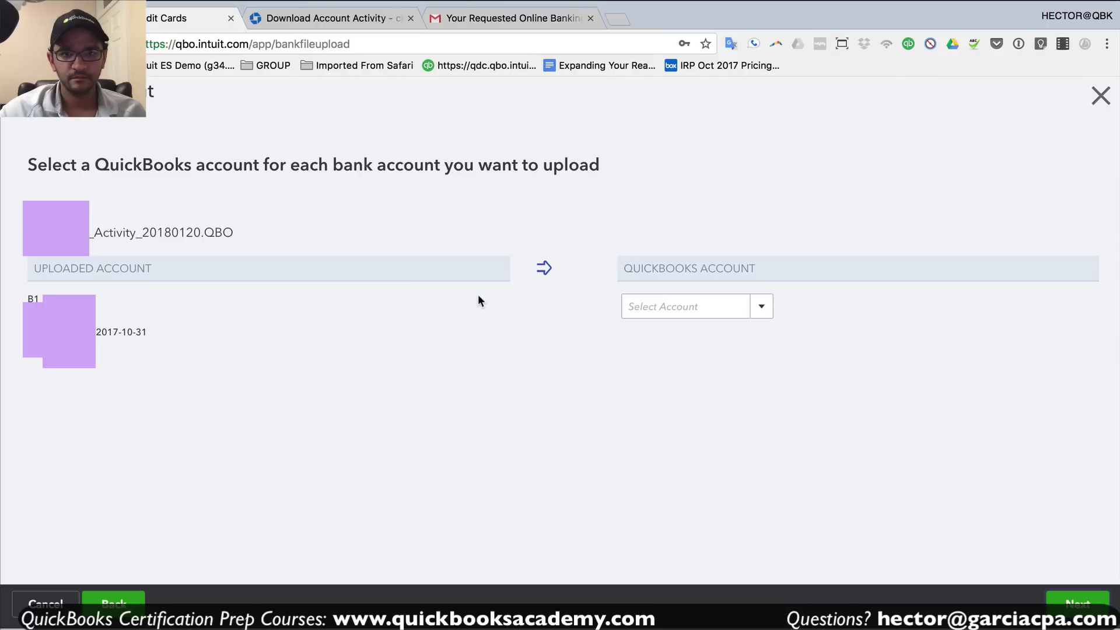
- Map the uploaded account to CHASE 1234 and start the import
{"action": "left_click", "coordinate": [754, 308]}
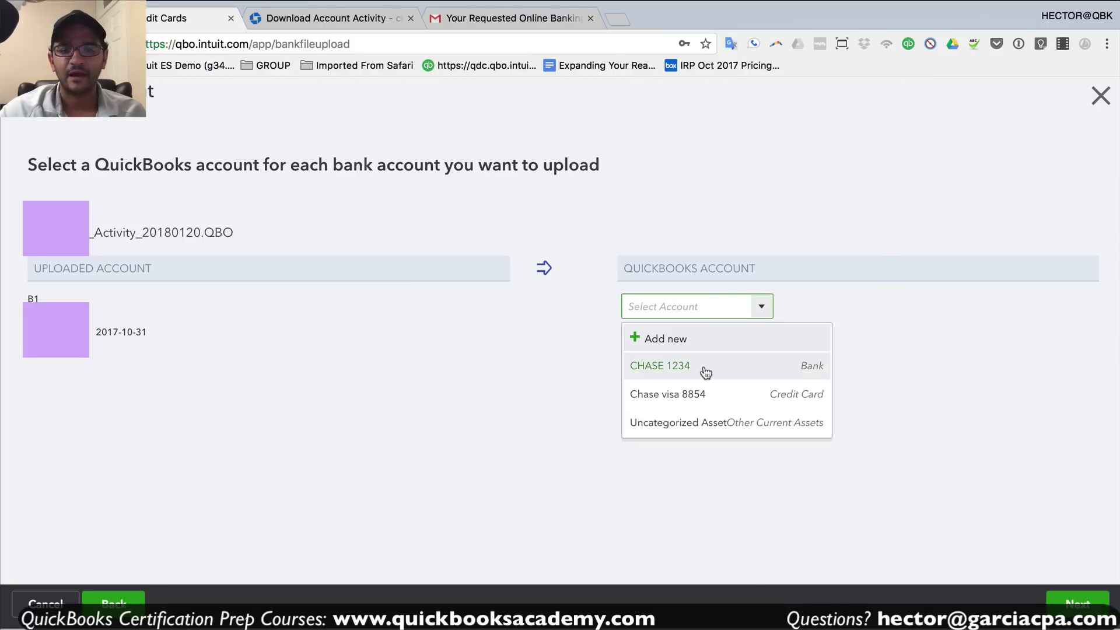
{"action": "left_click", "coordinate": [672, 375]}
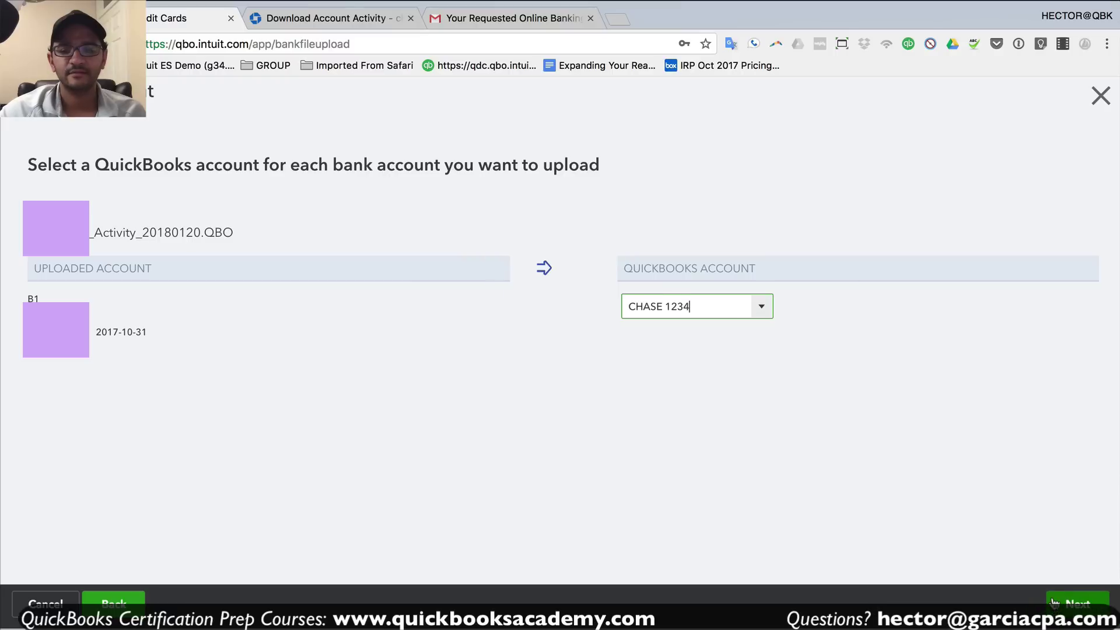
{"action": "left_click", "coordinate": [1053, 602]}
{"action": "left_click", "coordinate": [589, 18]}
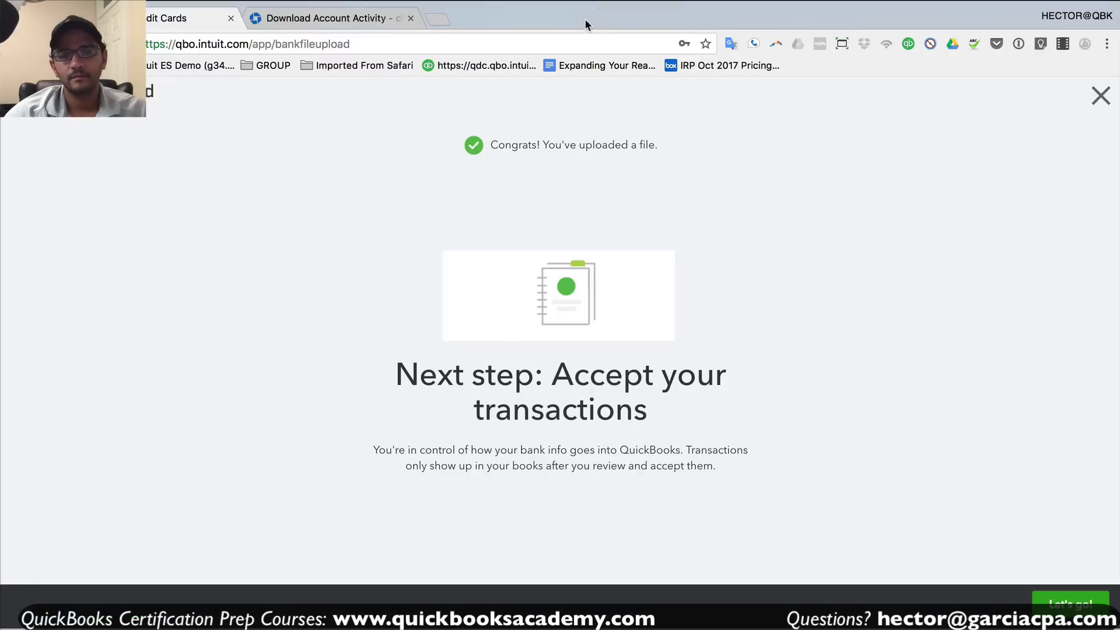
- Open the imported transactions and page to the last page of the 1225-item review list
{"action": "left_click", "coordinate": [1067, 606]}
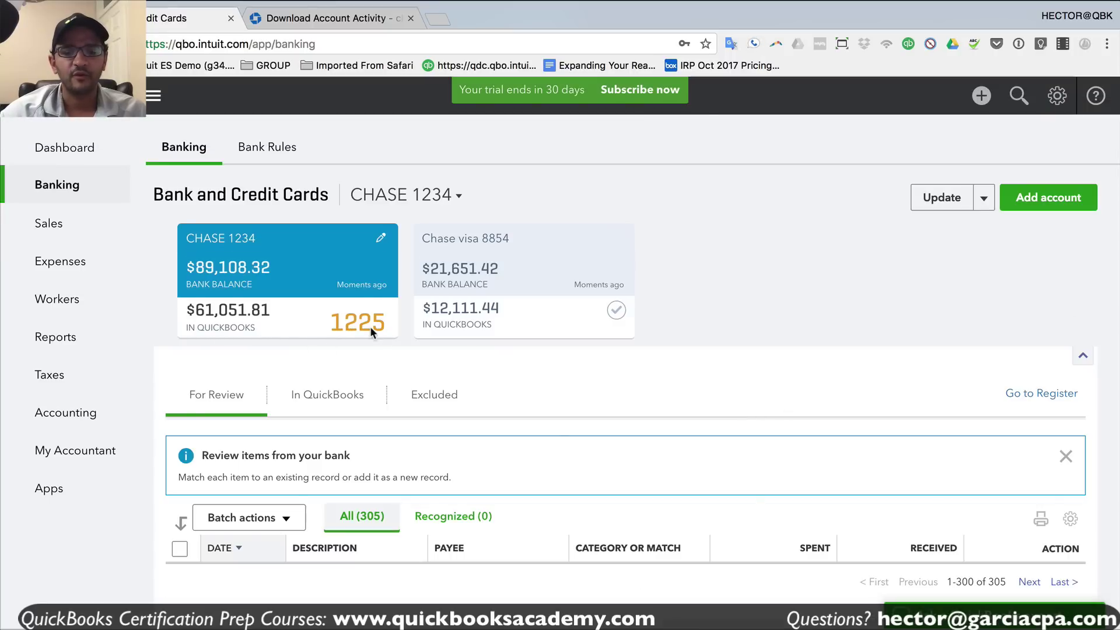
{"action": "scroll", "coordinate": [371, 329], "scroll_direction": "up", "scroll_amount": 3}
{"action": "scroll", "coordinate": [341, 323], "scroll_direction": "down", "scroll_amount": 1}
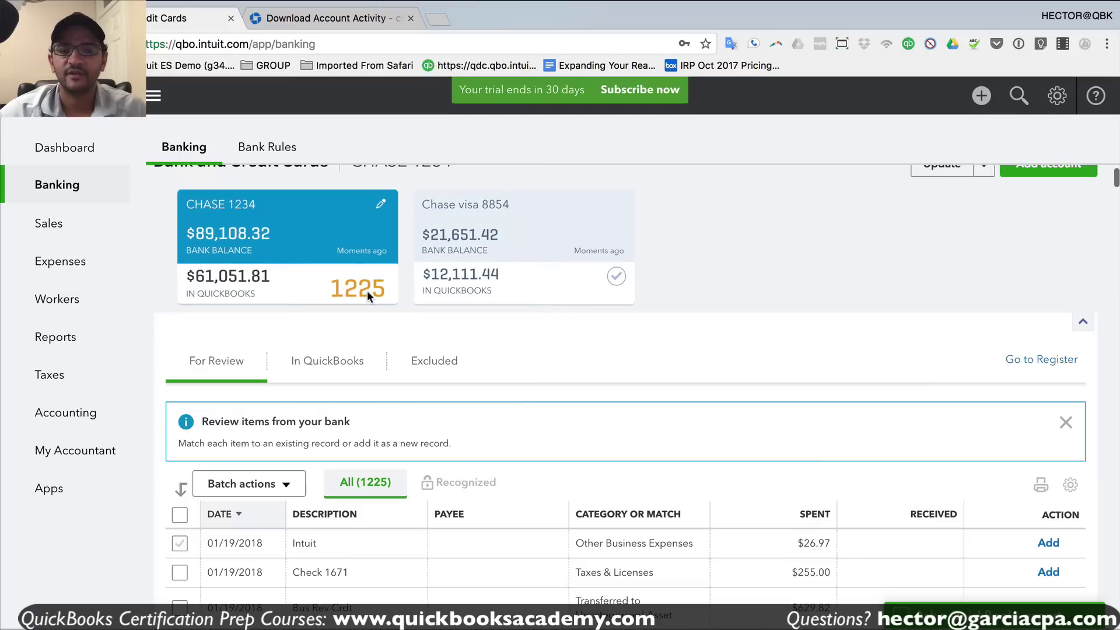
{"action": "scroll", "coordinate": [515, 398], "scroll_direction": "down", "scroll_amount": 20}
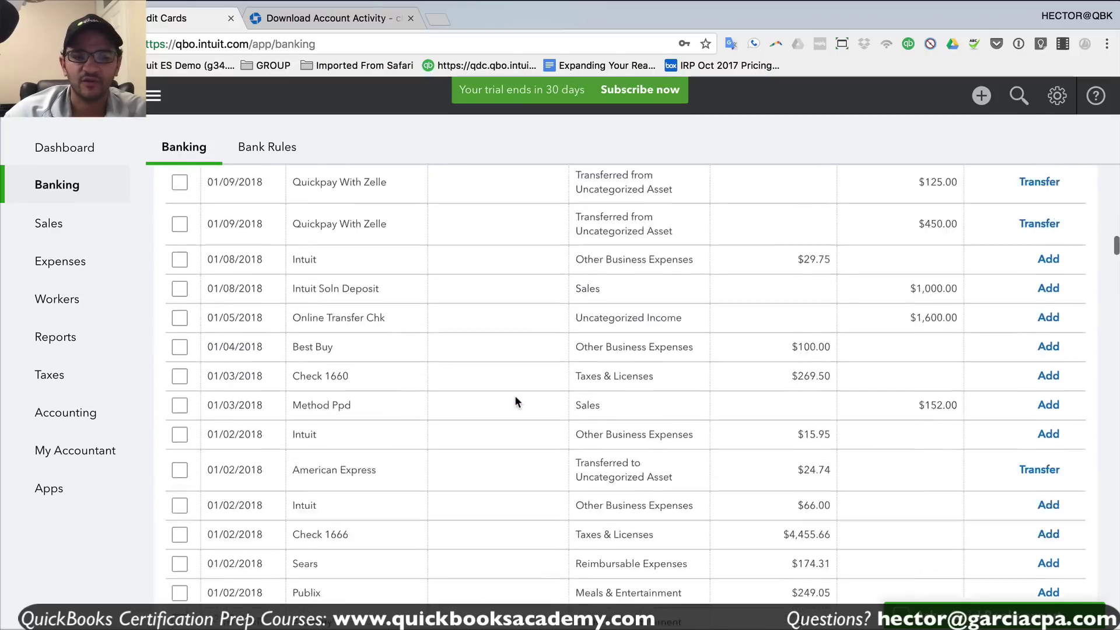
{"action": "scroll", "coordinate": [515, 402], "scroll_direction": "down", "scroll_amount": 20}
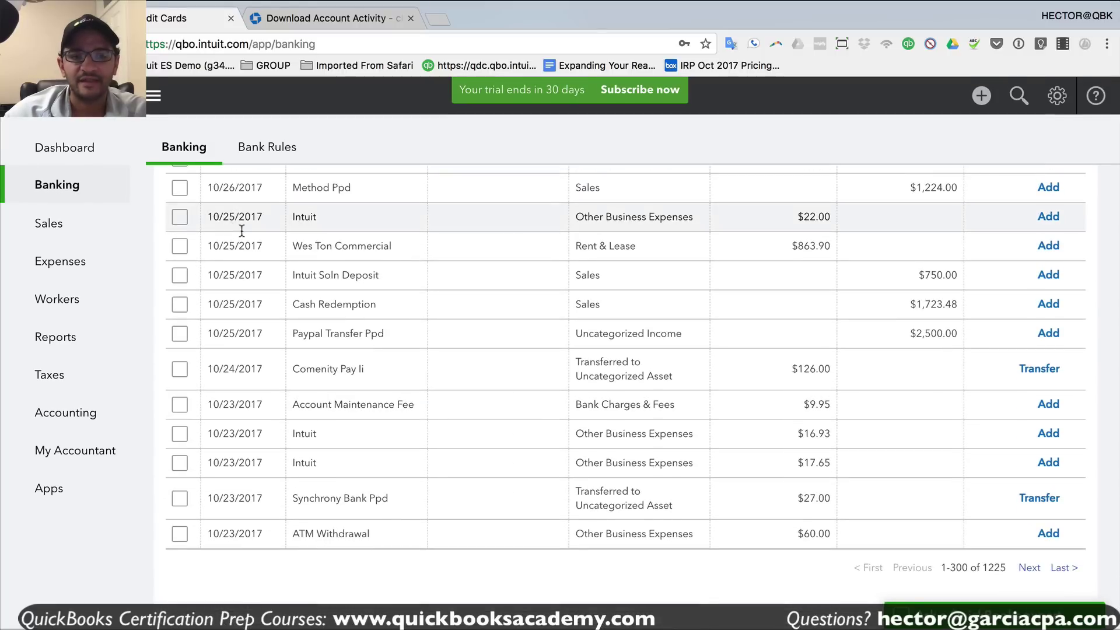
{"action": "left_click", "coordinate": [1030, 569]}
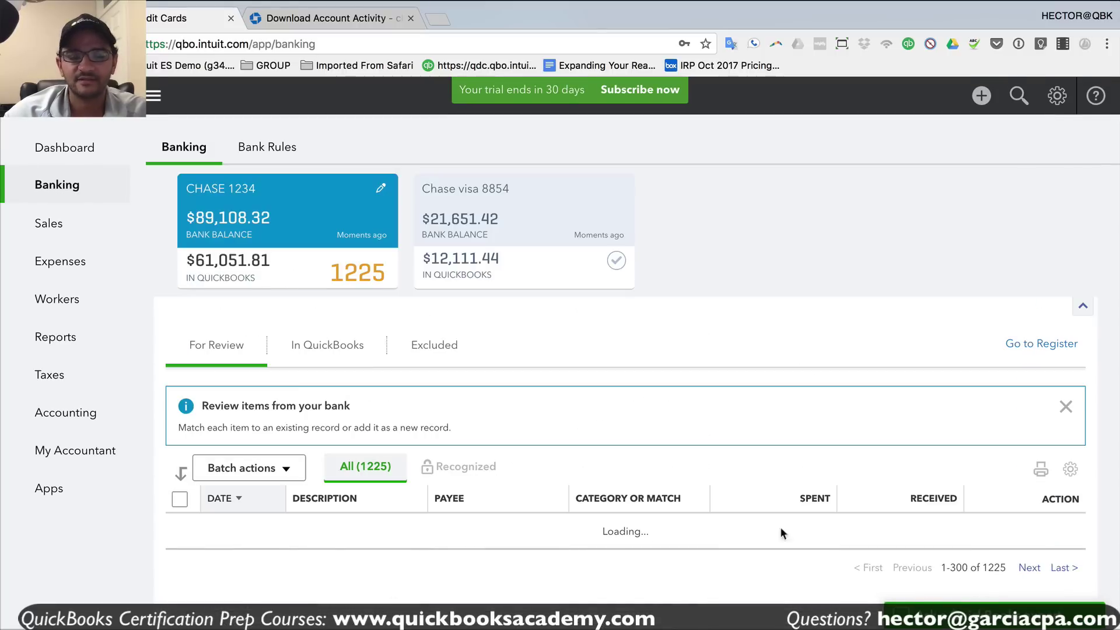
{"action": "scroll", "coordinate": [590, 478], "scroll_direction": "down", "scroll_amount": 20}
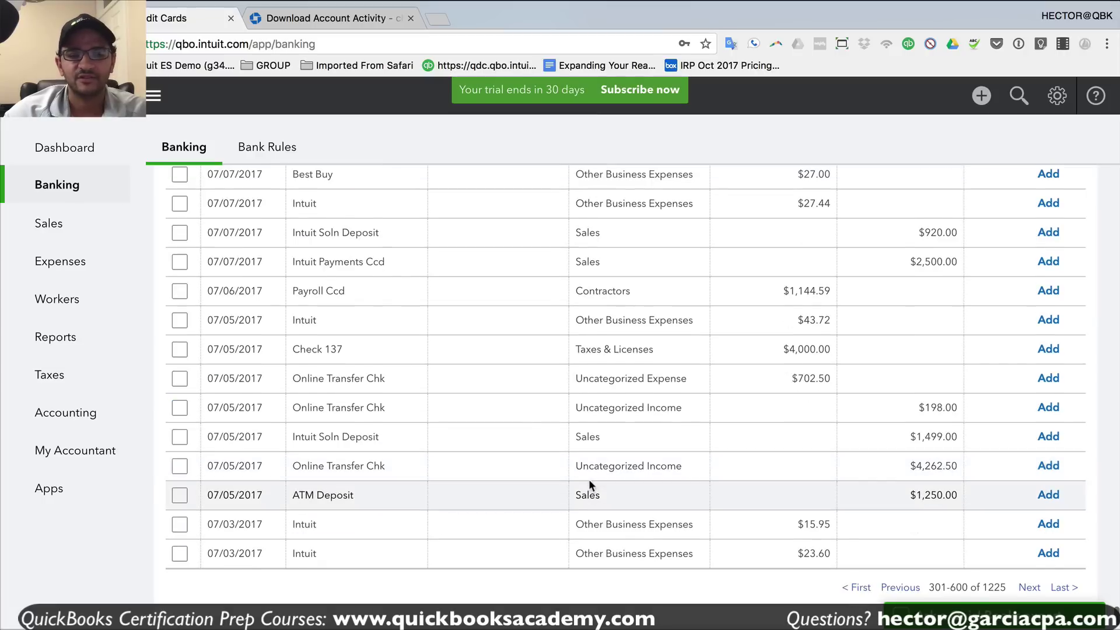
{"action": "left_click", "coordinate": [1078, 572]}
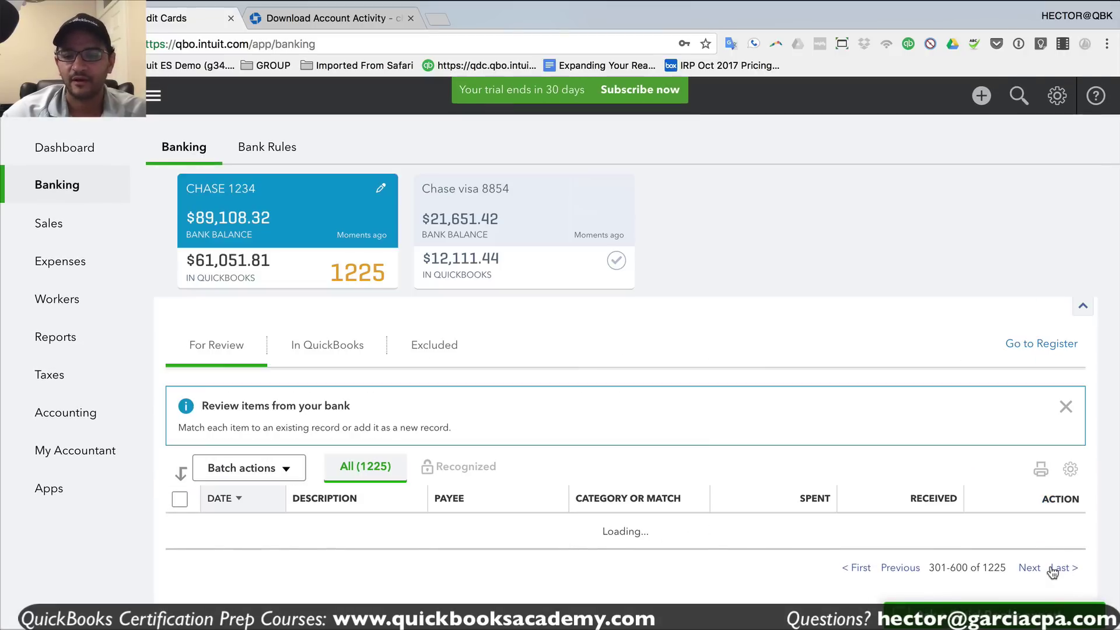
{"action": "scroll", "coordinate": [657, 523], "scroll_direction": "down", "scroll_amount": 20}
{"action": "scroll", "coordinate": [320, 518], "scroll_direction": "up", "scroll_amount": 3}
{"action": "scroll", "coordinate": [318, 516], "scroll_direction": "down", "scroll_amount": 3}
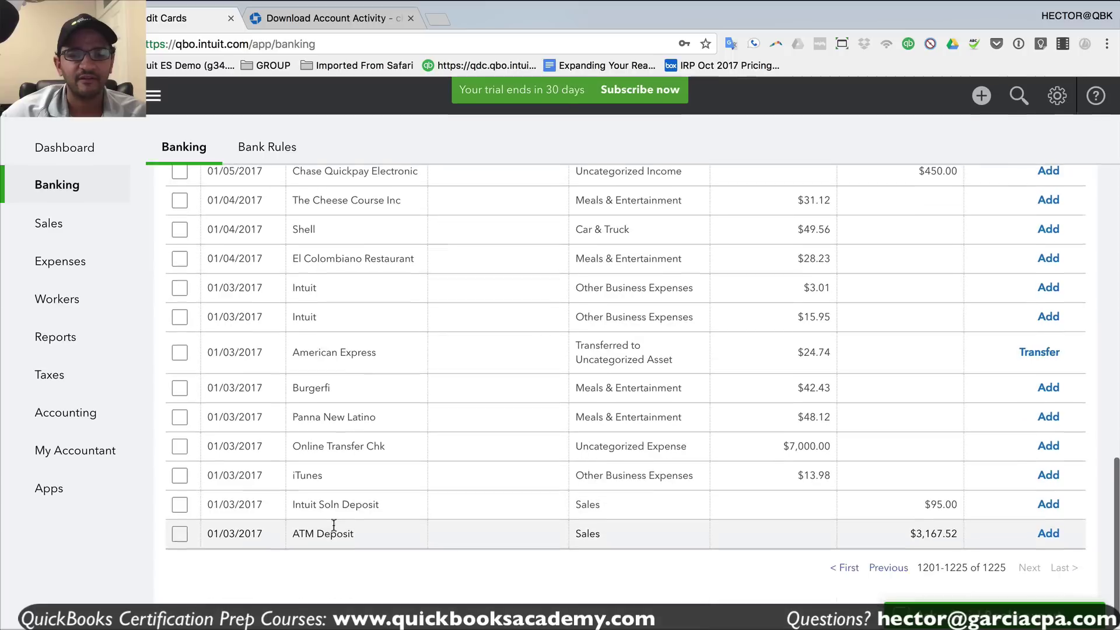
{"action": "scroll", "coordinate": [371, 520], "scroll_direction": "up", "scroll_amount": 15}
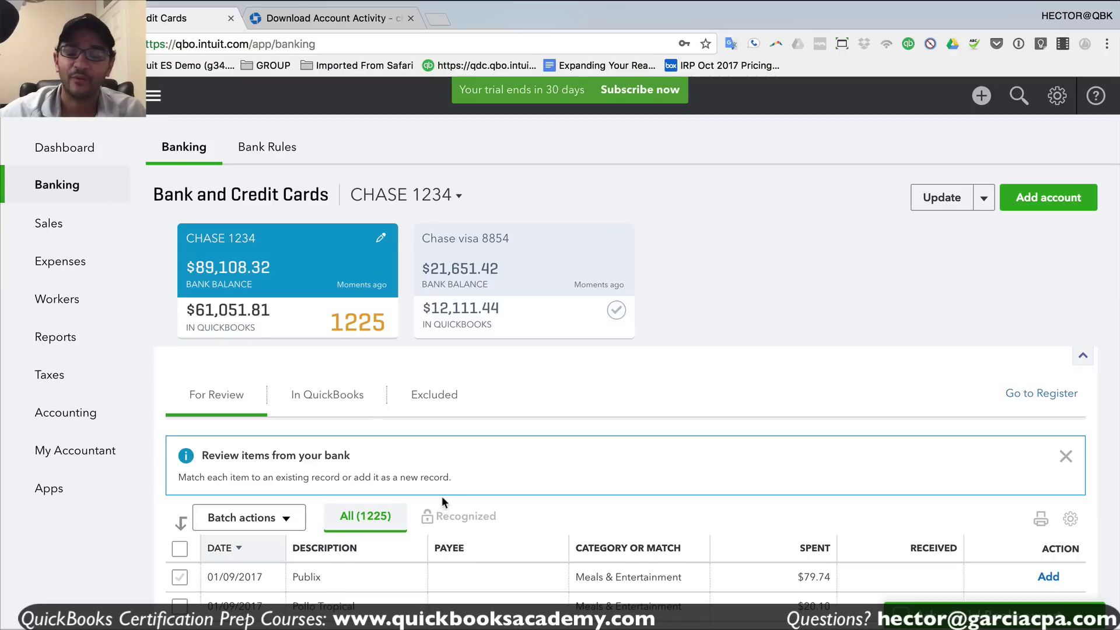
- Open the CHASE 1234 register and examine the 61,051.81 opening balance deposit
{"action": "left_click", "coordinate": [1042, 395]}
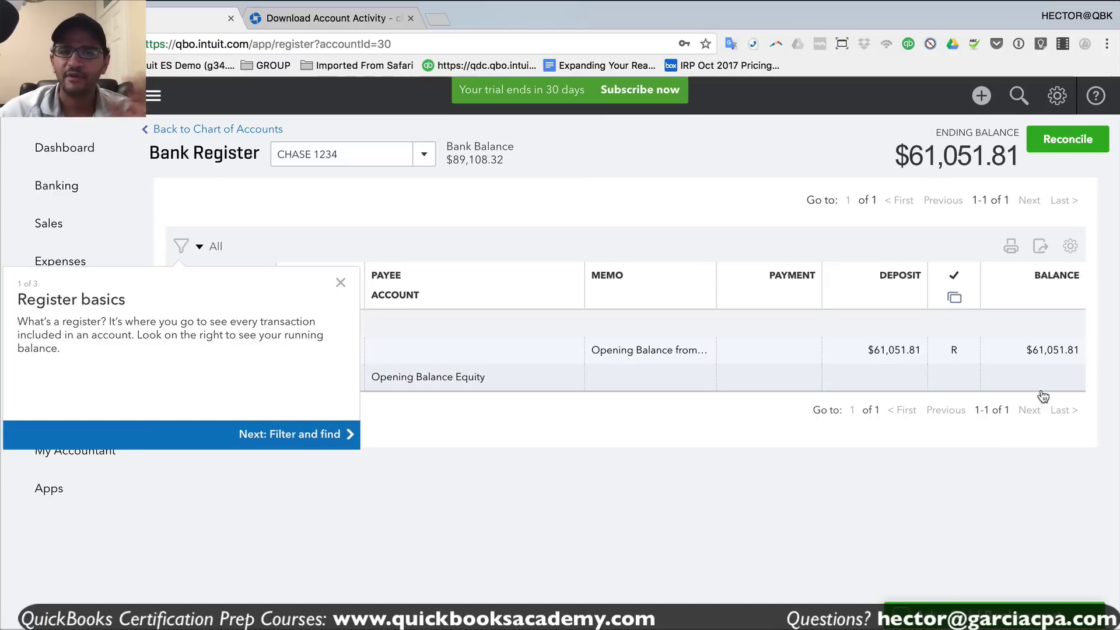
{"action": "left_click", "coordinate": [340, 282]}
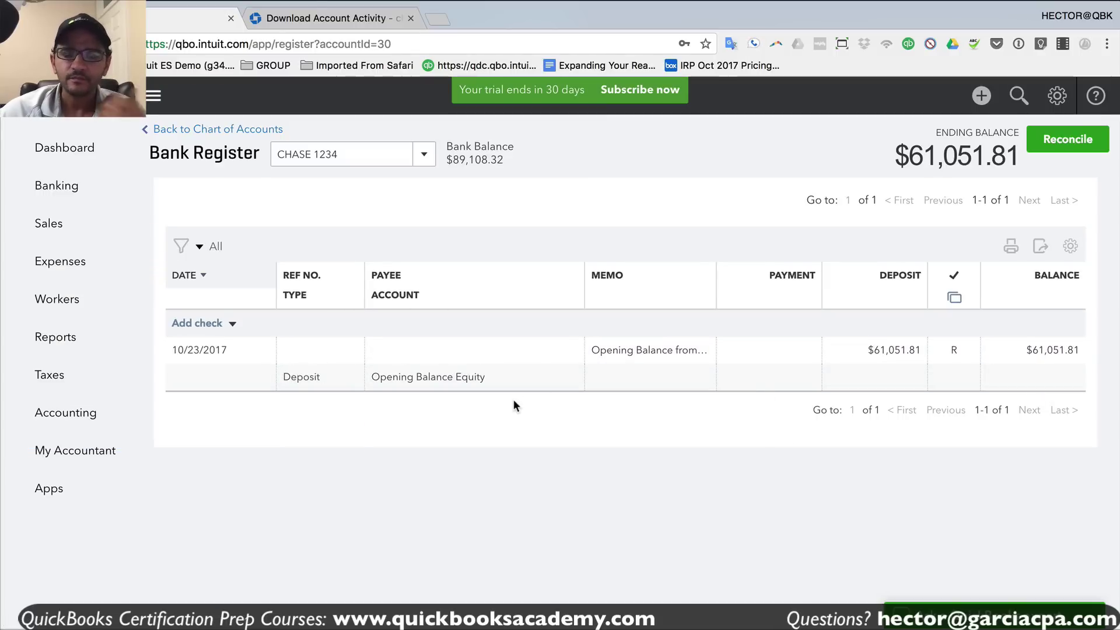
{"action": "left_click", "coordinate": [502, 380]}
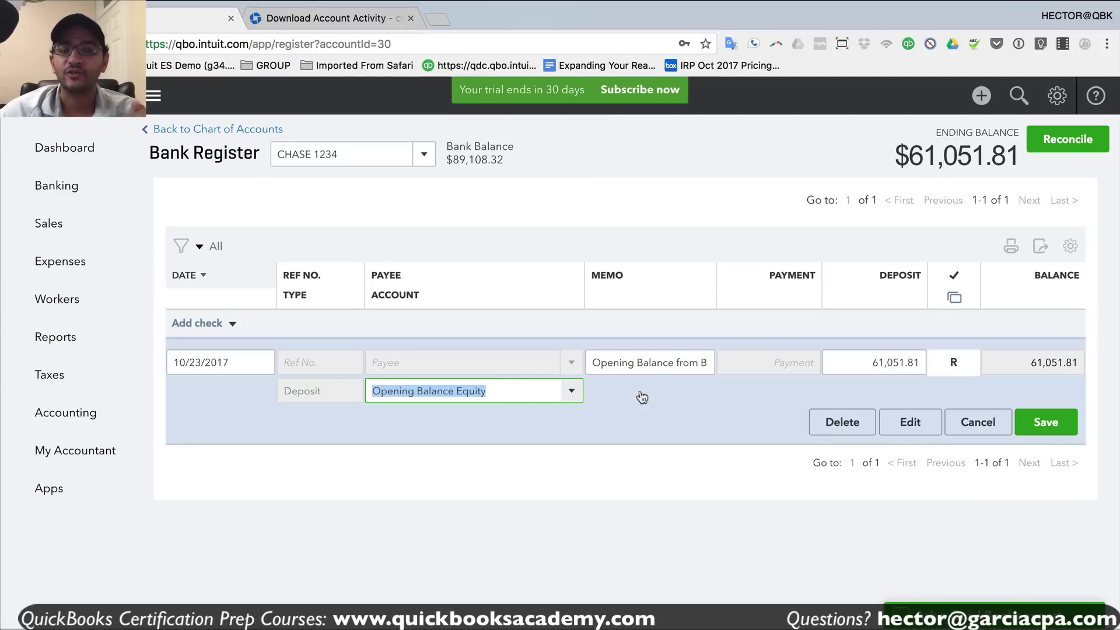
{"action": "left_click_drag", "start_coordinate": [857, 365], "coordinate": [951, 377]}
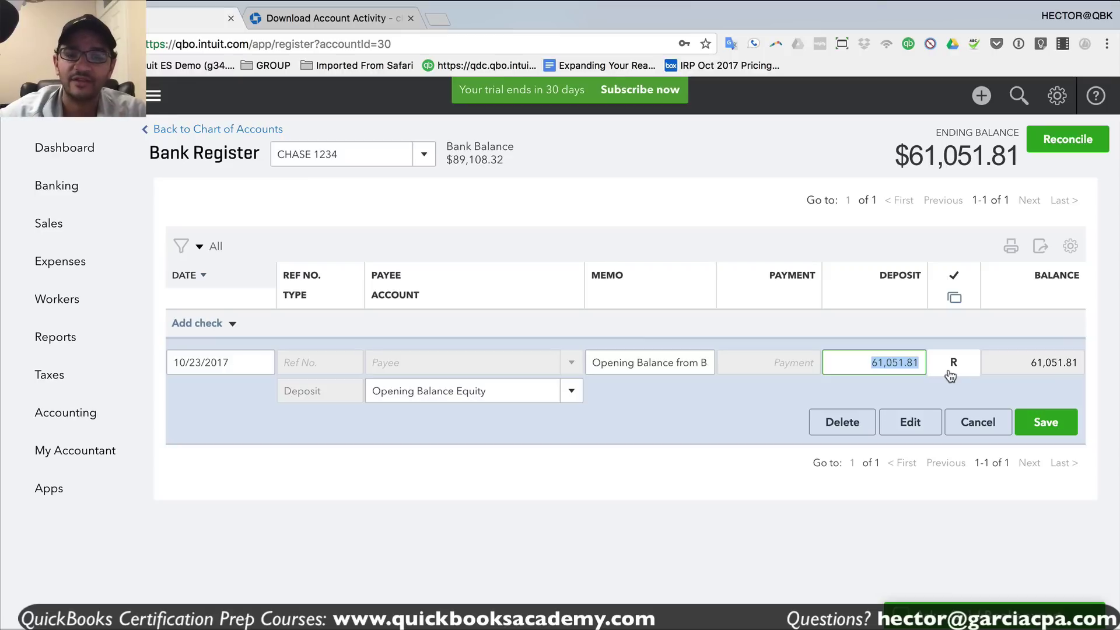
{"action": "left_click", "coordinate": [918, 362]}
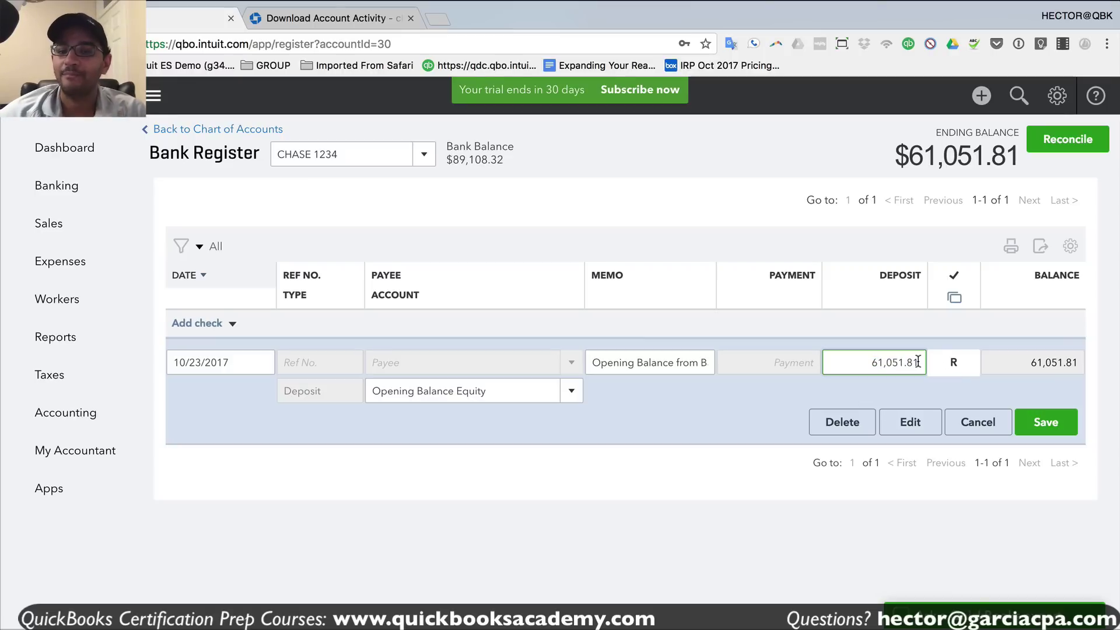
{"action": "left_click_drag", "start_coordinate": [862, 371], "coordinate": [925, 370]}
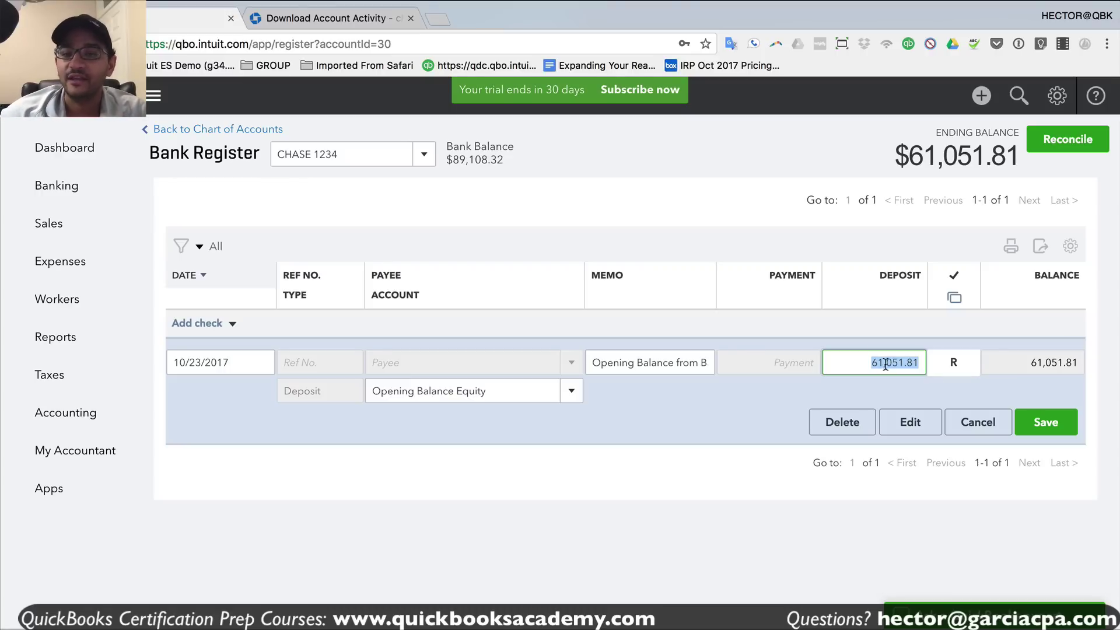
{"action": "left_click", "coordinate": [862, 362]}
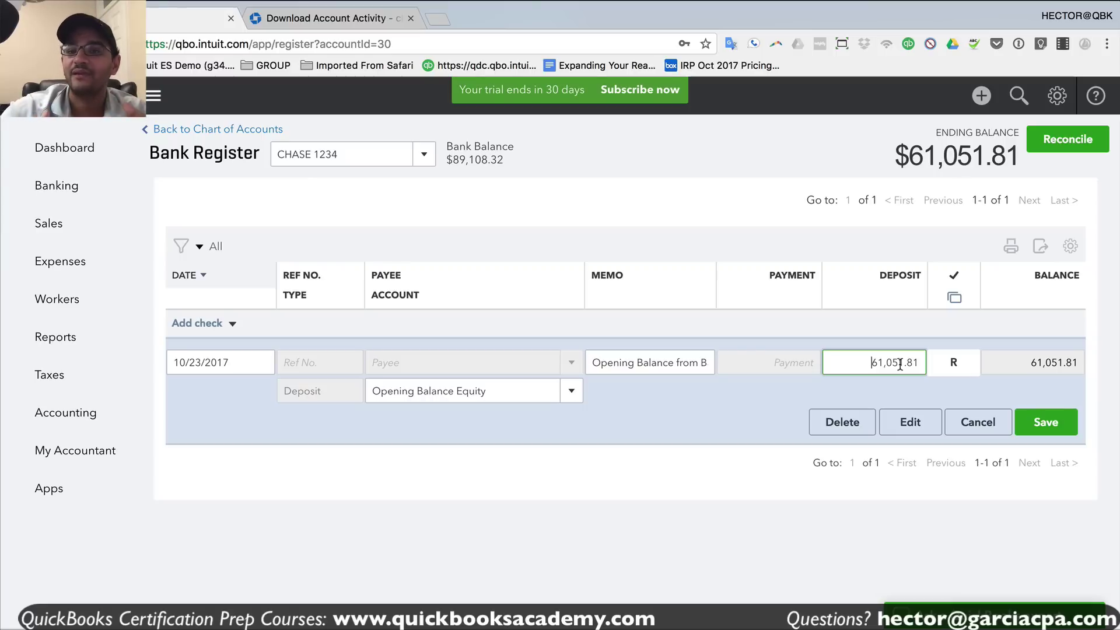
- Check the Opening Balance Equity account, then delete the reconciled deposit and confirm
{"action": "left_click_drag", "start_coordinate": [908, 154], "coordinate": [1016, 143]}
{"action": "left_click", "coordinate": [943, 157]}
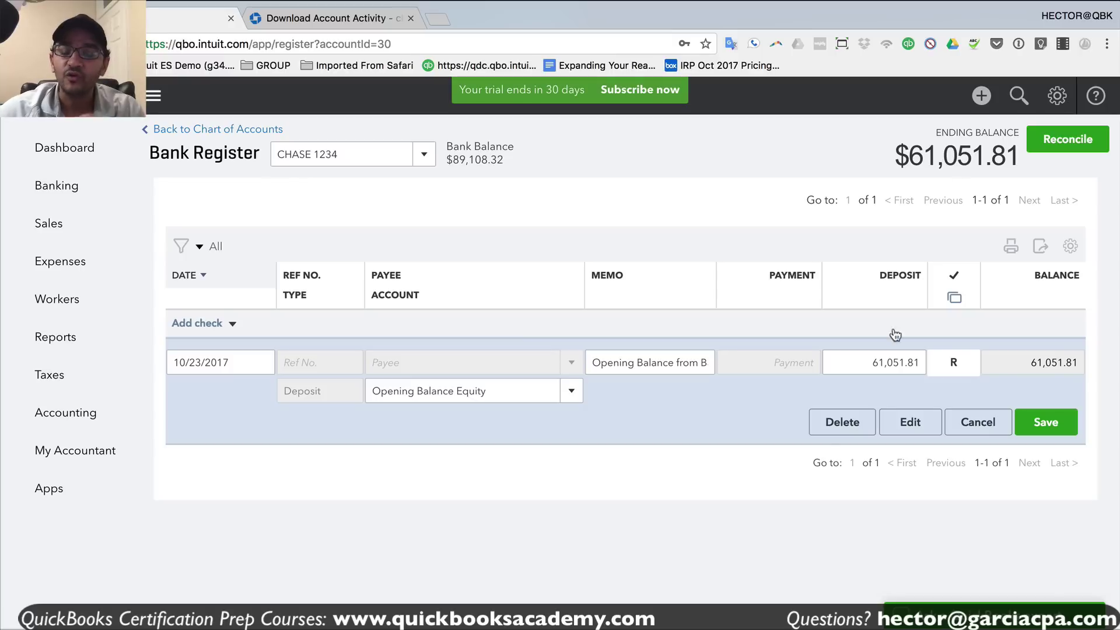
{"action": "left_click", "coordinate": [955, 374]}
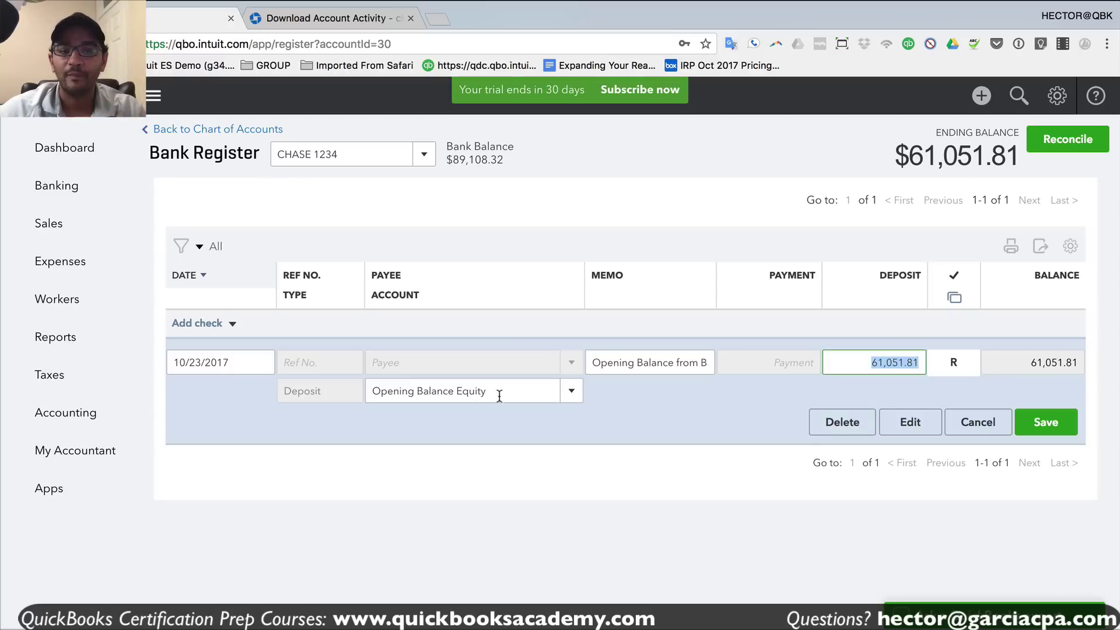
{"action": "left_click_drag", "start_coordinate": [497, 391], "coordinate": [366, 390]}
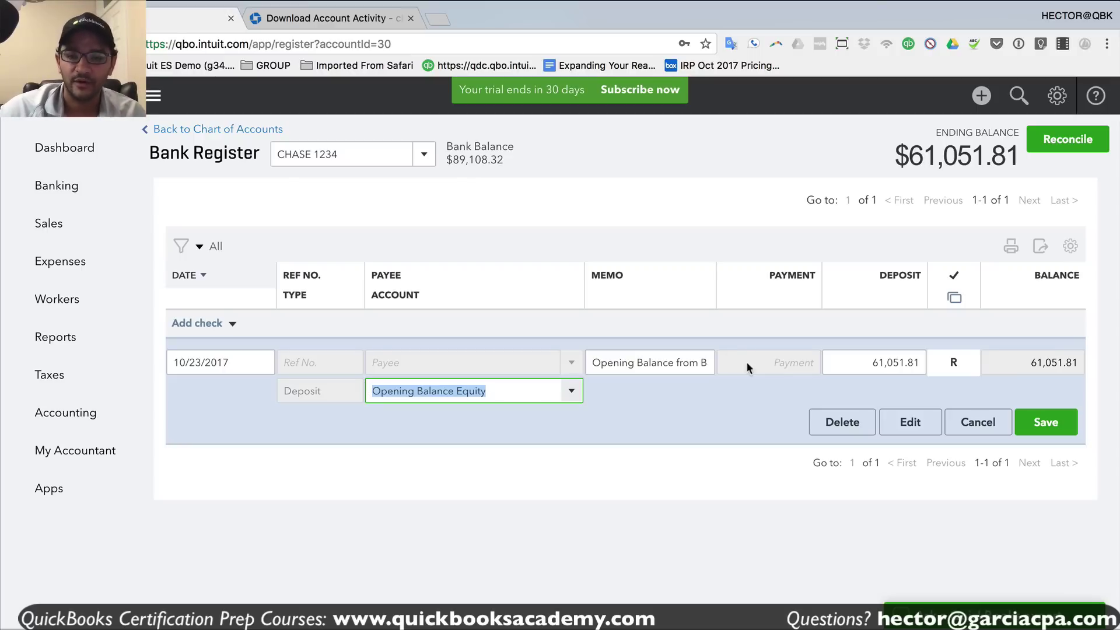
{"action": "left_click", "coordinate": [859, 428]}
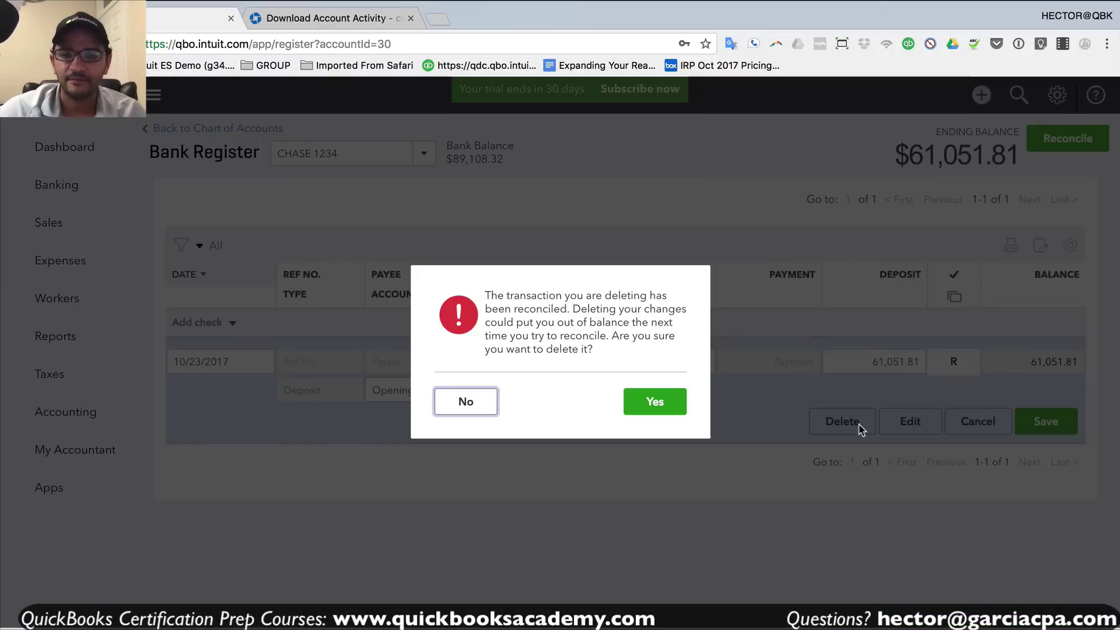
{"action": "left_click", "coordinate": [655, 403]}
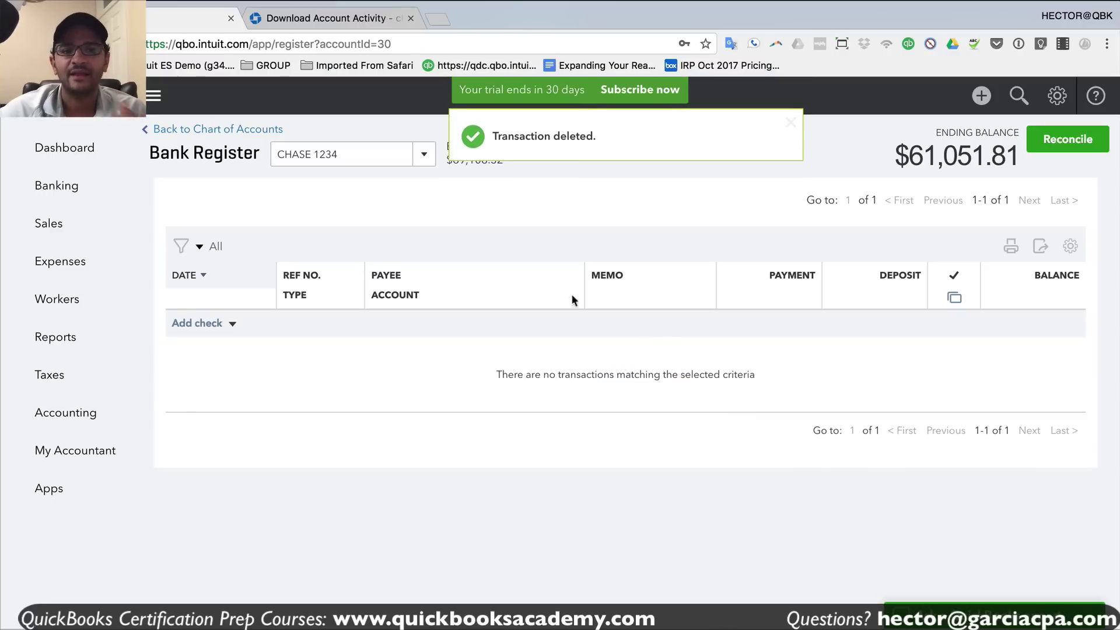
- Expand the 01/03/2017 $3,167.52 ATM Deposit on the last review page, then view the Chase statement
{"action": "left_click", "coordinate": [51, 188]}
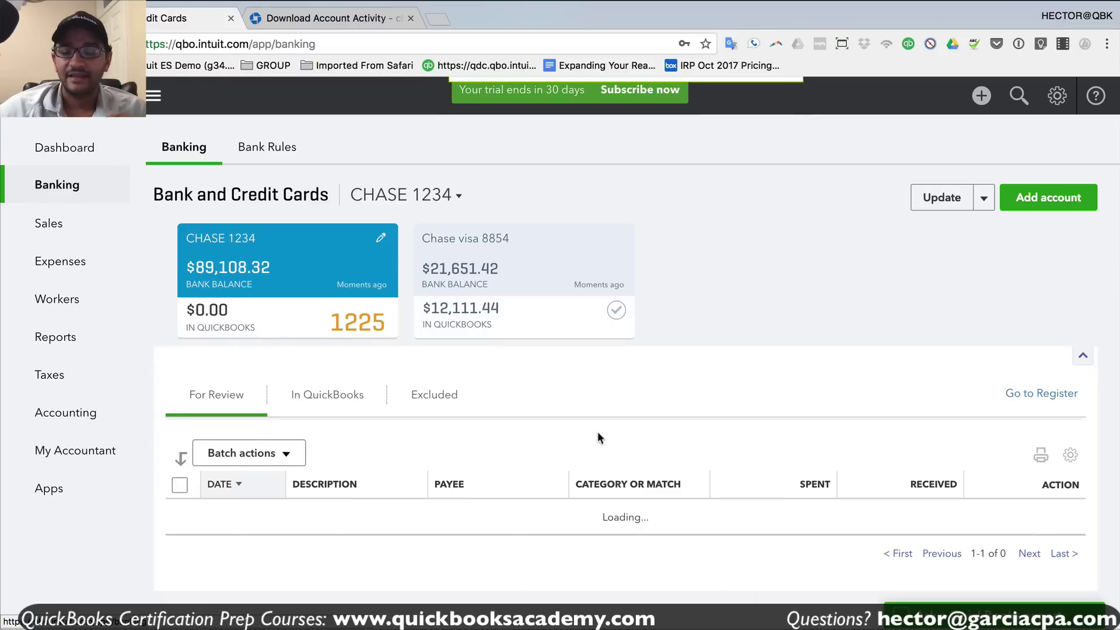
{"action": "scroll", "coordinate": [936, 461], "scroll_direction": "down", "scroll_amount": 20}
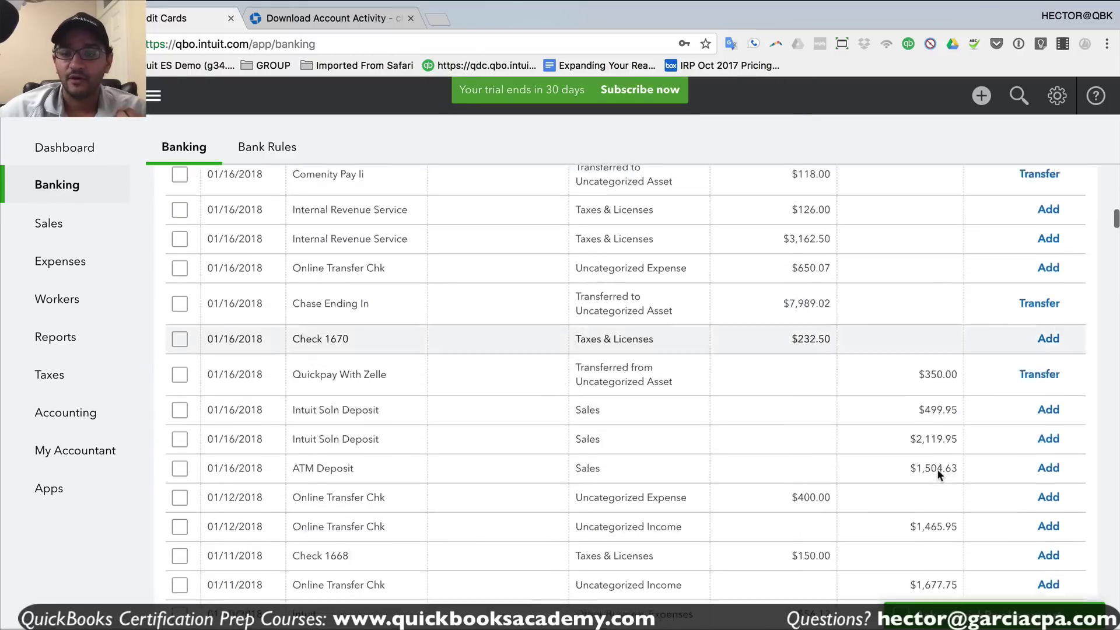
{"action": "scroll", "coordinate": [939, 484], "scroll_direction": "down", "scroll_amount": 15}
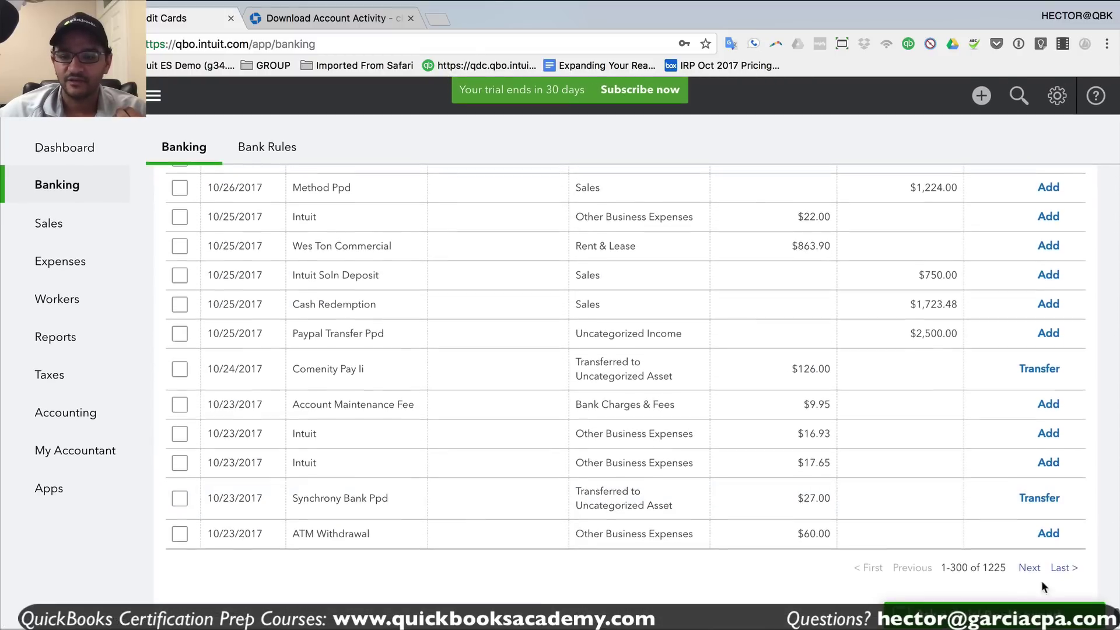
{"action": "left_click", "coordinate": [1059, 570]}
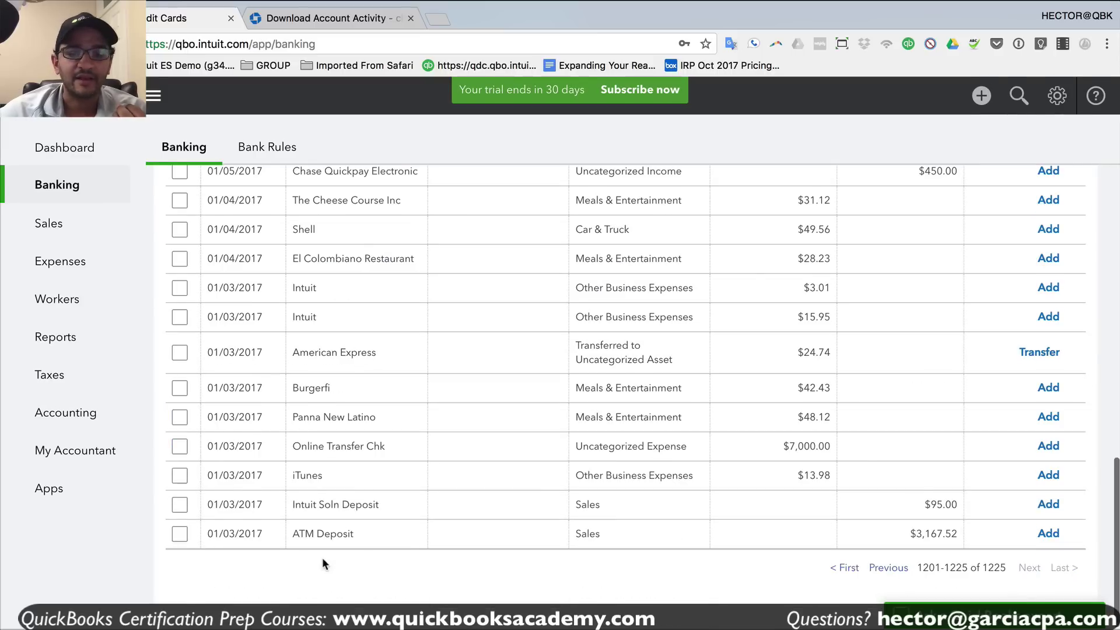
{"action": "left_click", "coordinate": [202, 532]}
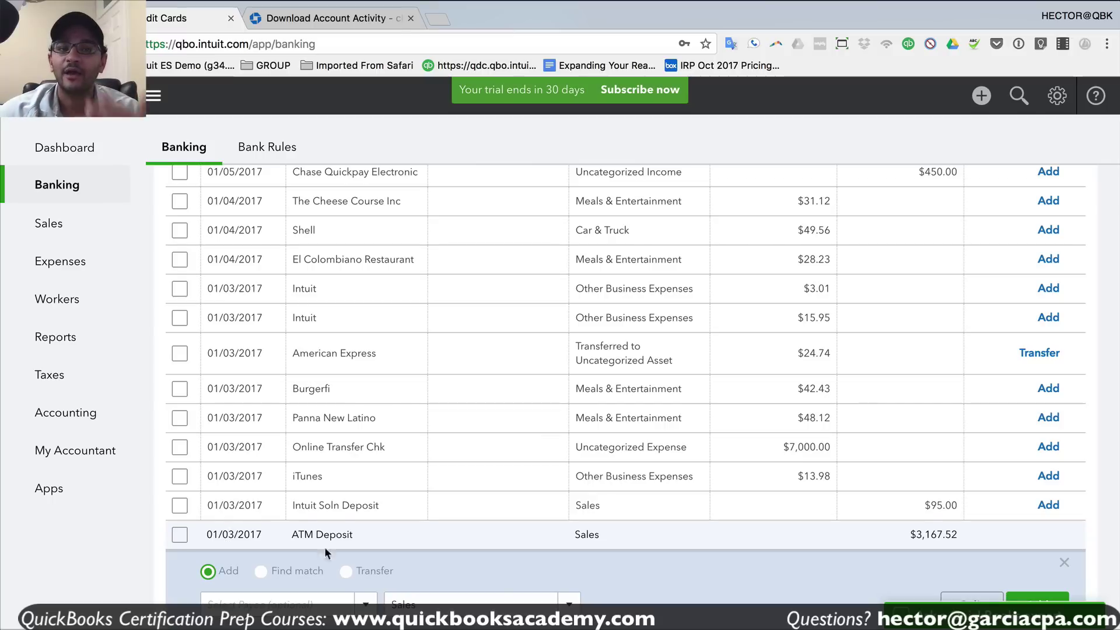
{"action": "left_click", "coordinate": [355, 18]}
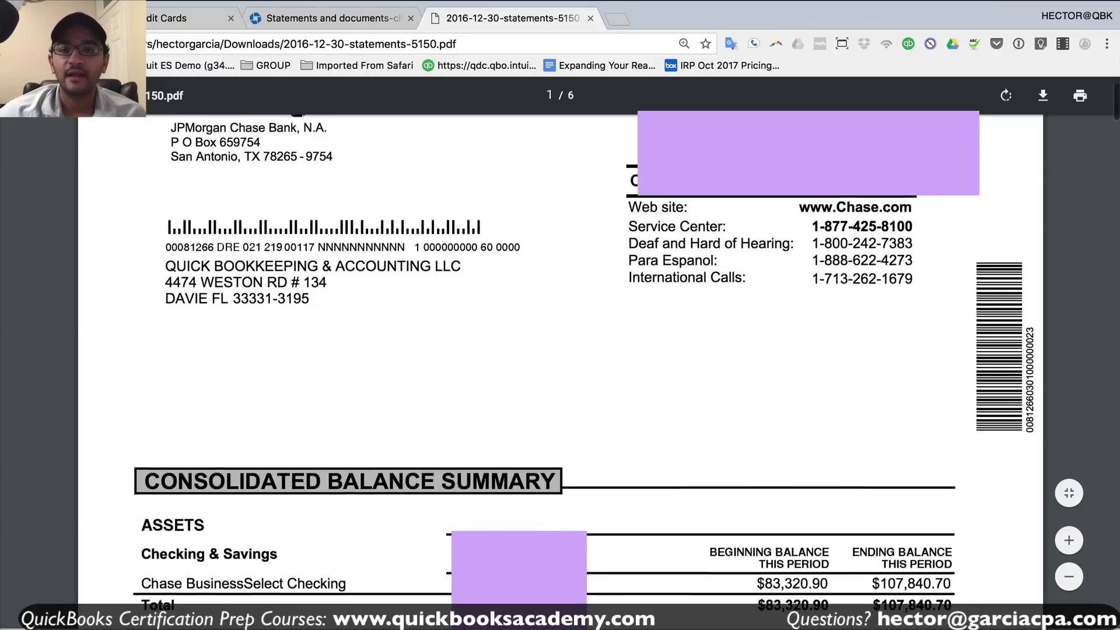
- Read the $83,320.90 beginning balance in the statement summary and return to QuickBooks
{"action": "scroll", "coordinate": [560, 351], "scroll_direction": "up", "scroll_amount": 1}
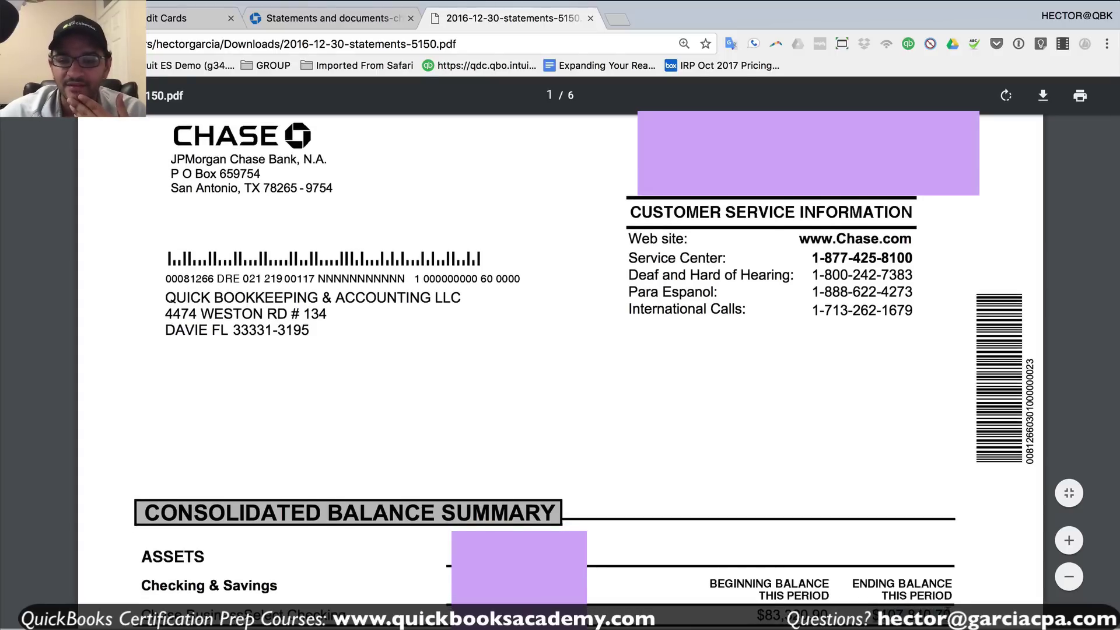
{"action": "scroll", "coordinate": [945, 613], "scroll_direction": "up", "scroll_amount": 1}
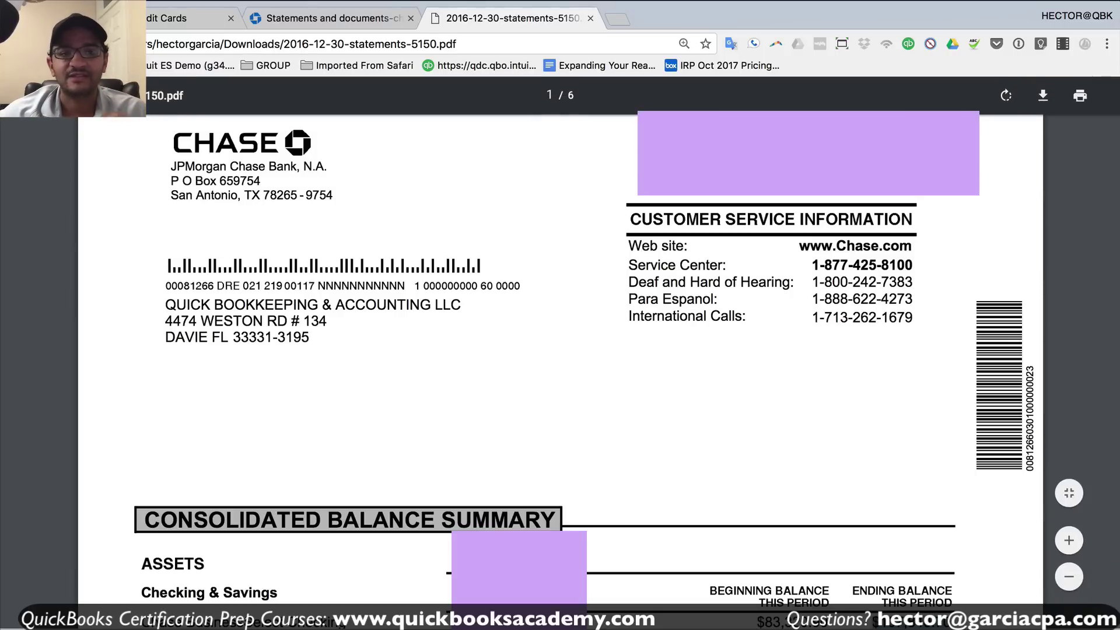
{"action": "left_click", "coordinate": [151, 21]}
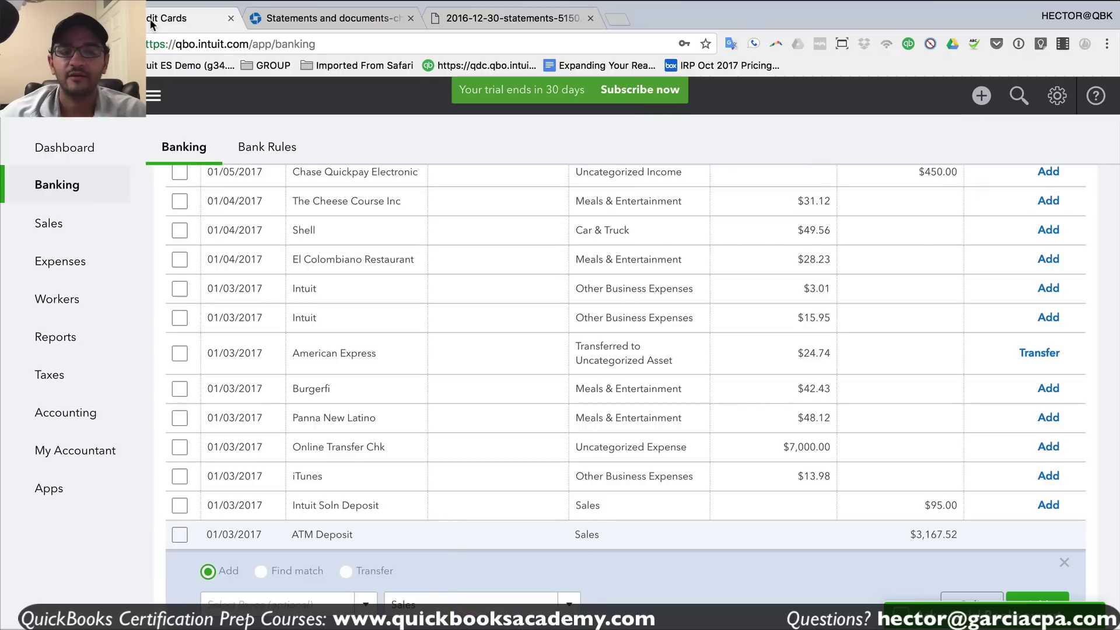
- Start a new deposit in the CHASE 1234 register dated 12/31/2016
{"action": "scroll", "coordinate": [741, 279], "scroll_direction": "up", "scroll_amount": 10}
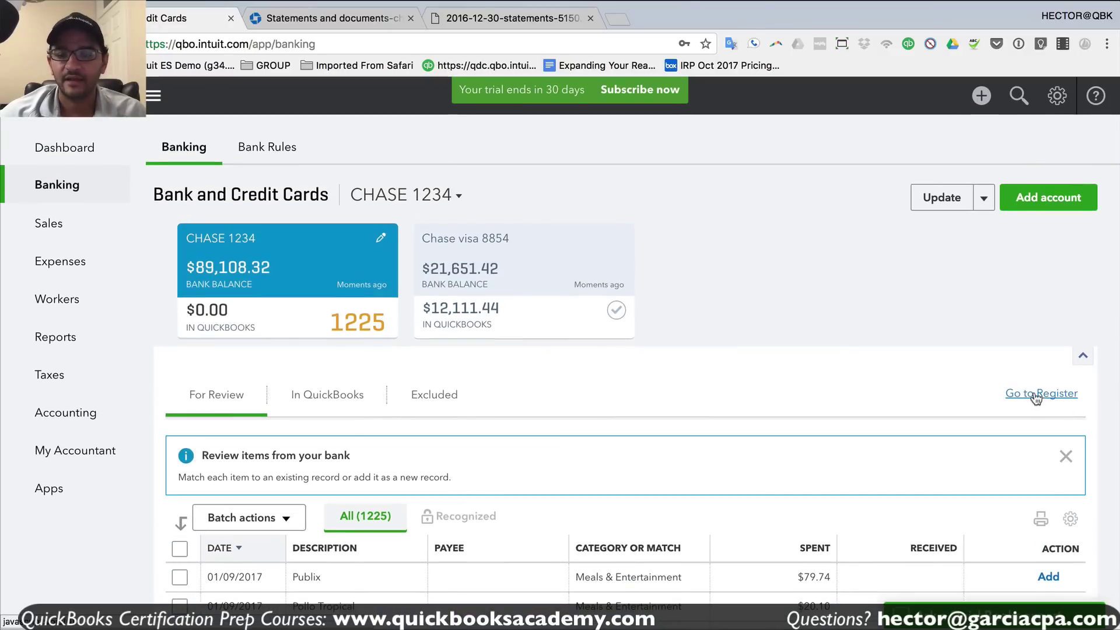
{"action": "left_click", "coordinate": [1036, 395]}
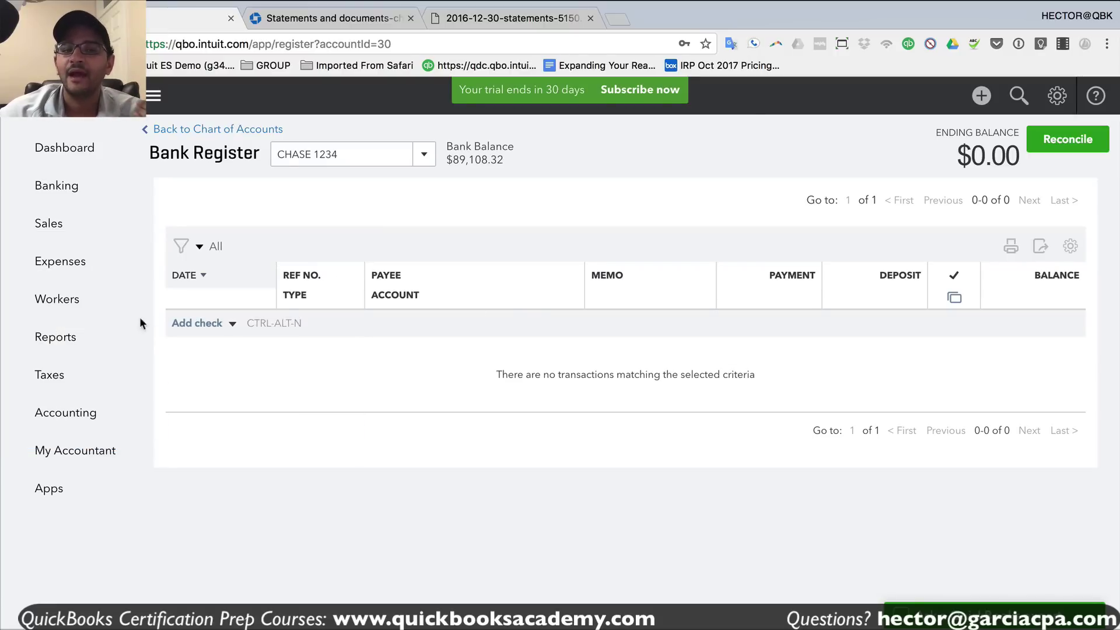
{"action": "left_click", "coordinate": [233, 325]}
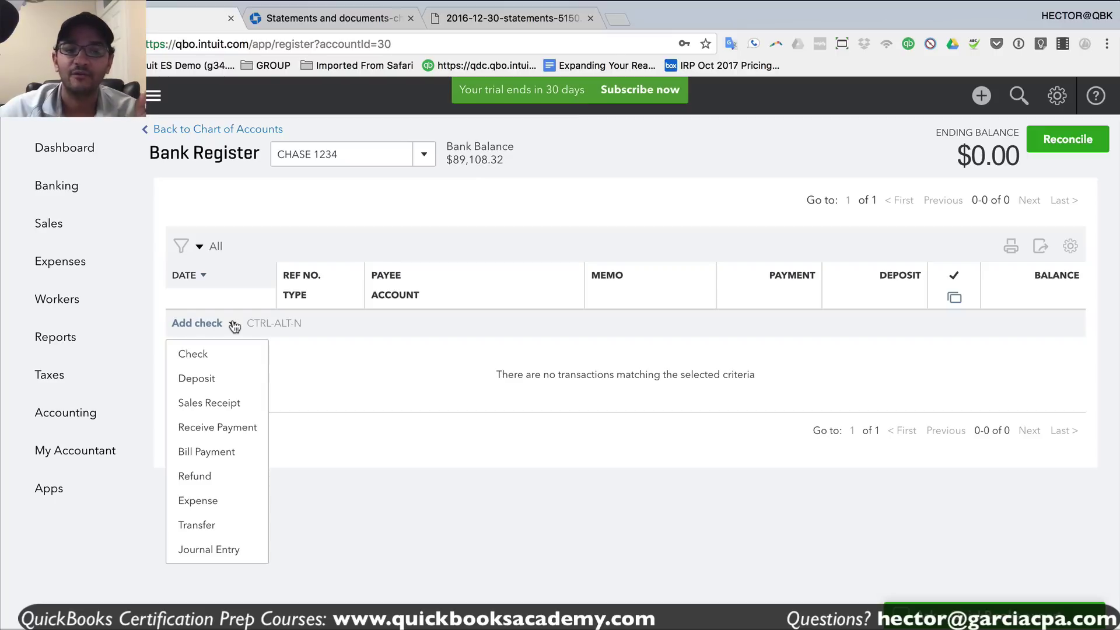
{"action": "left_click", "coordinate": [196, 379]}
{"action": "type", "text": "1"}
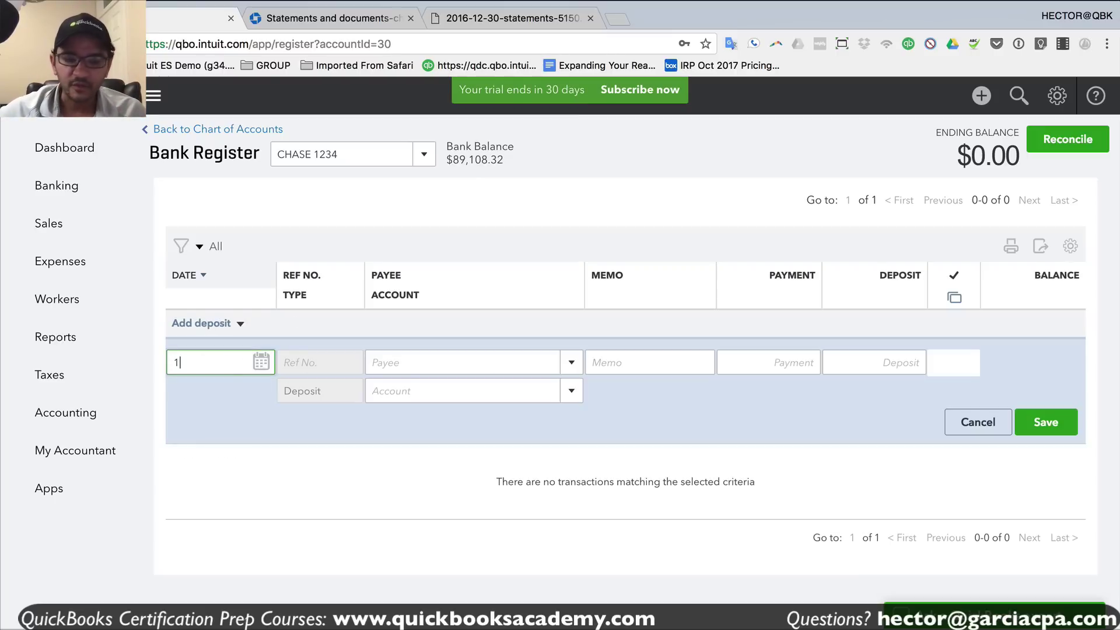
{"action": "type", "text": "2312016"}
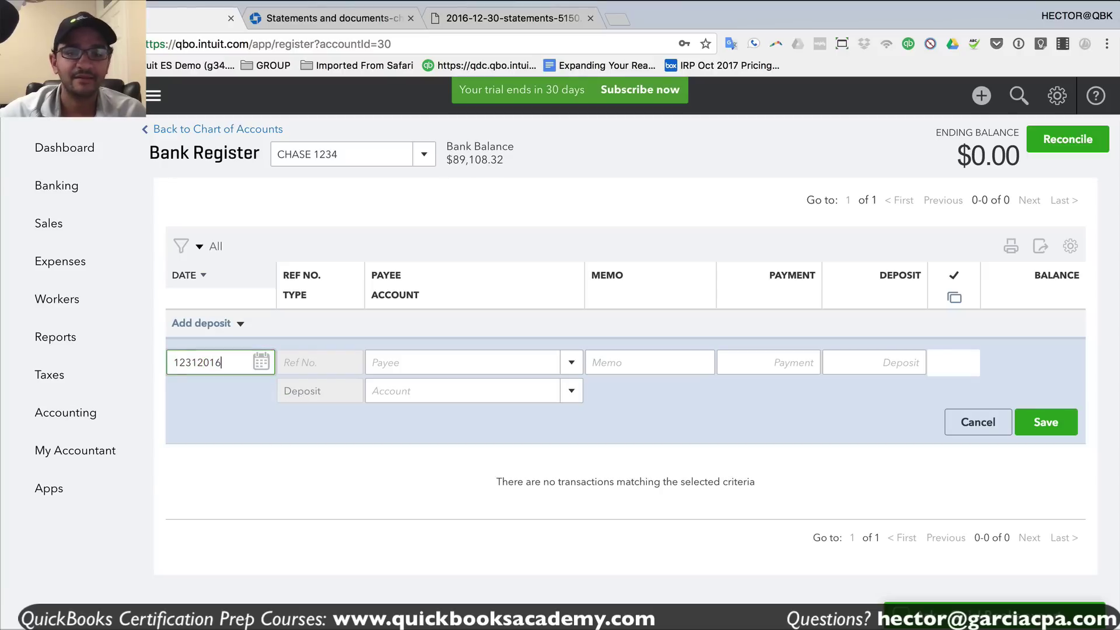
{"action": "key", "text": "Tab"}
- Set the deposit account to Opening Balance Equity and paste in the 107,840.70 amount
{"action": "left_click", "coordinate": [456, 392]}
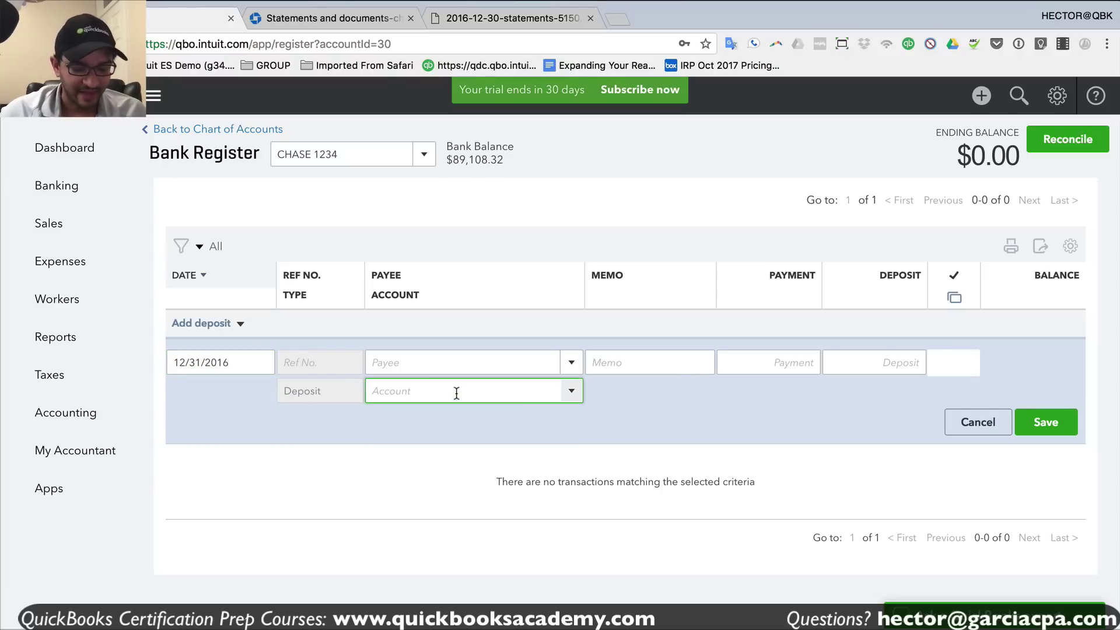
{"action": "type", "text": "op"}
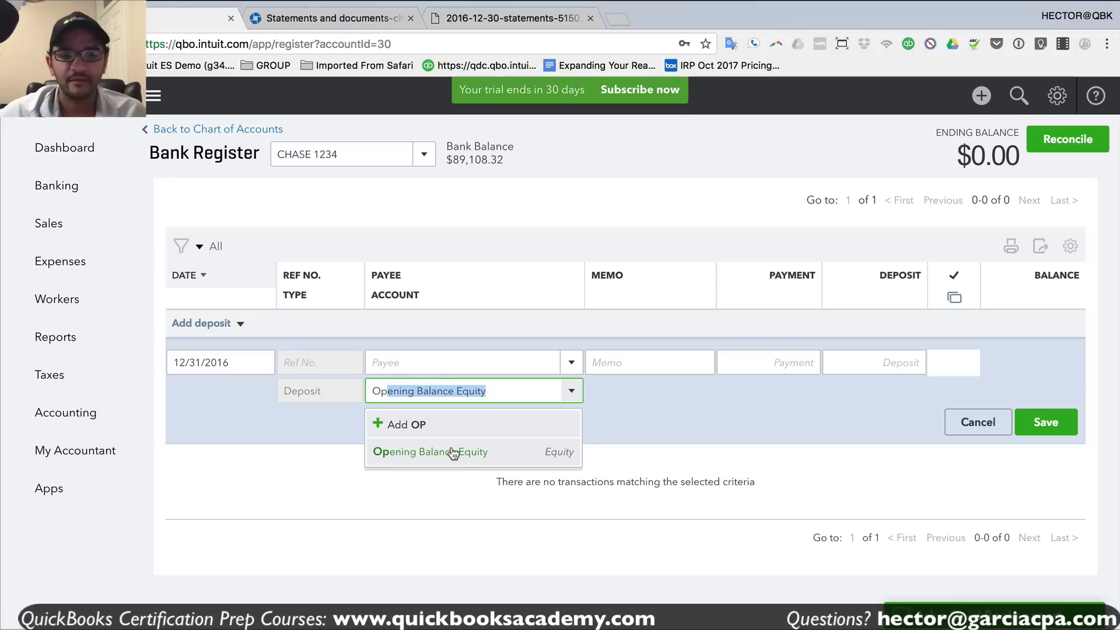
{"action": "key", "text": "Return"}
{"action": "left_click_drag", "start_coordinate": [489, 396], "coordinate": [340, 383]}
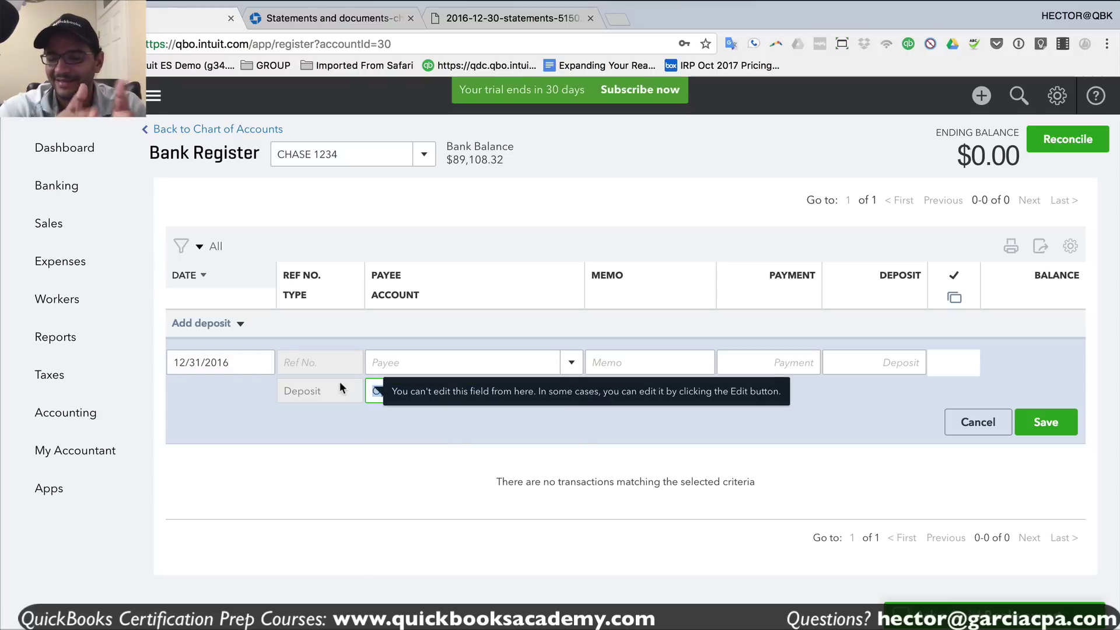
{"action": "left_click_drag", "start_coordinate": [502, 386], "coordinate": [298, 378]}
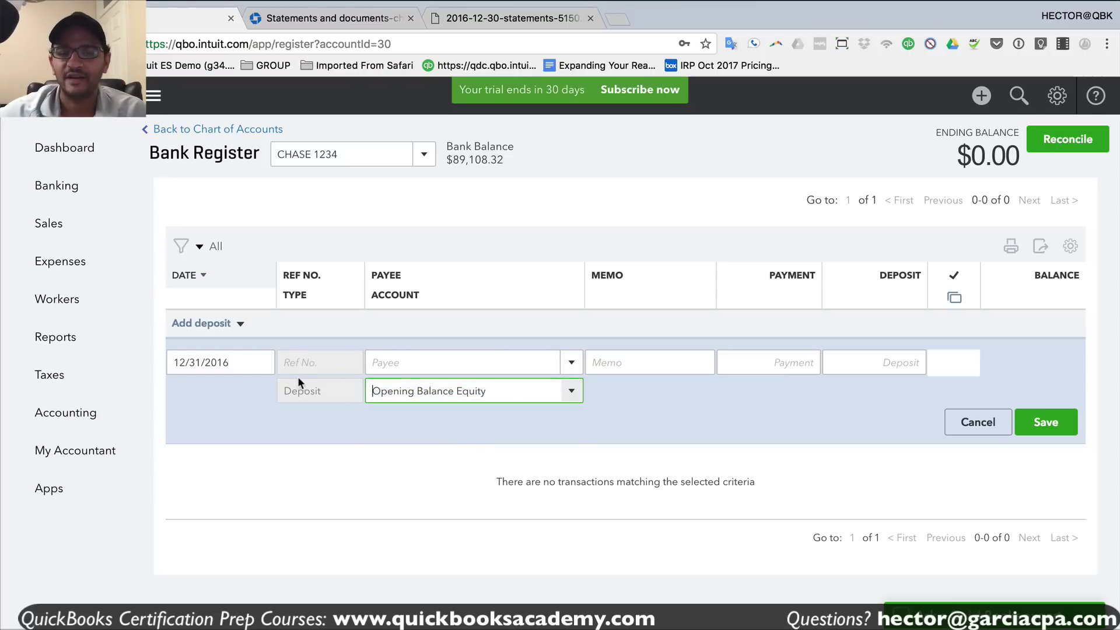
{"action": "left_click", "coordinate": [867, 362]}
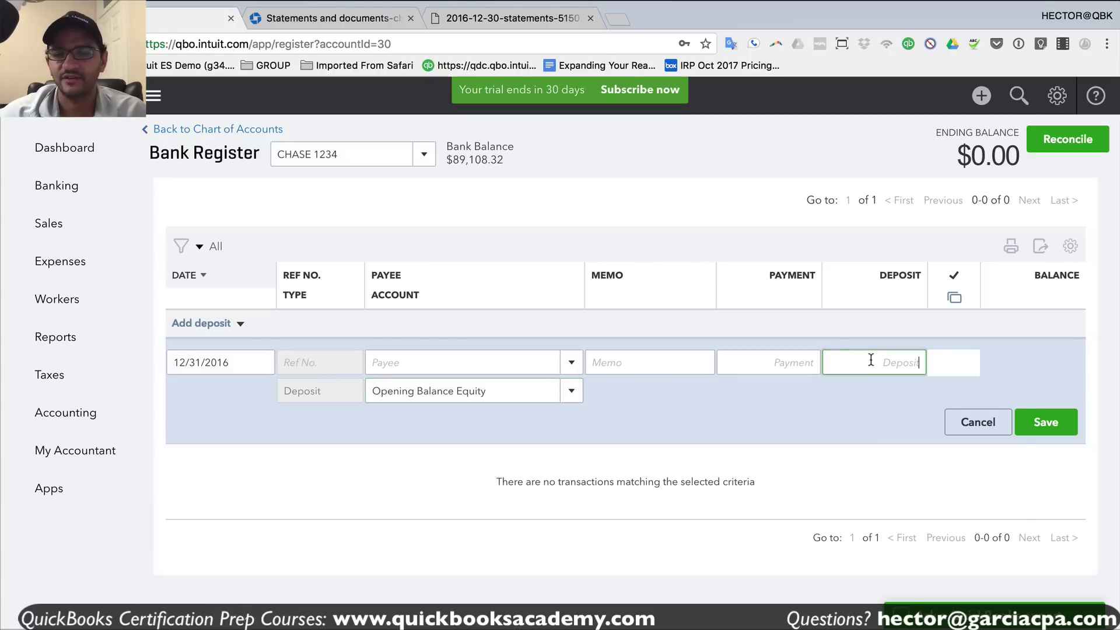
{"action": "right_click", "coordinate": [872, 362]}
{"action": "left_click", "coordinate": [905, 436]}
- Strip the dollar sign, keep Opening Balance Equity over Retained Earnings, and save the deposit
{"action": "left_click", "coordinate": [866, 362]}
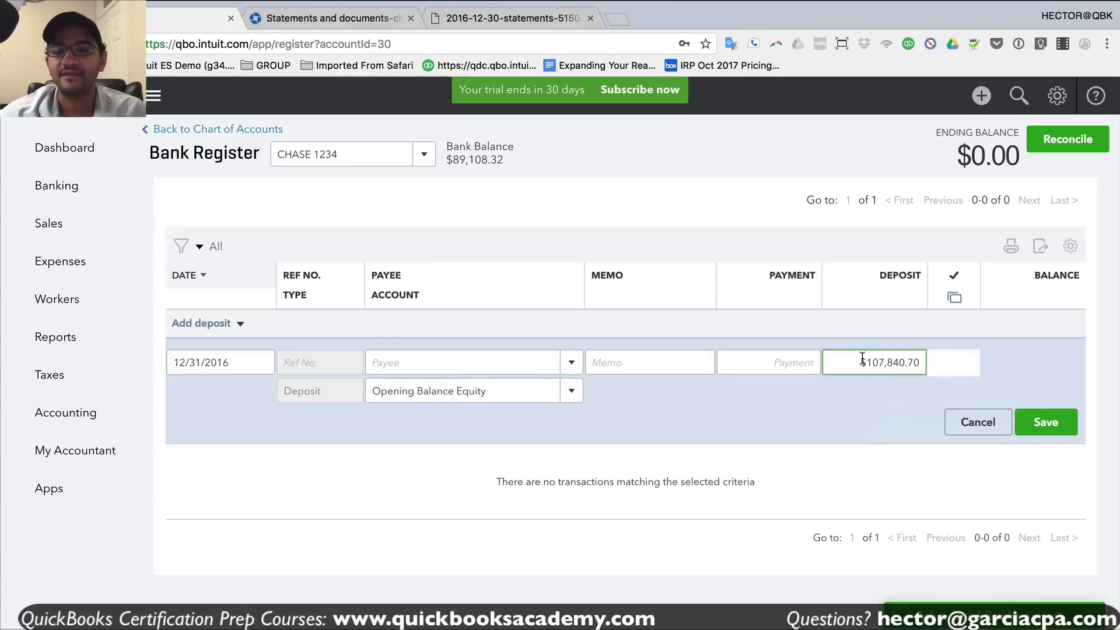
{"action": "key", "text": "BackSpace"}
{"action": "left_click_drag", "start_coordinate": [548, 392], "coordinate": [206, 385]}
{"action": "type", "text": "ReT"}
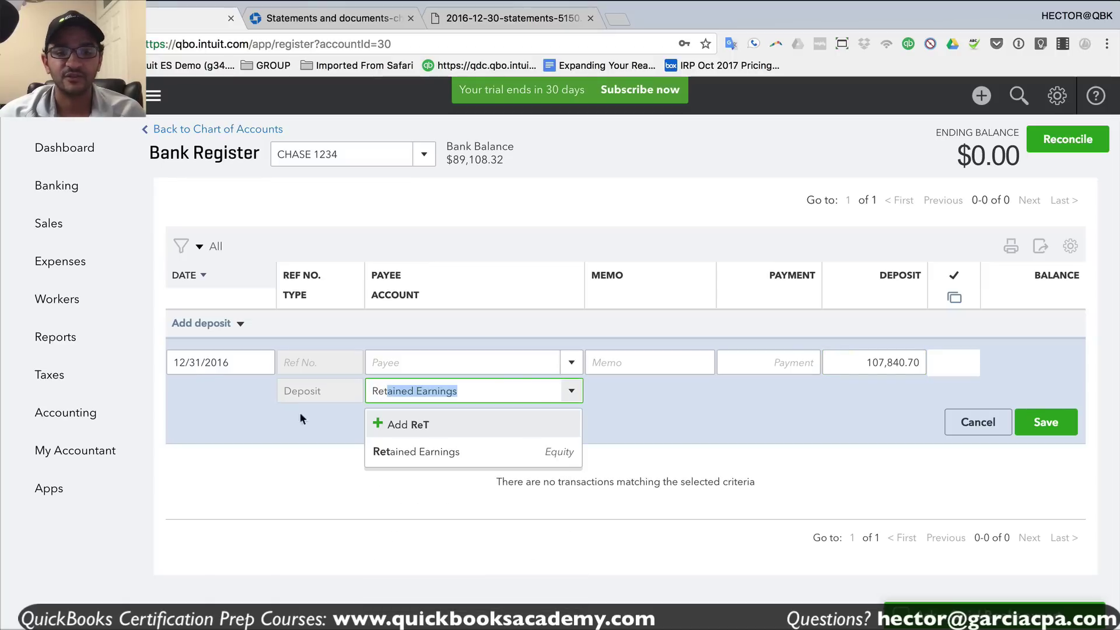
{"action": "left_click", "coordinate": [438, 459]}
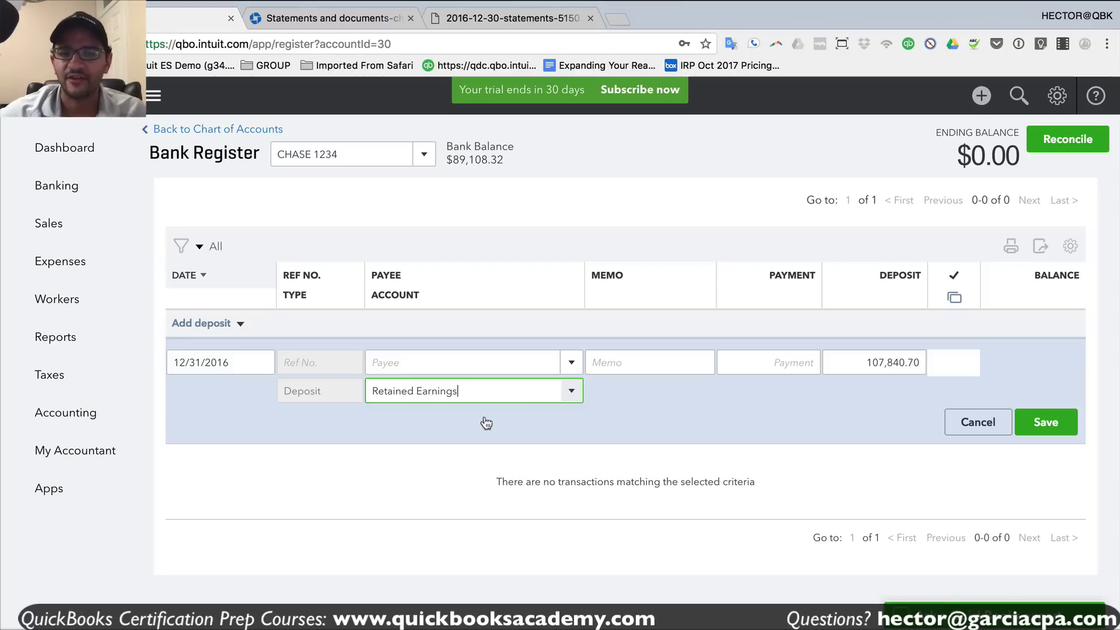
{"action": "left_click_drag", "start_coordinate": [458, 391], "coordinate": [341, 387]}
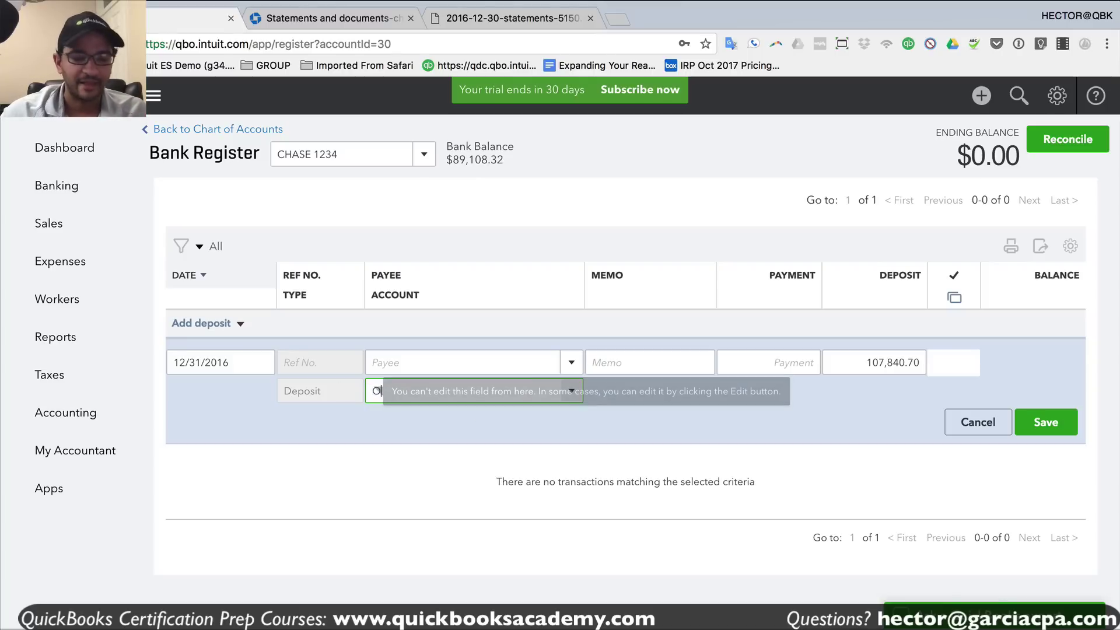
{"action": "type", "text": "Ope"}
{"action": "left_click", "coordinate": [446, 453]}
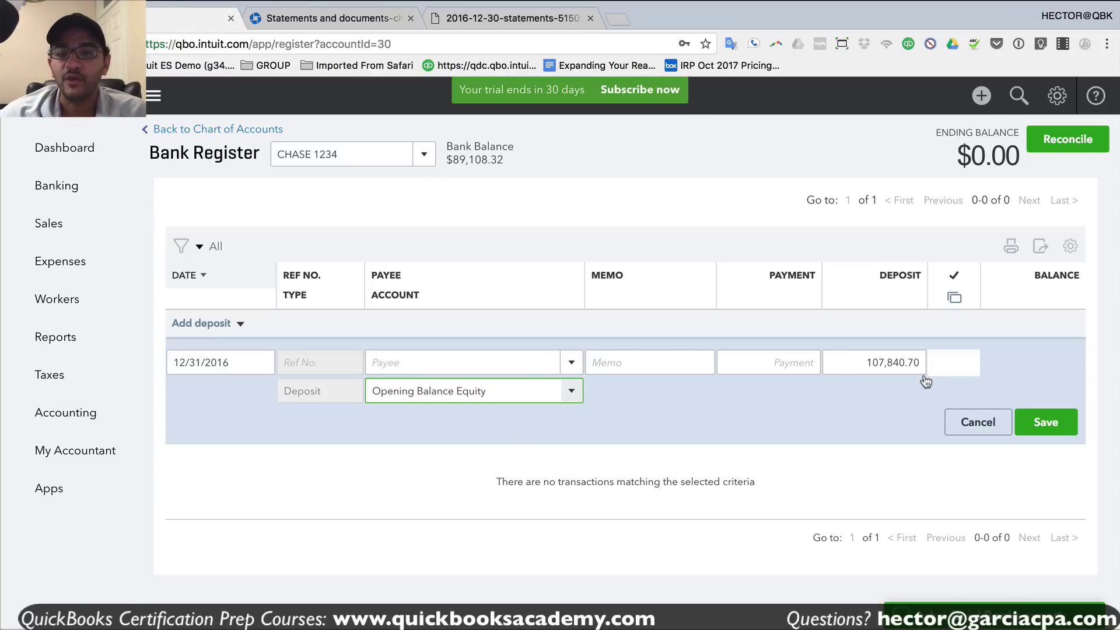
{"action": "left_click_drag", "start_coordinate": [851, 363], "coordinate": [921, 362]}
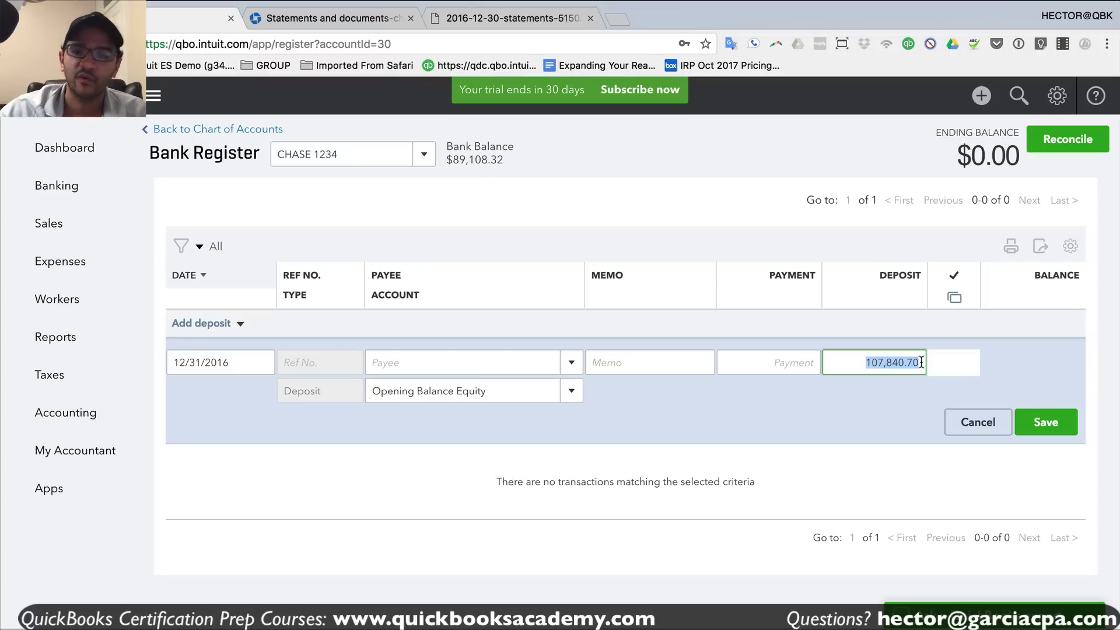
{"action": "left_click", "coordinate": [1045, 422]}
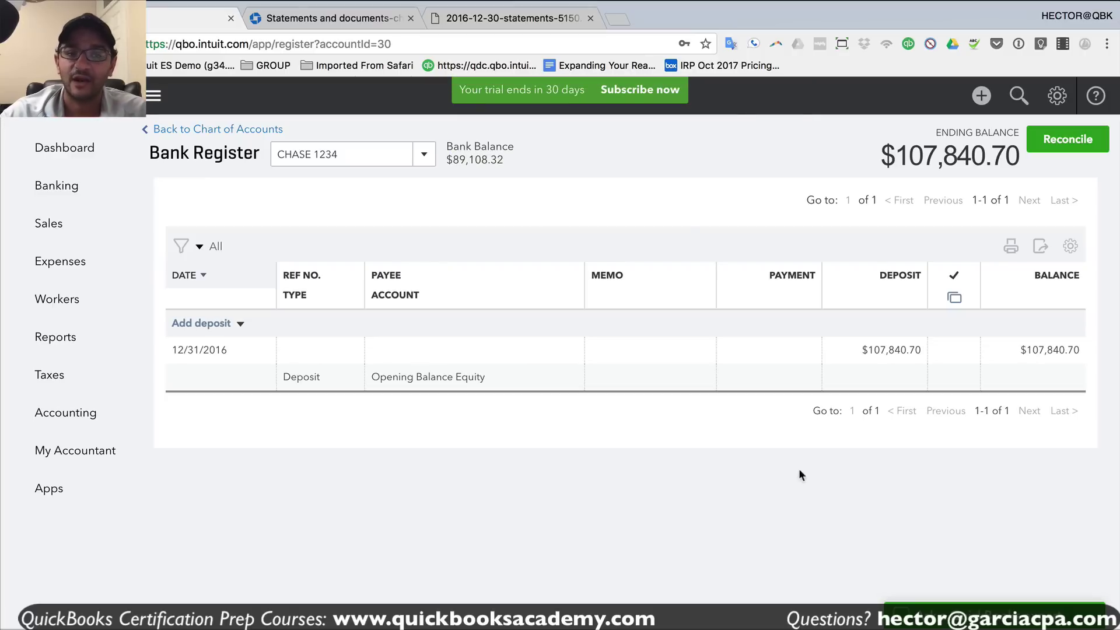
- Go from the CHASE 1234 register back to the Bank and Credit Cards page
{"action": "left_click", "coordinate": [370, 155]}
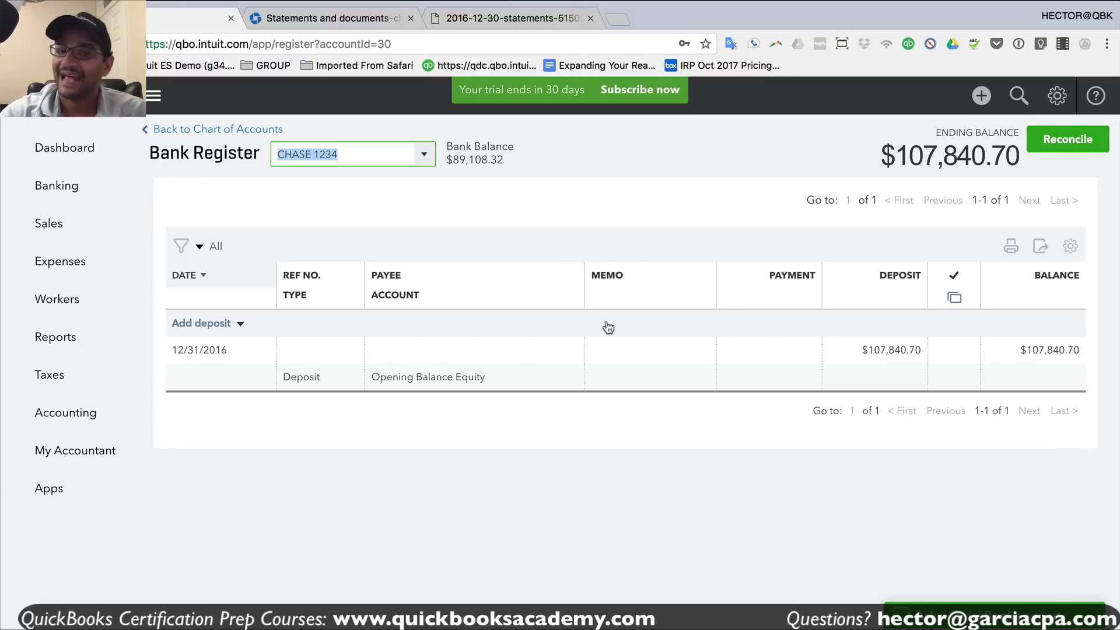
{"action": "left_click", "coordinate": [79, 187]}
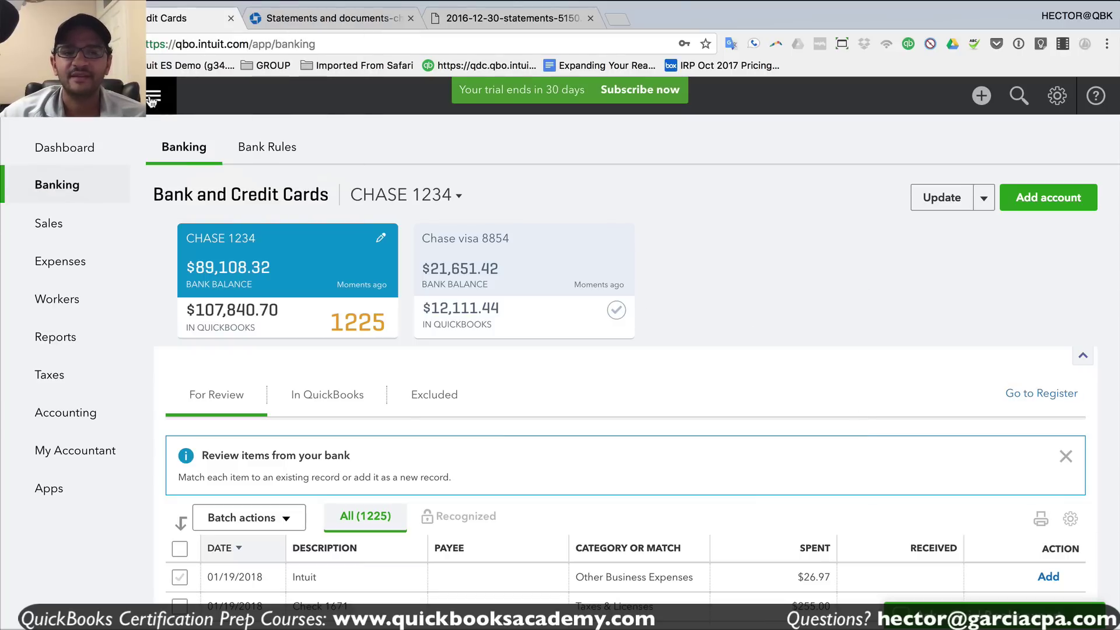
- Collapse the side navigation, hide the account balance cards and dismiss the review banner
{"action": "left_click", "coordinate": [153, 98]}
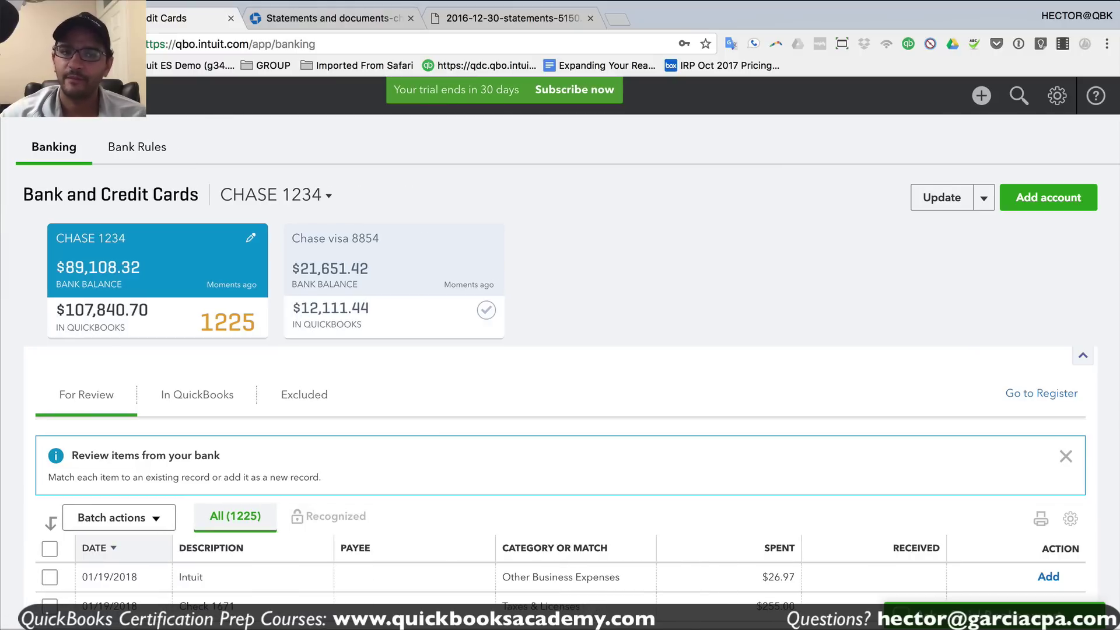
{"action": "left_click", "coordinate": [1082, 359]}
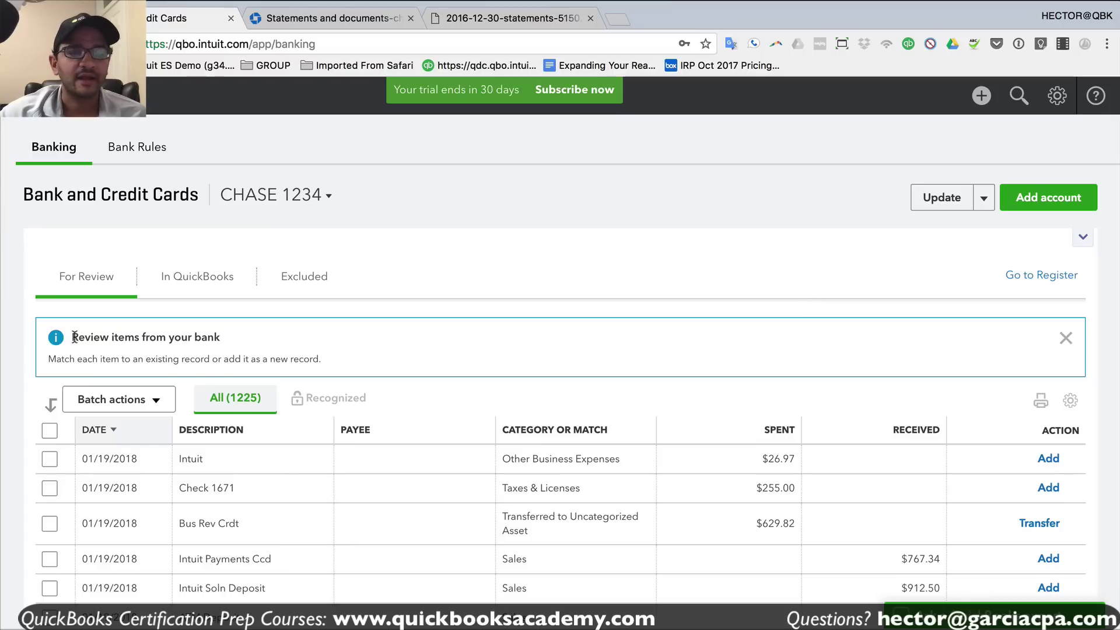
{"action": "left_click_drag", "start_coordinate": [72, 337], "coordinate": [222, 337]}
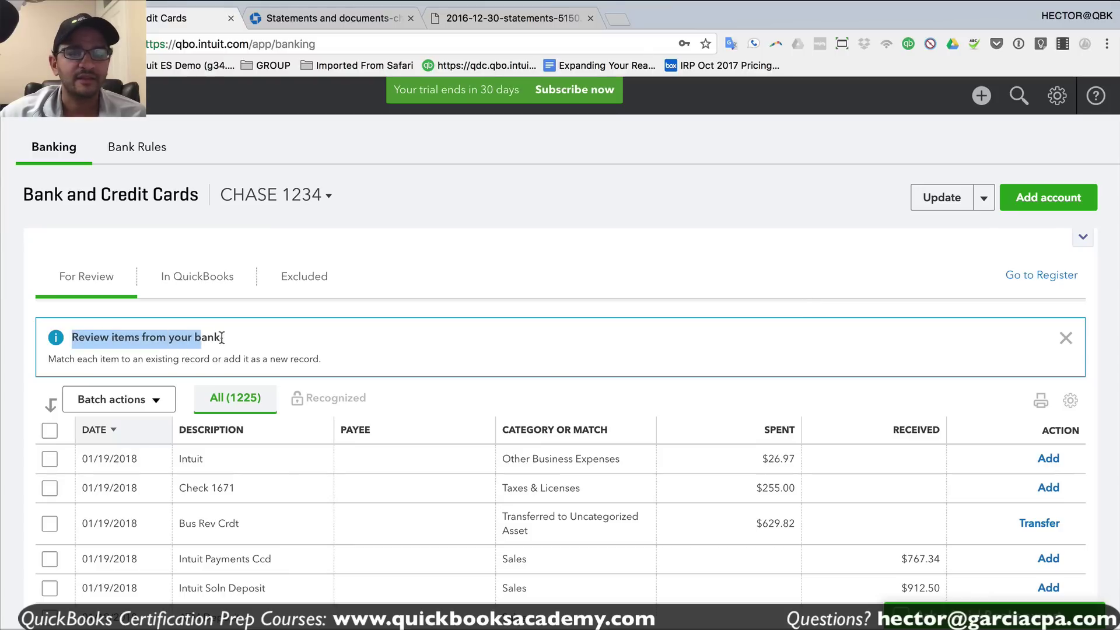
{"action": "left_click", "coordinate": [1065, 339]}
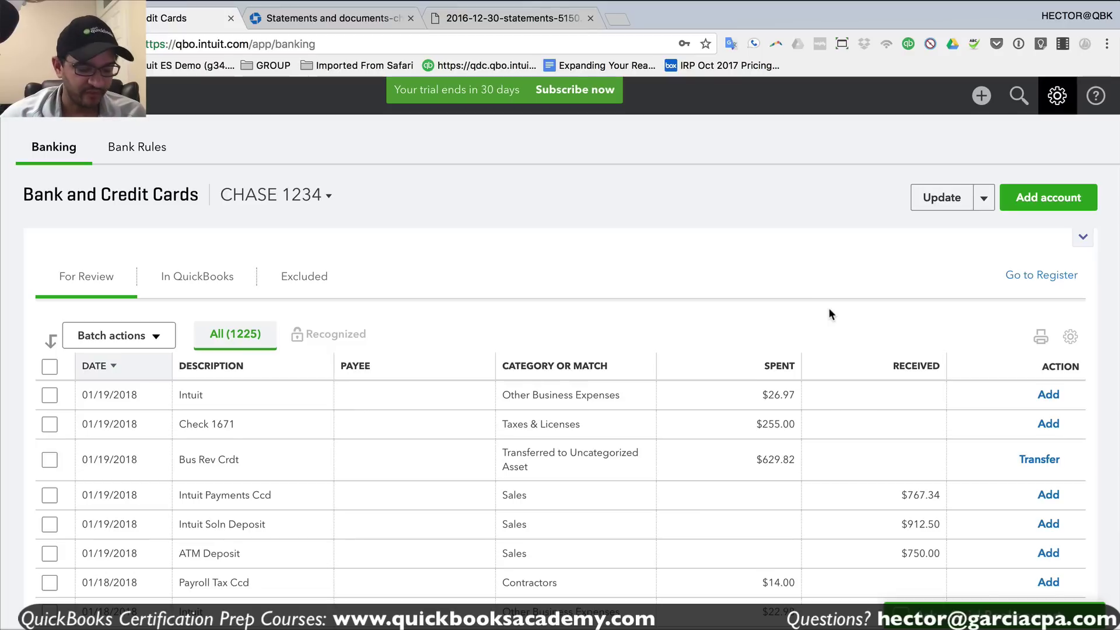
- Adjust the browser zoom to fit more transaction rows, settling at 110%
{"action": "key", "text": "super+equal"}
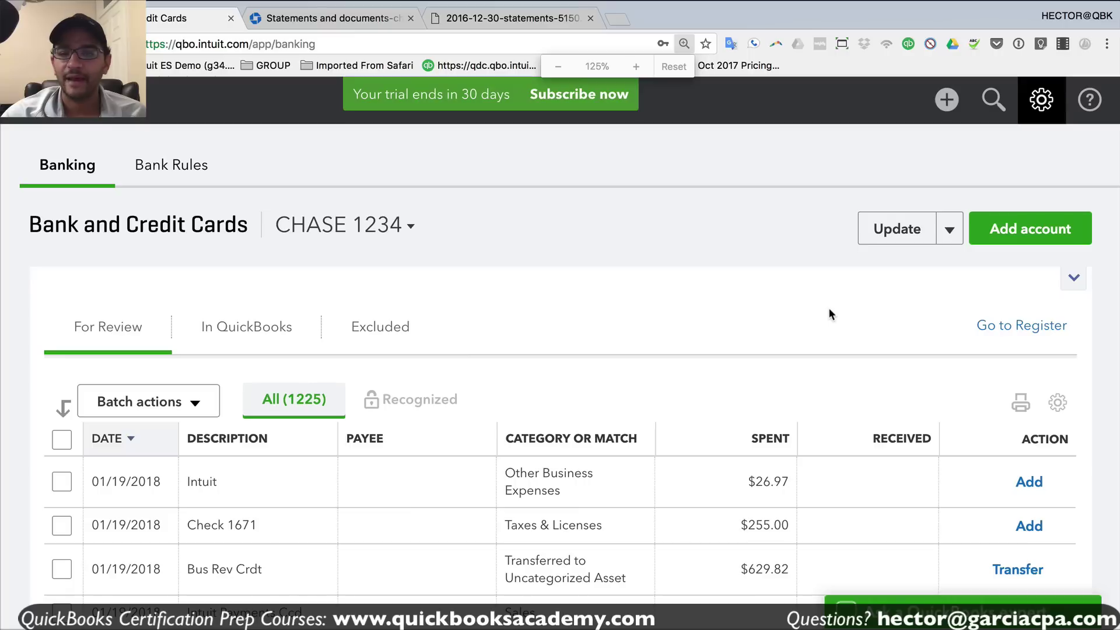
{"action": "key", "text": "super+0"}
{"action": "key", "text": "super+minus"}
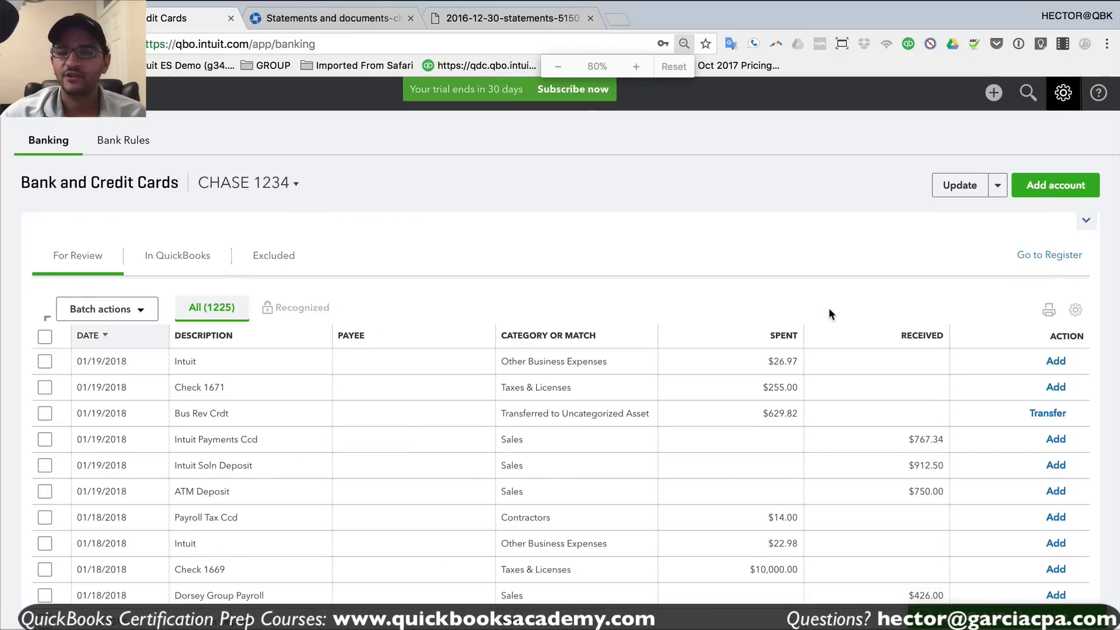
{"action": "key", "text": "super+minus"}
{"action": "key", "text": "super+equal"}
{"action": "key", "text": "super+equal"}
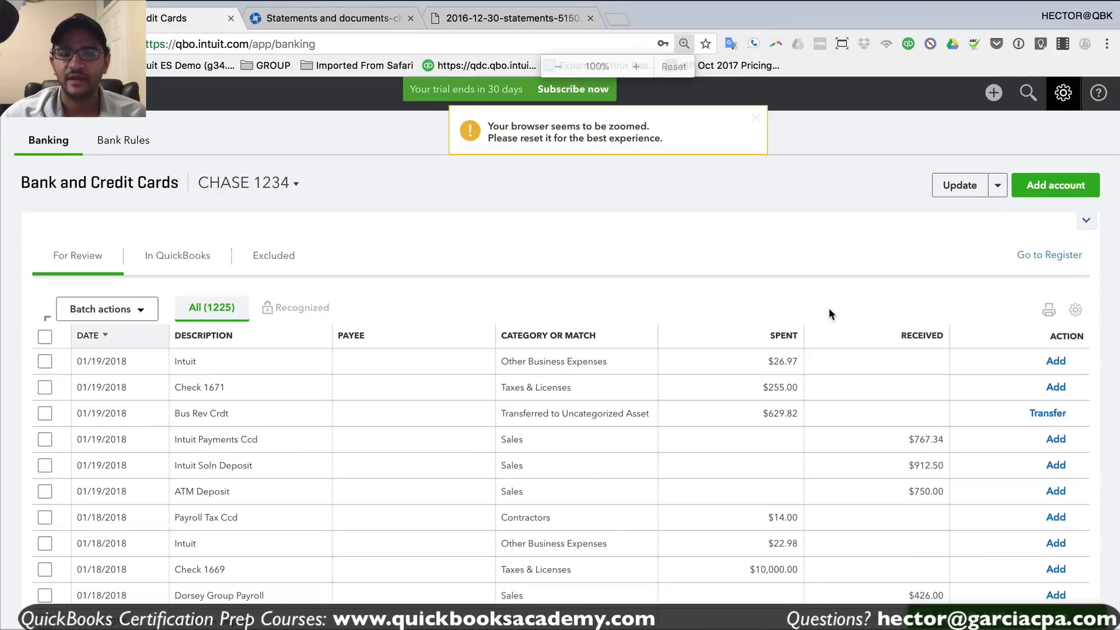
{"action": "key", "text": "super+equal"}
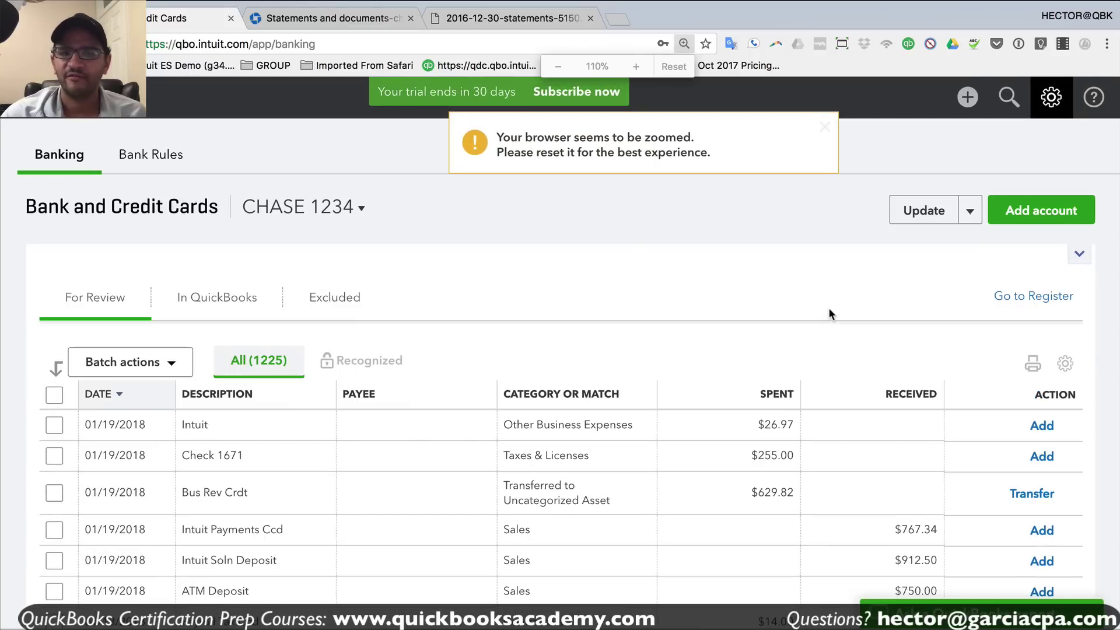
{"action": "key", "text": "super+equal"}
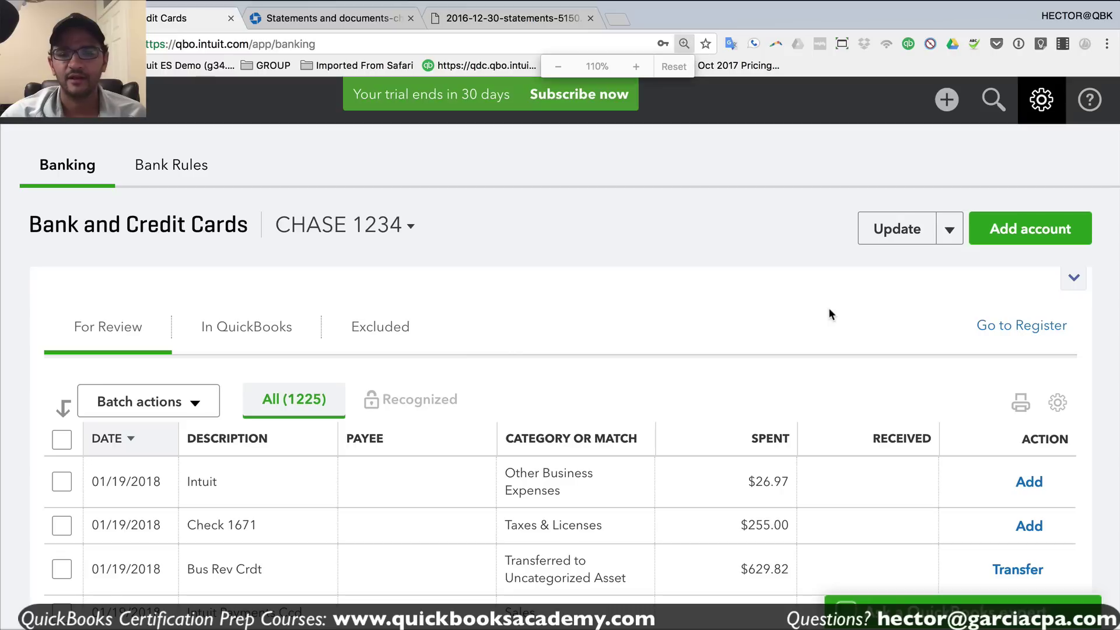
{"action": "key", "text": "super+minus"}
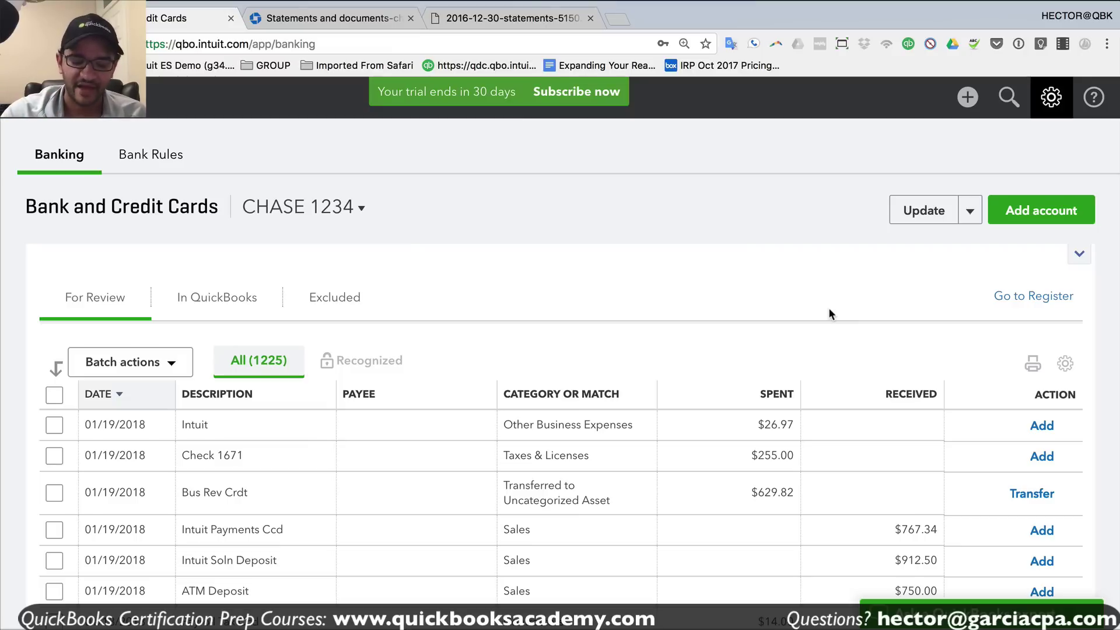
{"action": "key", "text": "super+minus"}
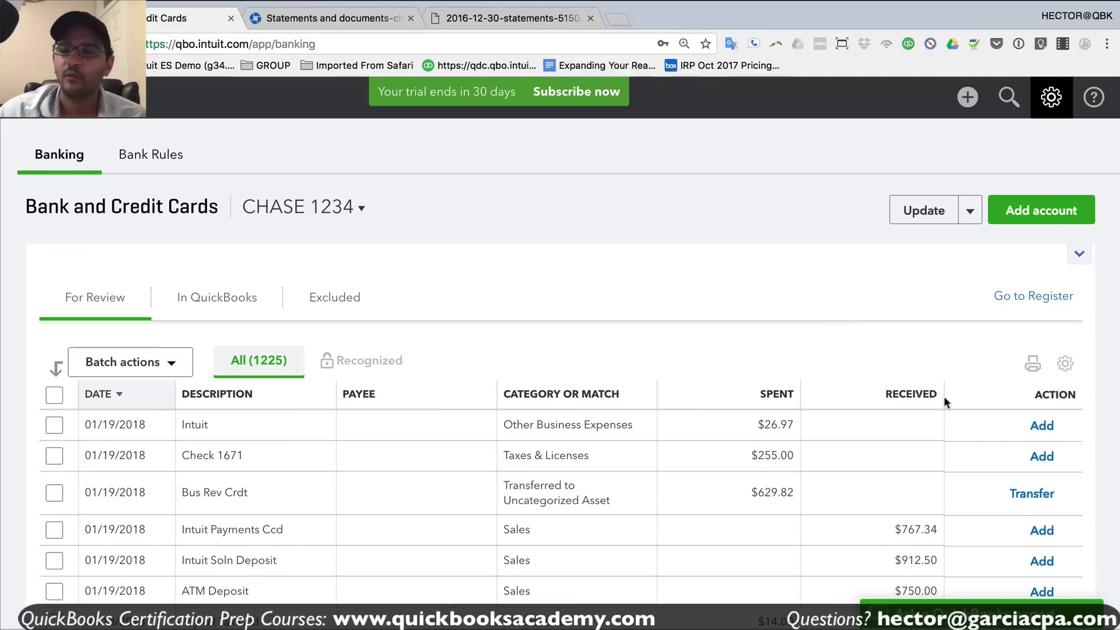
{"action": "left_click", "coordinate": [1065, 364]}
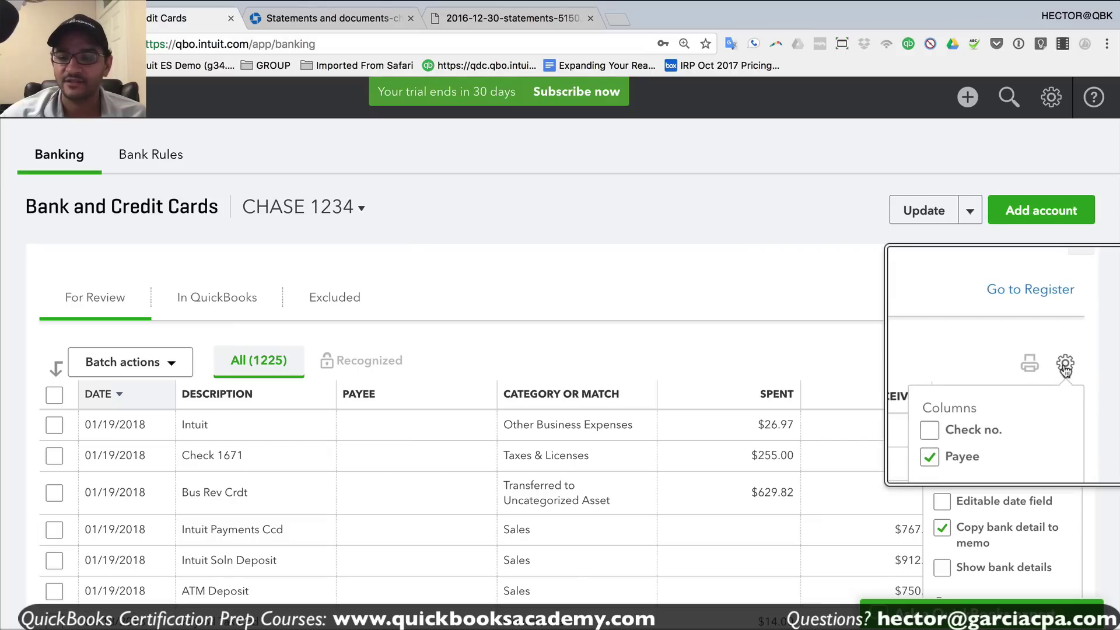
{"action": "scroll", "coordinate": [992, 490], "scroll_direction": "down", "scroll_amount": 3}
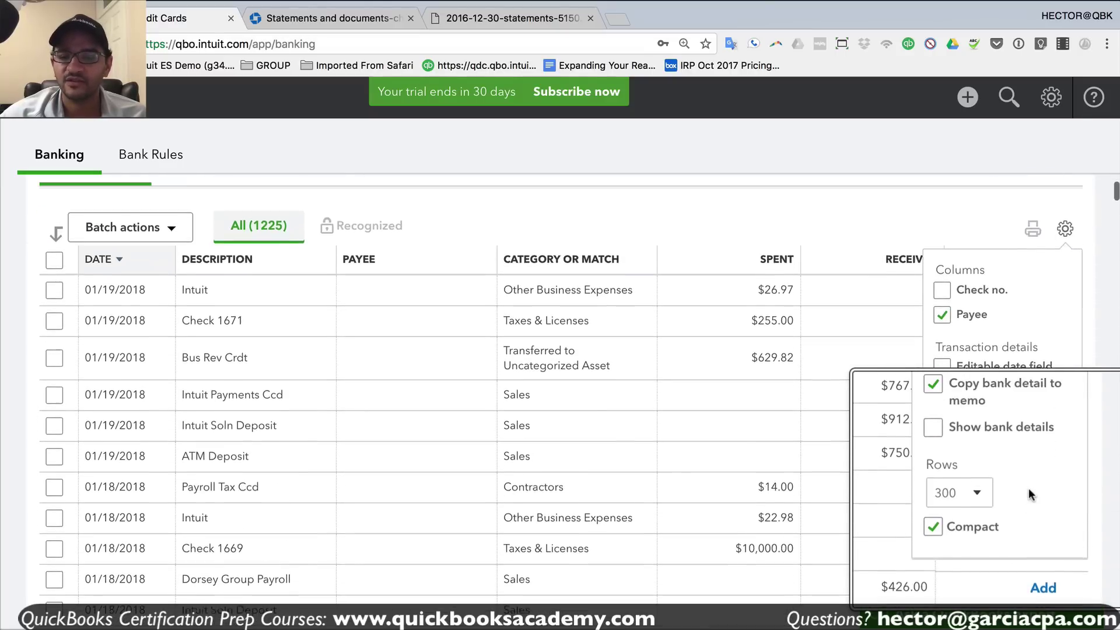
{"action": "scroll", "coordinate": [1028, 488], "scroll_direction": "up", "scroll_amount": 2}
{"action": "scroll", "coordinate": [991, 501], "scroll_direction": "down", "scroll_amount": 1}
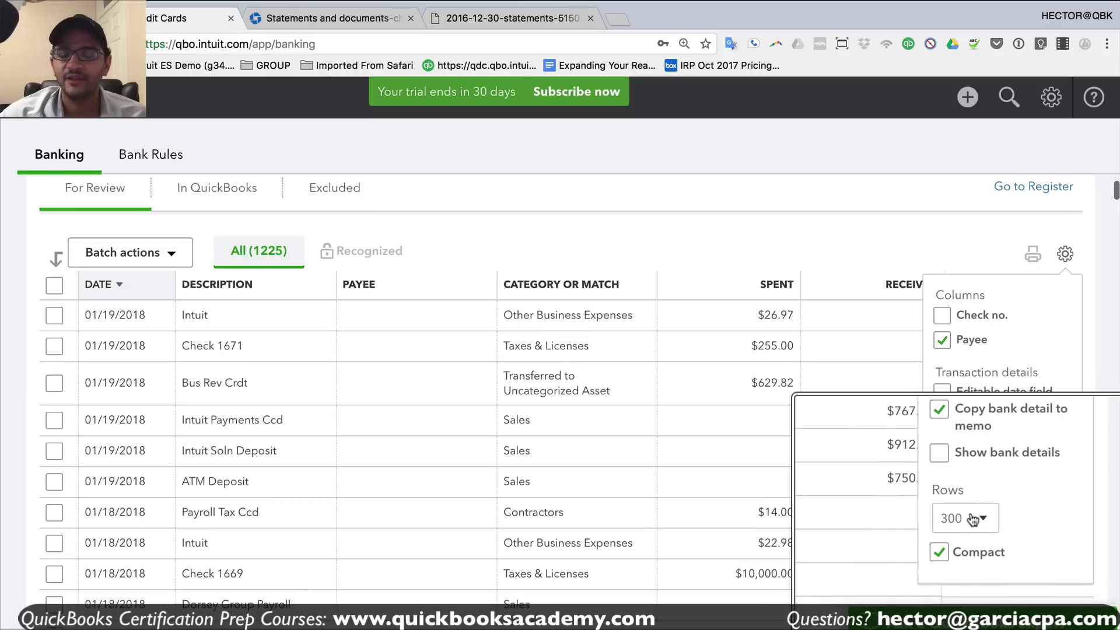
{"action": "left_click", "coordinate": [976, 520]}
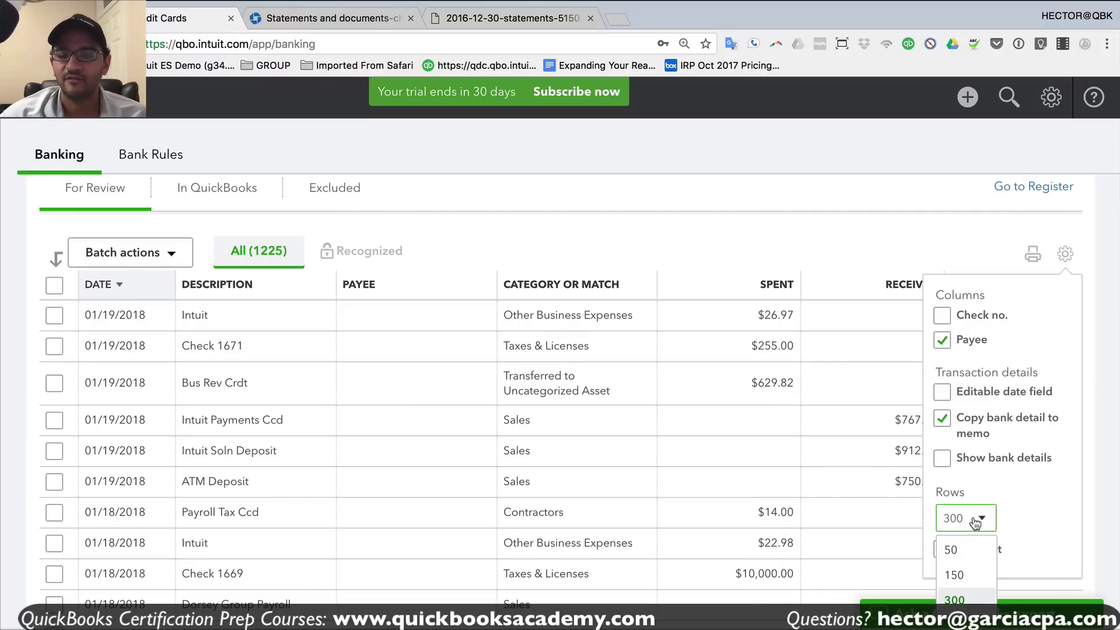
{"action": "left_click", "coordinate": [957, 551]}
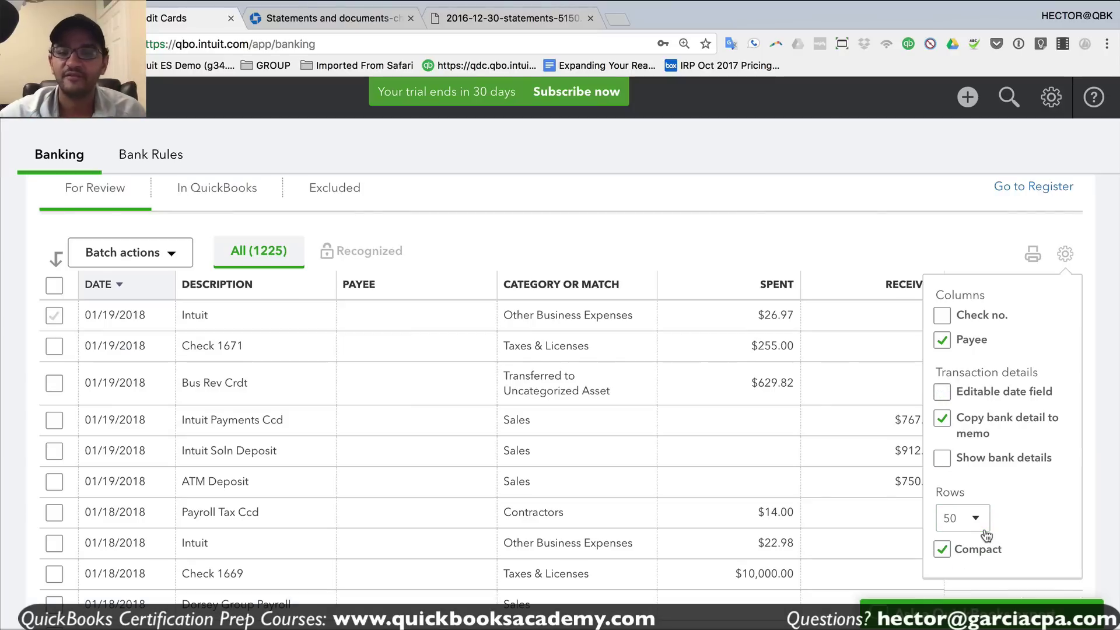
{"action": "scroll", "coordinate": [689, 455], "scroll_direction": "down", "scroll_amount": 20}
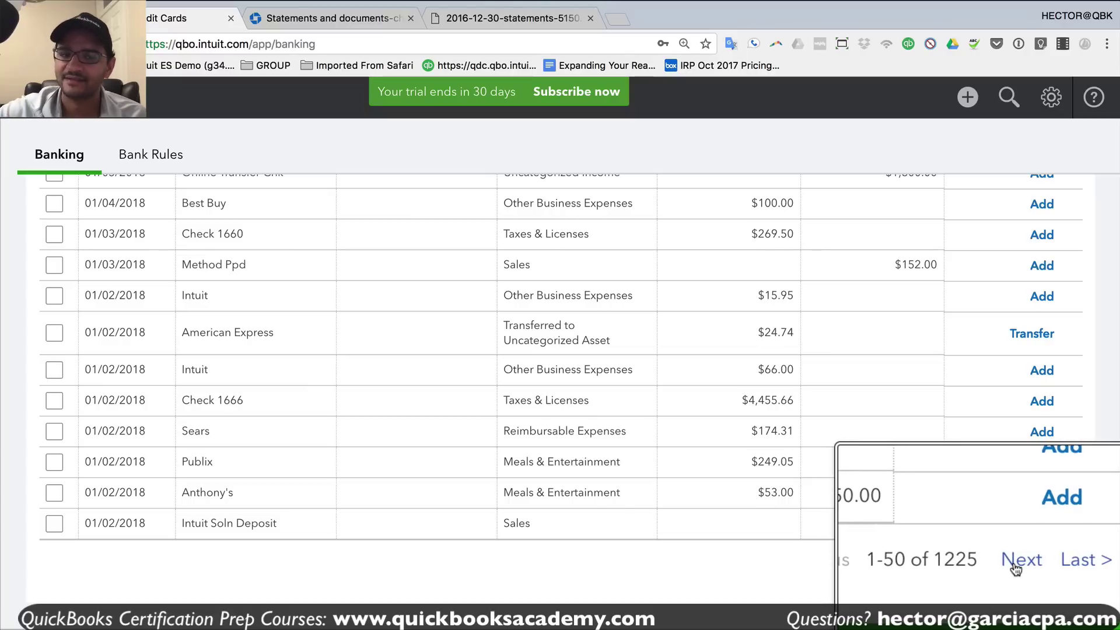
{"action": "scroll", "coordinate": [857, 398], "scroll_direction": "up", "scroll_amount": 20}
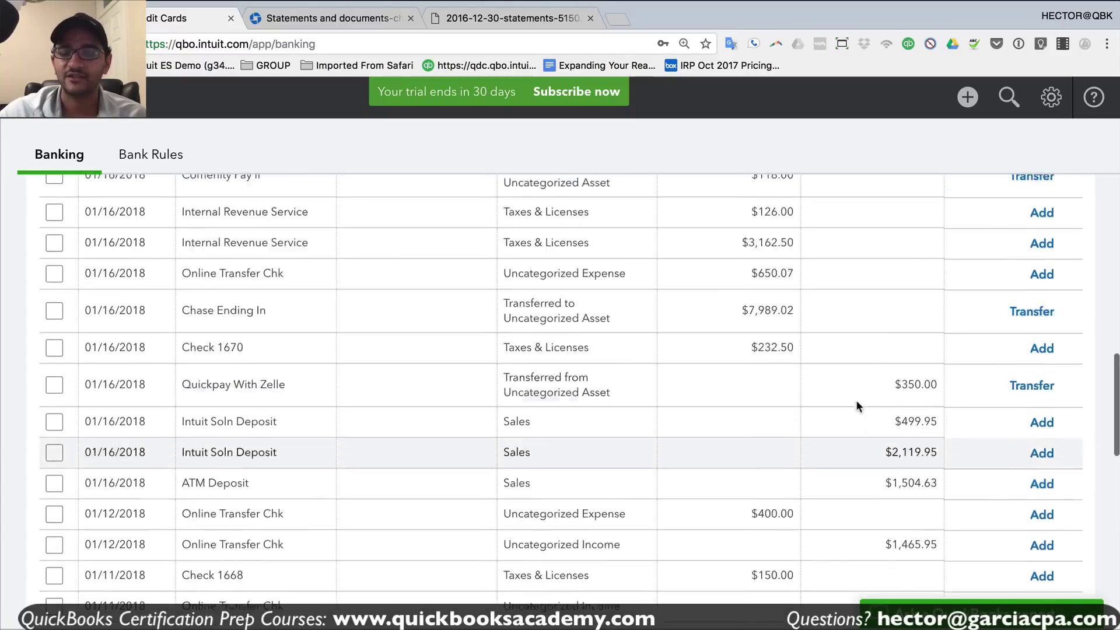
{"action": "scroll", "coordinate": [992, 402], "scroll_direction": "down", "scroll_amount": 4}
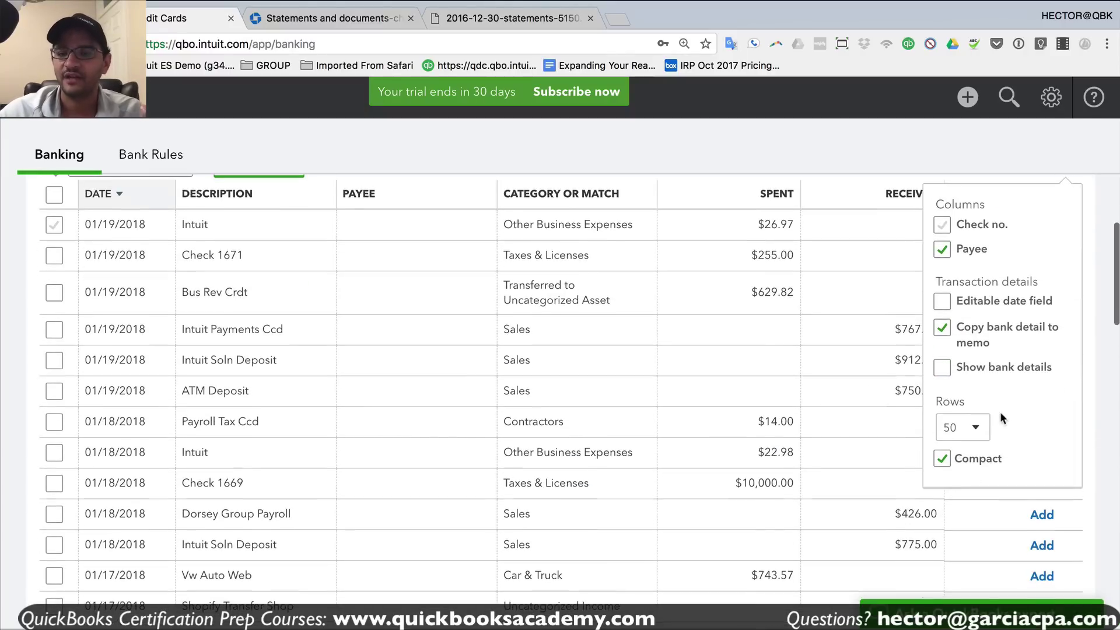
{"action": "left_click", "coordinate": [960, 427]}
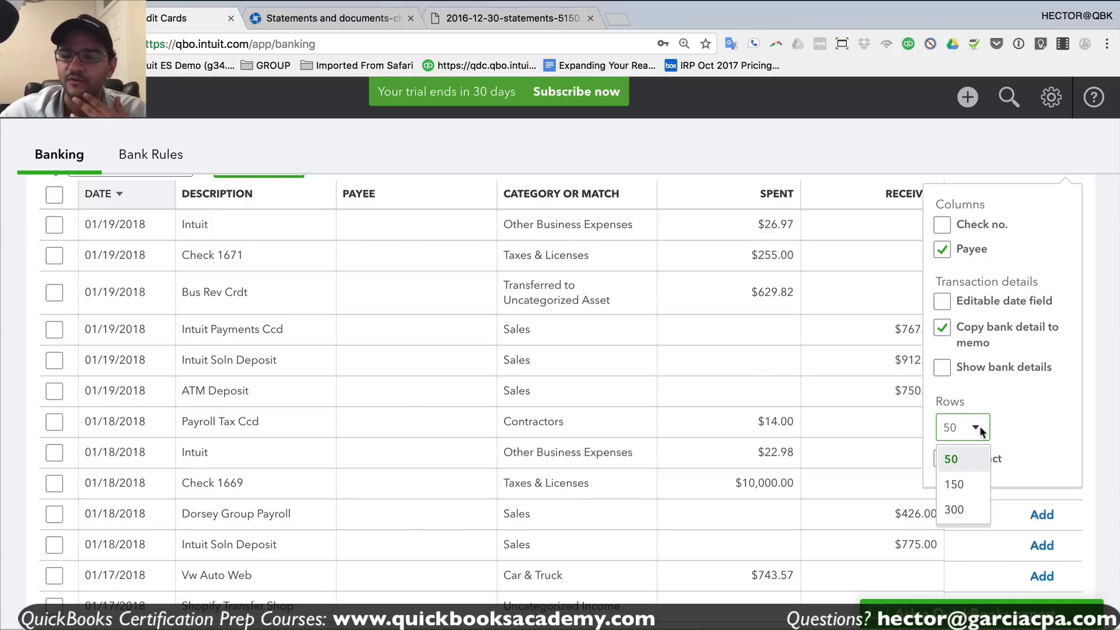
{"action": "left_click", "coordinate": [1009, 432]}
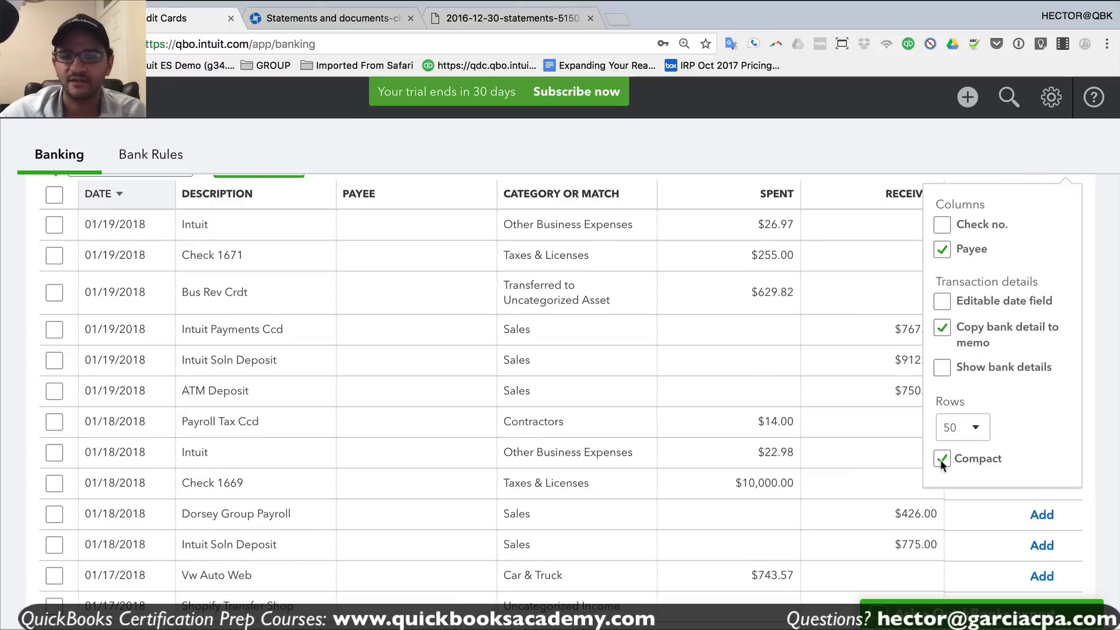
{"action": "scroll", "coordinate": [941, 460], "scroll_direction": "up", "scroll_amount": 1}
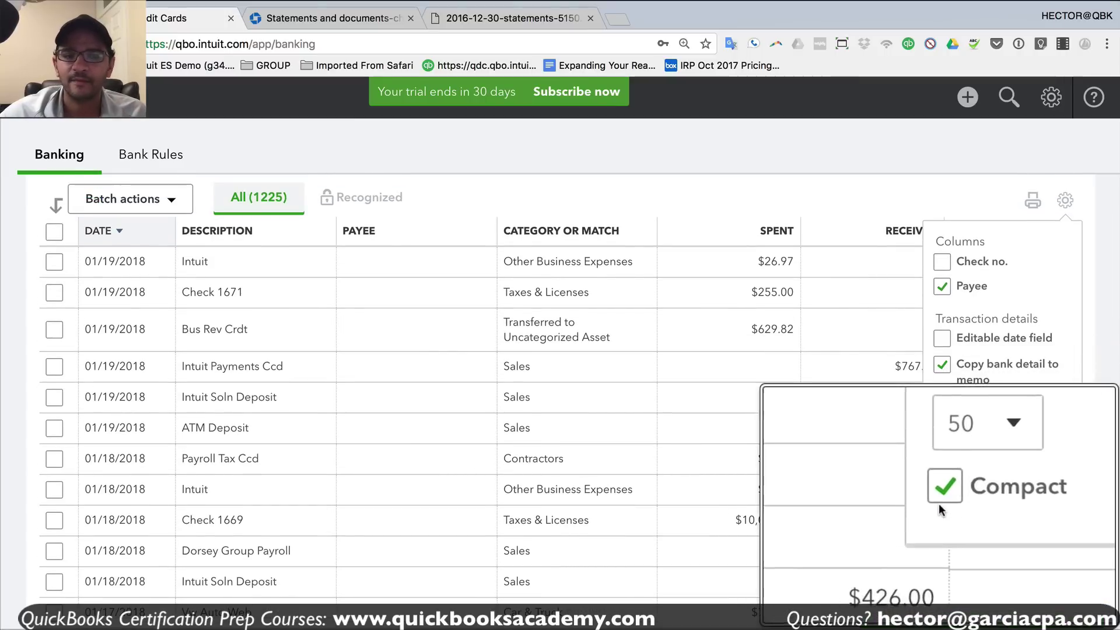
{"action": "left_click", "coordinate": [942, 495]}
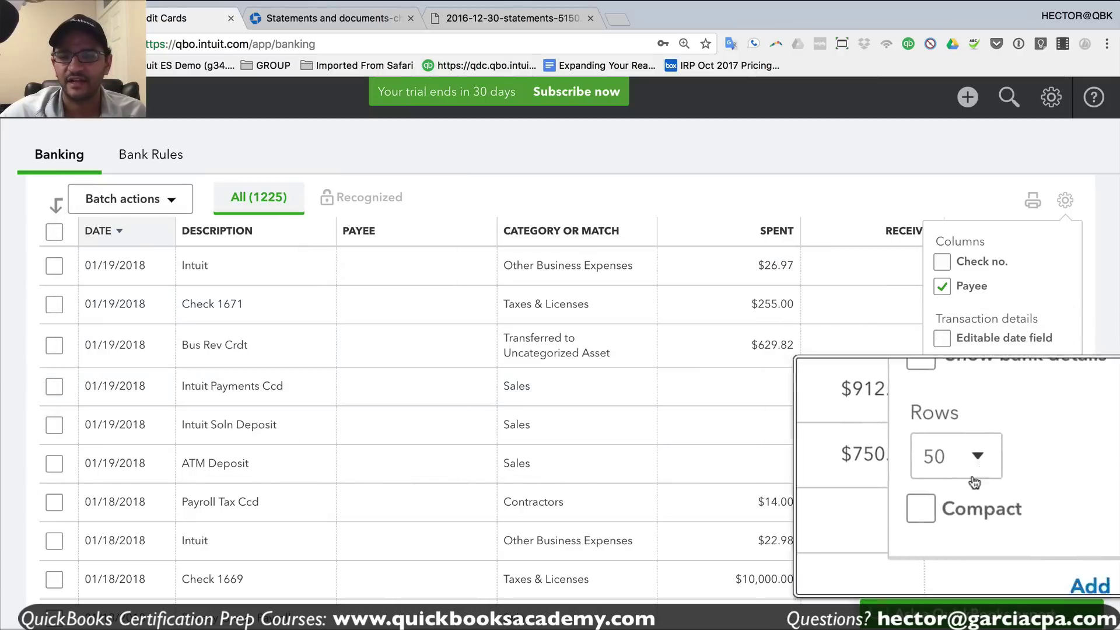
{"action": "left_click", "coordinate": [942, 498]}
{"action": "left_click", "coordinate": [943, 499]}
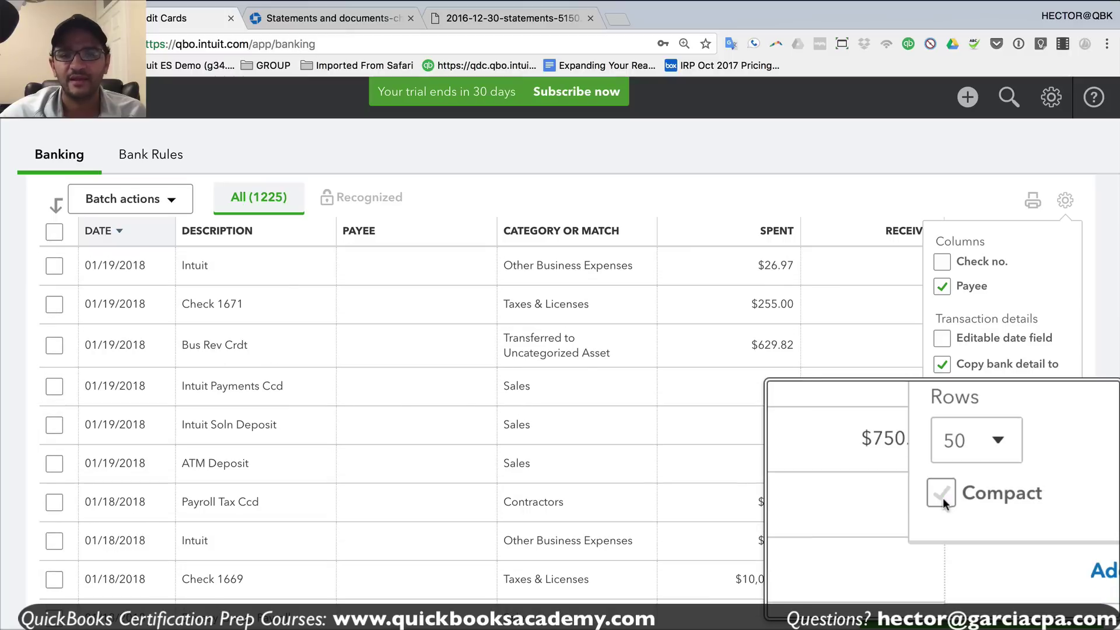
{"action": "left_click", "coordinate": [942, 498]}
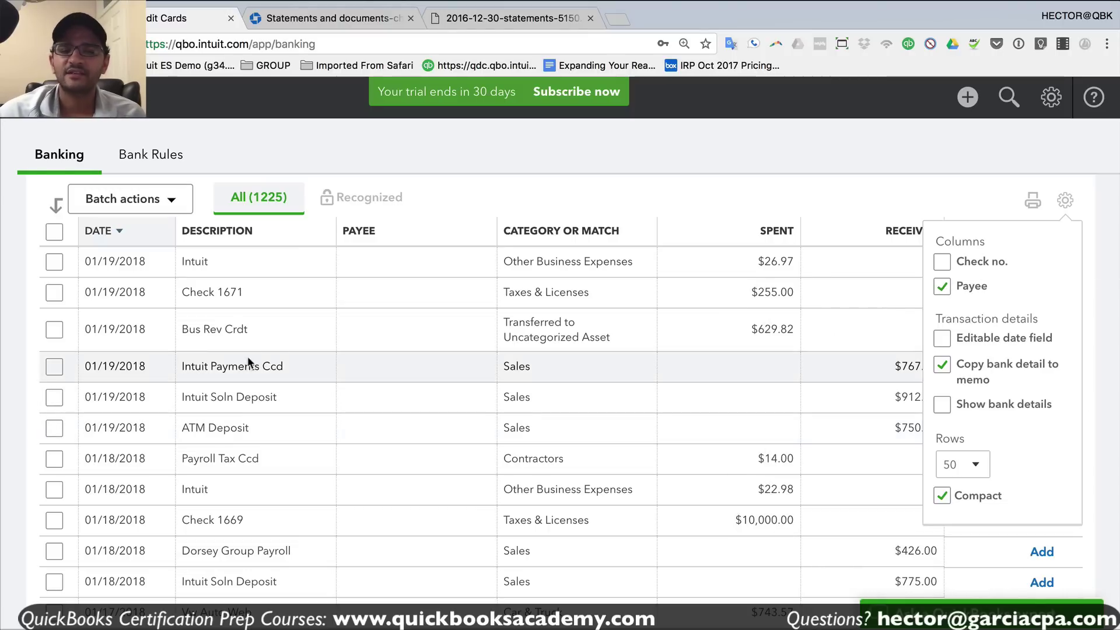
- Expand the 01/19/2018 Intuit $26.97 charge, review its memo, and open the table settings
{"action": "double_click", "coordinate": [182, 262]}
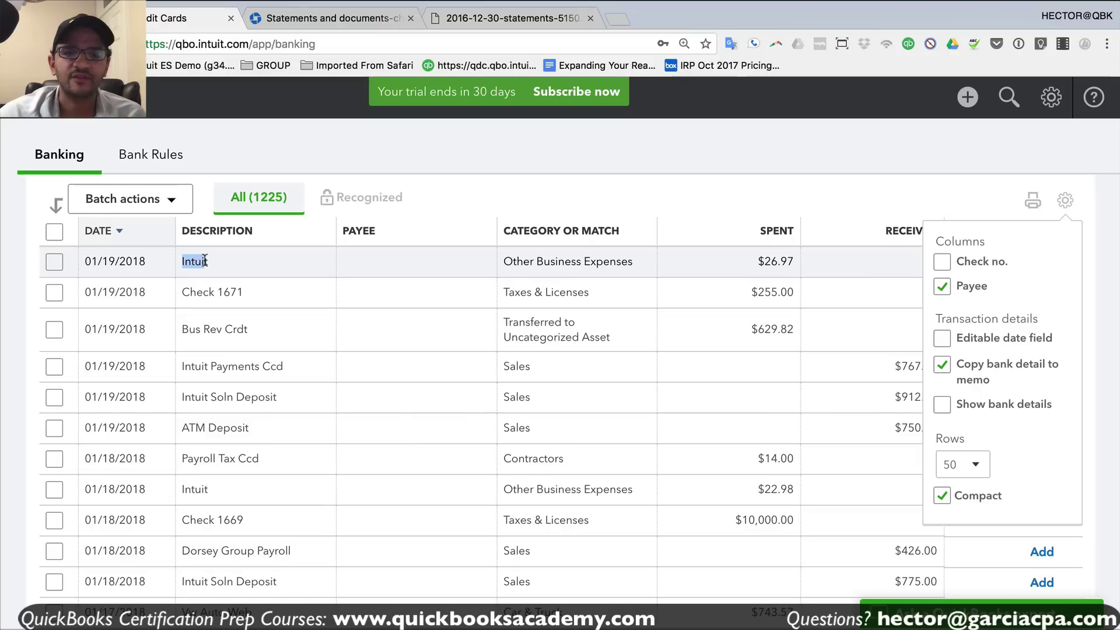
{"action": "left_click", "coordinate": [199, 262]}
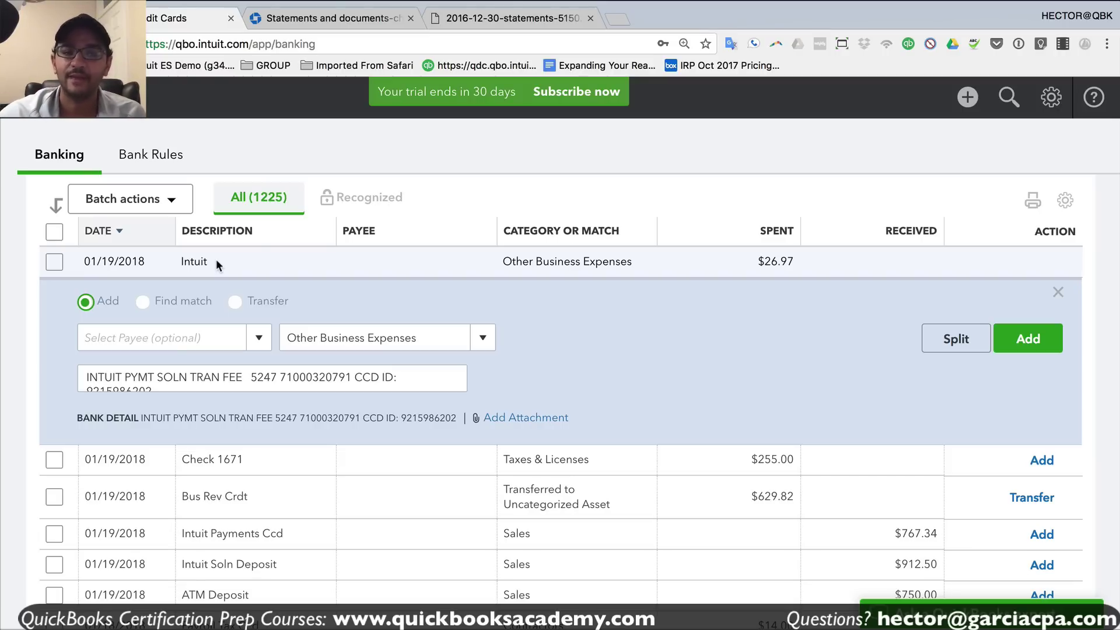
{"action": "left_click_drag", "start_coordinate": [177, 260], "coordinate": [218, 257]}
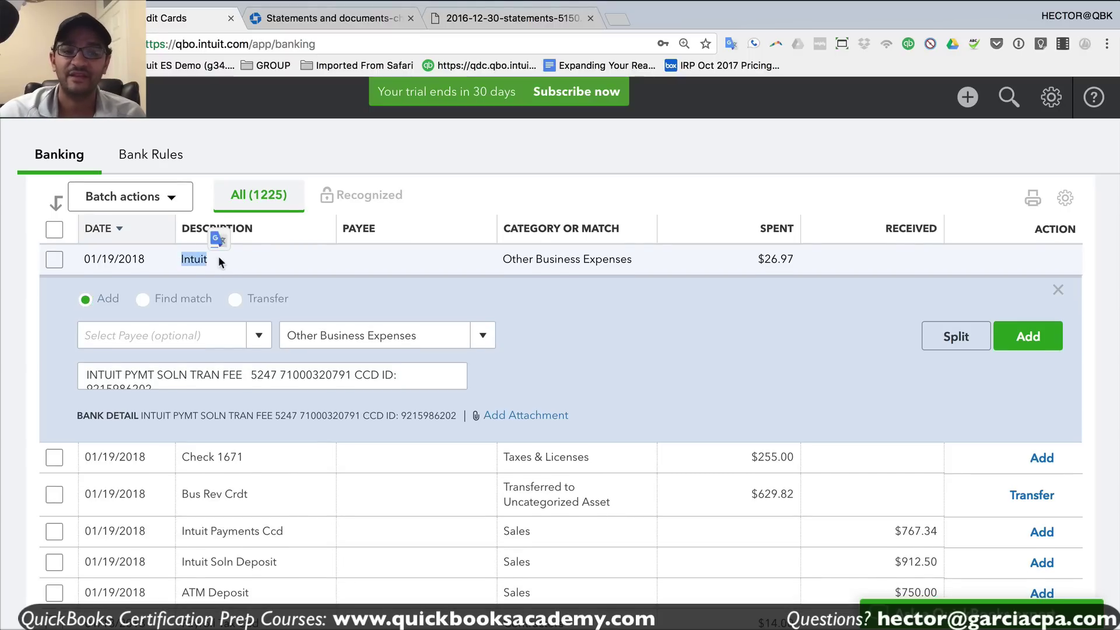
{"action": "scroll", "coordinate": [202, 353], "scroll_direction": "down", "scroll_amount": 1}
{"action": "scroll", "coordinate": [202, 354], "scroll_direction": "up", "scroll_amount": 1}
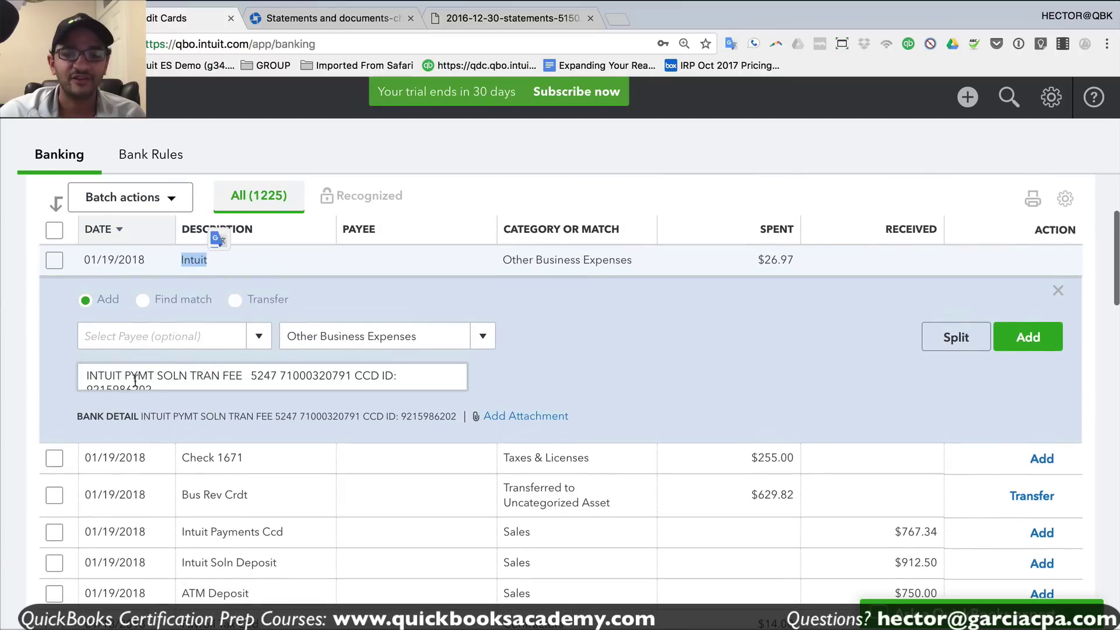
{"action": "triple_click", "coordinate": [169, 376]}
{"action": "left_click", "coordinate": [144, 378]}
{"action": "left_click_drag", "start_coordinate": [167, 383], "coordinate": [82, 374]}
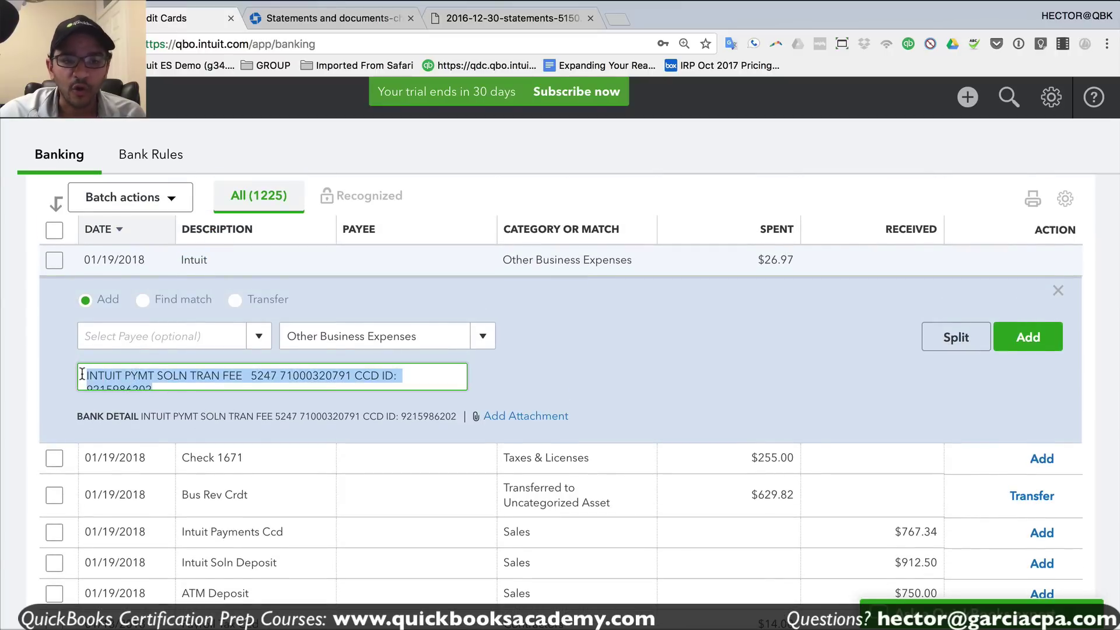
{"action": "left_click", "coordinate": [196, 387]}
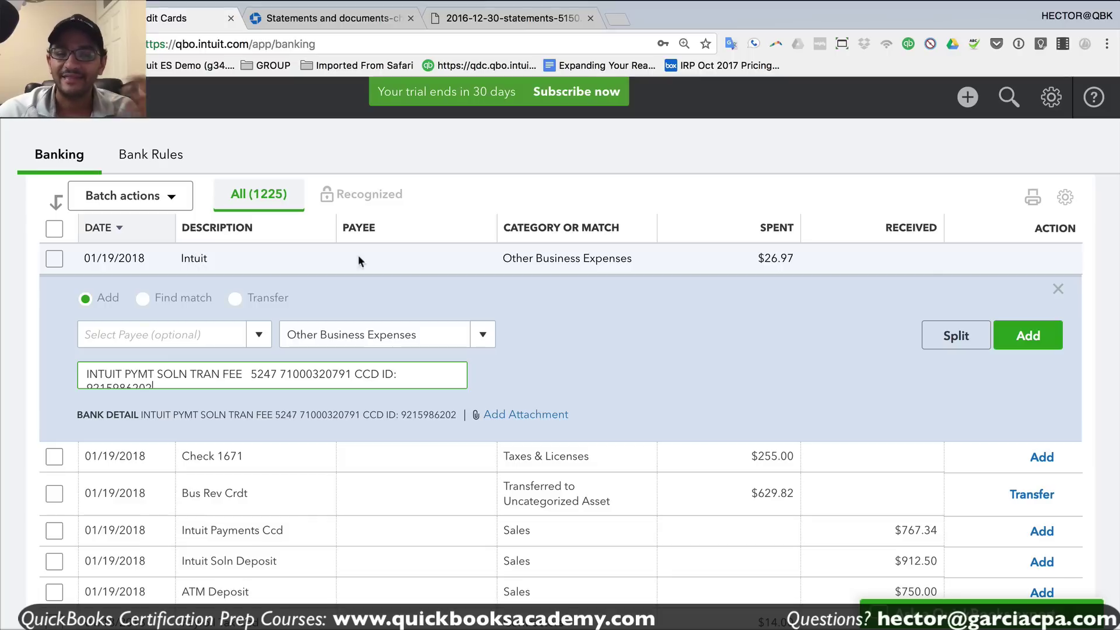
{"action": "left_click", "coordinate": [1065, 198]}
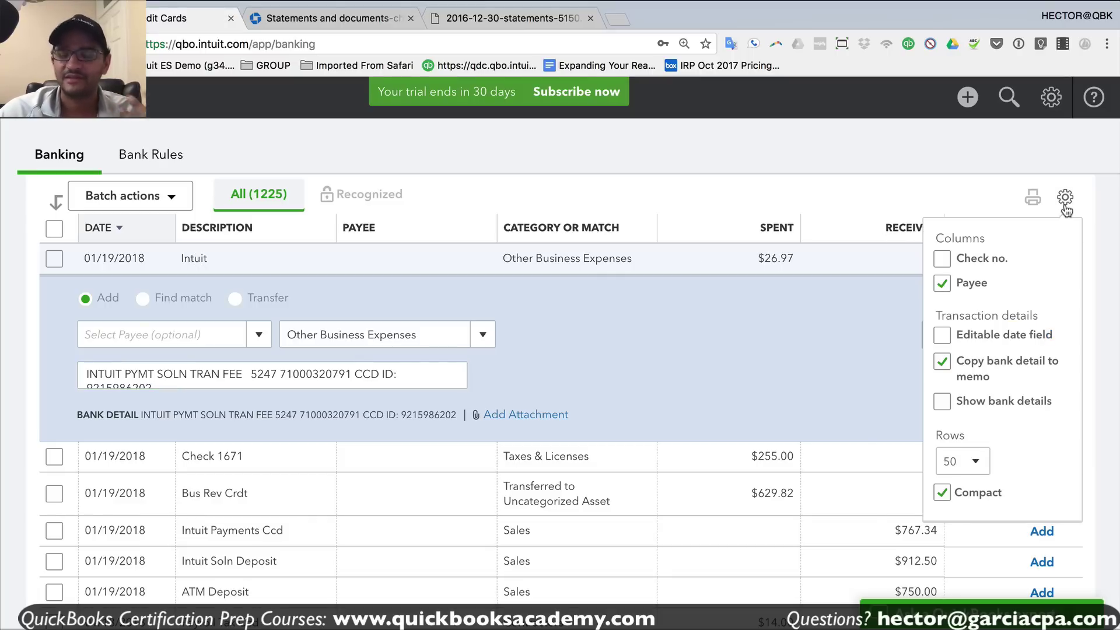
- Turn on Show bank details so each row shows its full bank detail text
{"action": "left_click", "coordinate": [937, 403]}
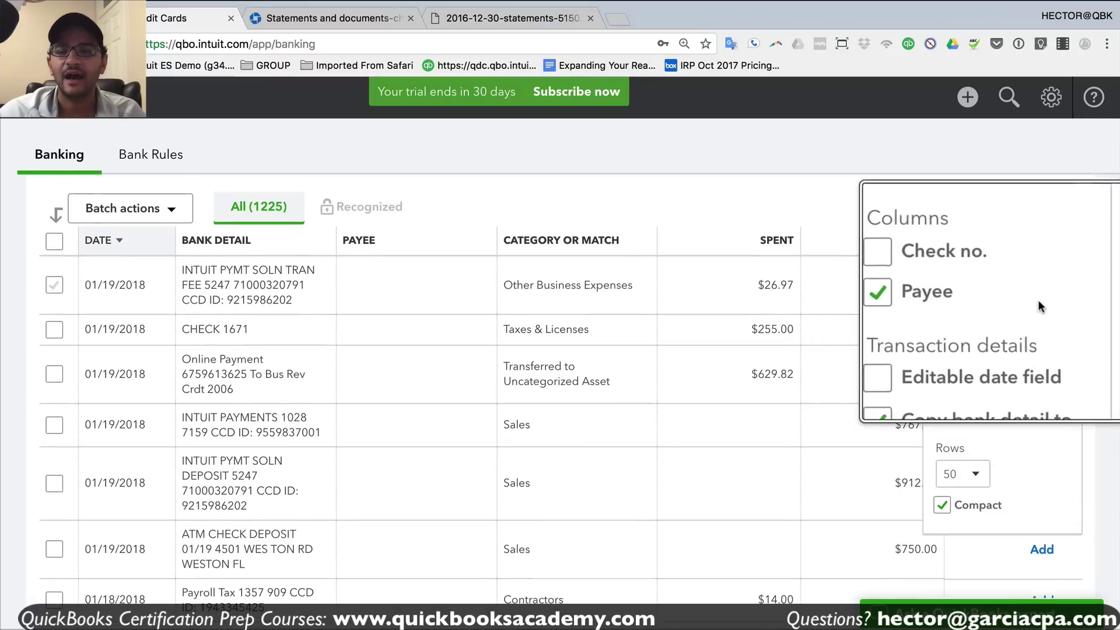
{"action": "left_click", "coordinate": [471, 208]}
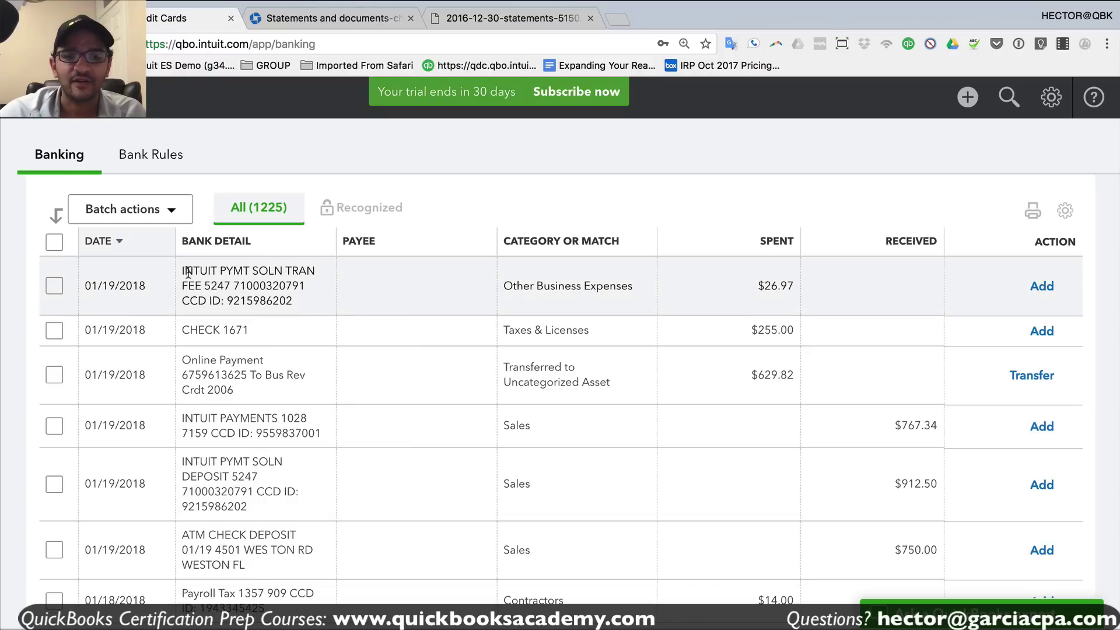
{"action": "left_click_drag", "start_coordinate": [188, 273], "coordinate": [292, 300]}
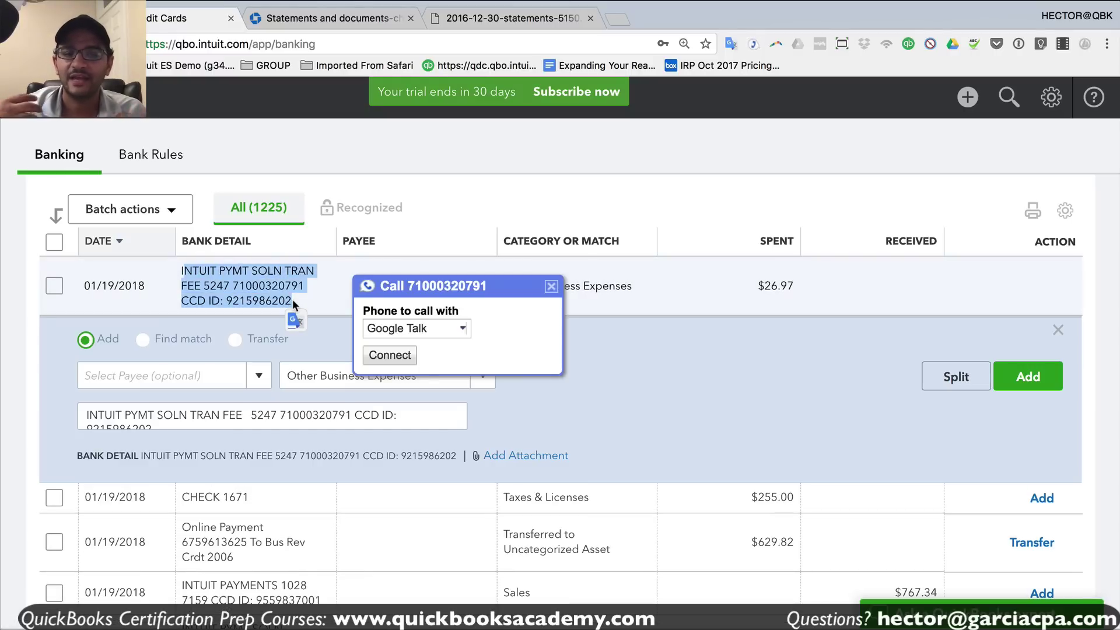
- Enter INTUIT PMT SOLUTIONS as a new payee name for the $26.97 Intuit charge
{"action": "left_click", "coordinate": [292, 299]}
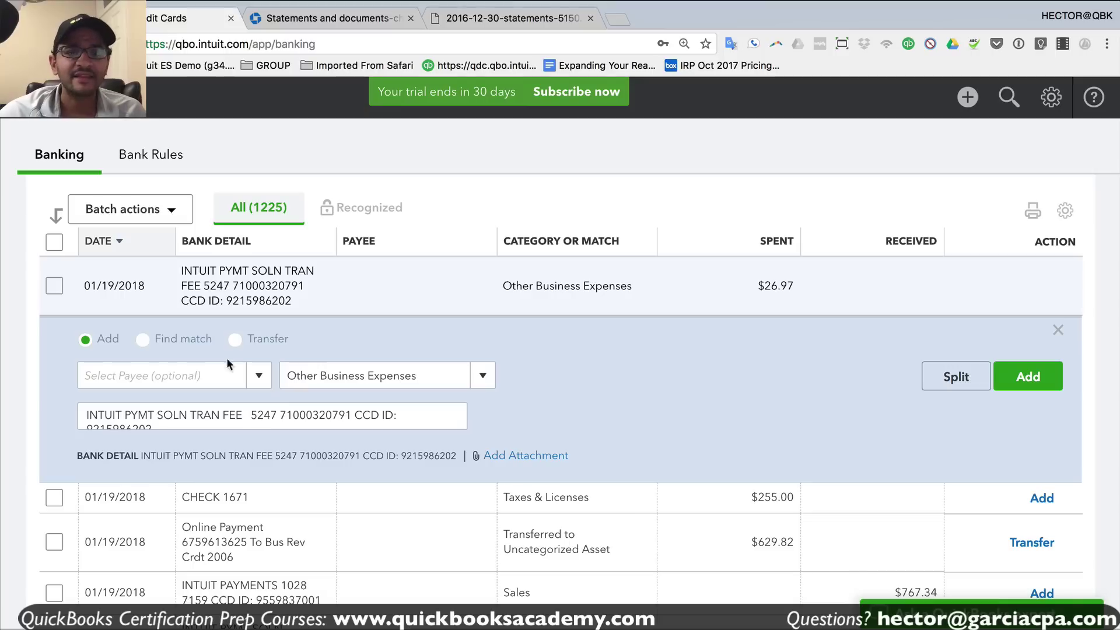
{"action": "left_click", "coordinate": [192, 378]}
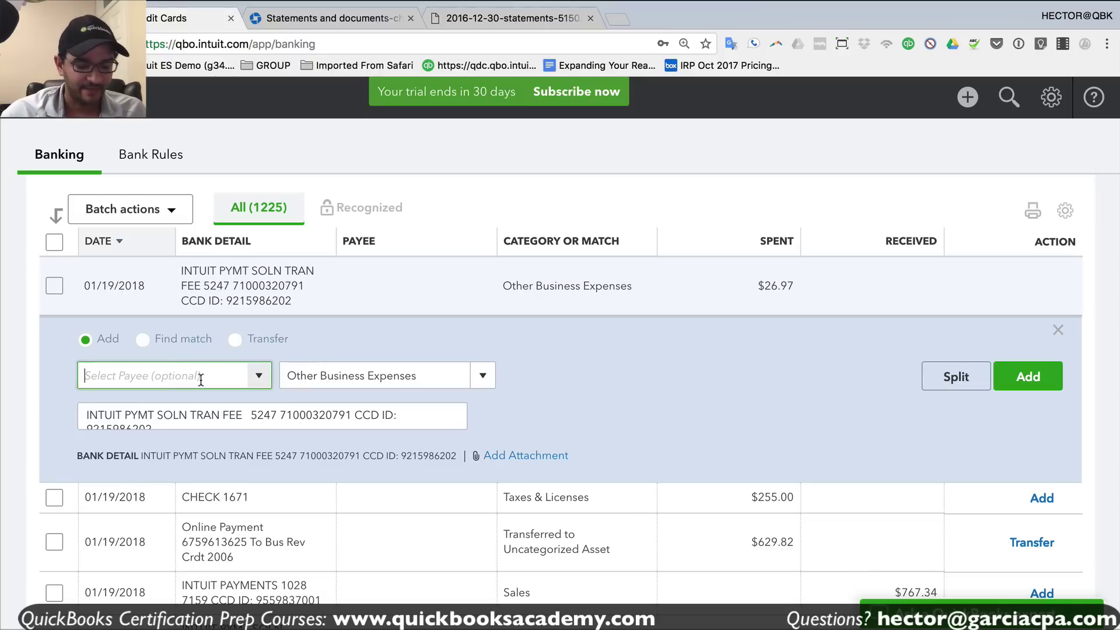
{"action": "type", "text": "INTUIT"}
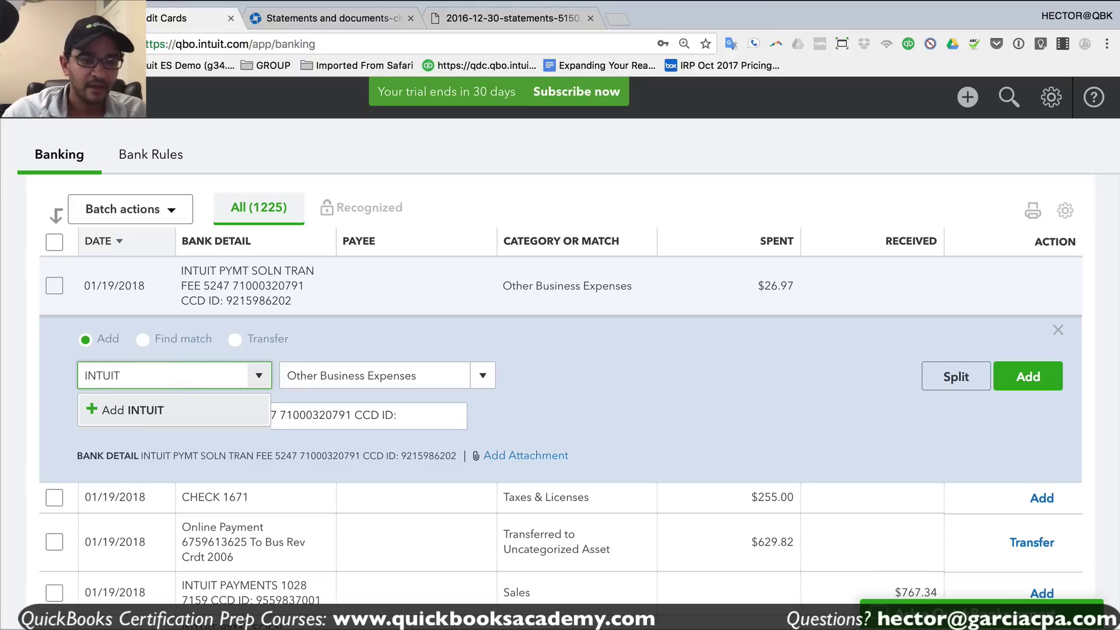
{"action": "type", "text": " PMT SOLU"}
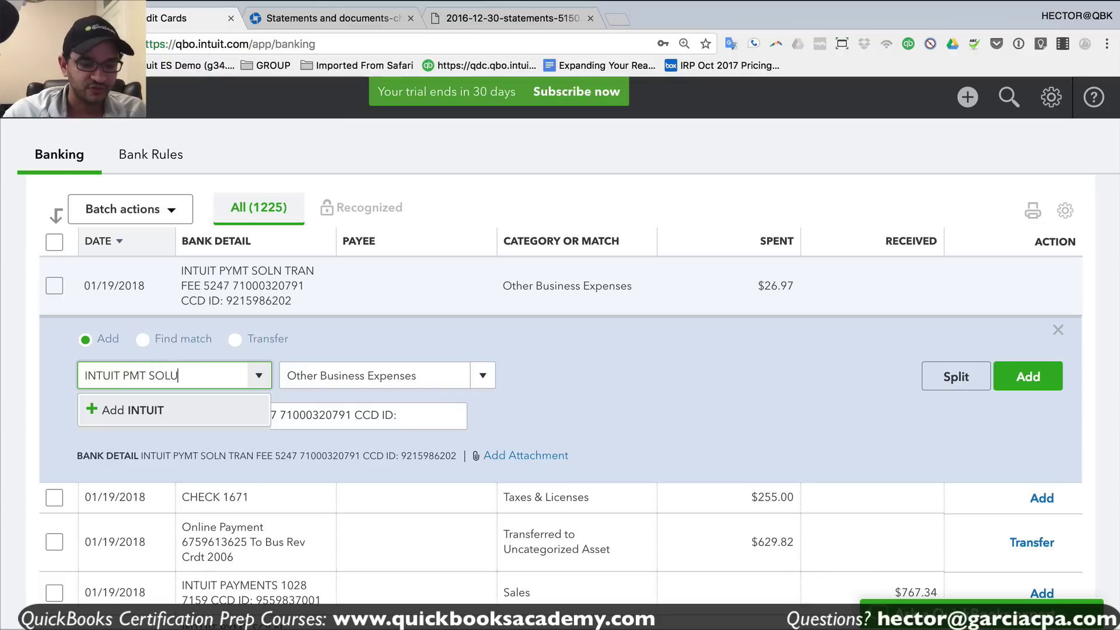
{"action": "type", "text": "TIONS"}
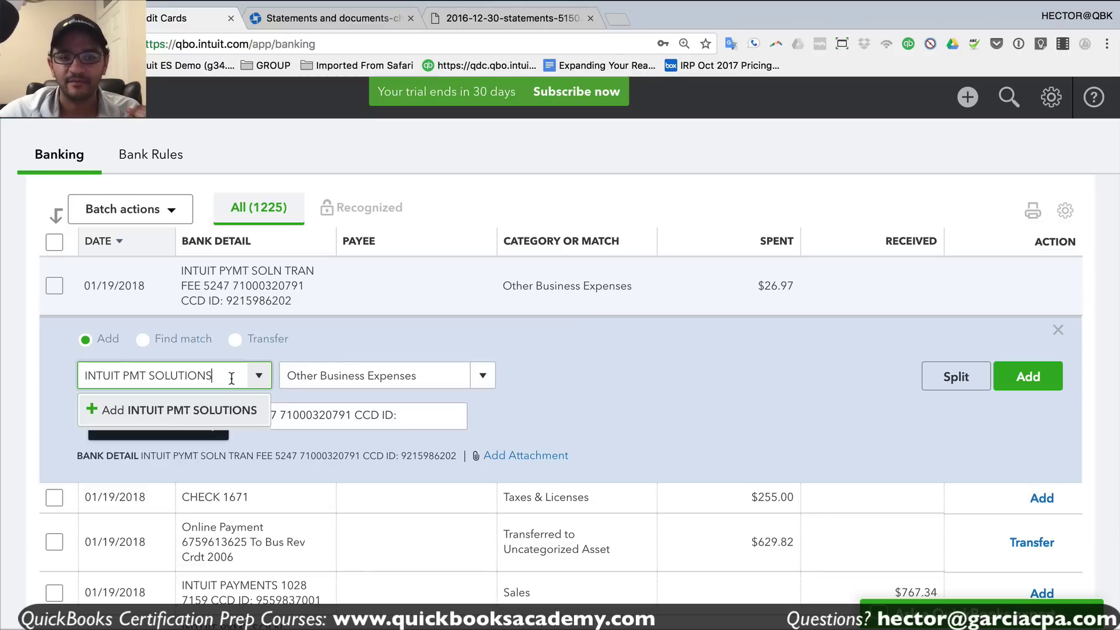
{"action": "left_click_drag", "start_coordinate": [229, 379], "coordinate": [63, 383]}
{"action": "left_click", "coordinate": [146, 415]}
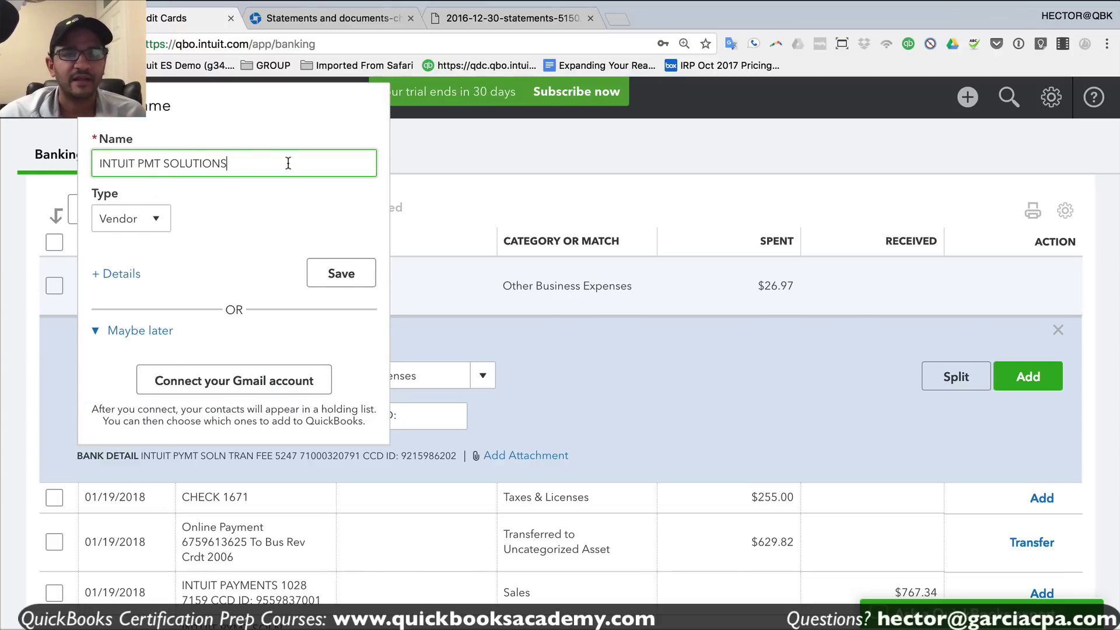
- Save INTUIT PMT SOLUTIONS with type Vendor as the charge's payee
{"action": "left_click_drag", "start_coordinate": [288, 163], "coordinate": [88, 166]}
{"action": "left_click", "coordinate": [143, 219]}
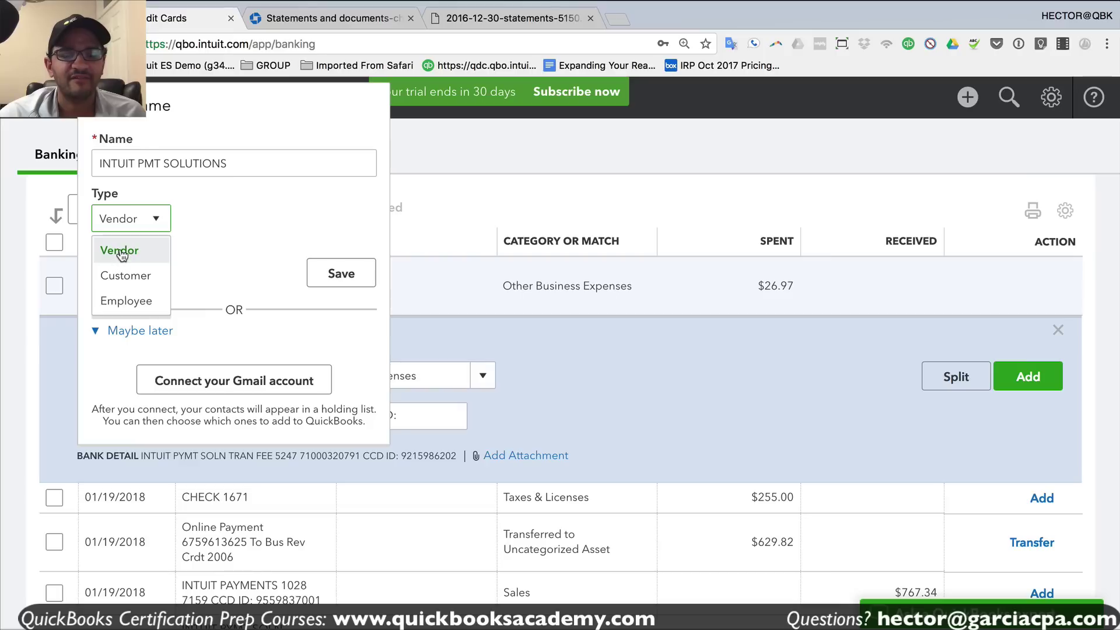
{"action": "left_click", "coordinate": [132, 257]}
{"action": "left_click", "coordinate": [348, 276]}
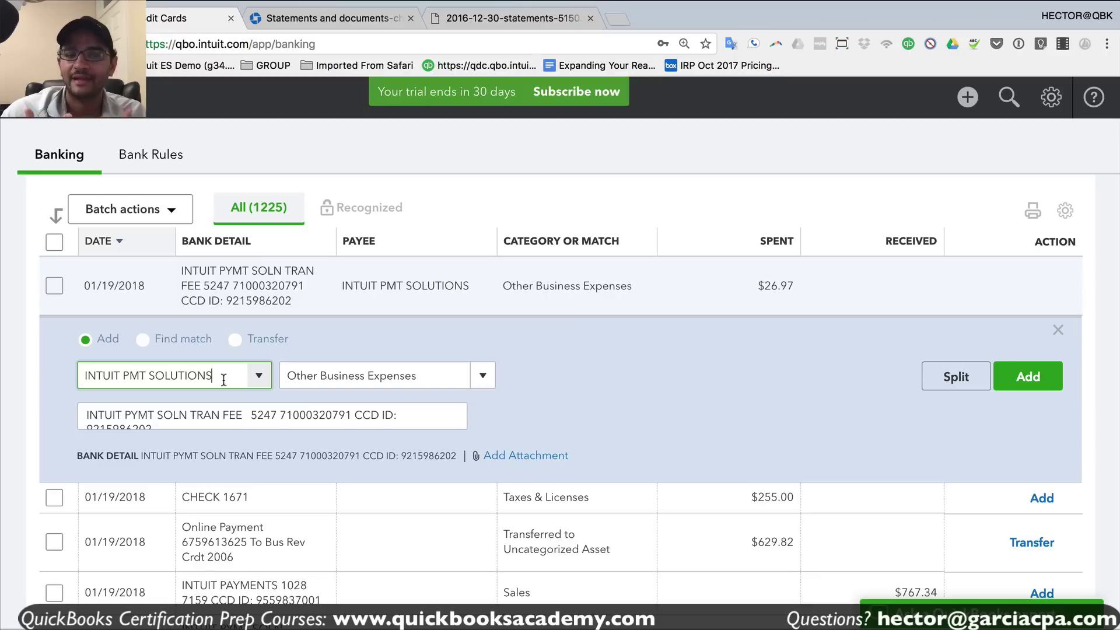
{"action": "left_click_drag", "start_coordinate": [216, 378], "coordinate": [86, 375]}
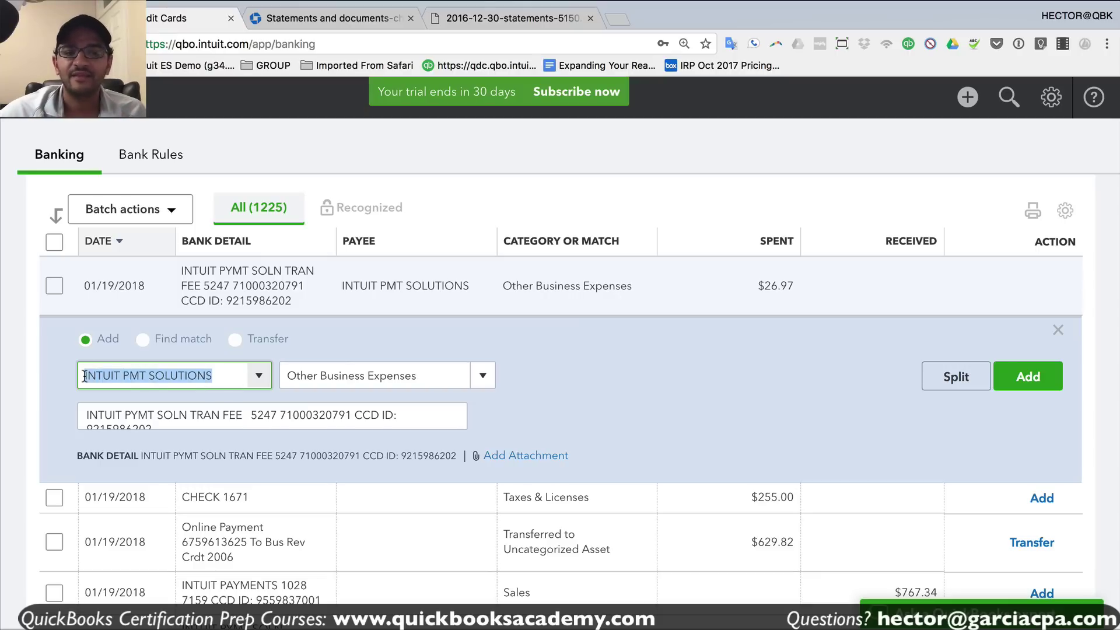
- Change the category to Bank Charges & Fees and add the $26.97 INTUIT PMT SOLUTIONS charge
{"action": "left_click", "coordinate": [378, 377]}
{"action": "type", "text": "BAN"}
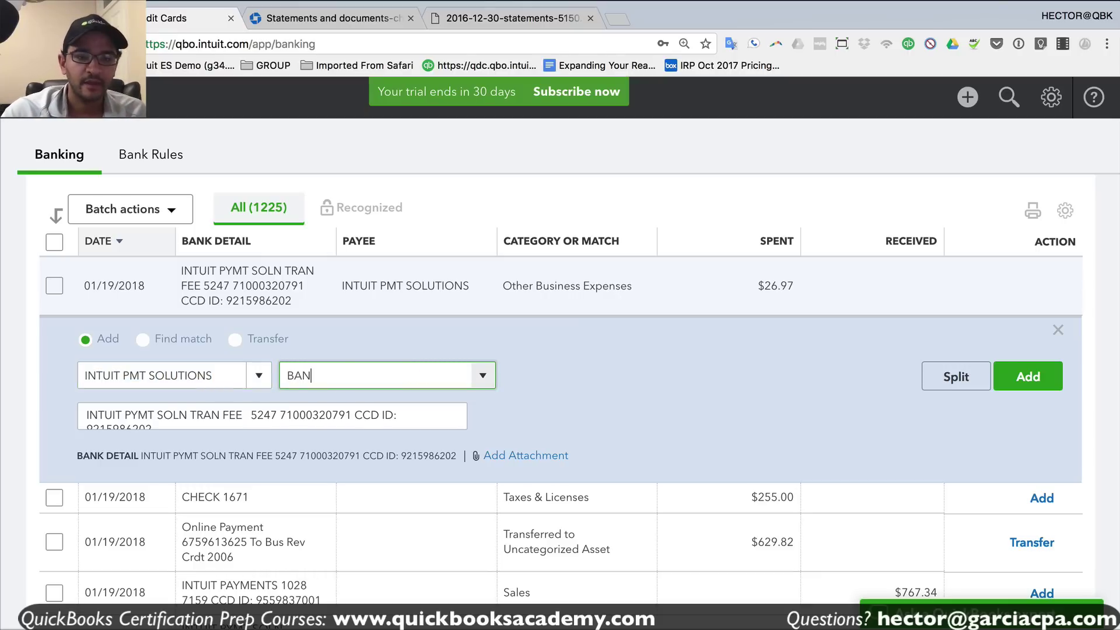
{"action": "left_click", "coordinate": [379, 441]}
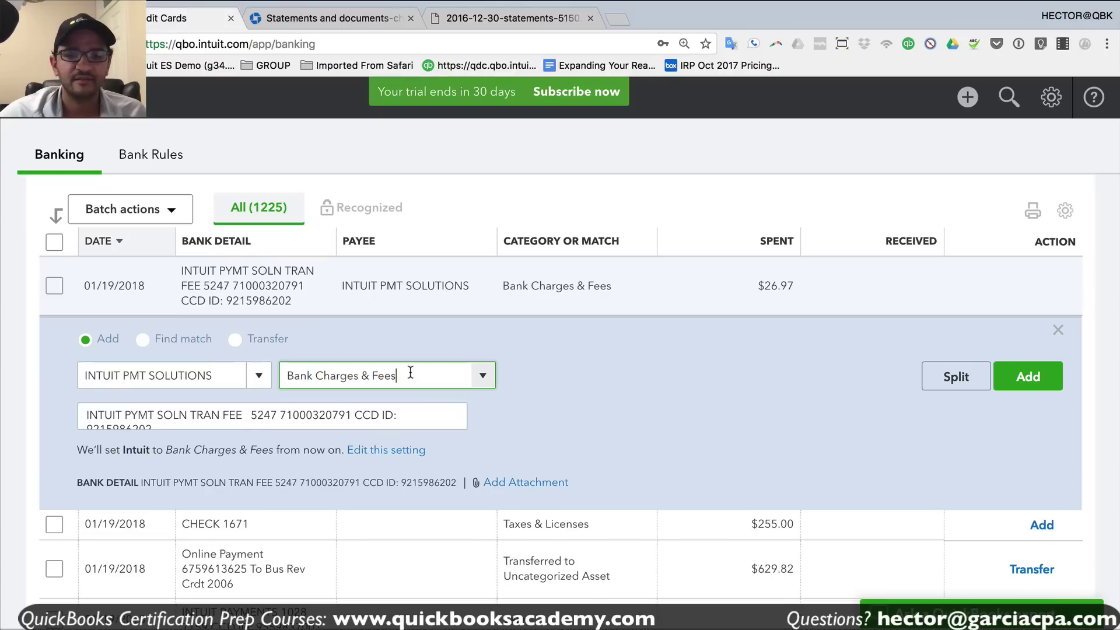
{"action": "left_click_drag", "start_coordinate": [213, 376], "coordinate": [71, 373]}
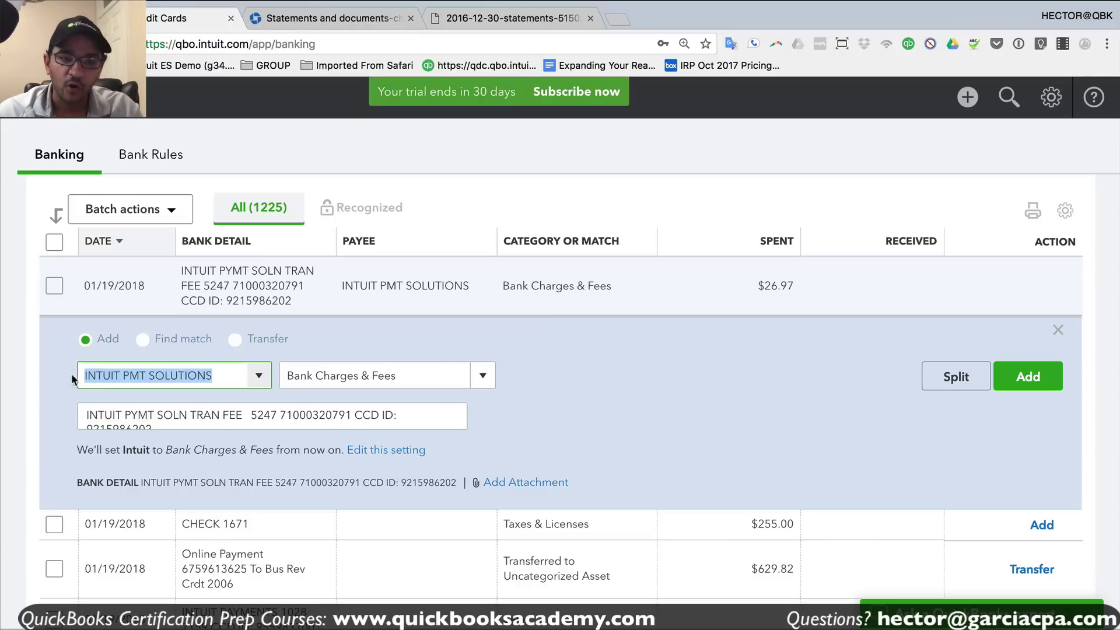
{"action": "left_click_drag", "start_coordinate": [229, 371], "coordinate": [75, 378]}
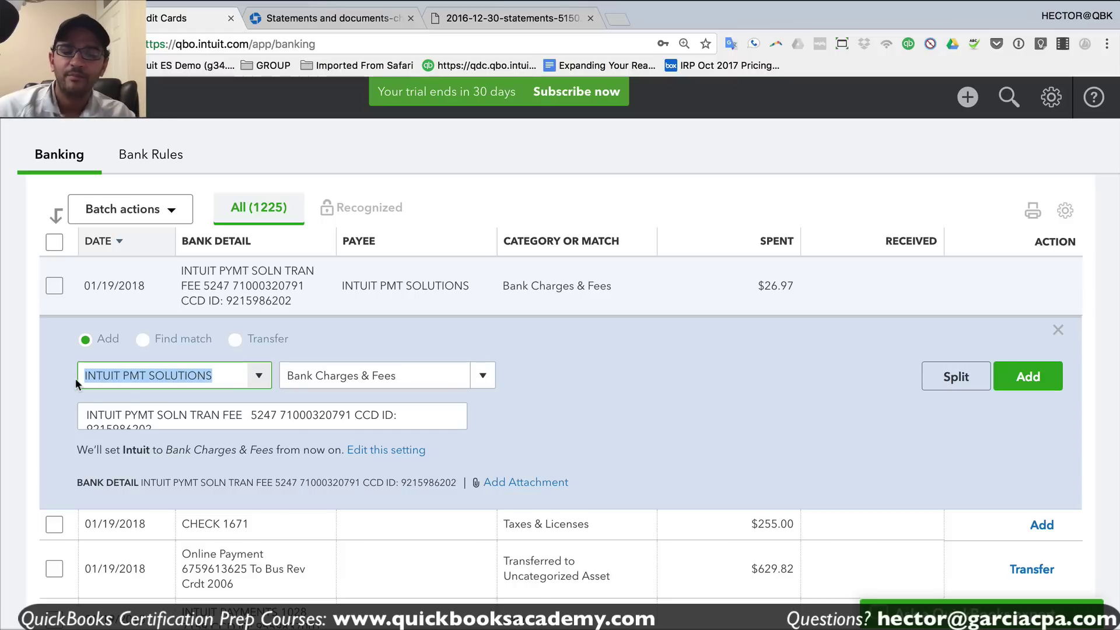
{"action": "key", "text": "Tab"}
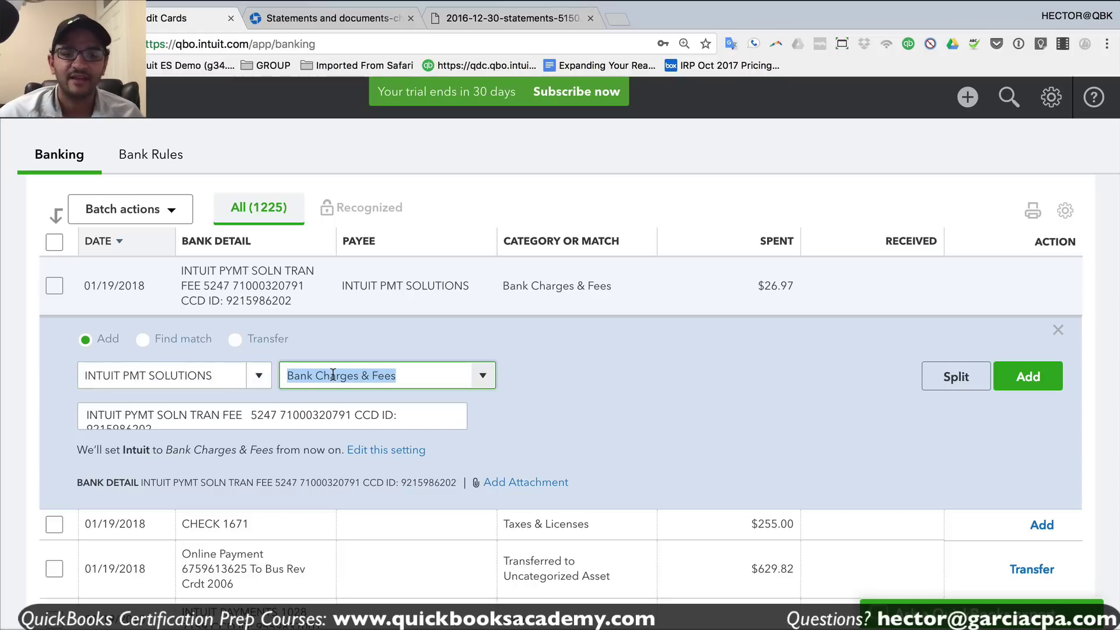
{"action": "left_click", "coordinate": [1024, 378]}
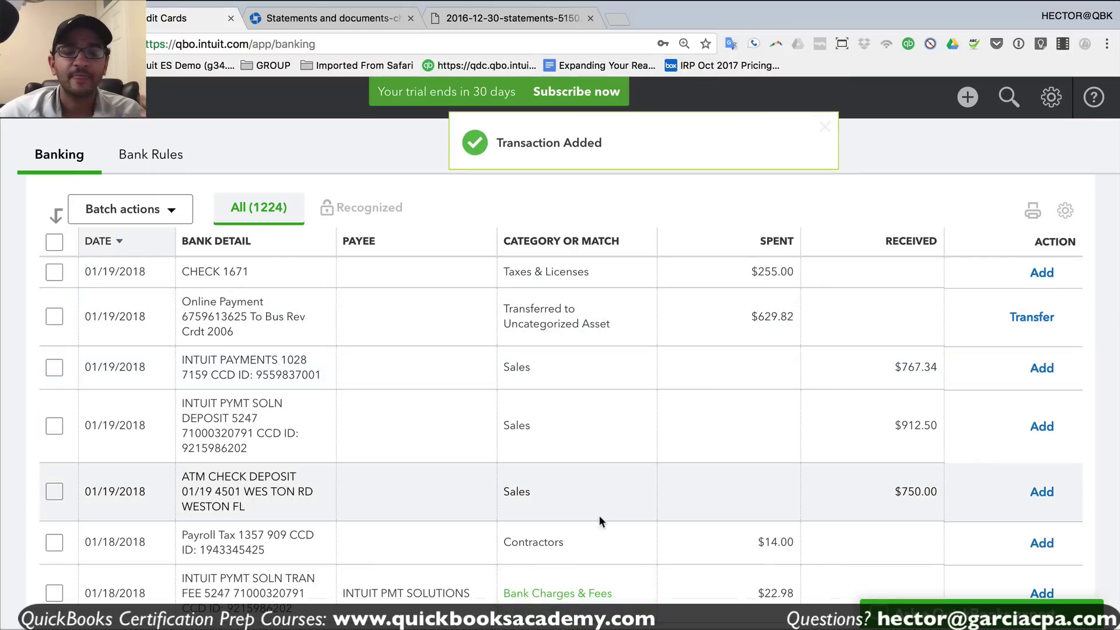
- Open the 01/18/2018 $22.98 fee and check its suggested Bank Charges & Fees category
{"action": "scroll", "coordinate": [600, 510], "scroll_direction": "down", "scroll_amount": 5}
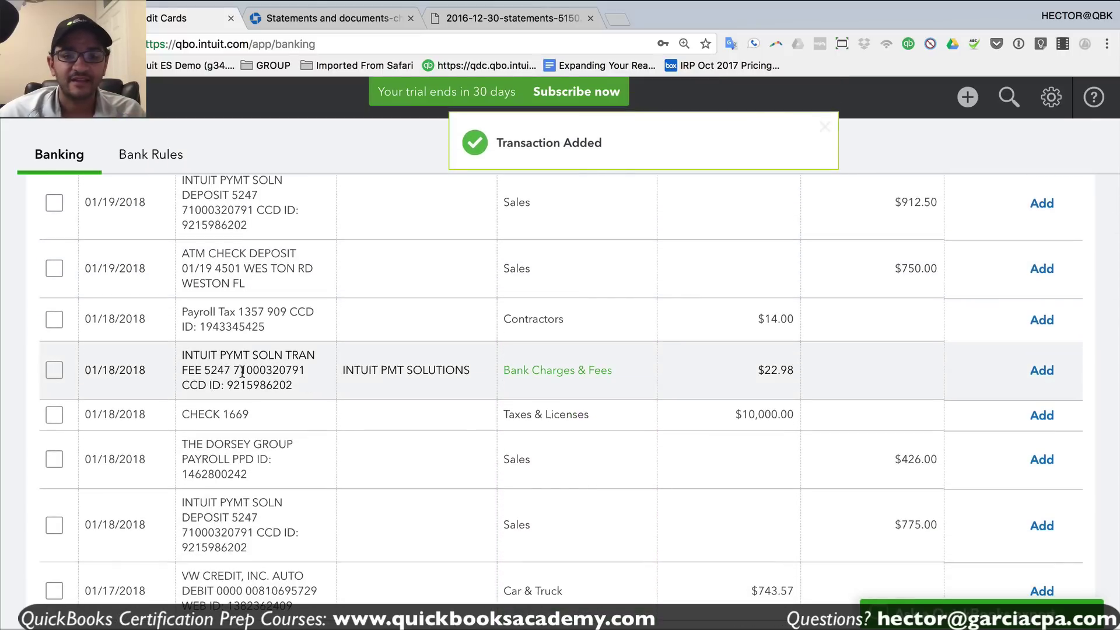
{"action": "left_click_drag", "start_coordinate": [621, 372], "coordinate": [496, 372]}
{"action": "left_click", "coordinate": [620, 372]}
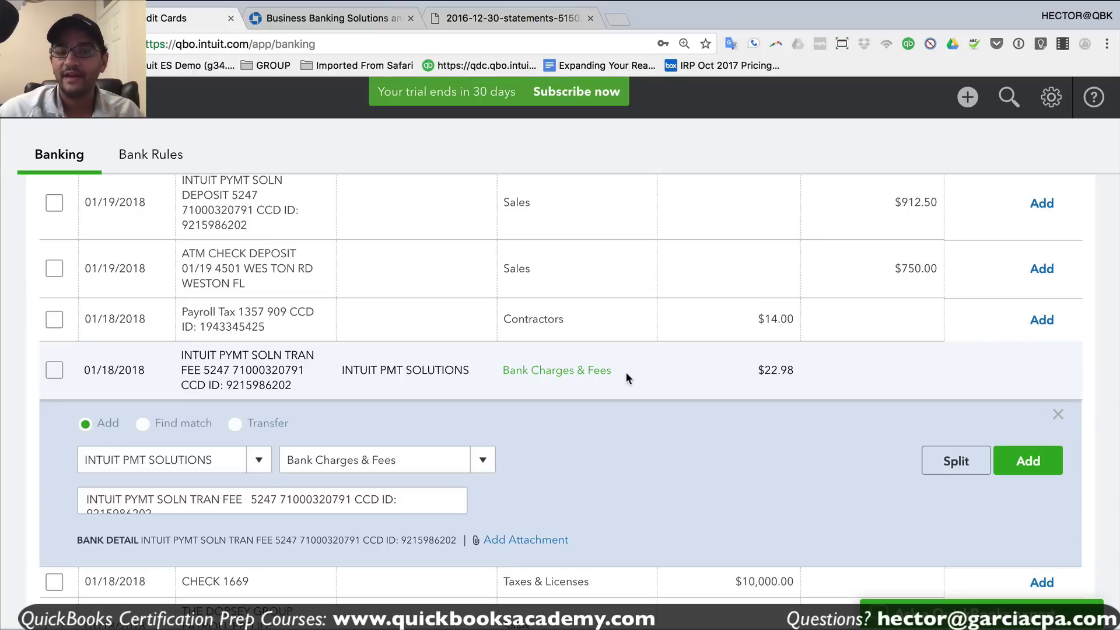
{"action": "scroll", "coordinate": [335, 387], "scroll_direction": "down", "scroll_amount": 15}
{"action": "scroll", "coordinate": [335, 385], "scroll_direction": "up", "scroll_amount": 8}
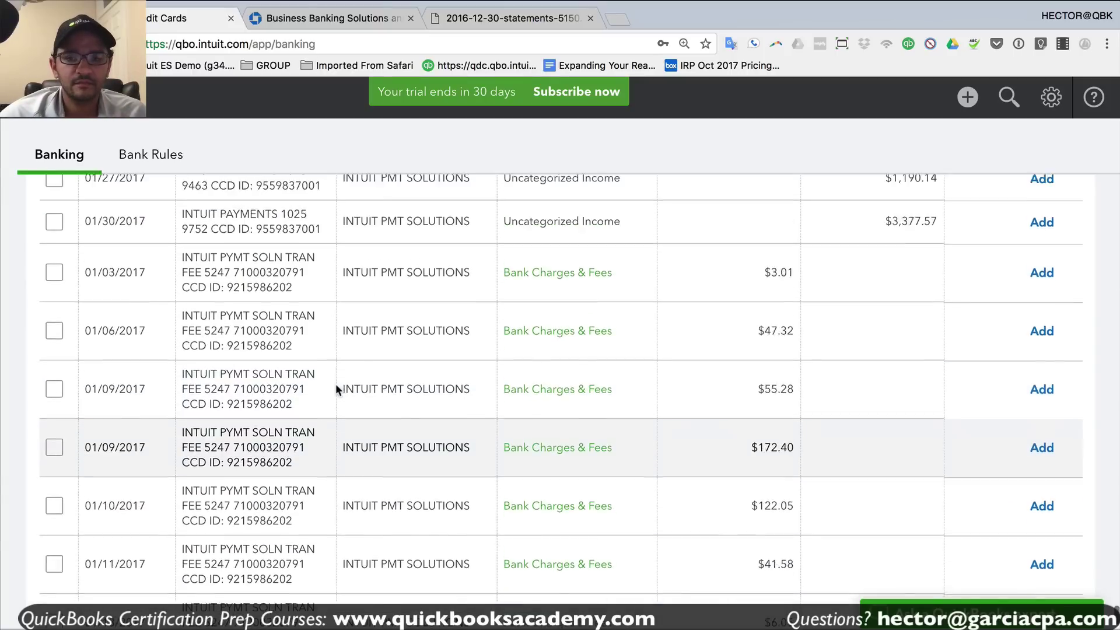
{"action": "scroll", "coordinate": [336, 388], "scroll_direction": "down", "scroll_amount": 1}
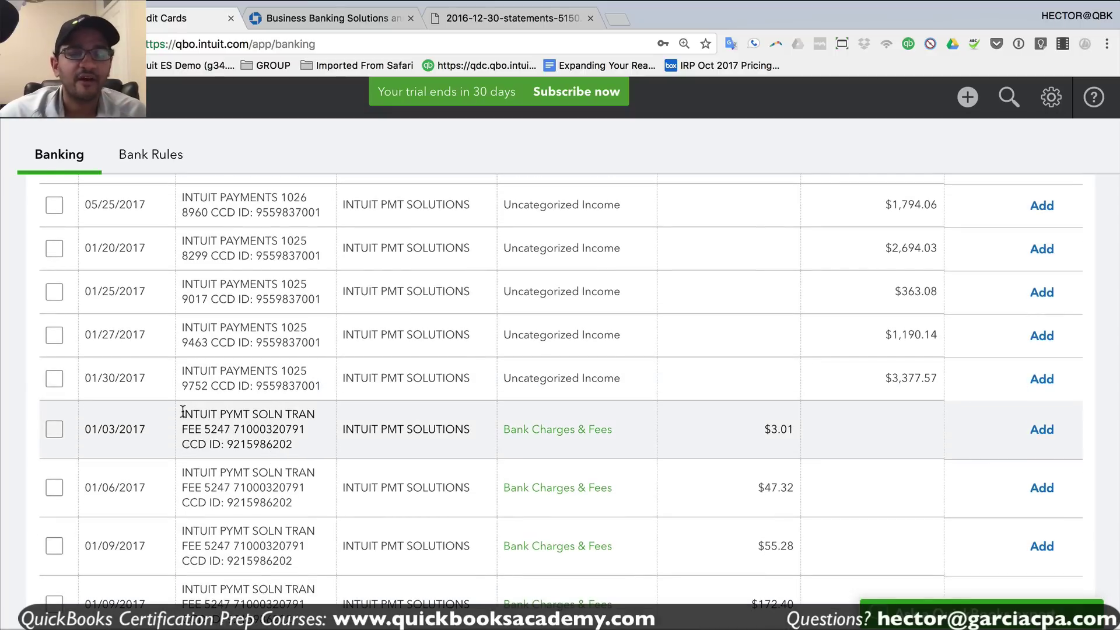
- Add the 01/03/2017 $3.01 INTUIT PMT SOLUTIONS fee as Bank Charges & Fees
{"action": "left_click_drag", "start_coordinate": [182, 412], "coordinate": [299, 440]}
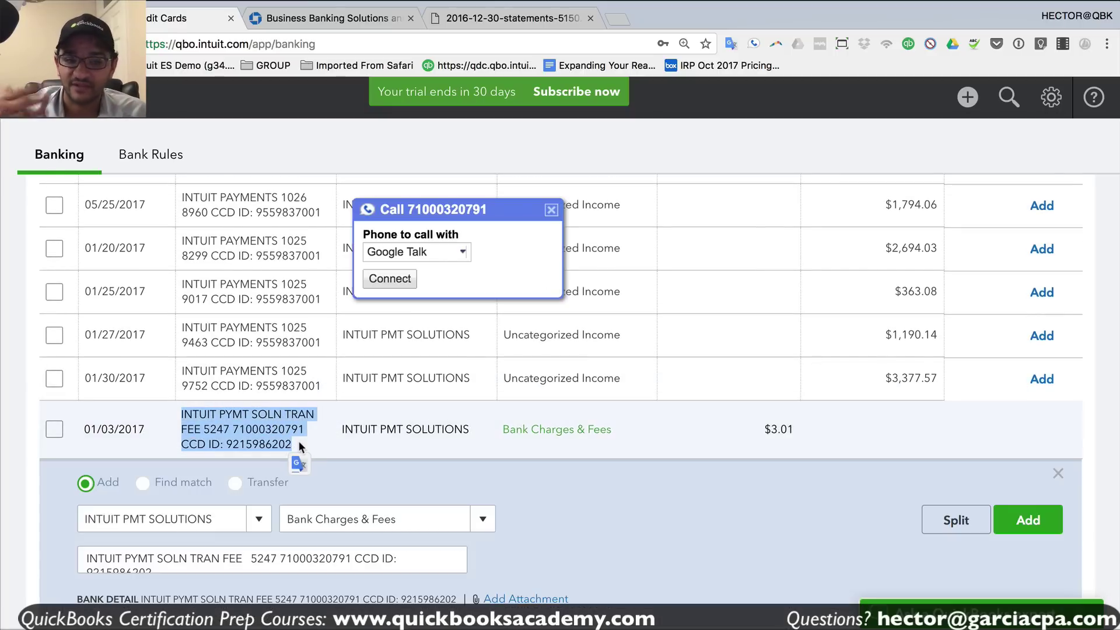
{"action": "left_click", "coordinate": [303, 435]}
{"action": "scroll", "coordinate": [239, 285], "scroll_direction": "down", "scroll_amount": 3}
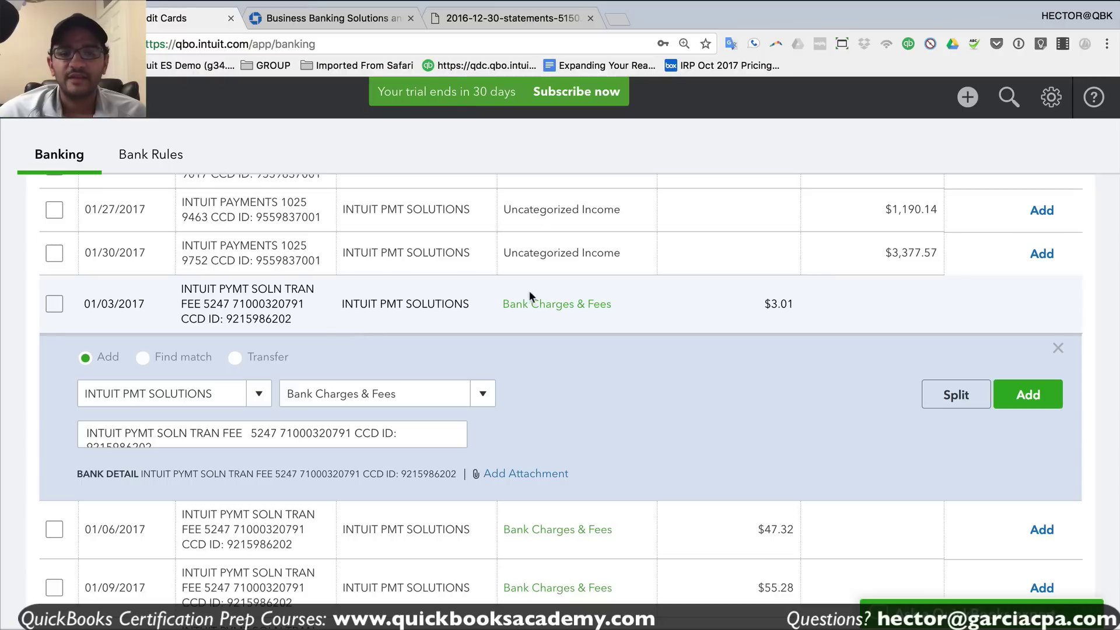
{"action": "scroll", "coordinate": [661, 301], "scroll_direction": "down", "scroll_amount": 2}
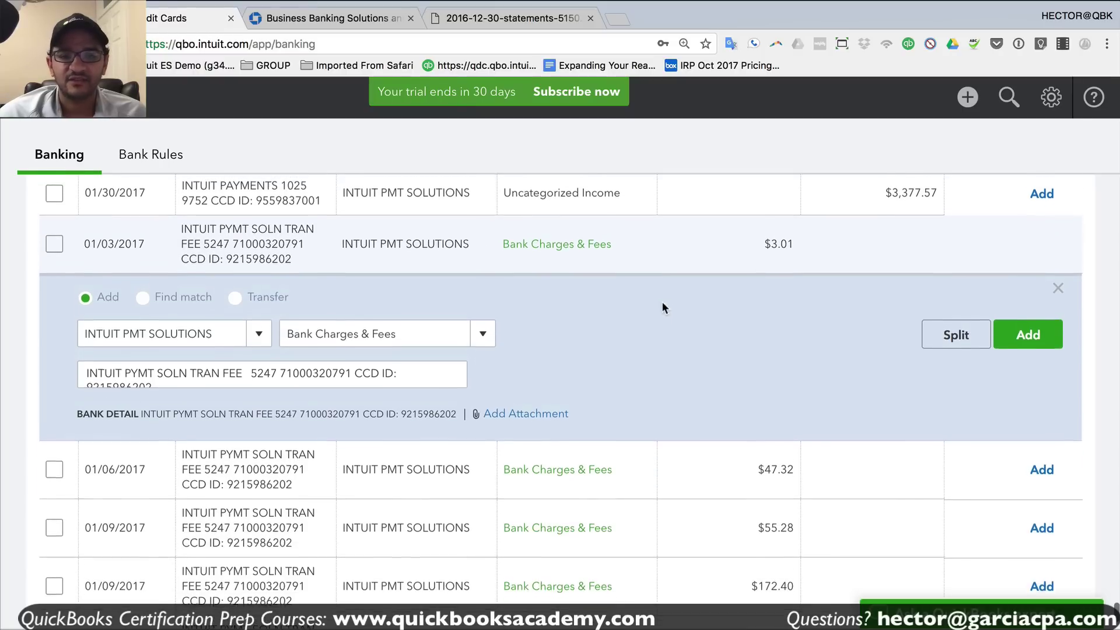
{"action": "scroll", "coordinate": [662, 301], "scroll_direction": "up", "scroll_amount": 1}
{"action": "left_click", "coordinate": [1028, 372]}
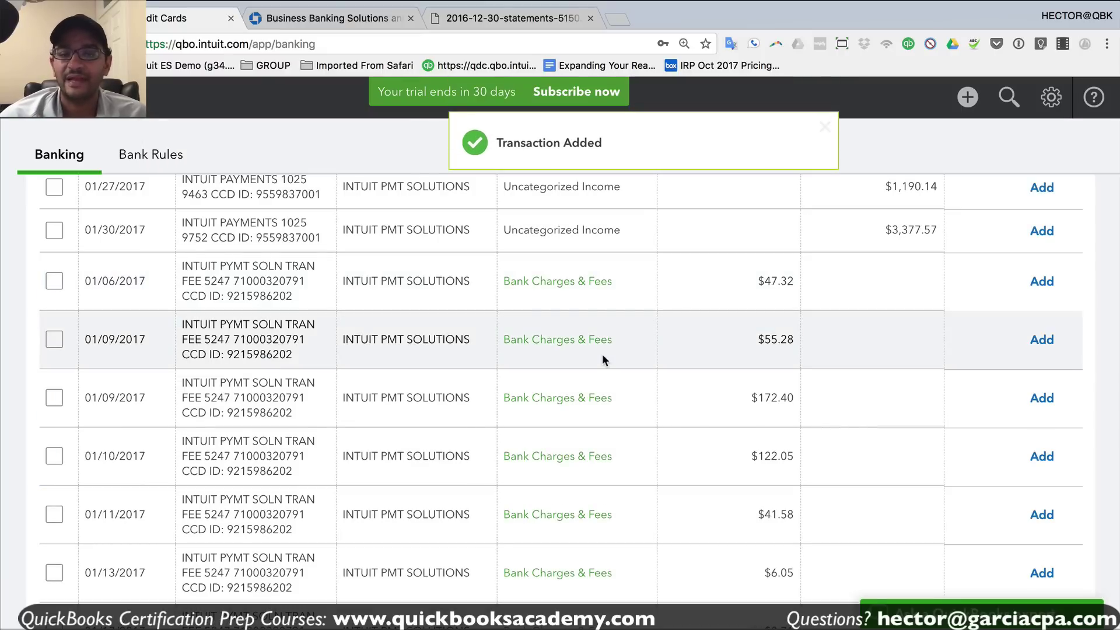
{"action": "scroll", "coordinate": [573, 280], "scroll_direction": "down", "scroll_amount": 3}
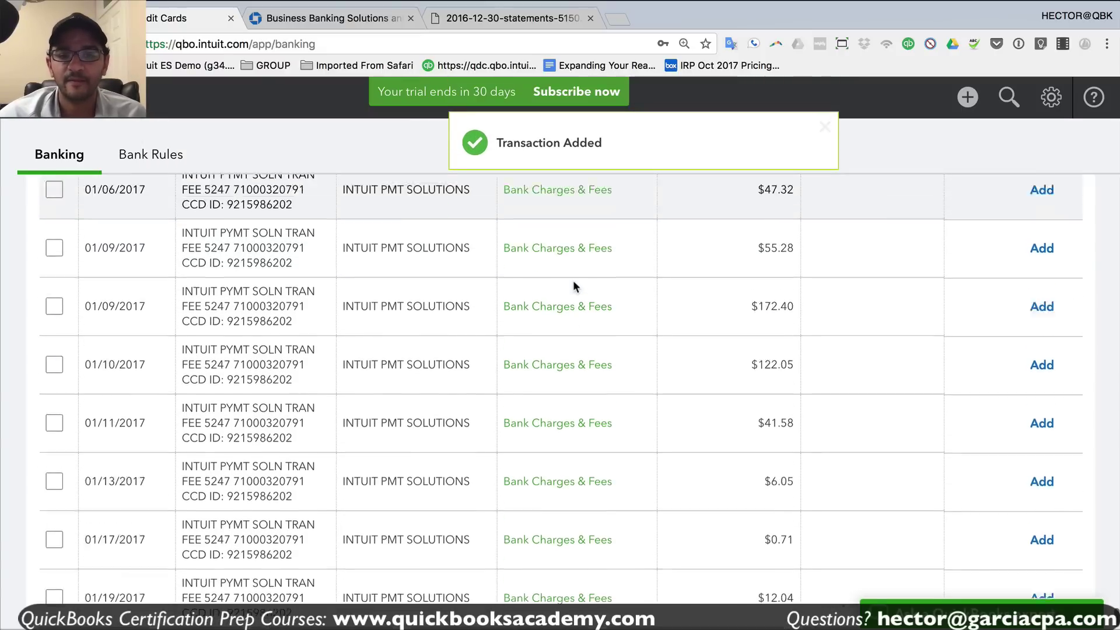
{"action": "scroll", "coordinate": [490, 286], "scroll_direction": "up", "scroll_amount": 2}
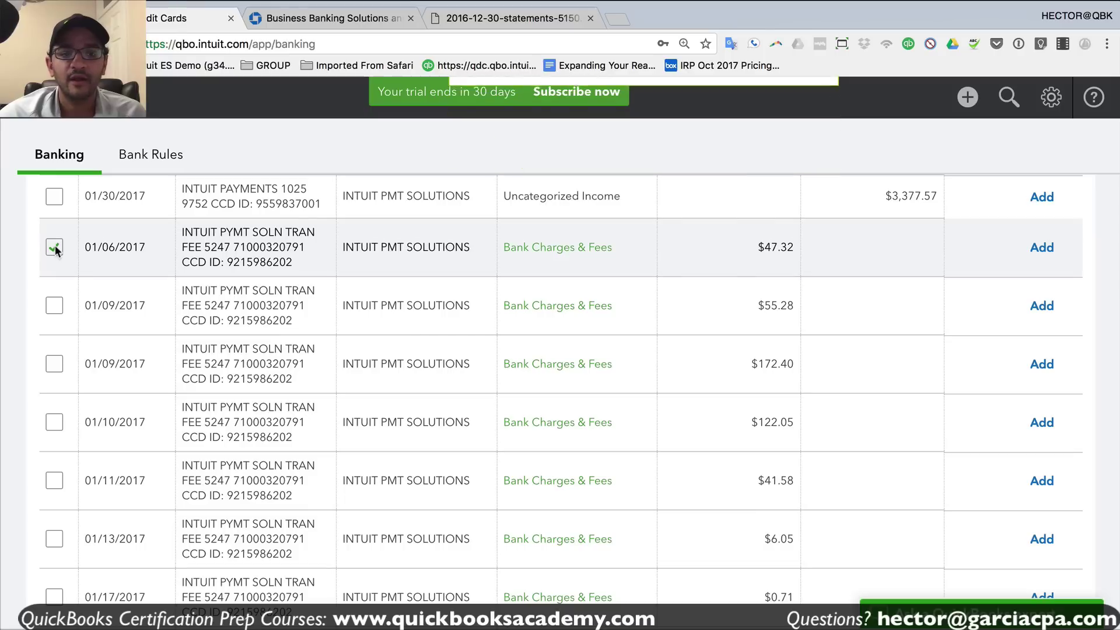
- Select the Intuit fee rows from 01/06/2017 through 01/19/2017
{"action": "left_click", "coordinate": [54, 247]}
{"action": "scroll", "coordinate": [397, 362], "scroll_direction": "down", "scroll_amount": 2}
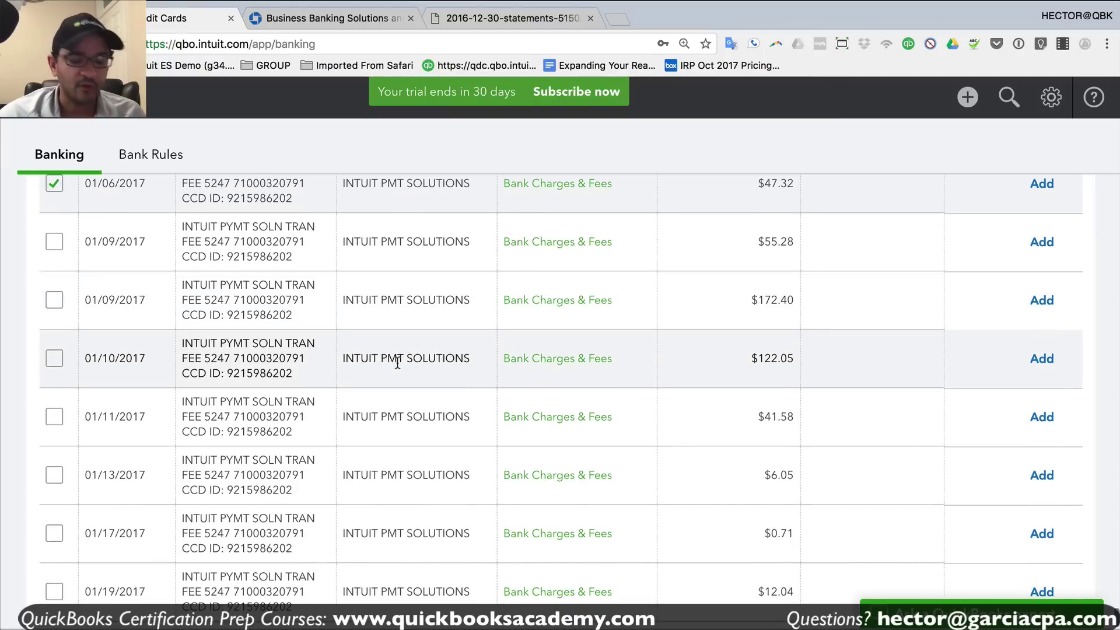
{"action": "scroll", "coordinate": [397, 362], "scroll_direction": "down", "scroll_amount": 2}
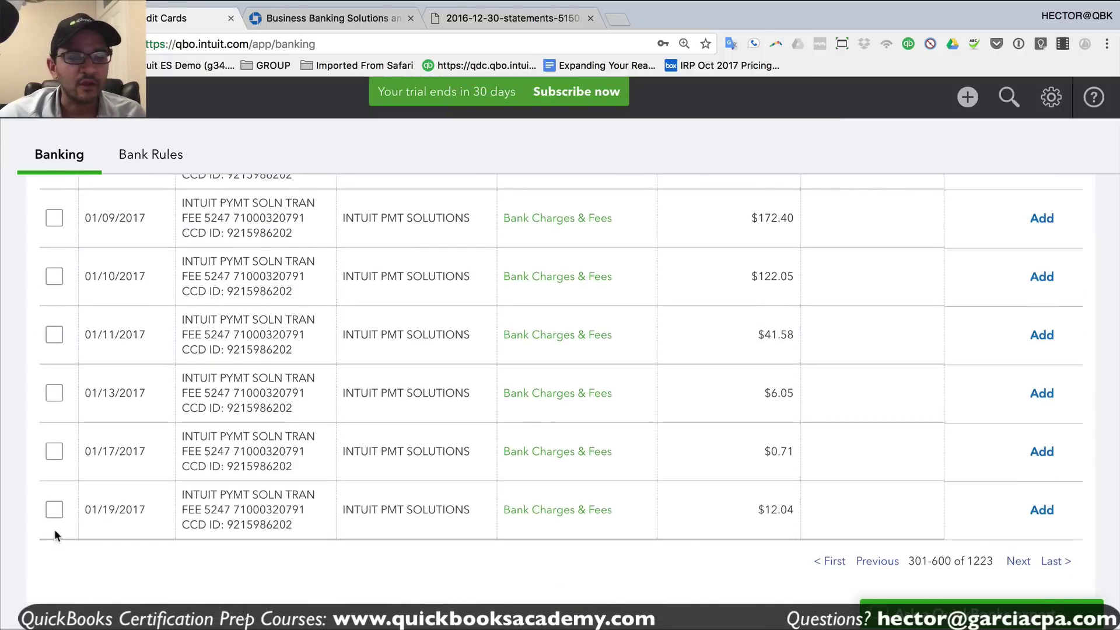
{"action": "left_click", "coordinate": [54, 510], "text": "shift"}
{"action": "scroll", "coordinate": [285, 474], "scroll_direction": "up", "scroll_amount": 6}
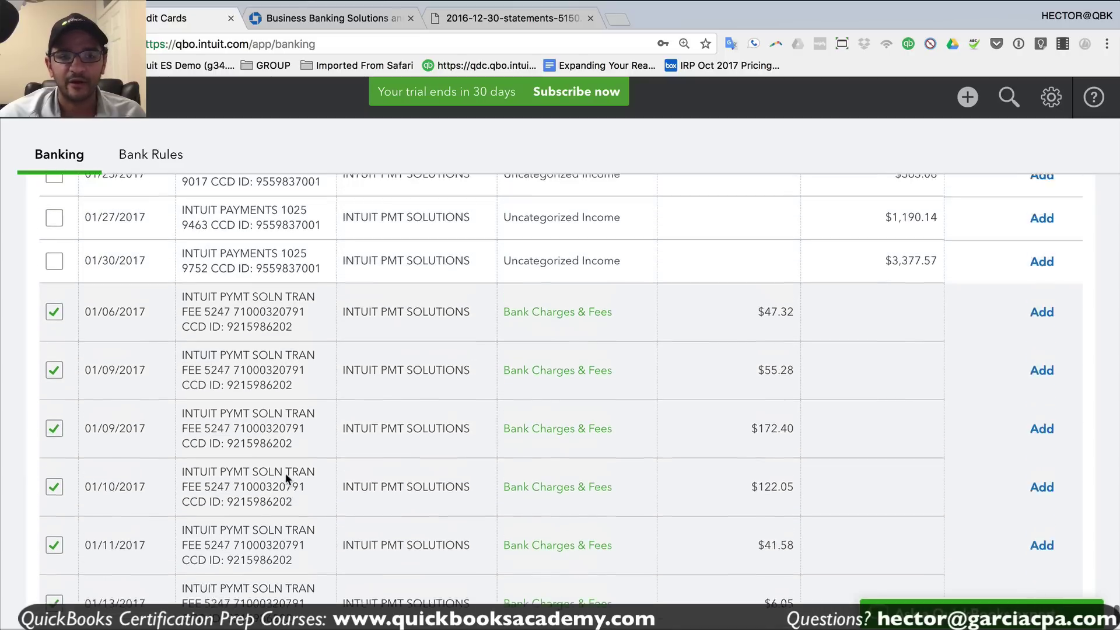
{"action": "scroll", "coordinate": [569, 446], "scroll_direction": "down", "scroll_amount": 3}
{"action": "scroll", "coordinate": [569, 446], "scroll_direction": "down", "scroll_amount": 2}
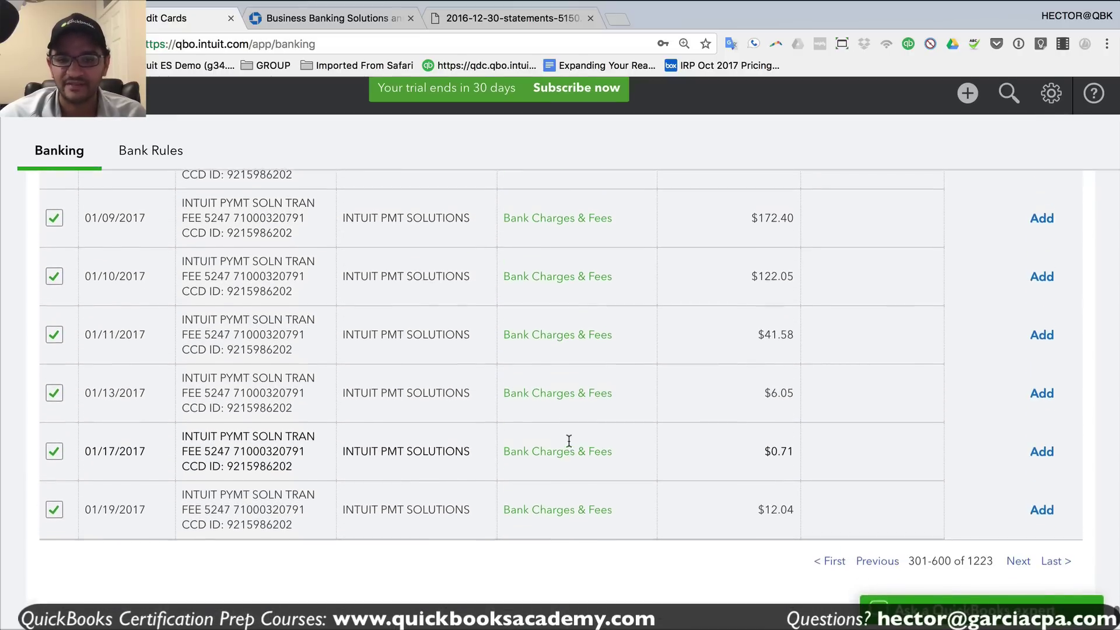
{"action": "scroll", "coordinate": [550, 355], "scroll_direction": "up", "scroll_amount": 3}
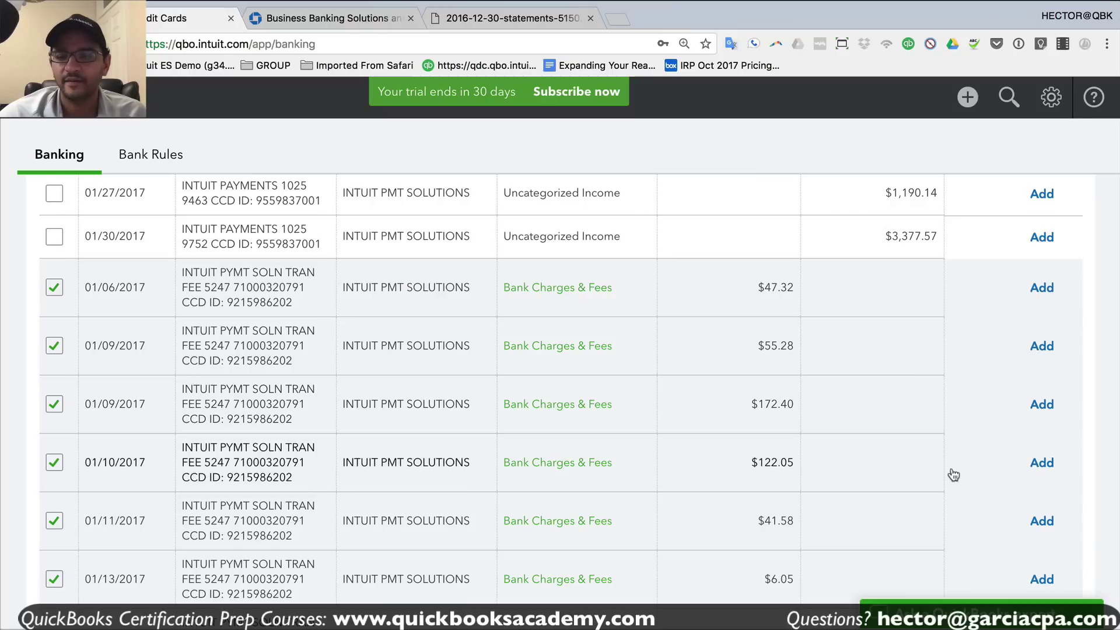
{"action": "scroll", "coordinate": [951, 470], "scroll_direction": "up", "scroll_amount": 5}
{"action": "scroll", "coordinate": [560, 385], "scroll_direction": "up", "scroll_amount": 10}
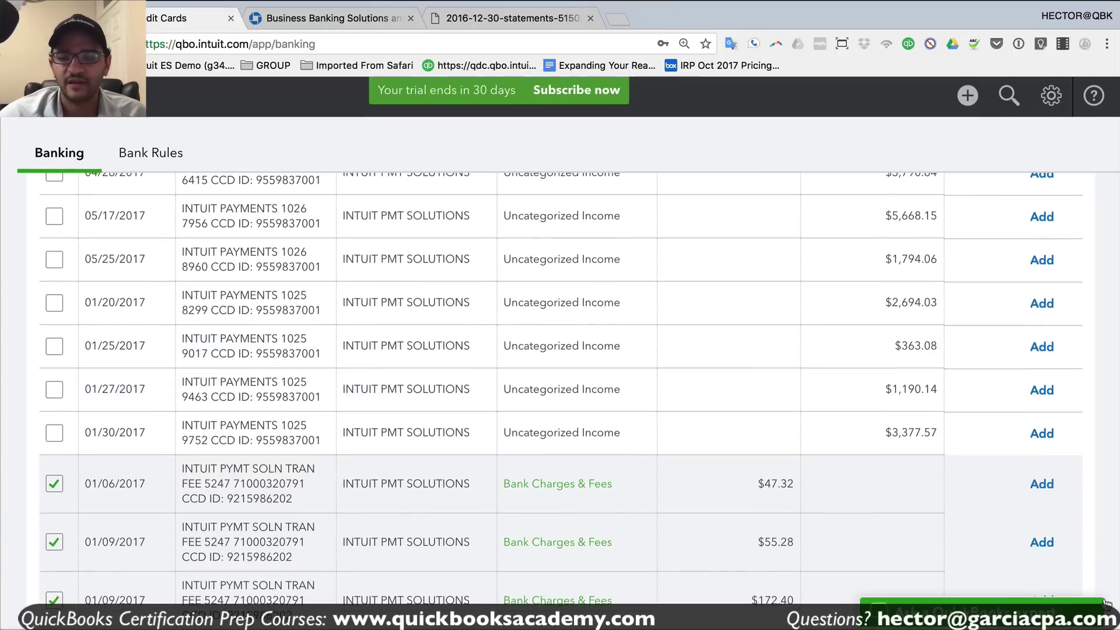
{"action": "scroll", "coordinate": [146, 368], "scroll_direction": "up", "scroll_amount": 10}
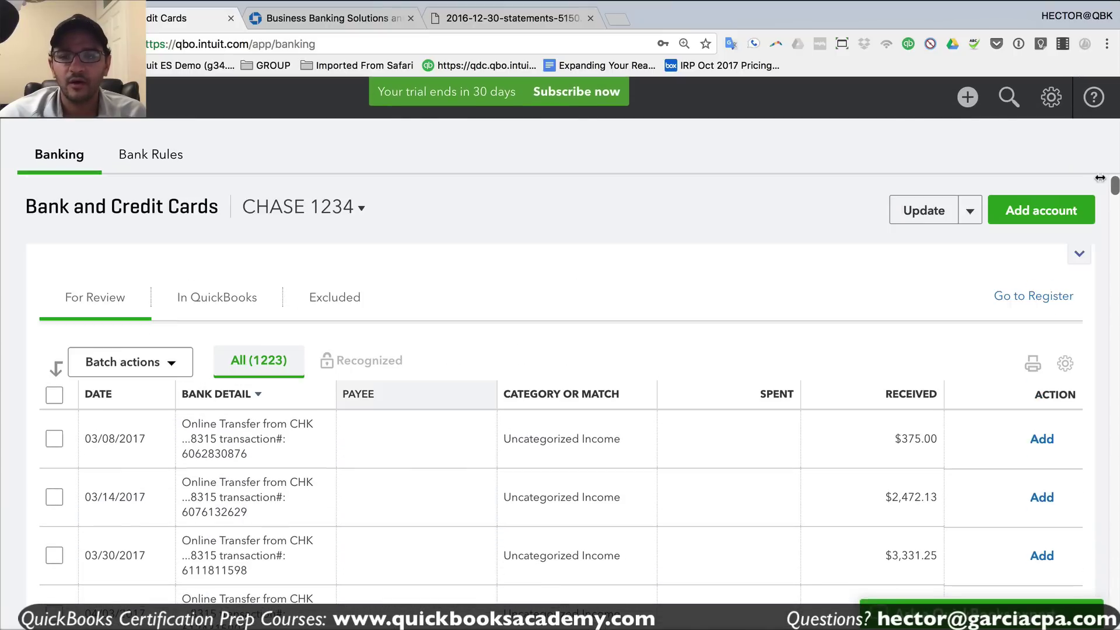
- Accept all the selected Intuit fees at once with Batch actions > Accept Selected
{"action": "left_click", "coordinate": [146, 368]}
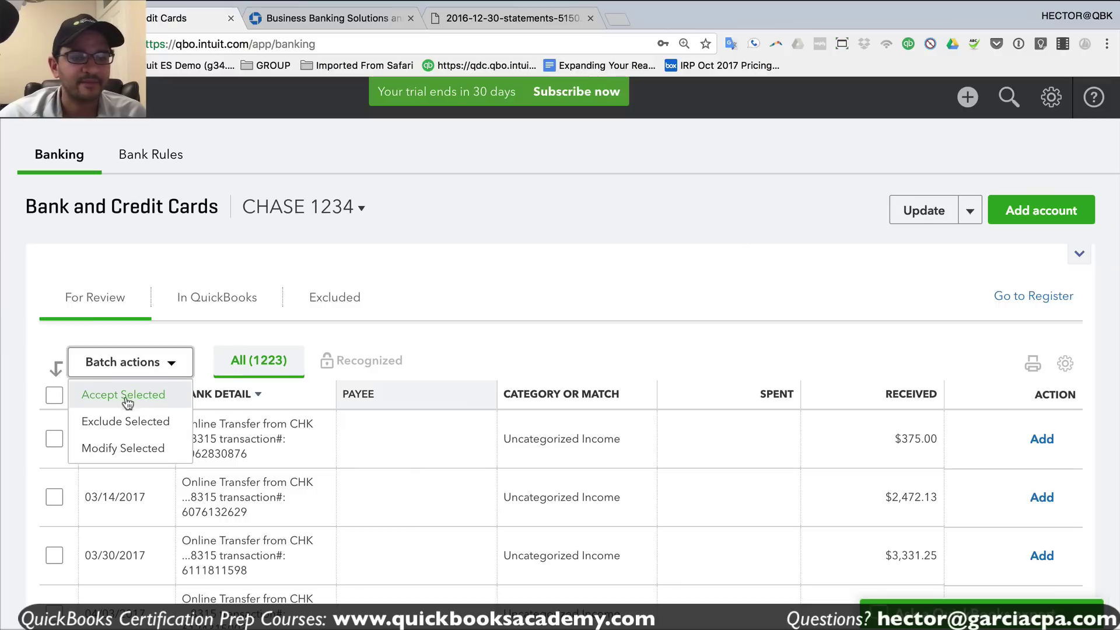
{"action": "left_click", "coordinate": [125, 396]}
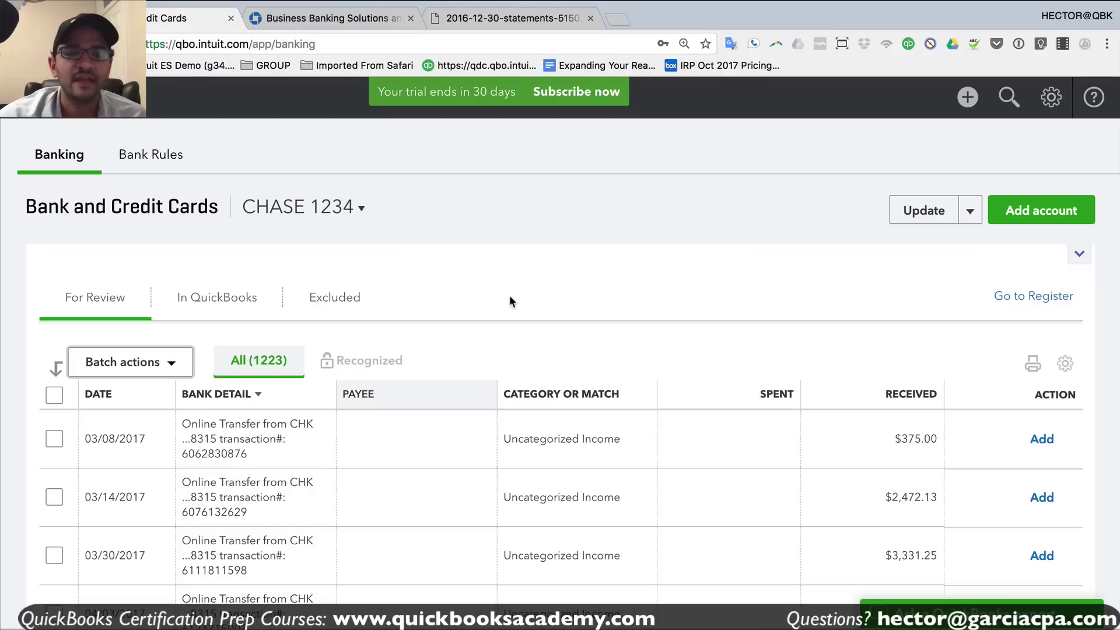
{"action": "scroll", "coordinate": [475, 373], "scroll_direction": "down", "scroll_amount": 10}
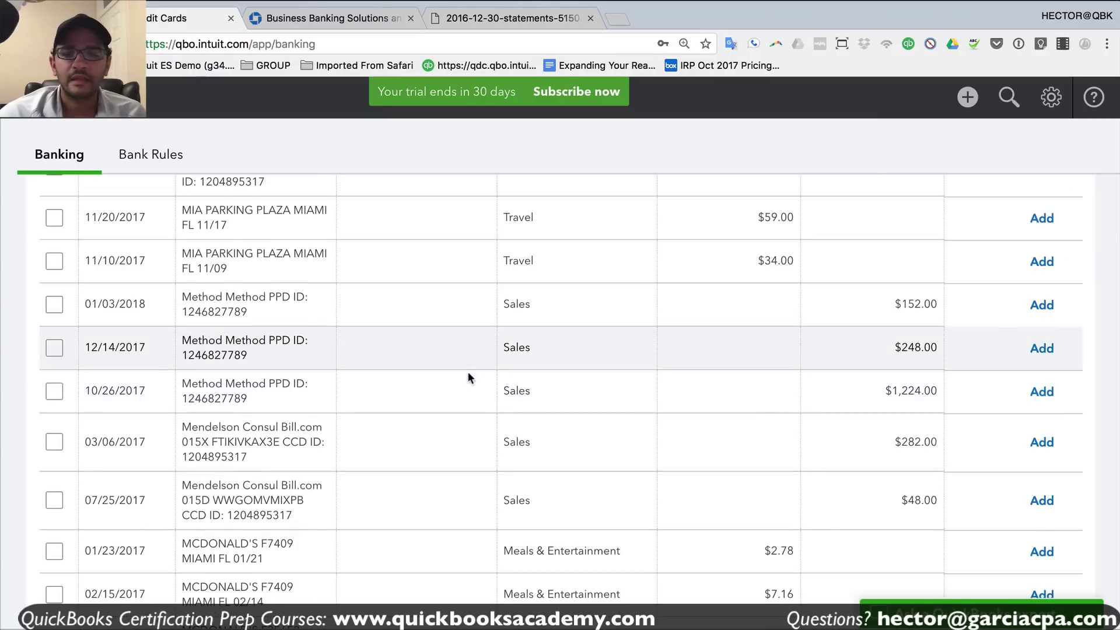
{"action": "scroll", "coordinate": [468, 378], "scroll_direction": "down", "scroll_amount": 5}
- Compare the store numbers in the 01/23 and 02/27/2017 McDONALD'S charge memos
{"action": "left_click", "coordinate": [237, 297]}
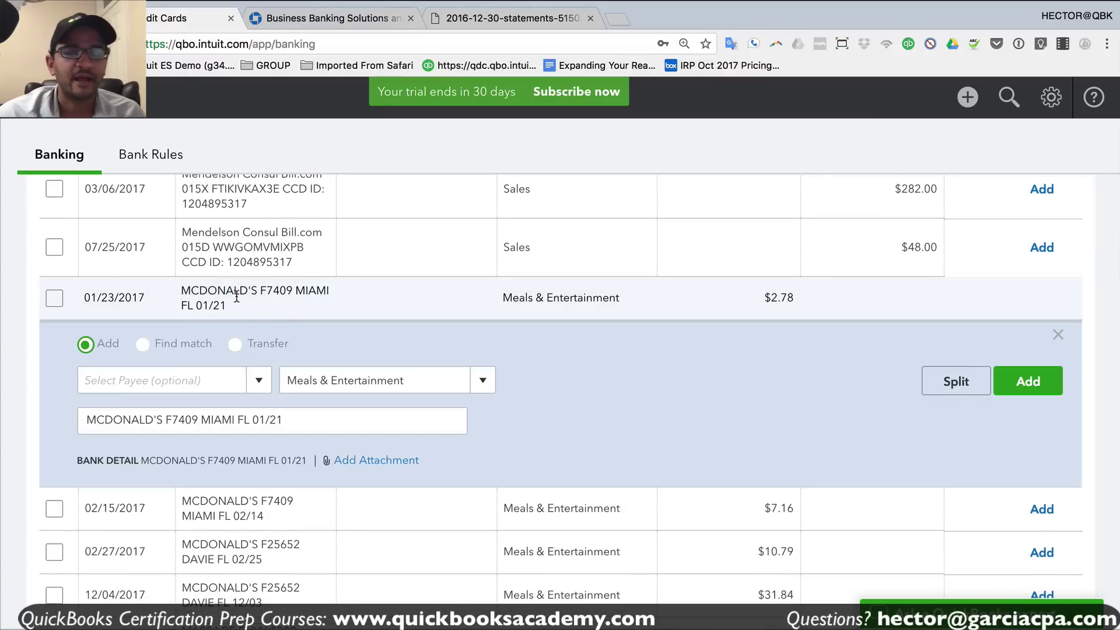
{"action": "scroll", "coordinate": [289, 302], "scroll_direction": "down", "scroll_amount": 1}
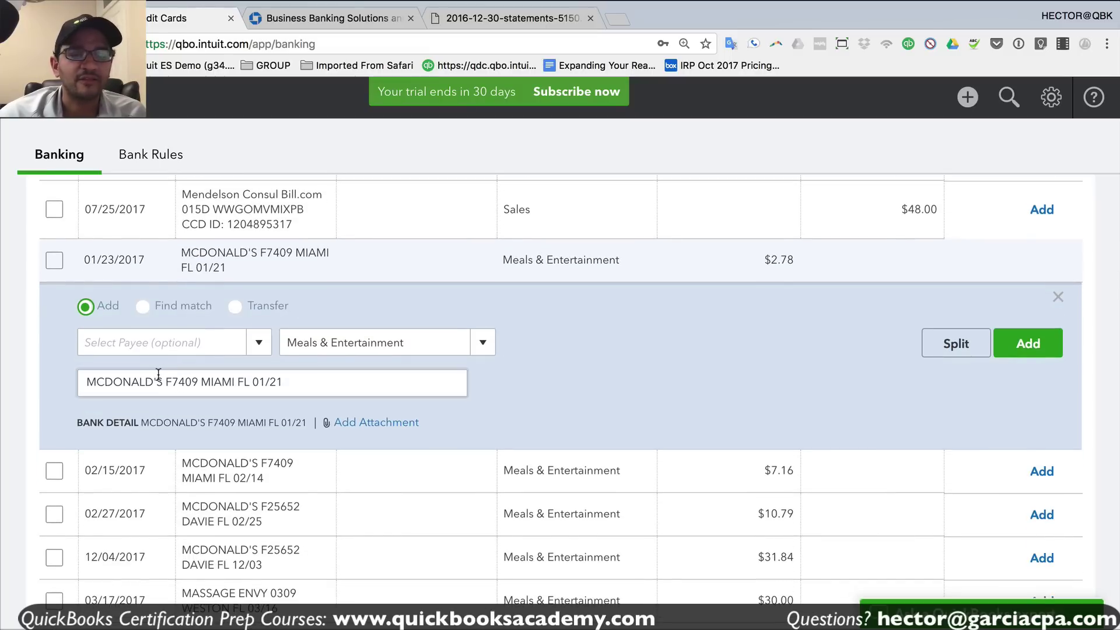
{"action": "left_click_drag", "start_coordinate": [170, 382], "coordinate": [192, 382]}
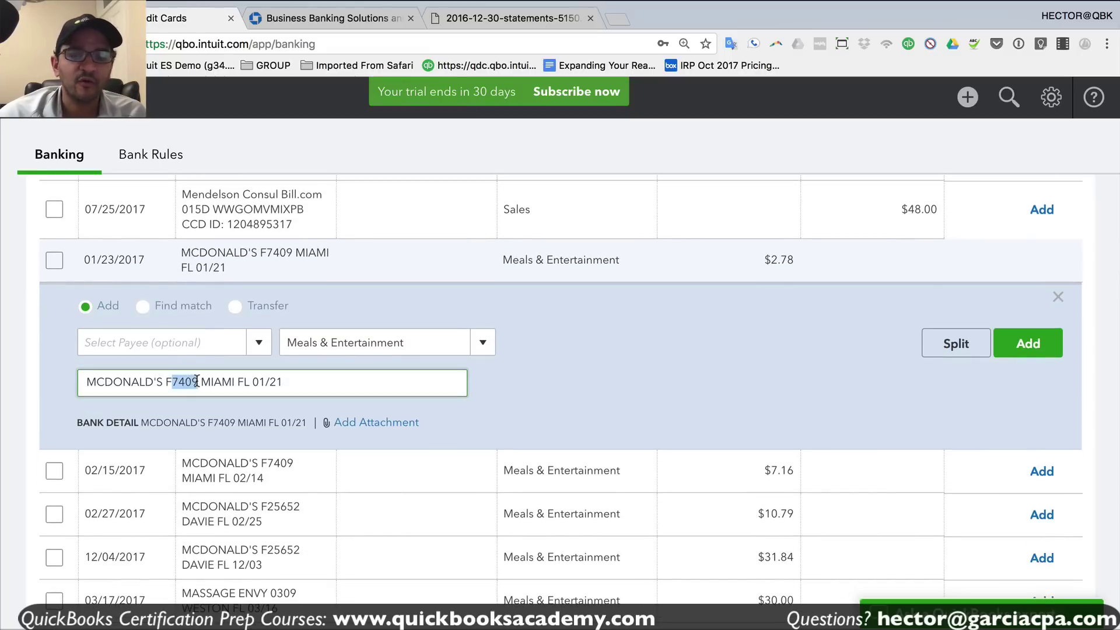
{"action": "left_click", "coordinate": [301, 505]}
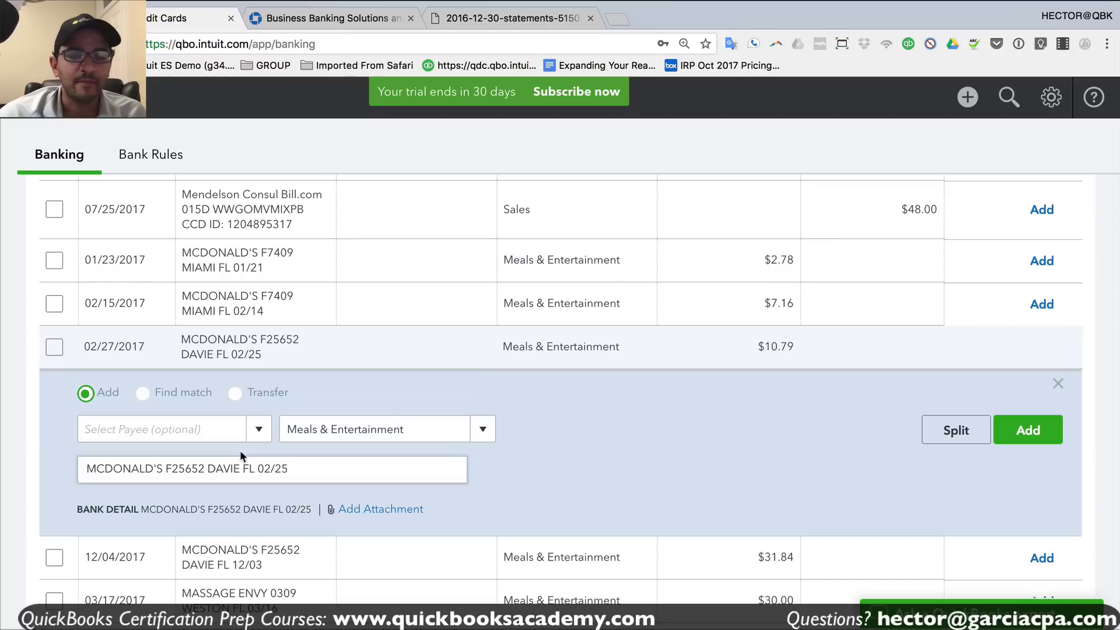
{"action": "left_click_drag", "start_coordinate": [172, 468], "coordinate": [205, 468]}
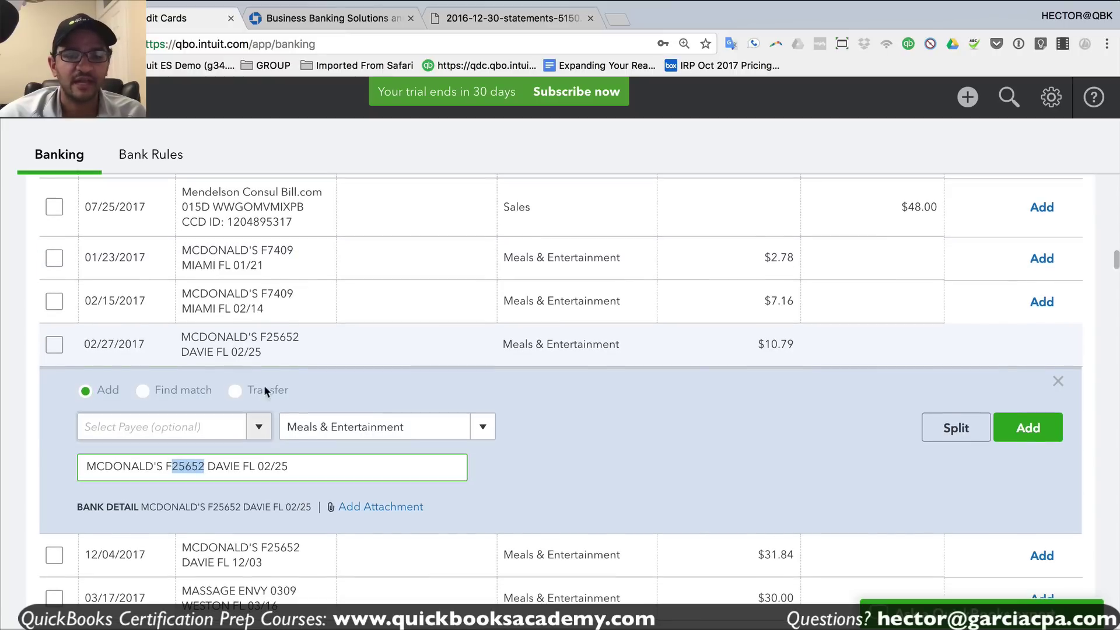
{"action": "left_click", "coordinate": [257, 261]}
- Create the payee MC DONALDS'S and save it as a Vendor
{"action": "left_click", "coordinate": [185, 347]}
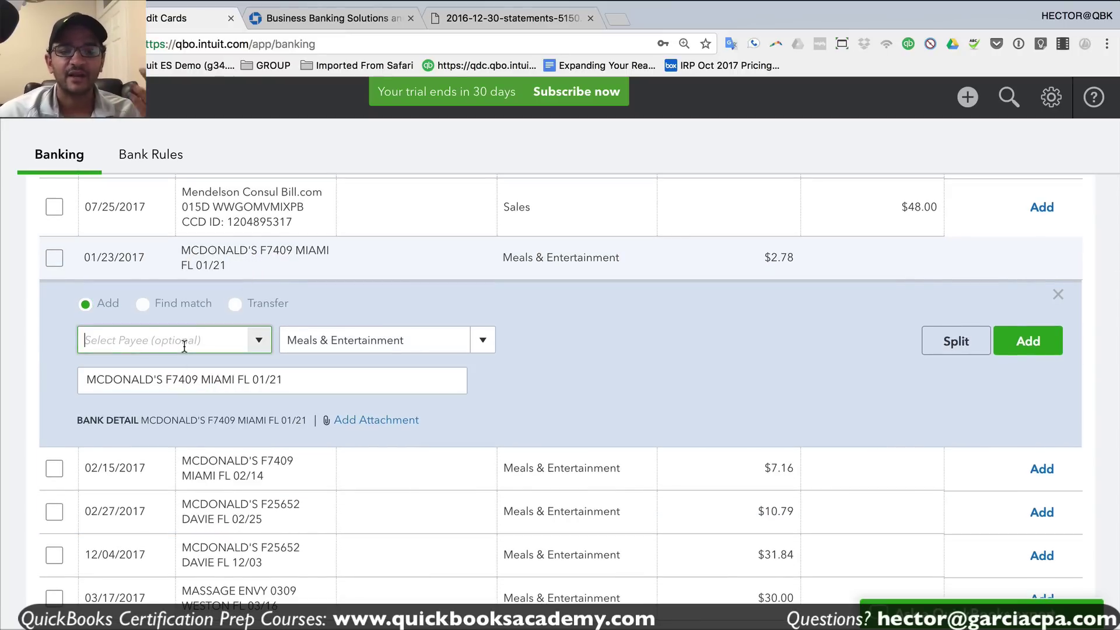
{"action": "type", "text": "MC"}
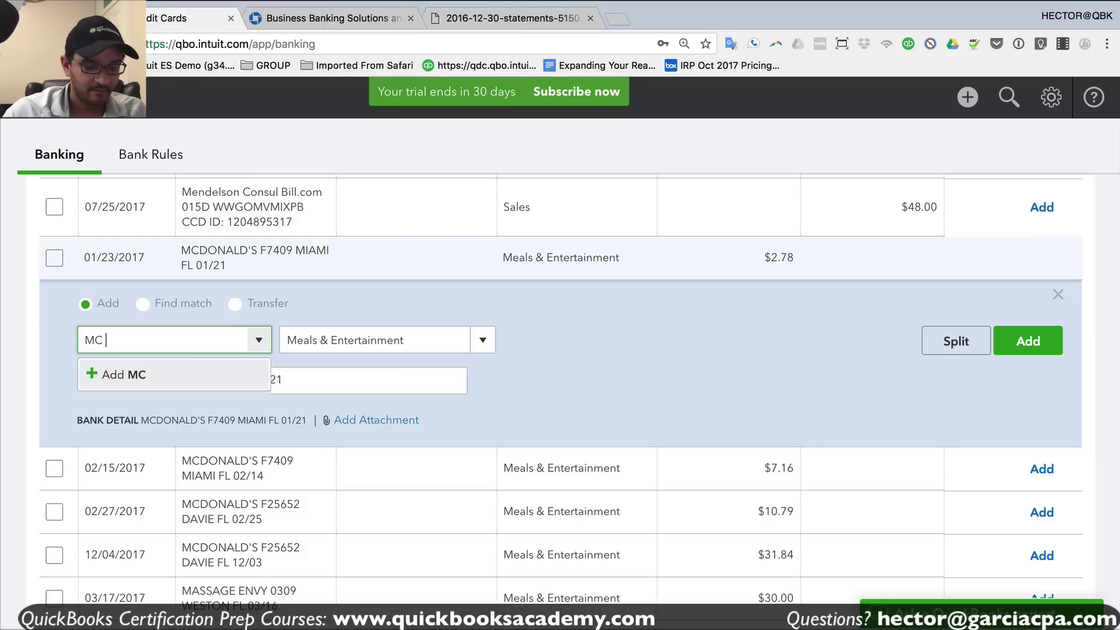
{"action": "type", "text": " DONAND"}
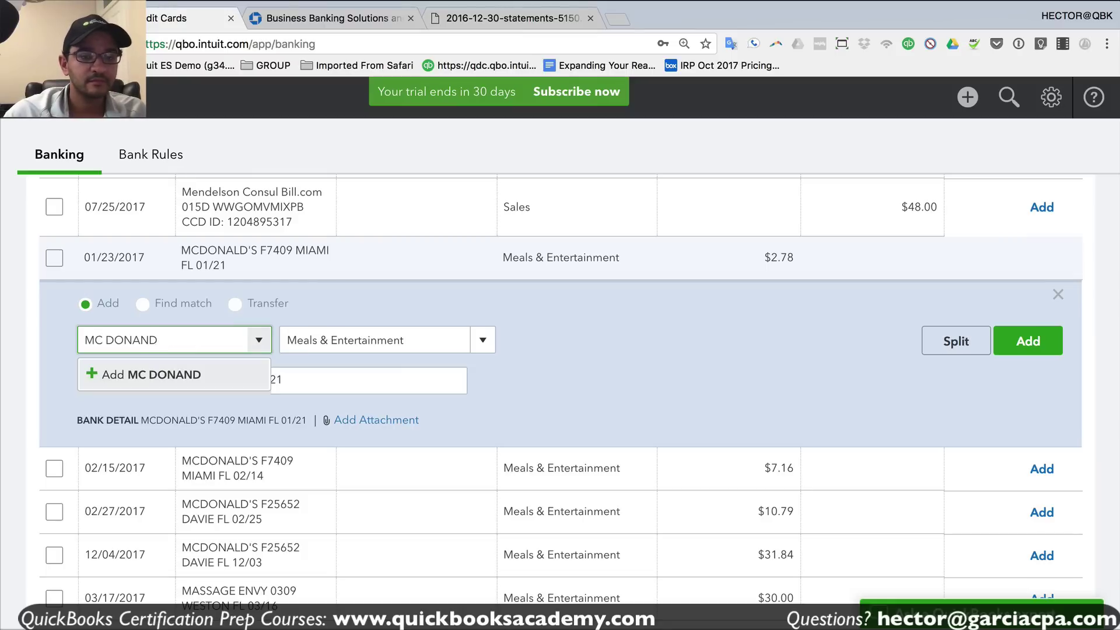
{"action": "key", "text": "BackSpace"}
{"action": "key", "text": "BackSpace"}
{"action": "type", "text": "LDS'S"}
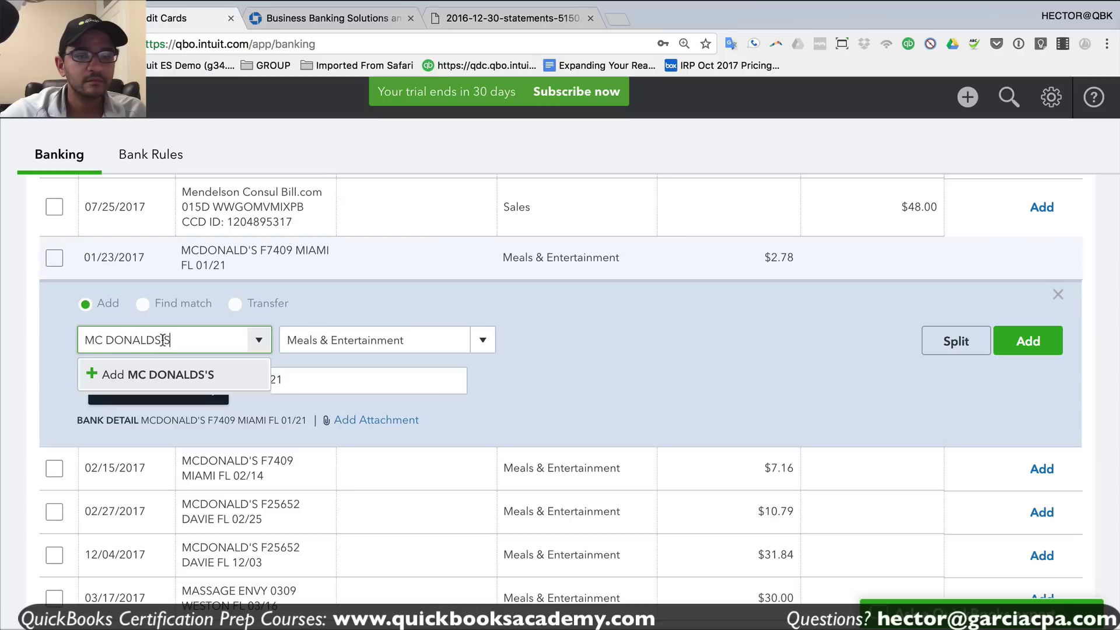
{"action": "left_click", "coordinate": [168, 375]}
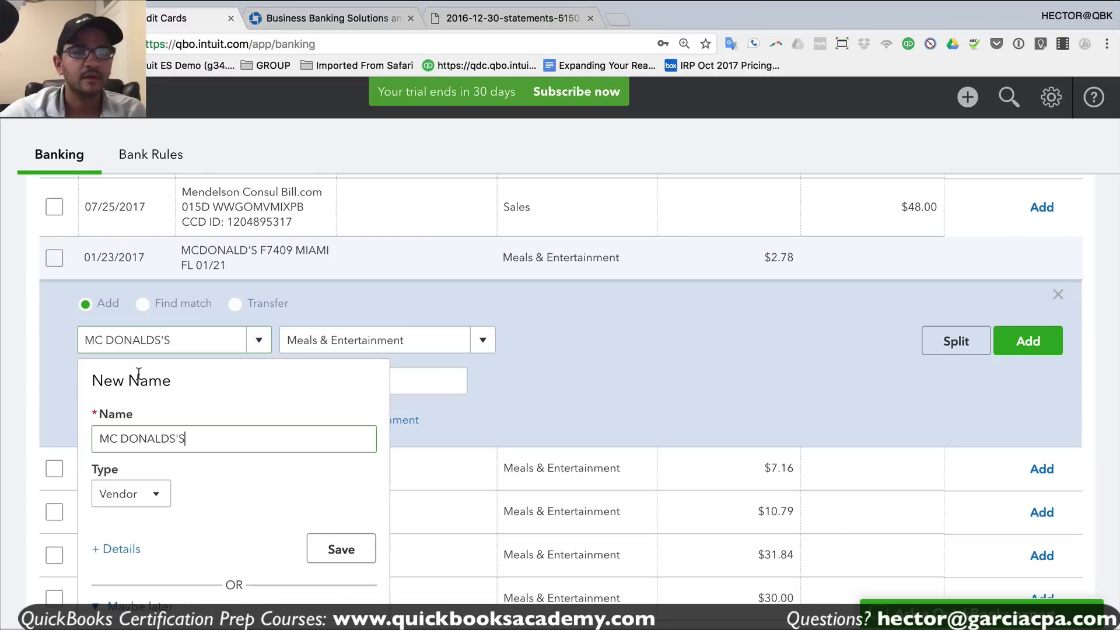
{"action": "left_click", "coordinate": [342, 549]}
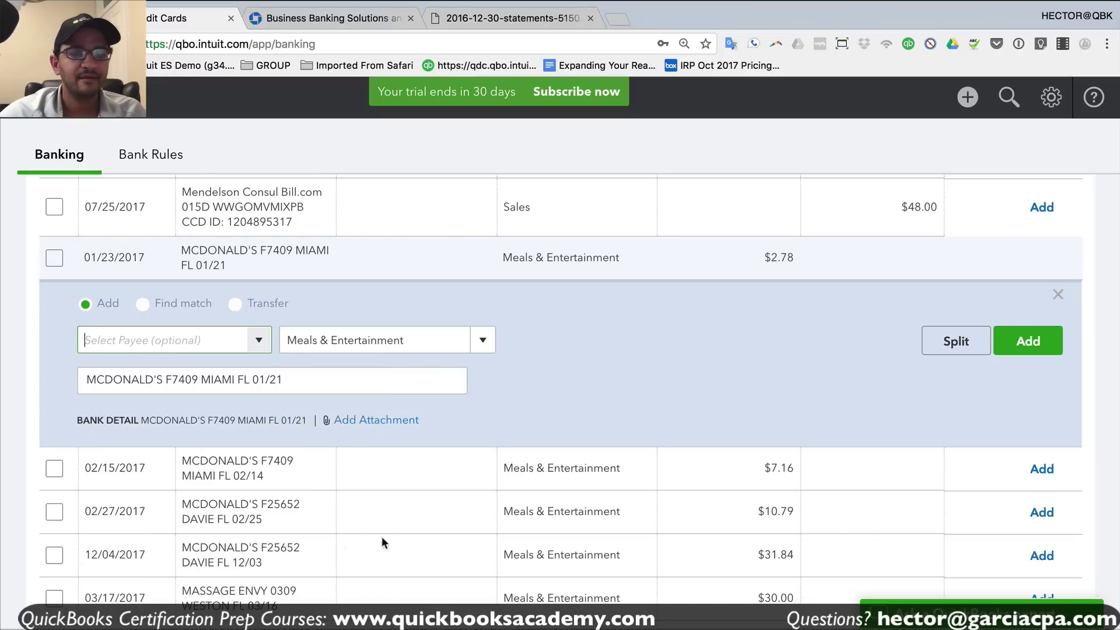
- Add the 01/23, 02/15 and remaining McDonald's charges as Meals & Entertainment
{"action": "left_click", "coordinate": [430, 346]}
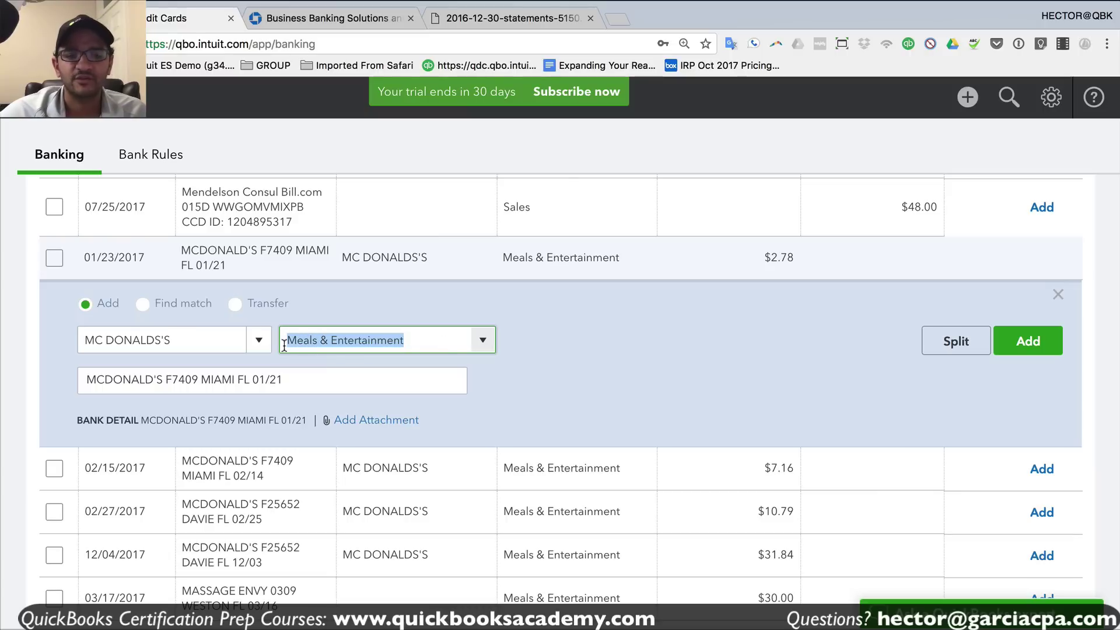
{"action": "left_click", "coordinate": [1029, 344]}
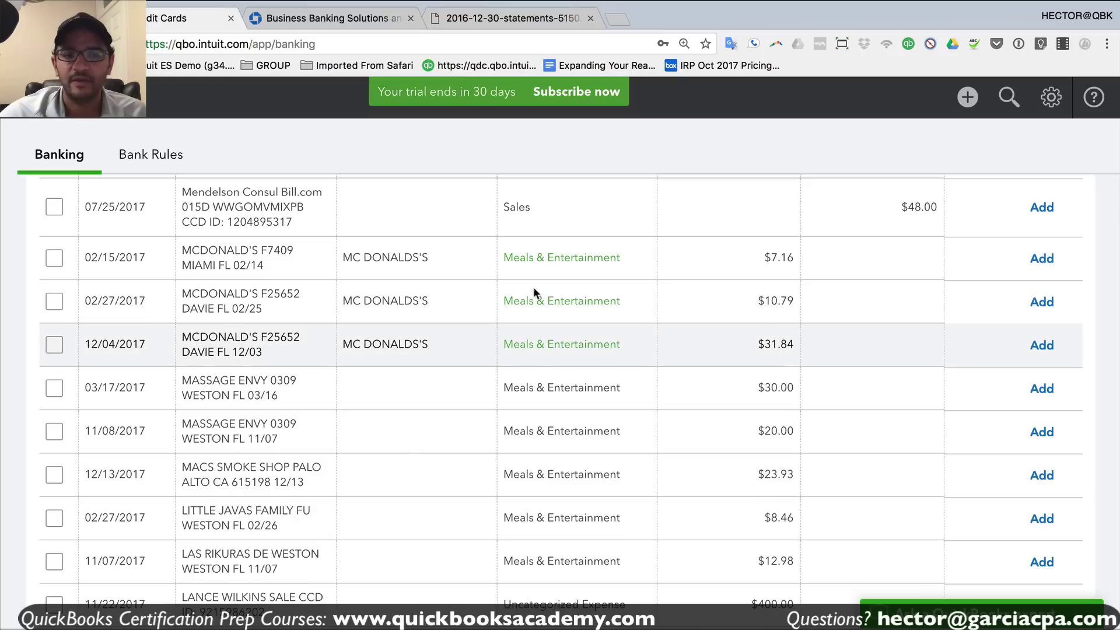
{"action": "left_click", "coordinate": [1043, 266]}
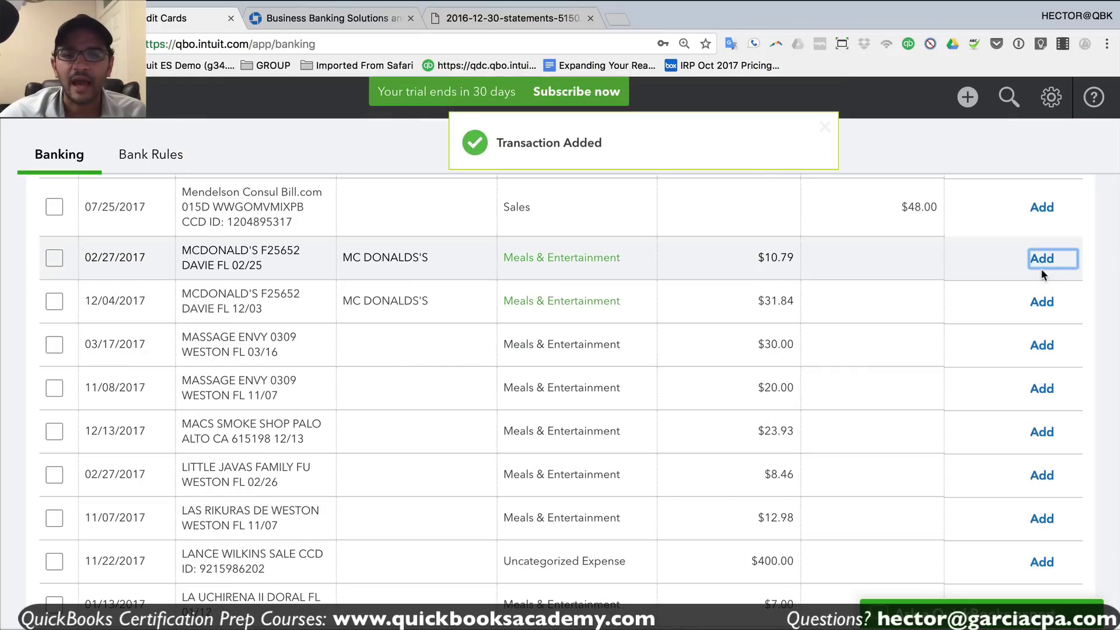
{"action": "left_click", "coordinate": [1041, 263]}
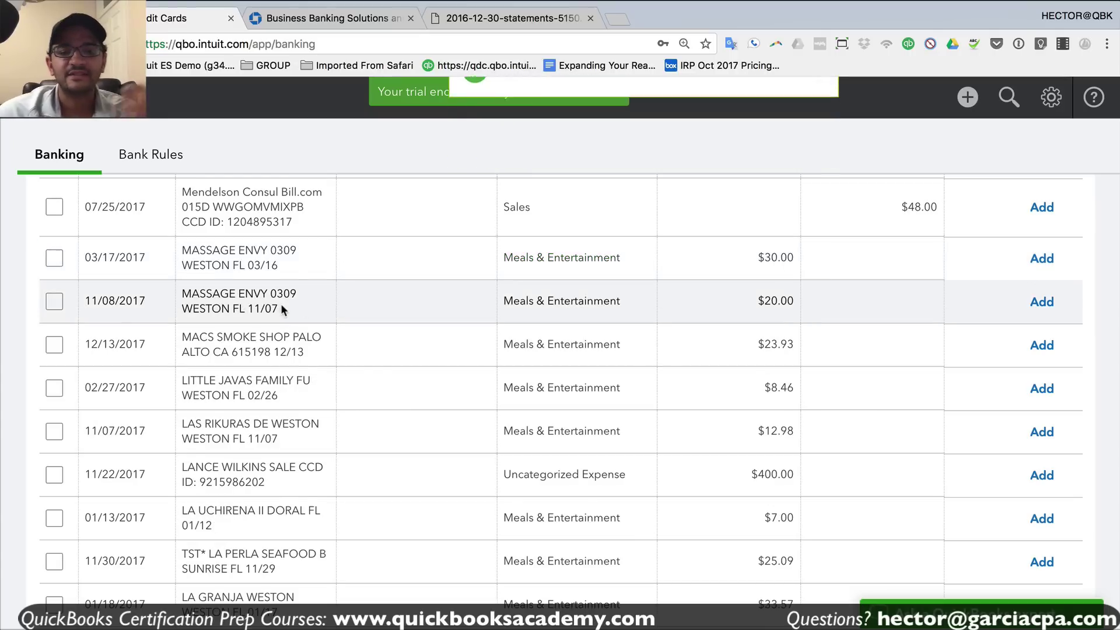
- Open the 11/08 Massage Envy transaction and review its Meals & Entertainment category
{"action": "scroll", "coordinate": [281, 304], "scroll_direction": "down", "scroll_amount": 1}
{"action": "scroll", "coordinate": [294, 384], "scroll_direction": "up", "scroll_amount": 1}
{"action": "left_click_drag", "start_coordinate": [217, 261], "coordinate": [269, 275]}
{"action": "left_click", "coordinate": [247, 264]}
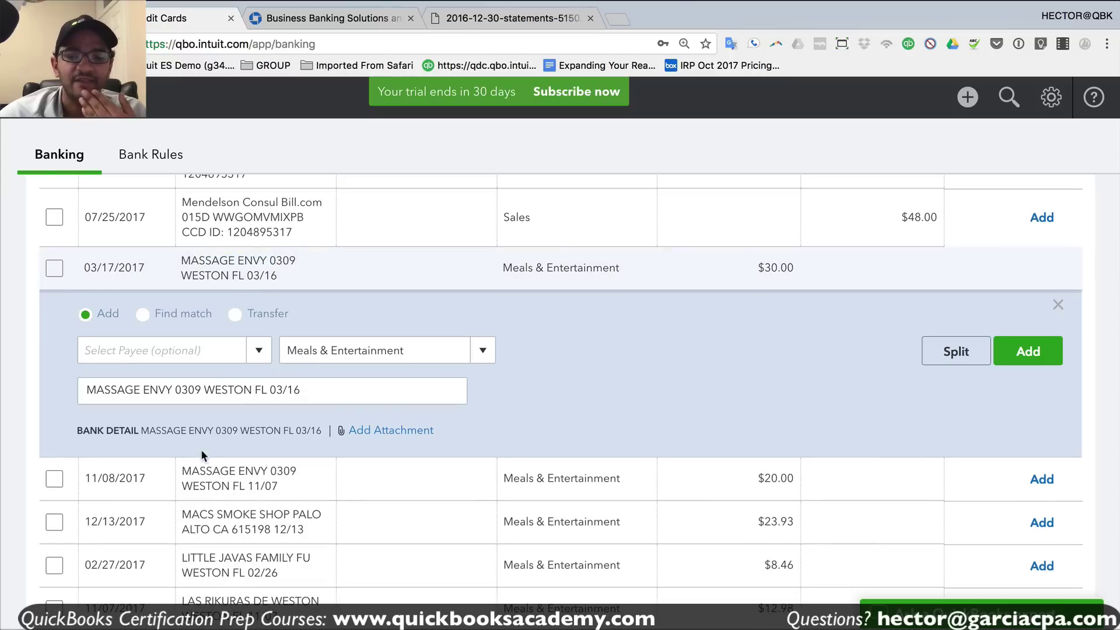
{"action": "left_click_drag", "start_coordinate": [182, 466], "coordinate": [253, 470]}
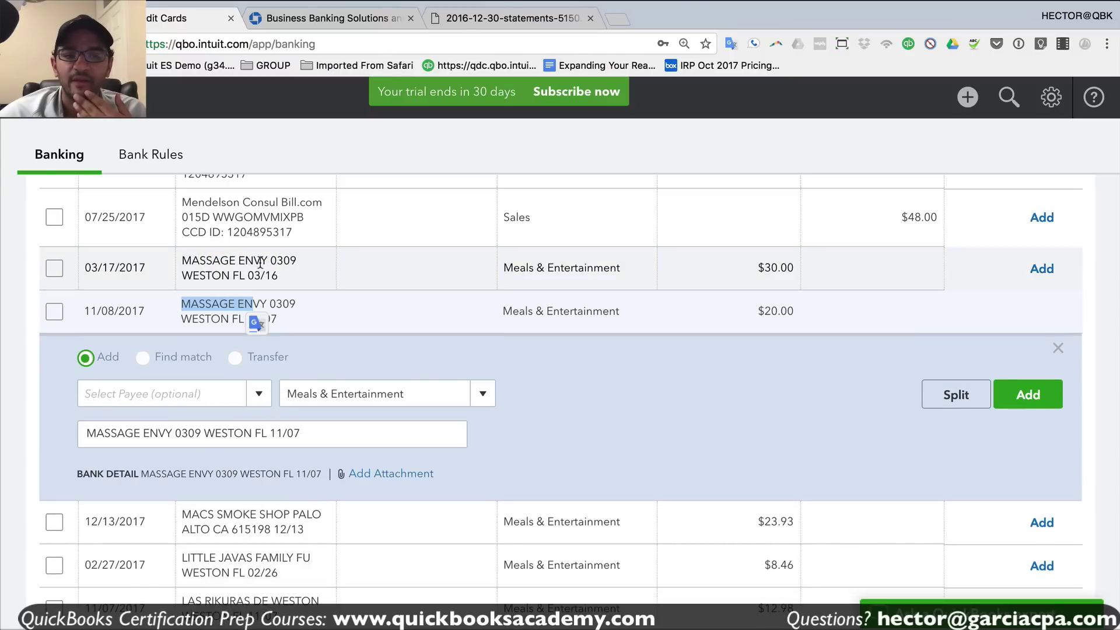
{"action": "left_click", "coordinate": [437, 395]}
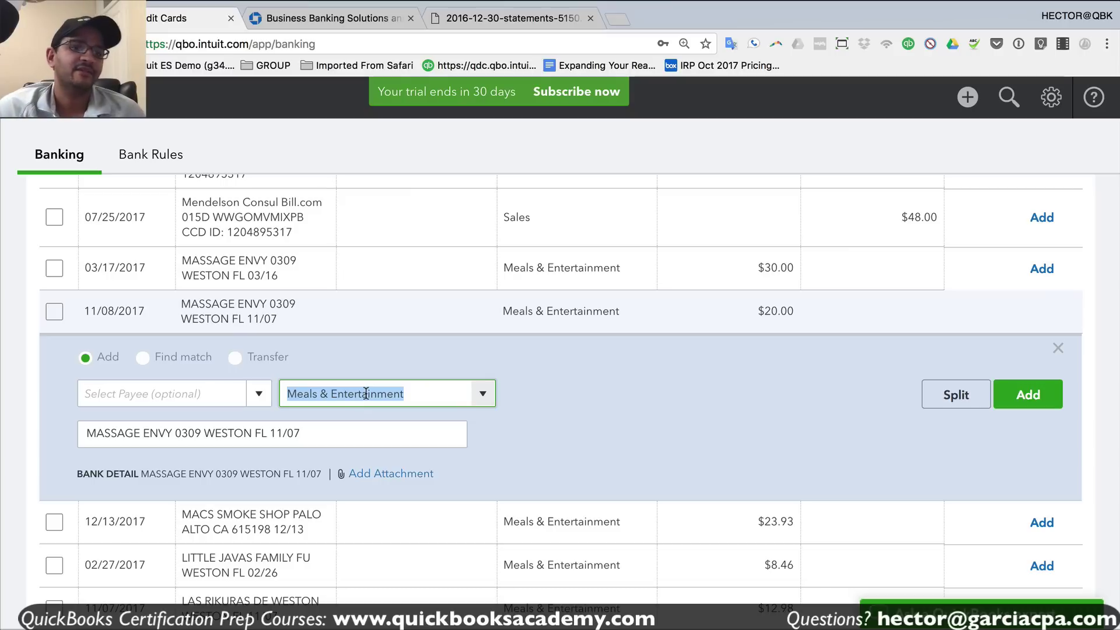
- Save MASSAGE ENVY as a new vendor payee and start typing category SHAREHOLDER
{"action": "left_click", "coordinate": [171, 403]}
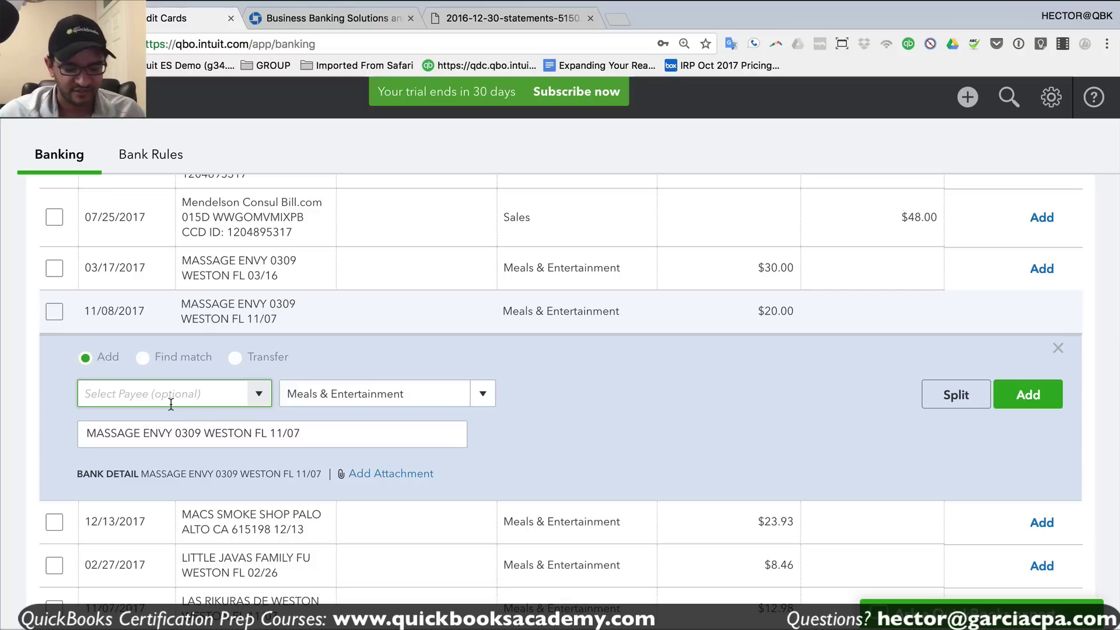
{"action": "type", "text": "MASSA"}
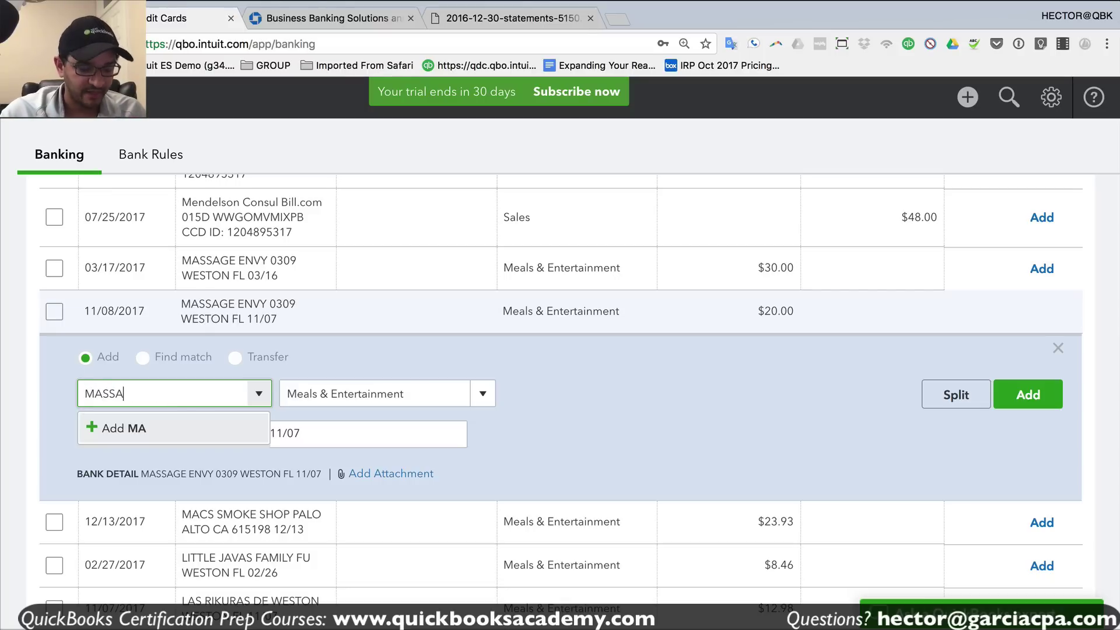
{"action": "type", "text": "GE ENV"}
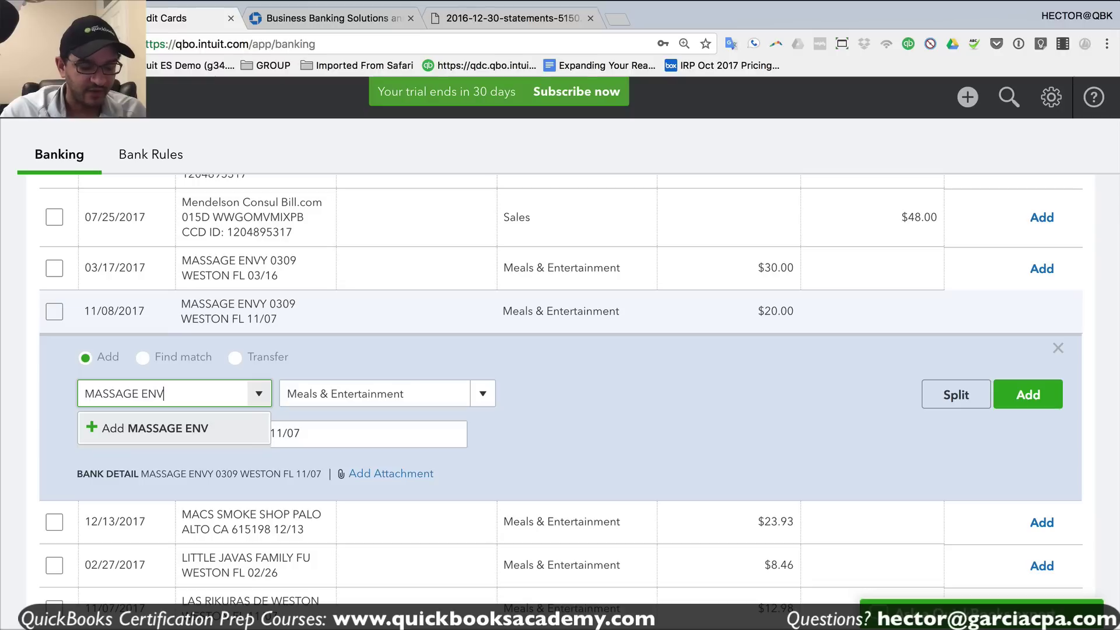
{"action": "type", "text": "Y"}
{"action": "left_click", "coordinate": [156, 430]}
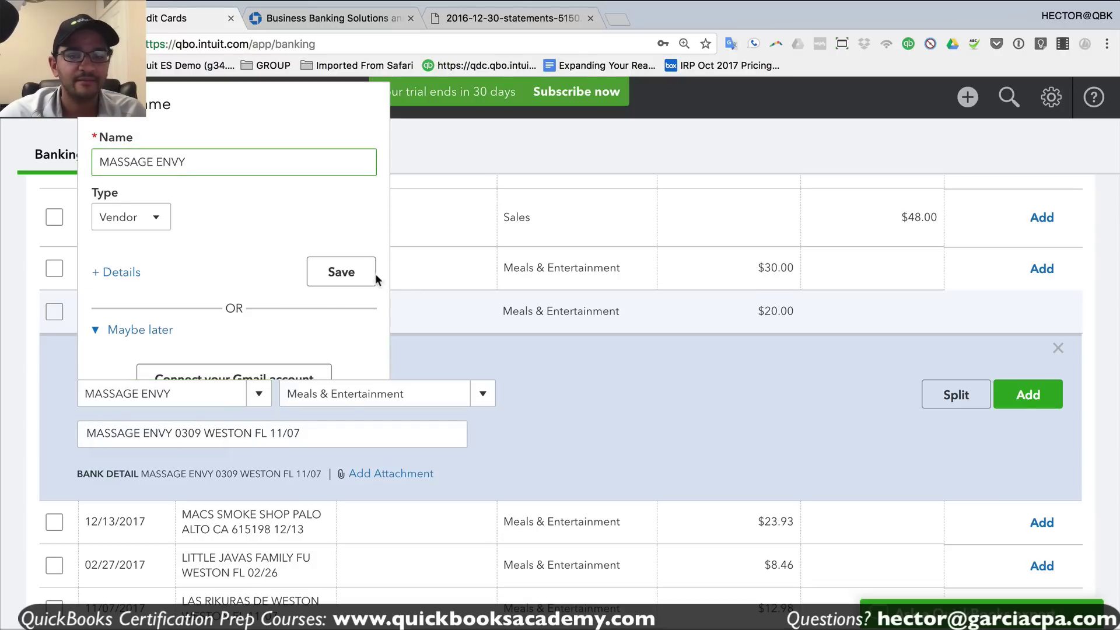
{"action": "left_click", "coordinate": [346, 274]}
{"action": "left_click_drag", "start_coordinate": [418, 387], "coordinate": [271, 396]}
{"action": "type", "text": "S"}
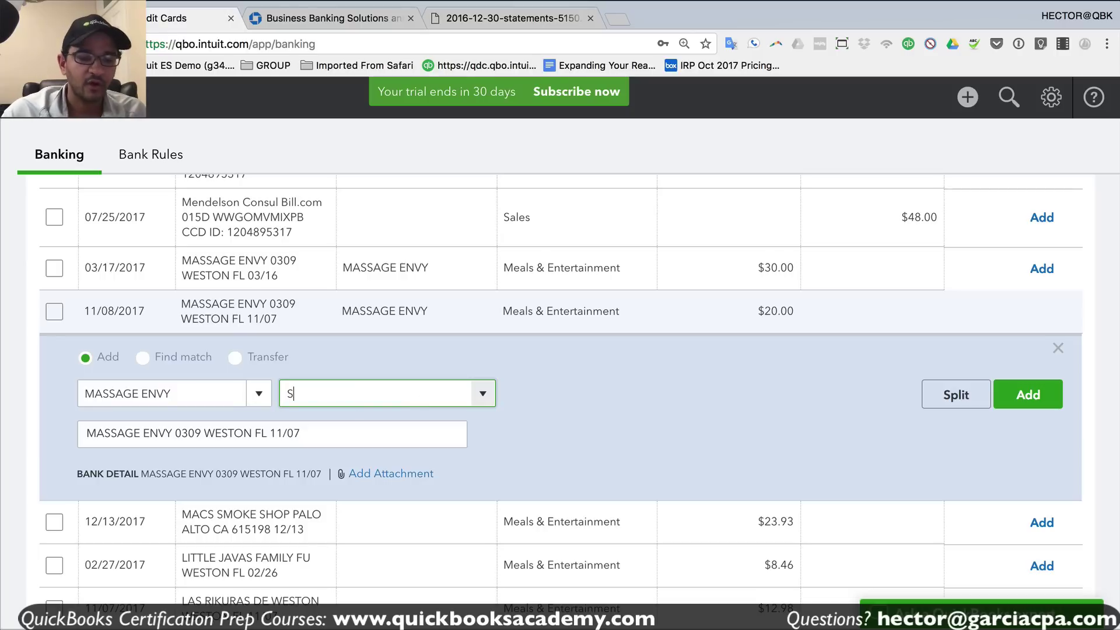
{"action": "type", "text": "HAREHOLD"}
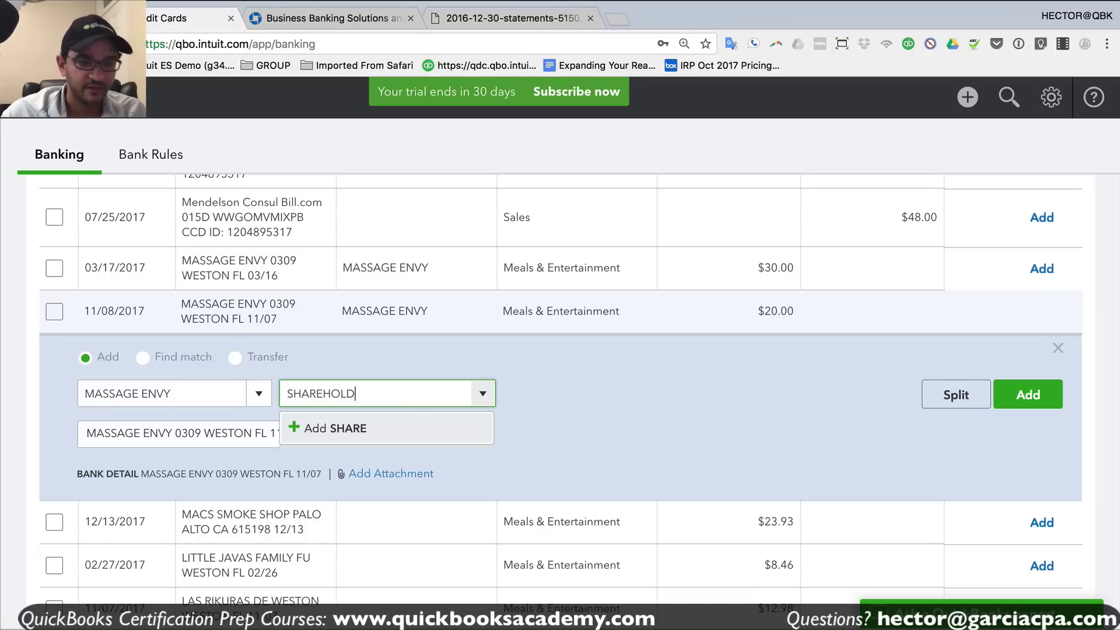
{"action": "type", "text": "ER'S DISTRIBUTION"}
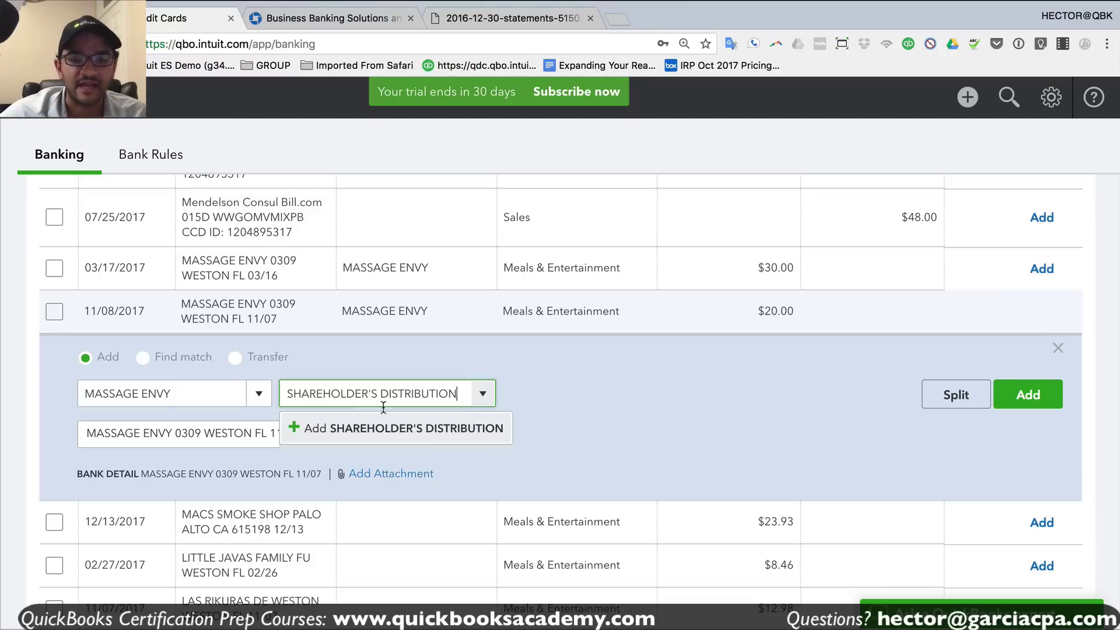
- Create SHAREHOLDER'S DISTRIBUTION as an Equity account and add the 11/08 and 03/17 Massage Envy charges
{"action": "left_click", "coordinate": [393, 427]}
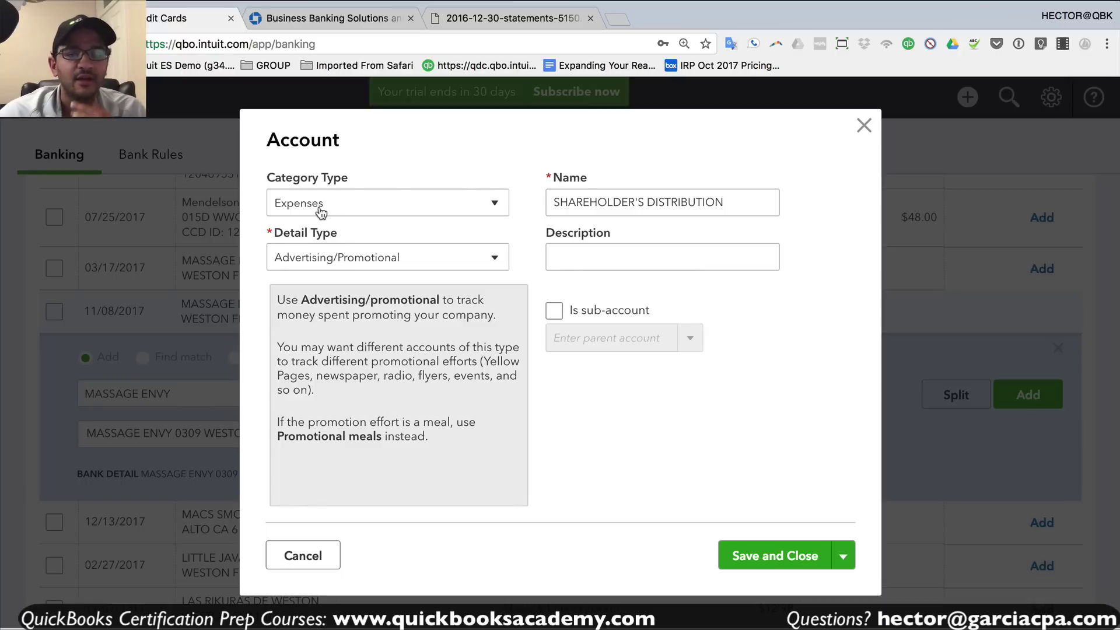
{"action": "left_click", "coordinate": [321, 204]}
{"action": "left_click", "coordinate": [327, 369]}
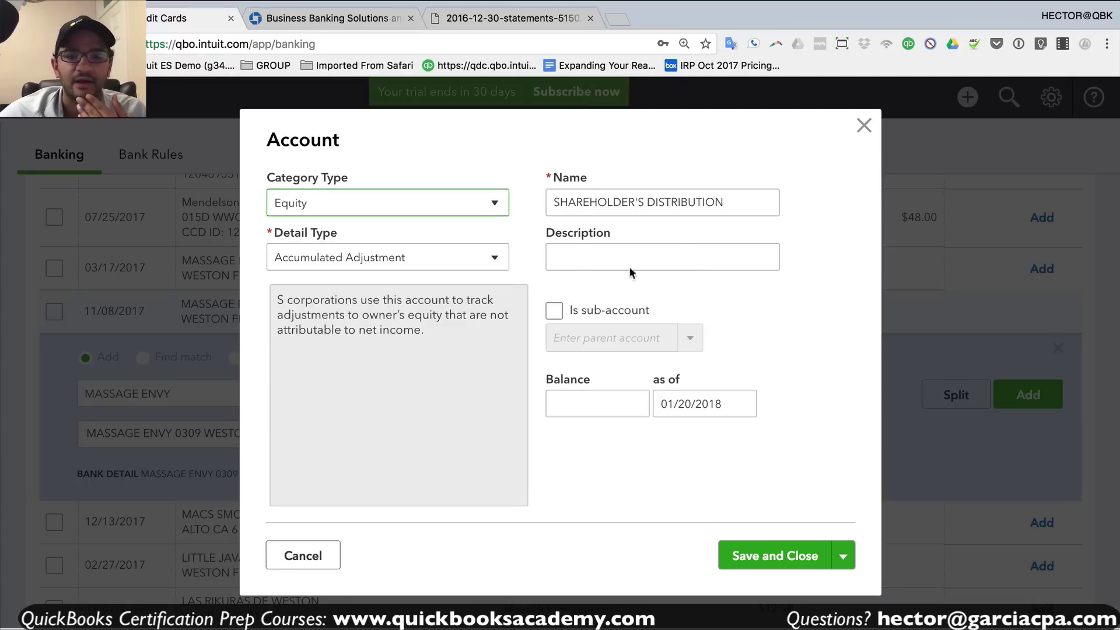
{"action": "left_click", "coordinate": [723, 203]}
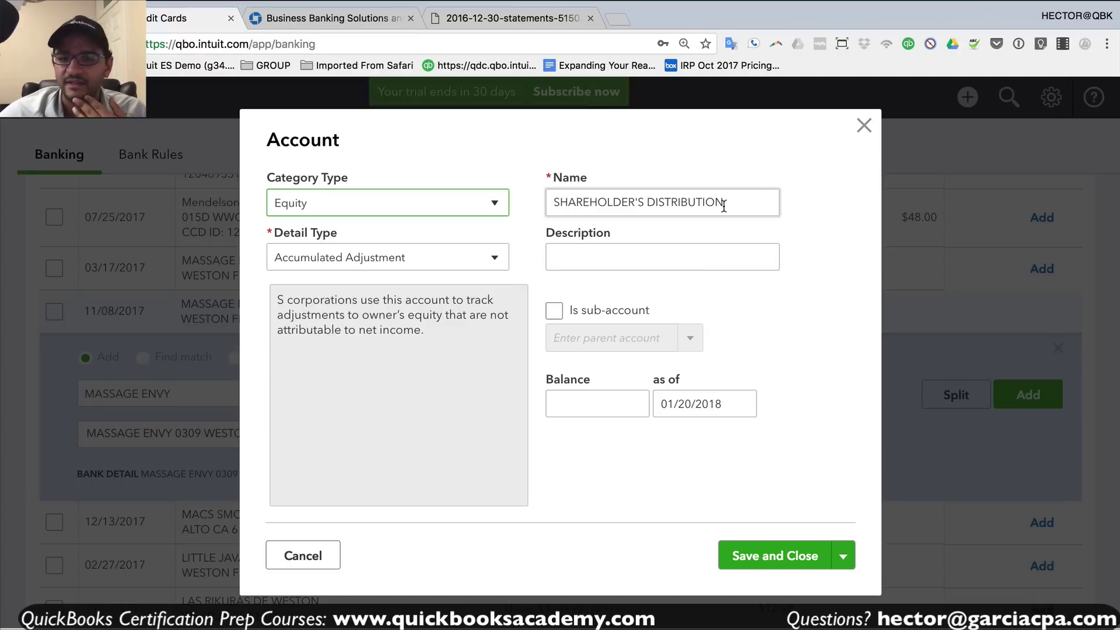
{"action": "left_click", "coordinate": [781, 557]}
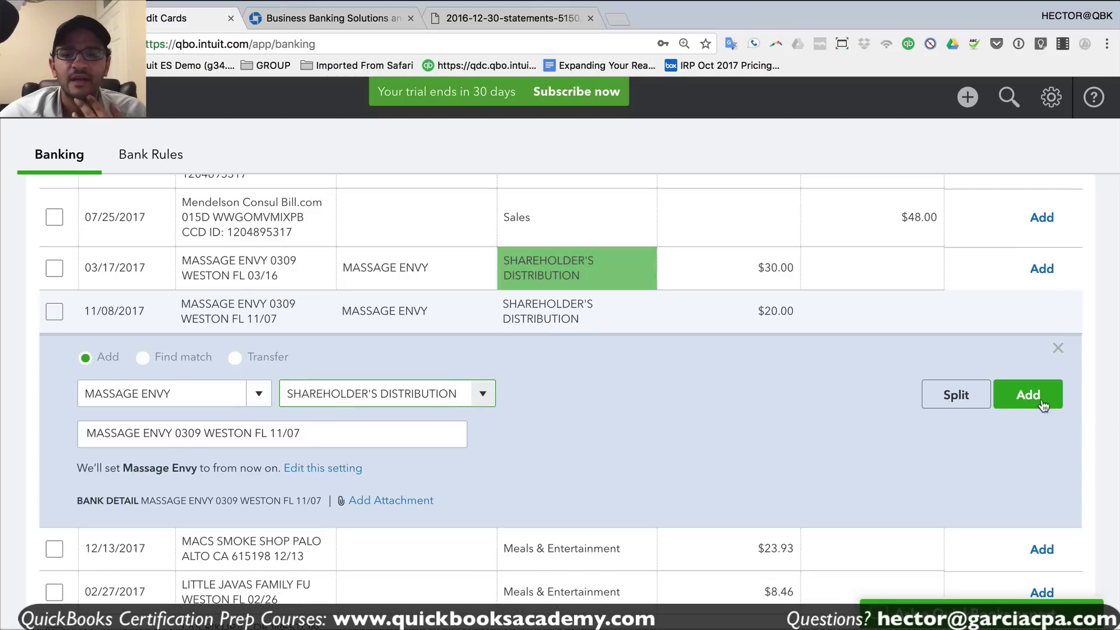
{"action": "left_click", "coordinate": [1027, 400]}
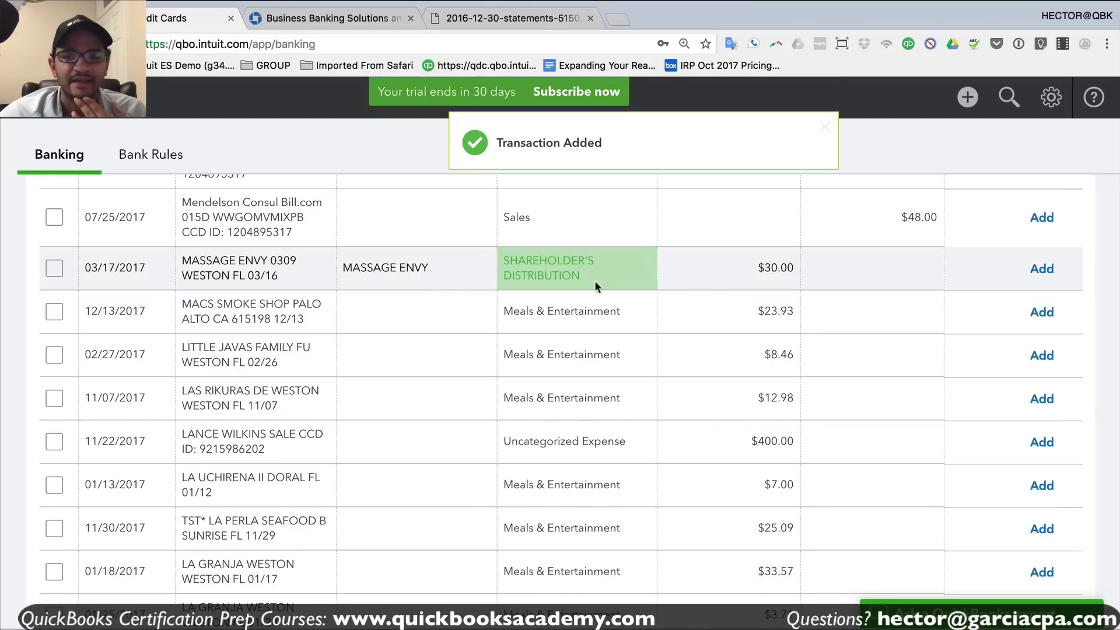
{"action": "left_click", "coordinate": [1050, 272]}
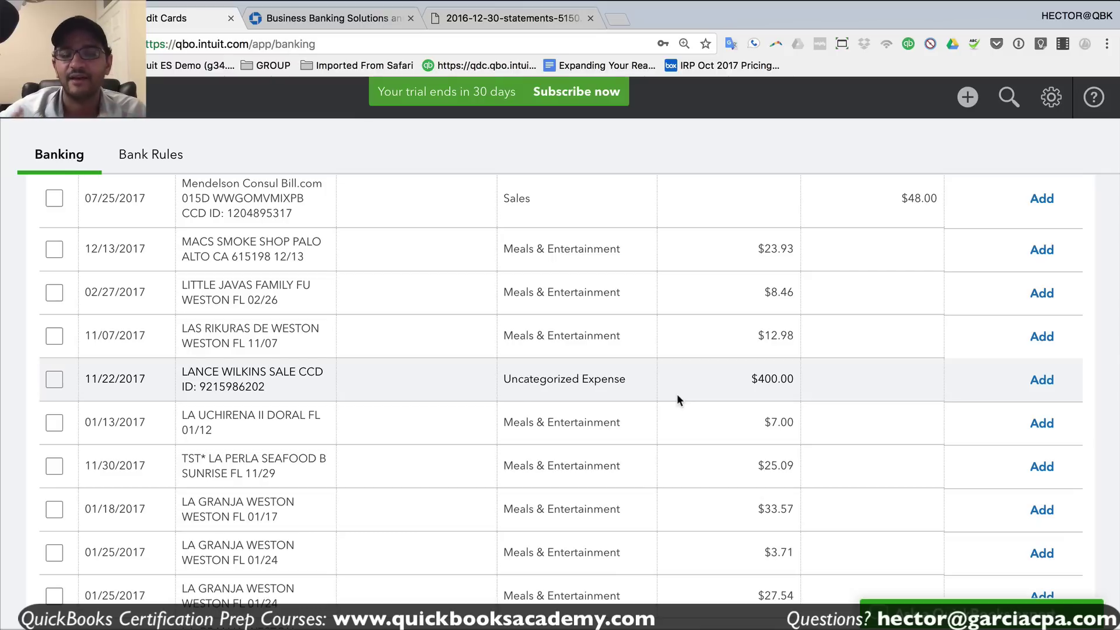
- Add the 12/07/2017 Office Depot transaction under a new vendor payee, OFFICE DEPOT
{"action": "scroll", "coordinate": [678, 397], "scroll_direction": "down", "scroll_amount": 3}
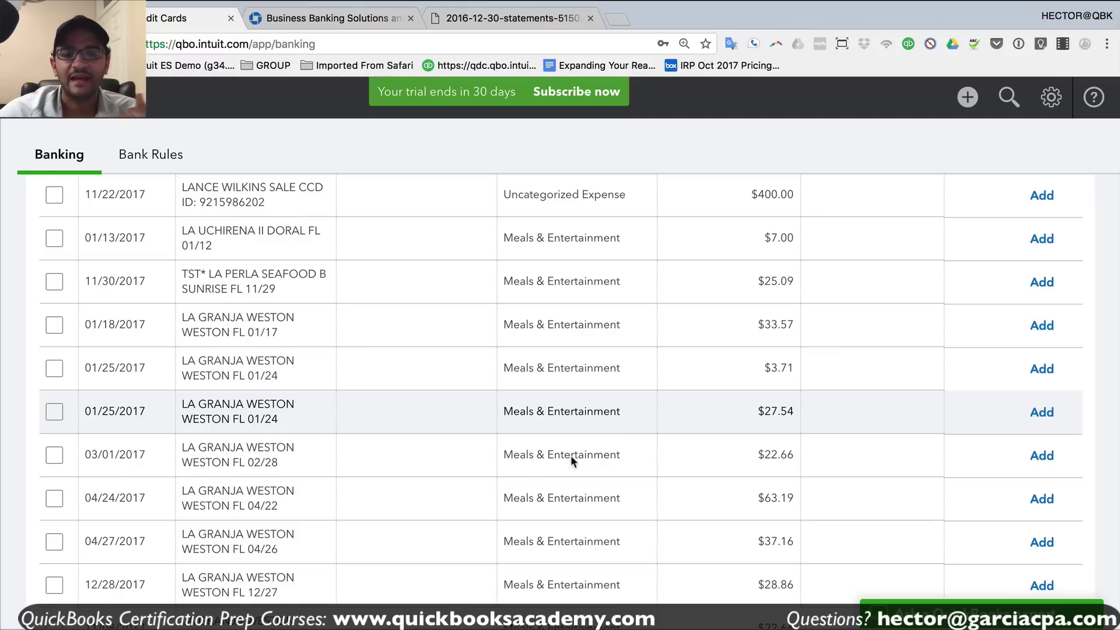
{"action": "scroll", "coordinate": [554, 457], "scroll_direction": "down", "scroll_amount": 9}
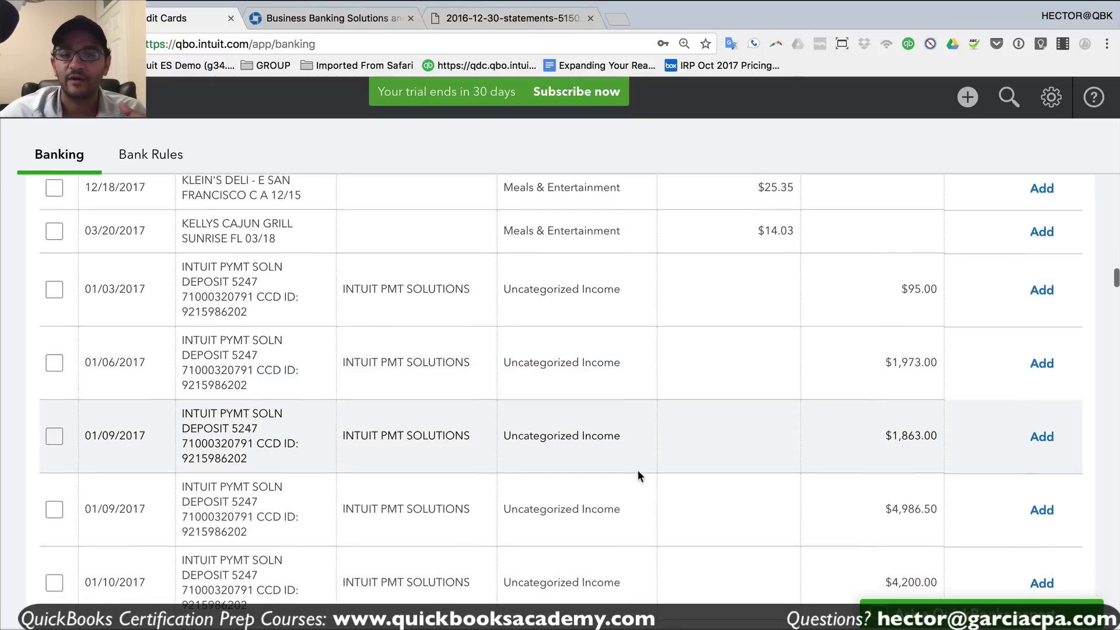
{"action": "scroll", "coordinate": [628, 461], "scroll_direction": "up", "scroll_amount": 10}
{"action": "scroll", "coordinate": [627, 453], "scroll_direction": "up", "scroll_amount": 4}
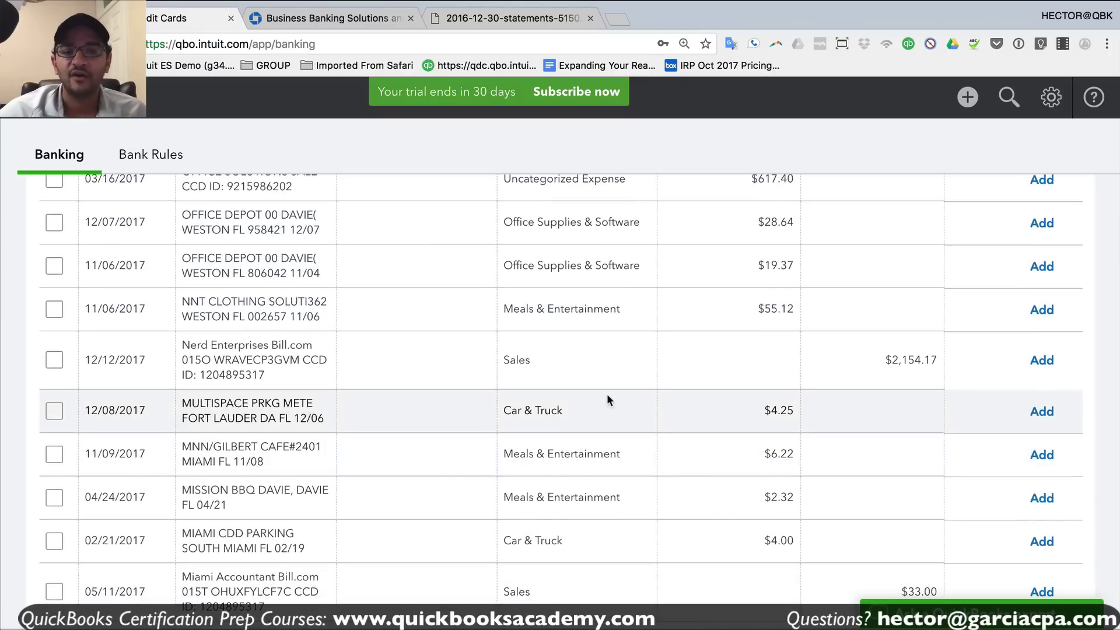
{"action": "scroll", "coordinate": [601, 379], "scroll_direction": "up", "scroll_amount": 2}
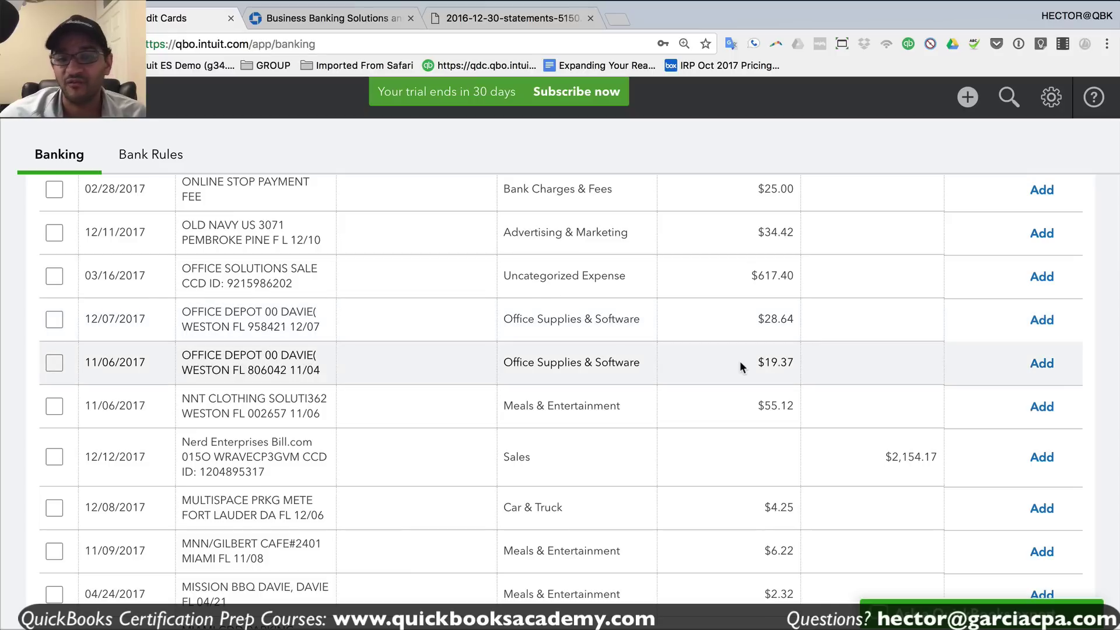
{"action": "left_click", "coordinate": [270, 318]}
{"action": "left_click", "coordinate": [245, 402]}
{"action": "type", "text": "O"}
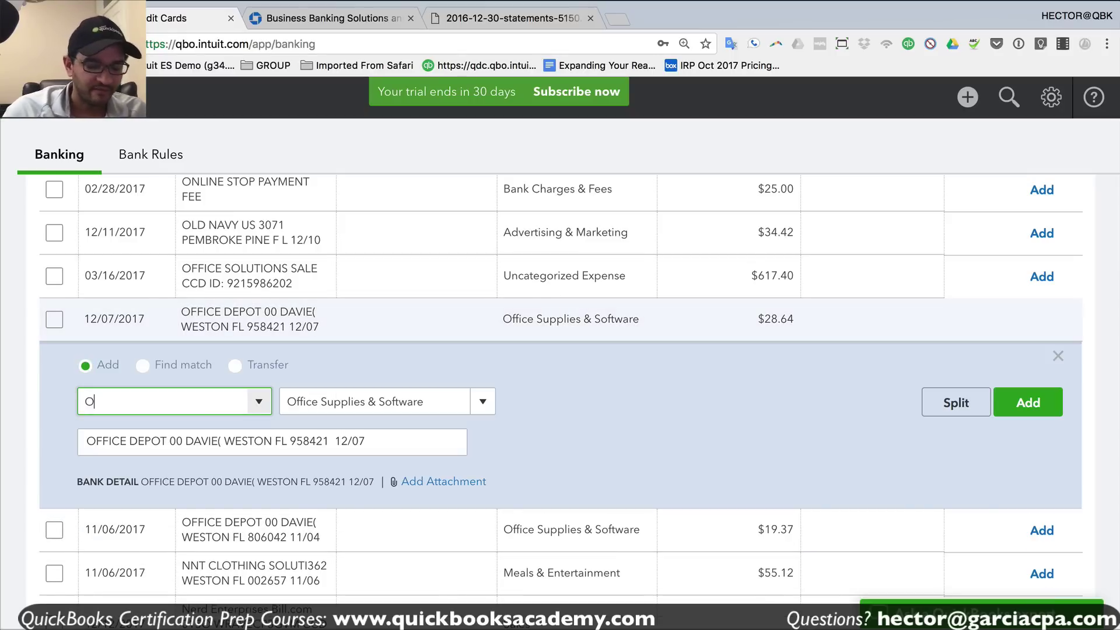
{"action": "type", "text": "FFICE DEPO"}
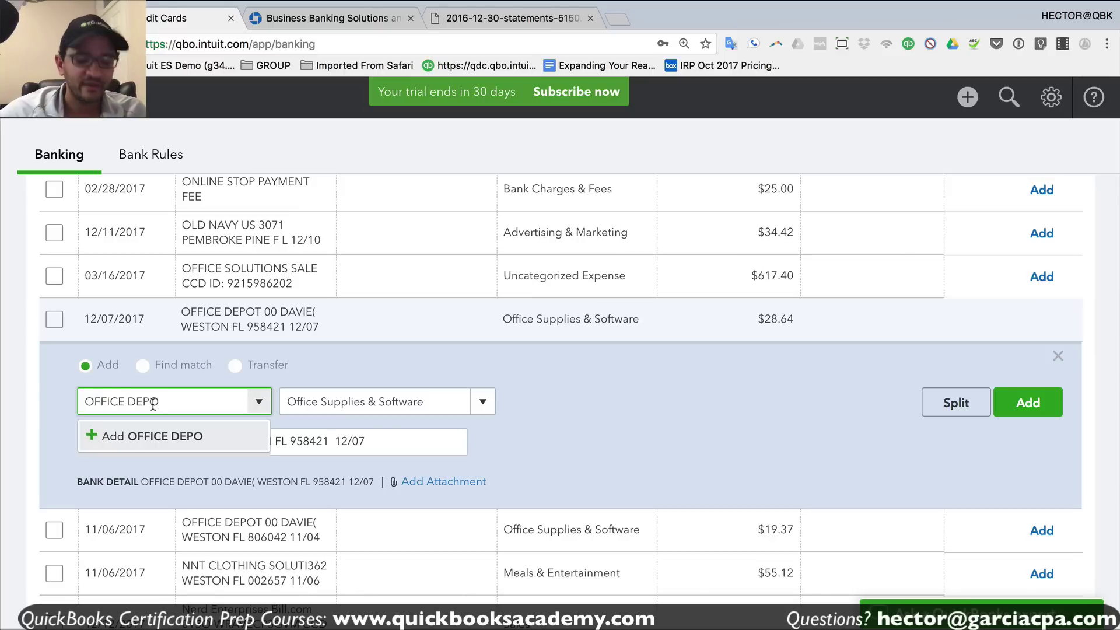
{"action": "type", "text": "T"}
{"action": "left_click", "coordinate": [201, 439]}
{"action": "left_click", "coordinate": [341, 272]}
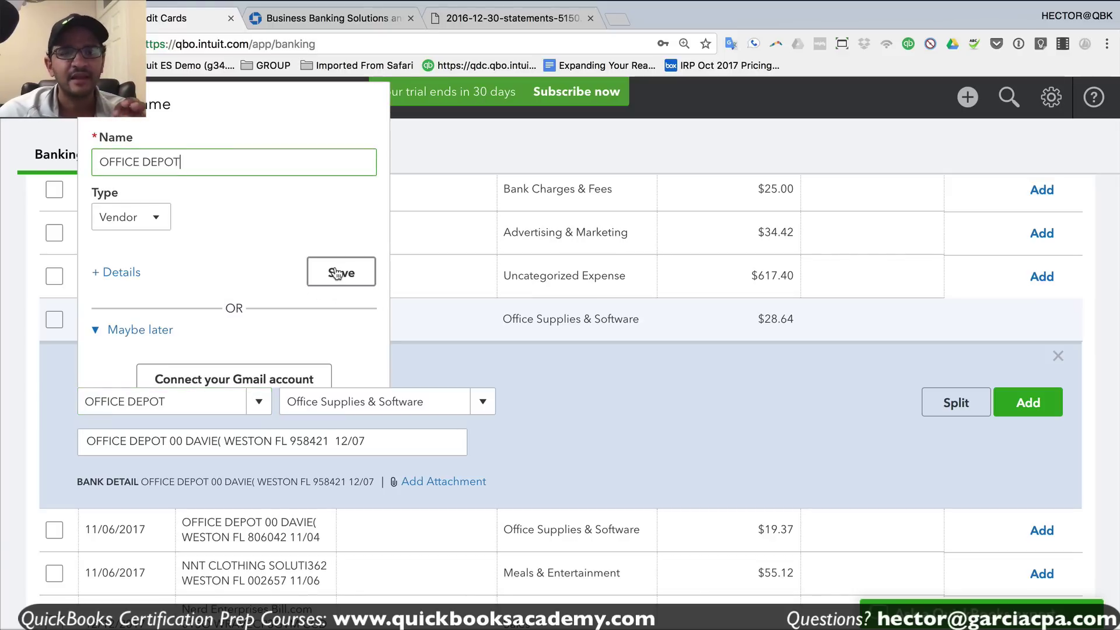
{"action": "left_click", "coordinate": [155, 400]}
{"action": "left_click", "coordinate": [1030, 402]}
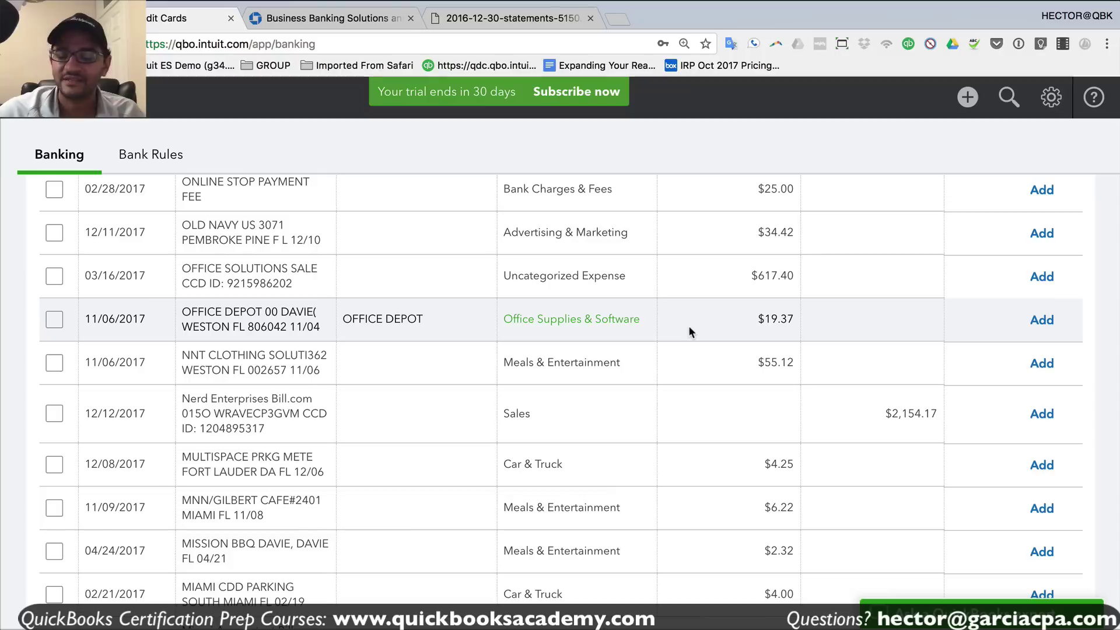
- Add the 11/06/2017 $19.37 Office Depot charge as Office Supplies & Software
{"action": "left_click_drag", "start_coordinate": [357, 319], "coordinate": [425, 314]}
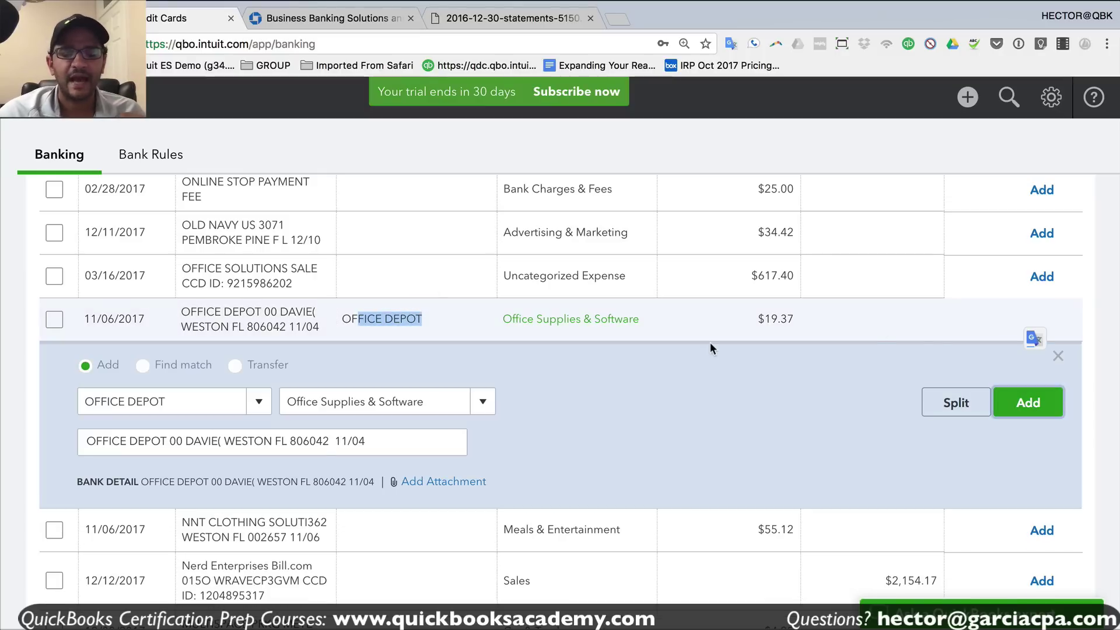
{"action": "key", "text": "Return"}
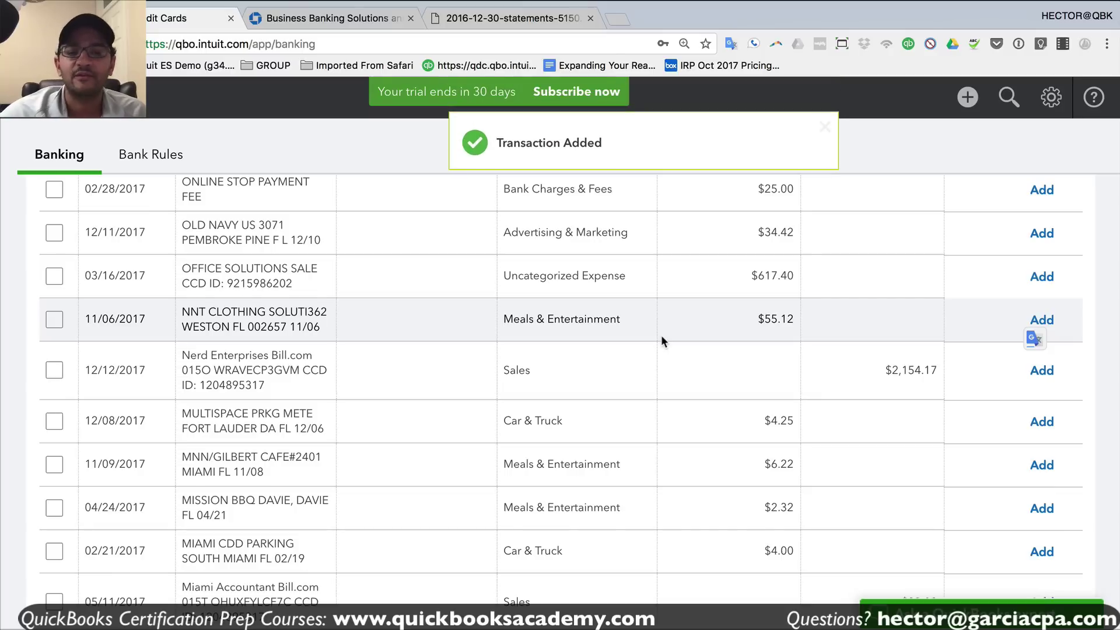
{"action": "scroll", "coordinate": [659, 351], "scroll_direction": "down", "scroll_amount": 4}
{"action": "scroll", "coordinate": [478, 397], "scroll_direction": "up", "scroll_amount": 2}
{"action": "scroll", "coordinate": [432, 374], "scroll_direction": "up", "scroll_amount": 10}
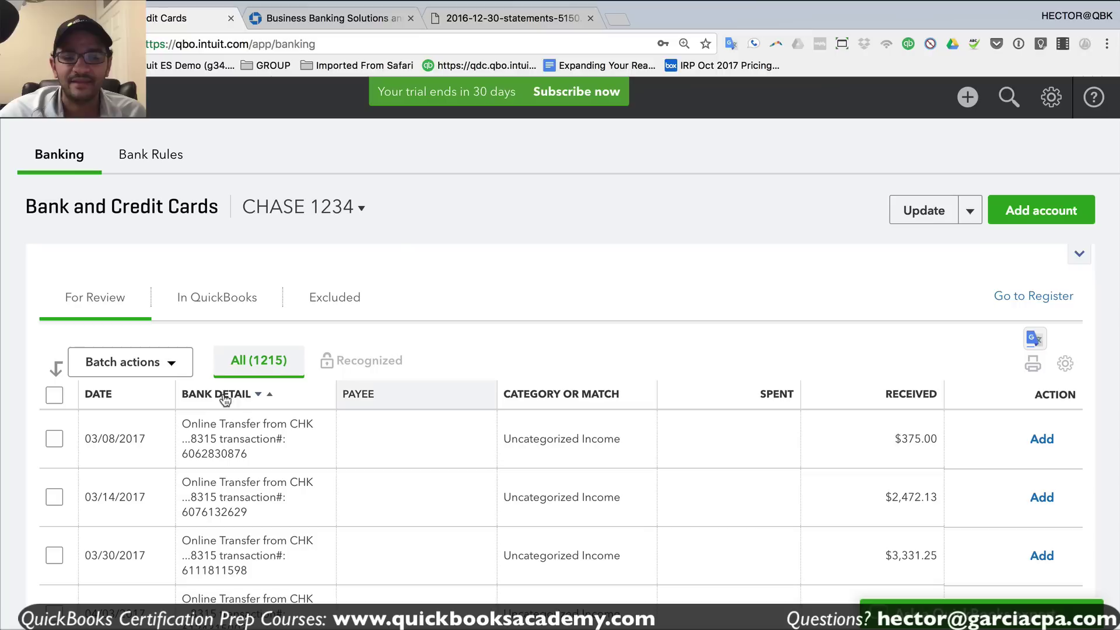
- Review the details of the 06/05/2017 Online Transfer deposit
{"action": "scroll", "coordinate": [401, 413], "scroll_direction": "down", "scroll_amount": 4}
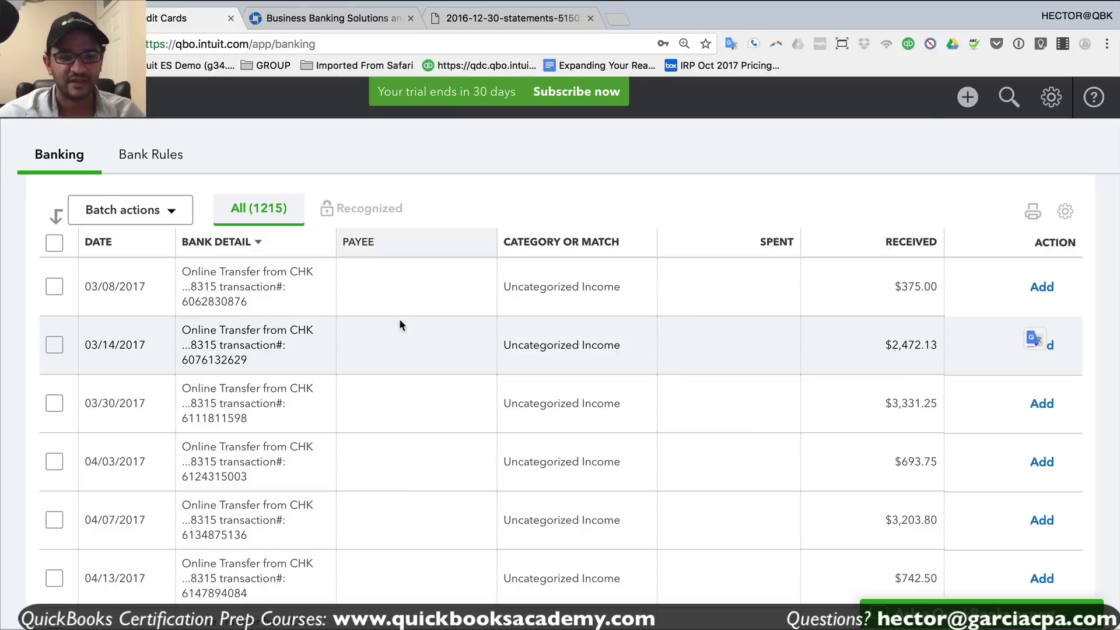
{"action": "scroll", "coordinate": [371, 449], "scroll_direction": "down", "scroll_amount": 6}
{"action": "scroll", "coordinate": [358, 471], "scroll_direction": "down", "scroll_amount": 2}
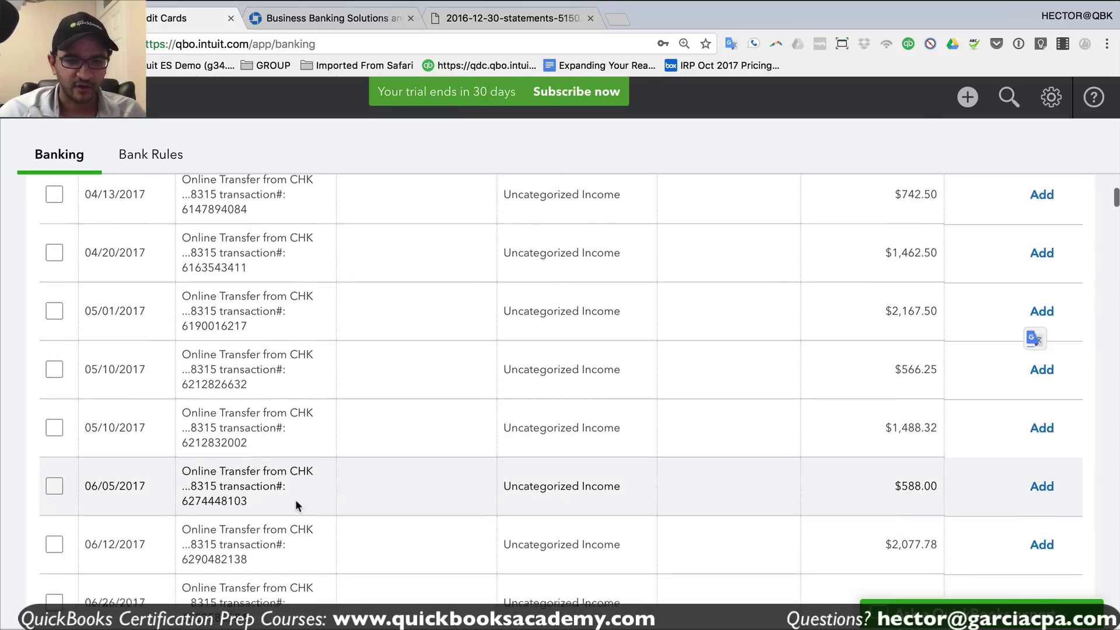
{"action": "left_click_drag", "start_coordinate": [183, 392], "coordinate": [297, 389]}
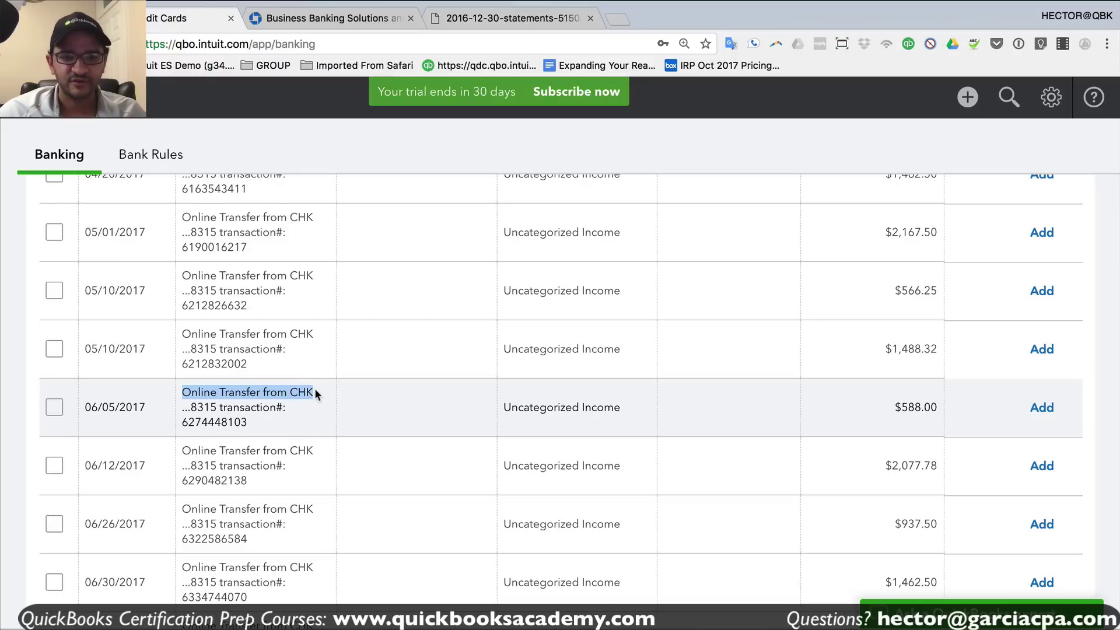
{"action": "left_click", "coordinate": [314, 390]}
- Check every Online Transfer from CHK …8315 row down to 11/13/2017
{"action": "scroll", "coordinate": [289, 274], "scroll_direction": "up", "scroll_amount": 2}
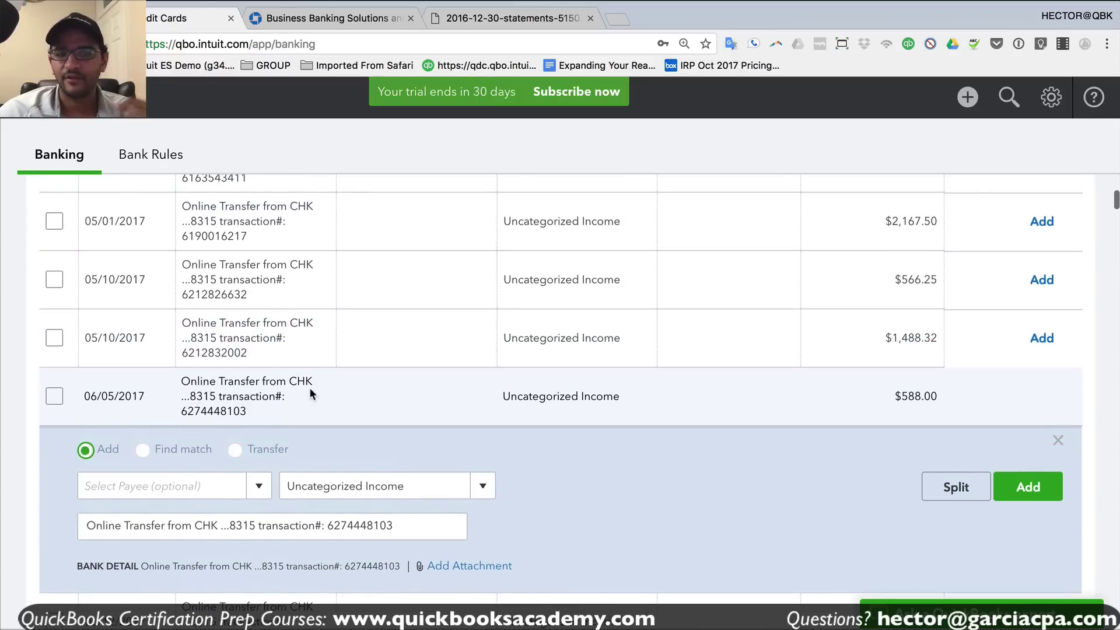
{"action": "scroll", "coordinate": [309, 388], "scroll_direction": "down", "scroll_amount": 1}
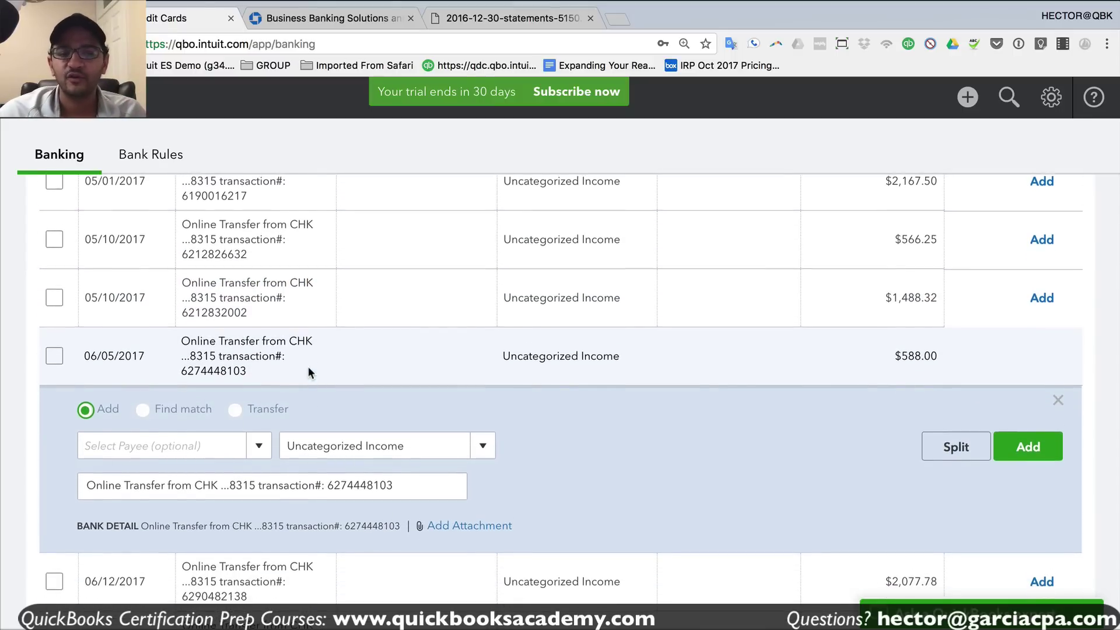
{"action": "scroll", "coordinate": [308, 379], "scroll_direction": "down", "scroll_amount": 8}
{"action": "scroll", "coordinate": [302, 476], "scroll_direction": "up", "scroll_amount": 15}
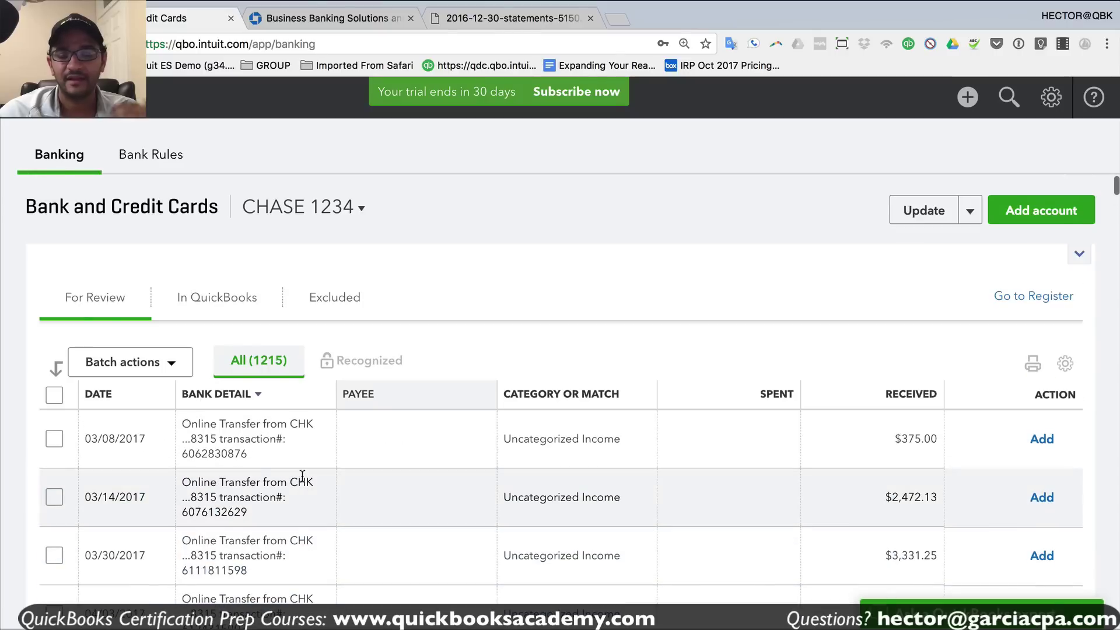
{"action": "scroll", "coordinate": [302, 475], "scroll_direction": "down", "scroll_amount": 3}
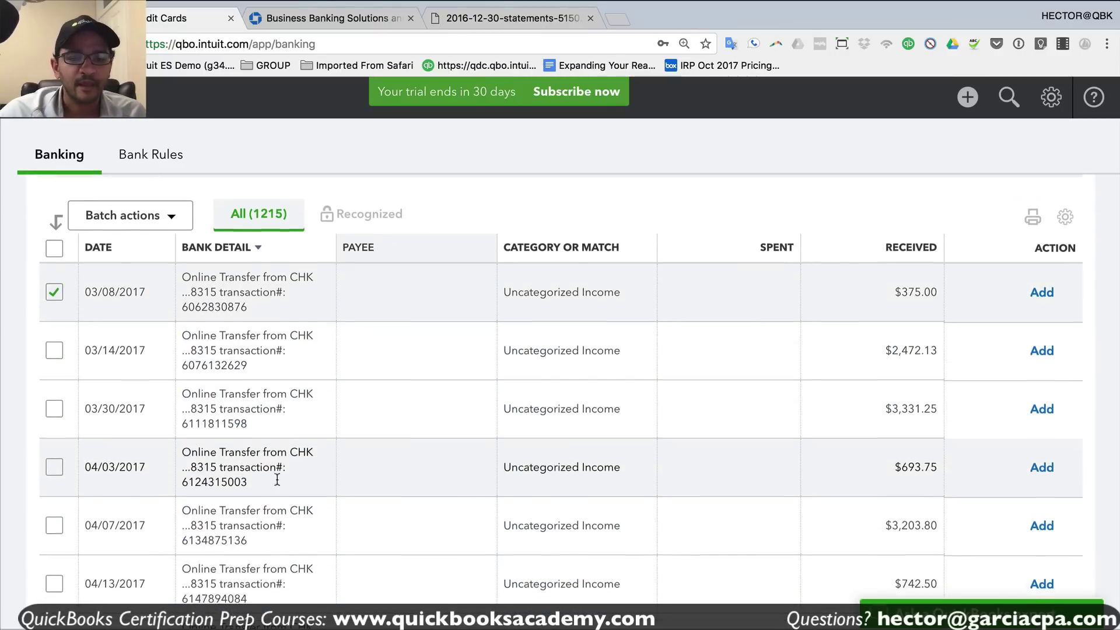
{"action": "scroll", "coordinate": [292, 476], "scroll_direction": "down", "scroll_amount": 15}
{"action": "scroll", "coordinate": [278, 477], "scroll_direction": "down", "scroll_amount": 20}
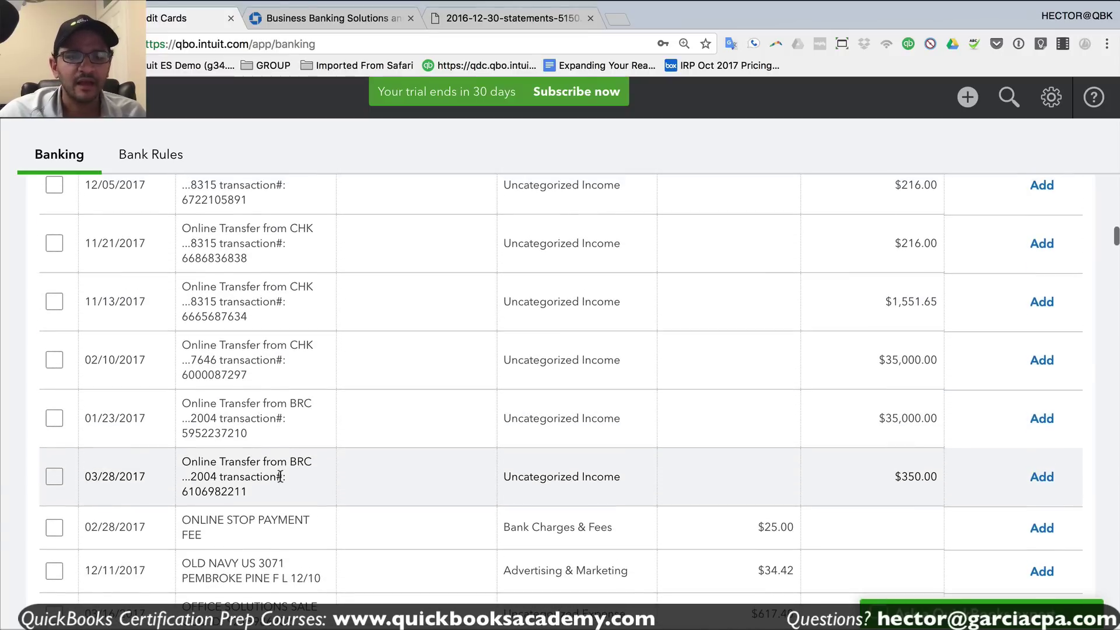
{"action": "scroll", "coordinate": [279, 475], "scroll_direction": "up", "scroll_amount": 3}
{"action": "scroll", "coordinate": [279, 475], "scroll_direction": "down", "scroll_amount": 3}
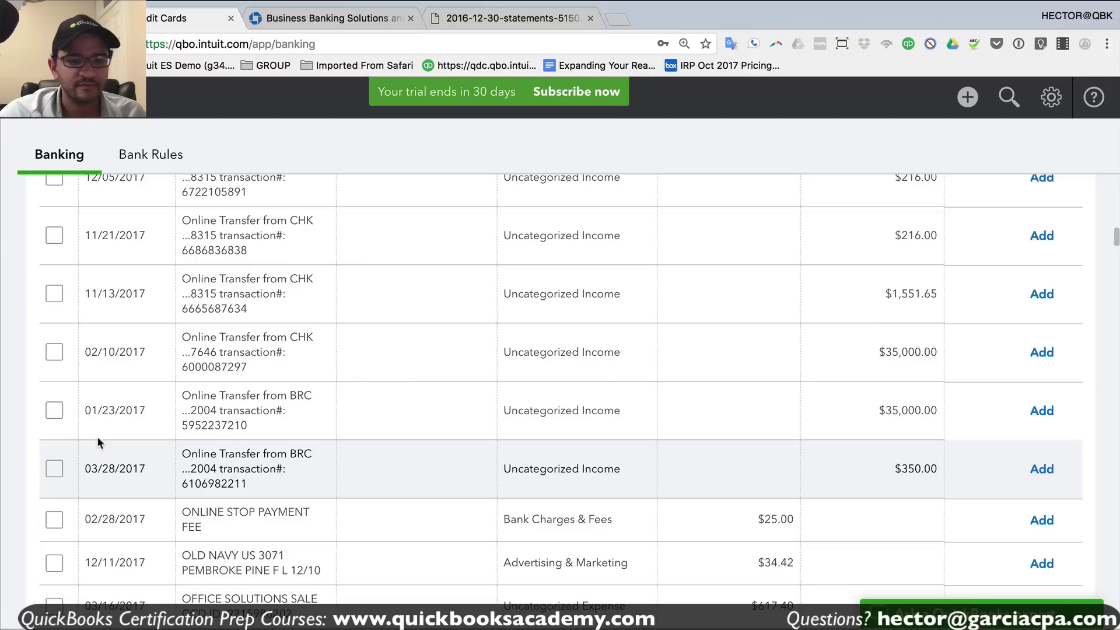
{"action": "left_click", "coordinate": [52, 295]}
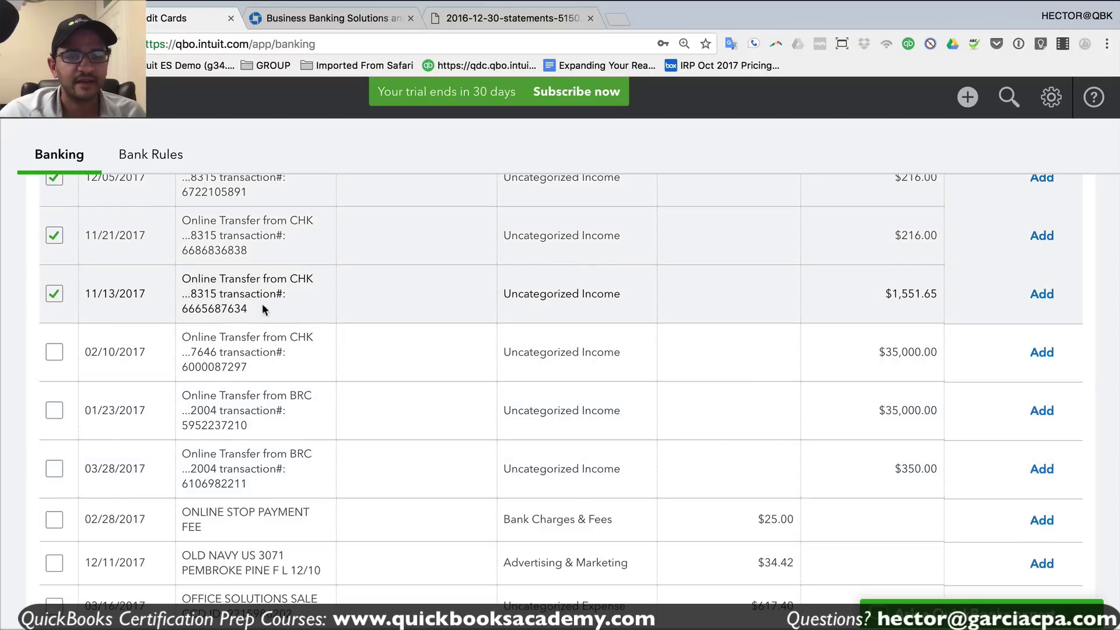
{"action": "scroll", "coordinate": [297, 318], "scroll_direction": "up", "scroll_amount": 10}
{"action": "scroll", "coordinate": [334, 342], "scroll_direction": "up", "scroll_amount": 15}
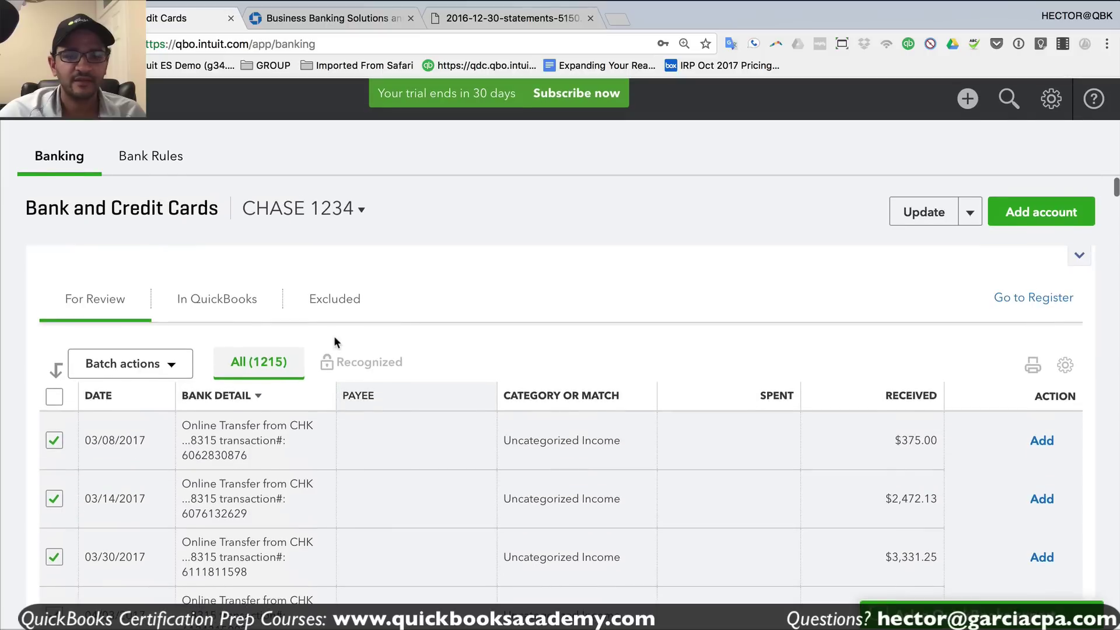
- Batch-modify the checked transfers with a new vendor payee, TRANSFER TO/FROM PERSONAL
{"action": "left_click", "coordinate": [133, 364]}
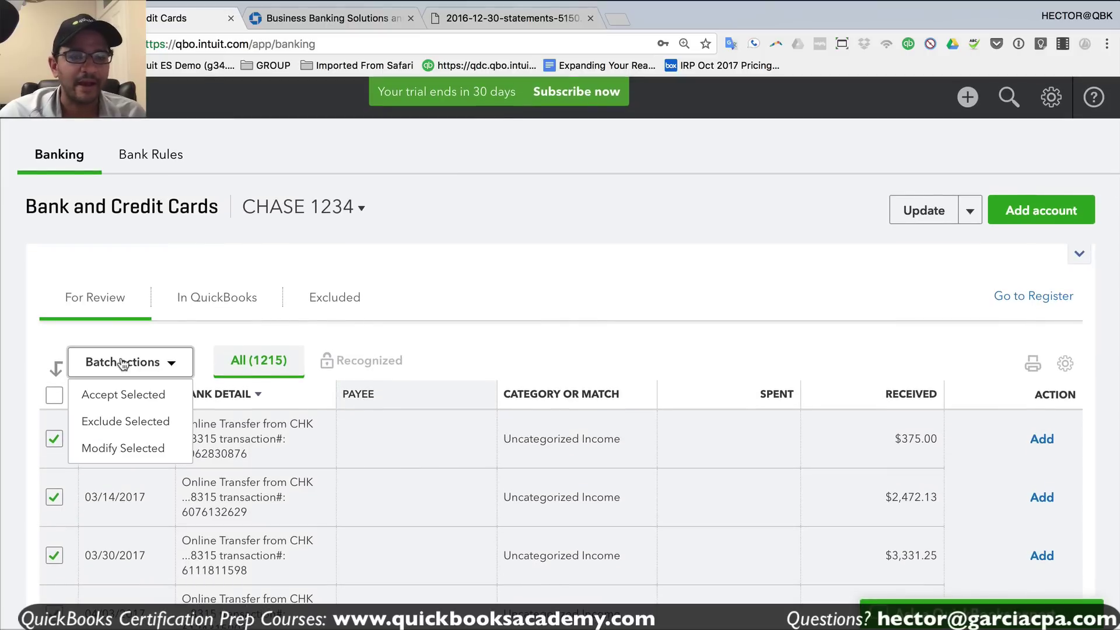
{"action": "left_click", "coordinate": [140, 449]}
{"action": "left_click", "coordinate": [392, 300]}
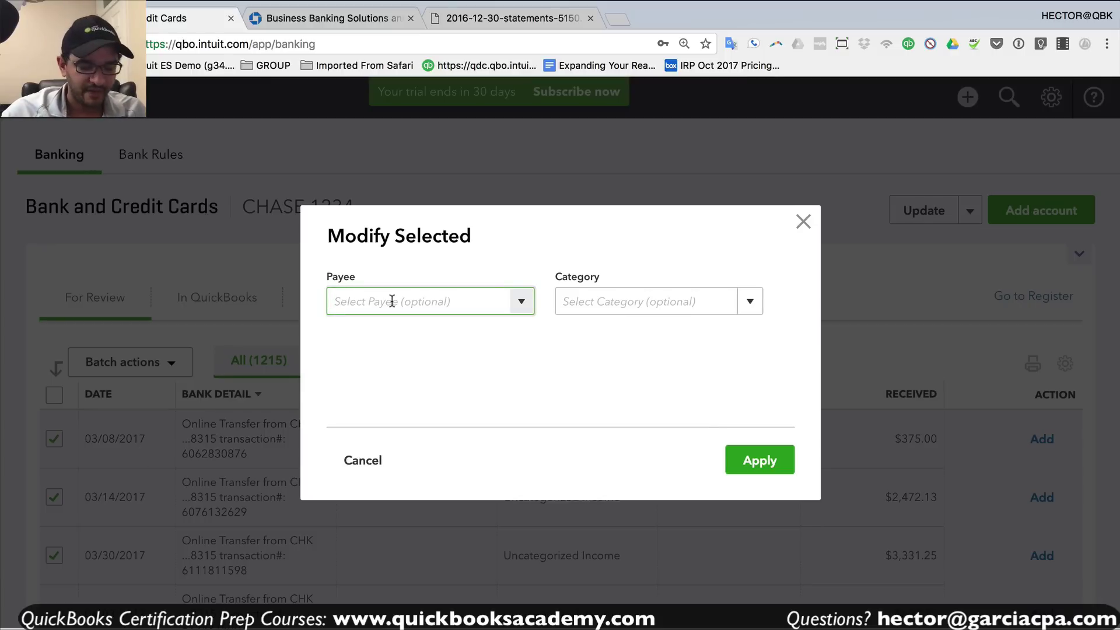
{"action": "type", "text": "TRA"}
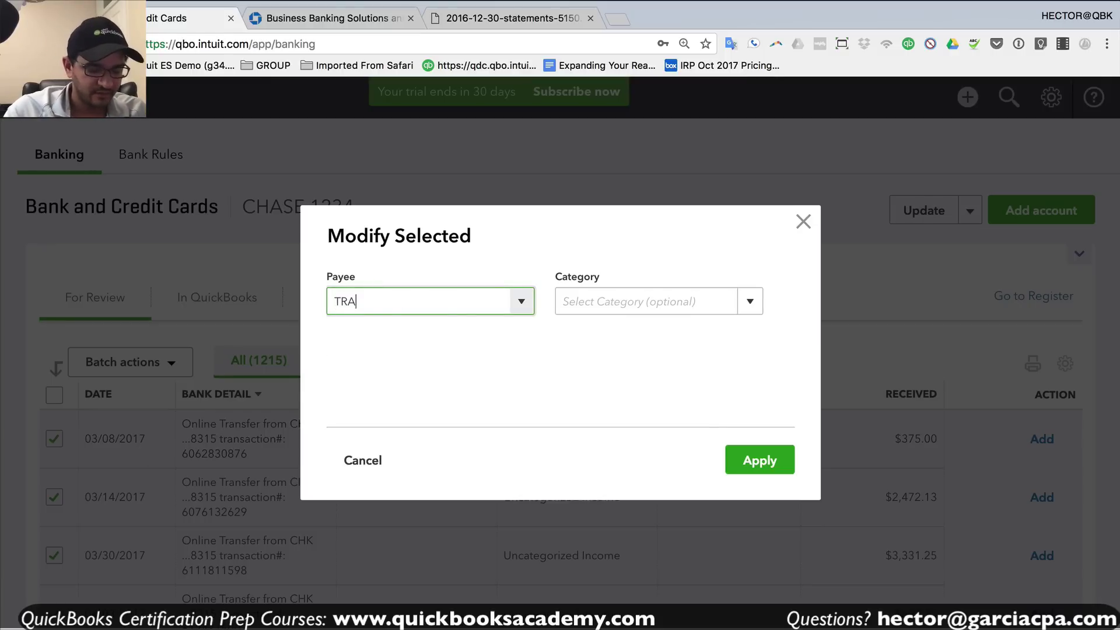
{"action": "type", "text": "NSFER TO/"}
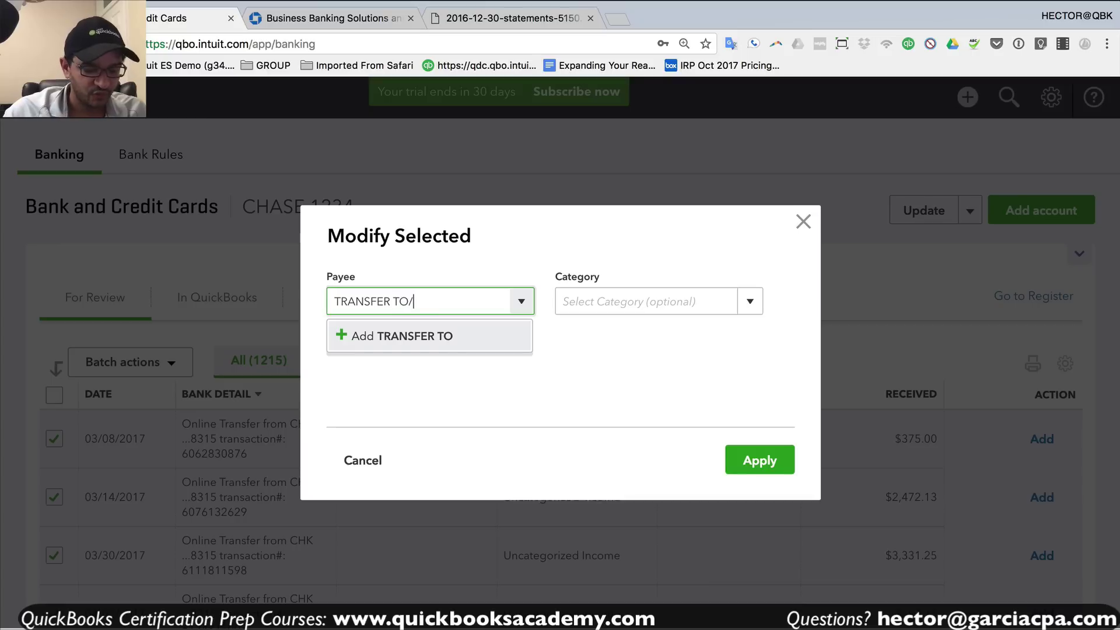
{"action": "type", "text": "FROM PER"}
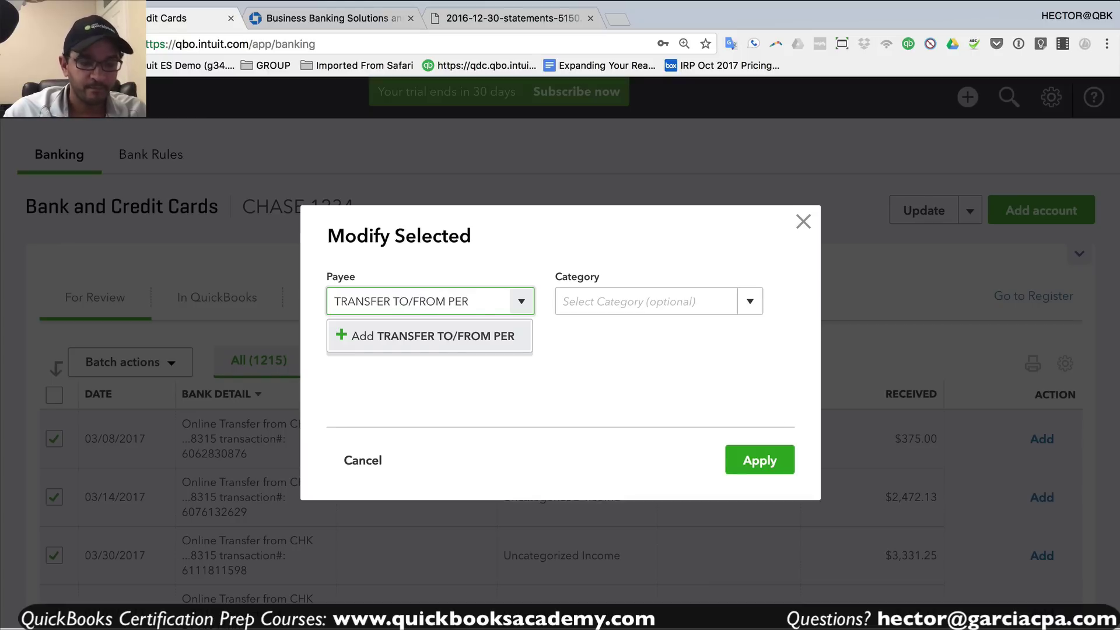
{"action": "type", "text": "SONAL"}
{"action": "left_click", "coordinate": [427, 343]}
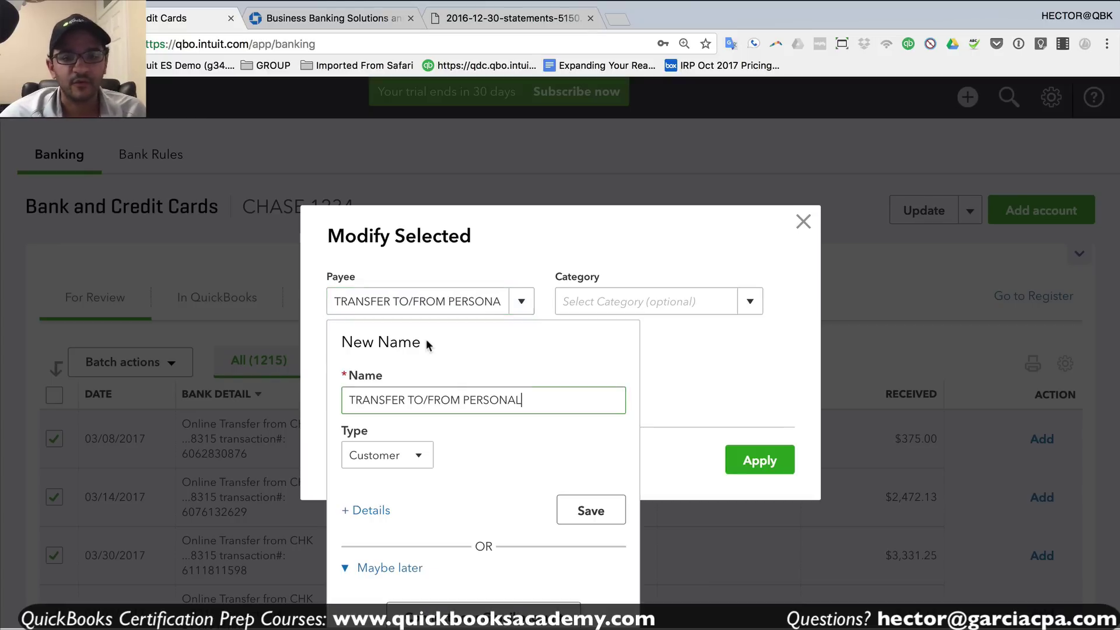
{"action": "left_click", "coordinate": [359, 459]}
{"action": "left_click", "coordinate": [376, 509]}
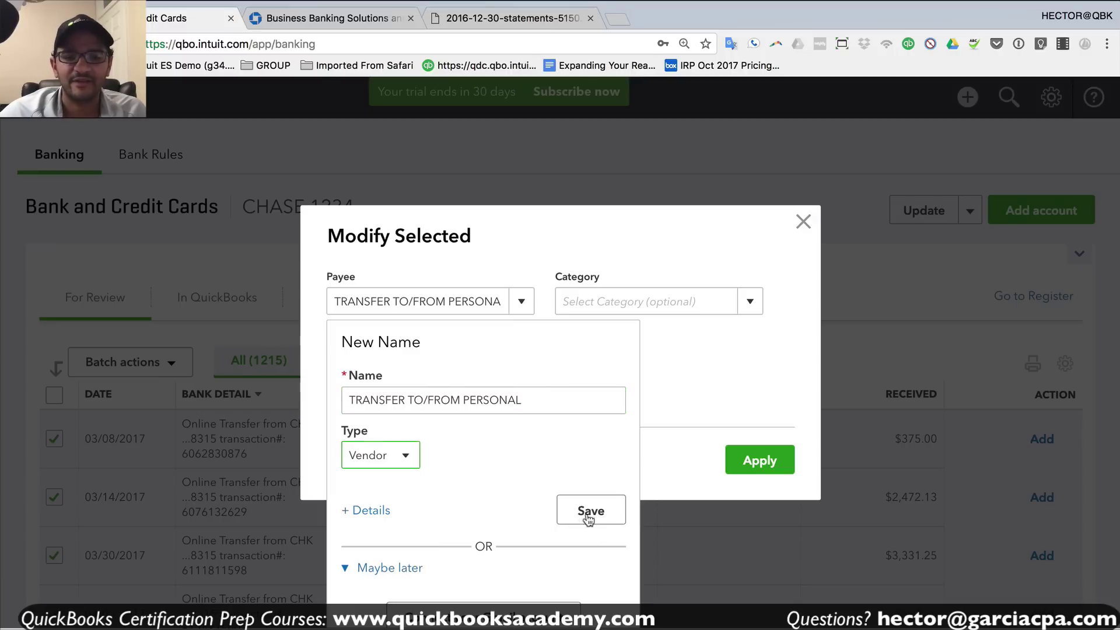
{"action": "left_click", "coordinate": [592, 511]}
- Apply the SHAREHOLDER'S DISTRIBUTION category to all checked transfer deposits
{"action": "left_click", "coordinate": [633, 302]}
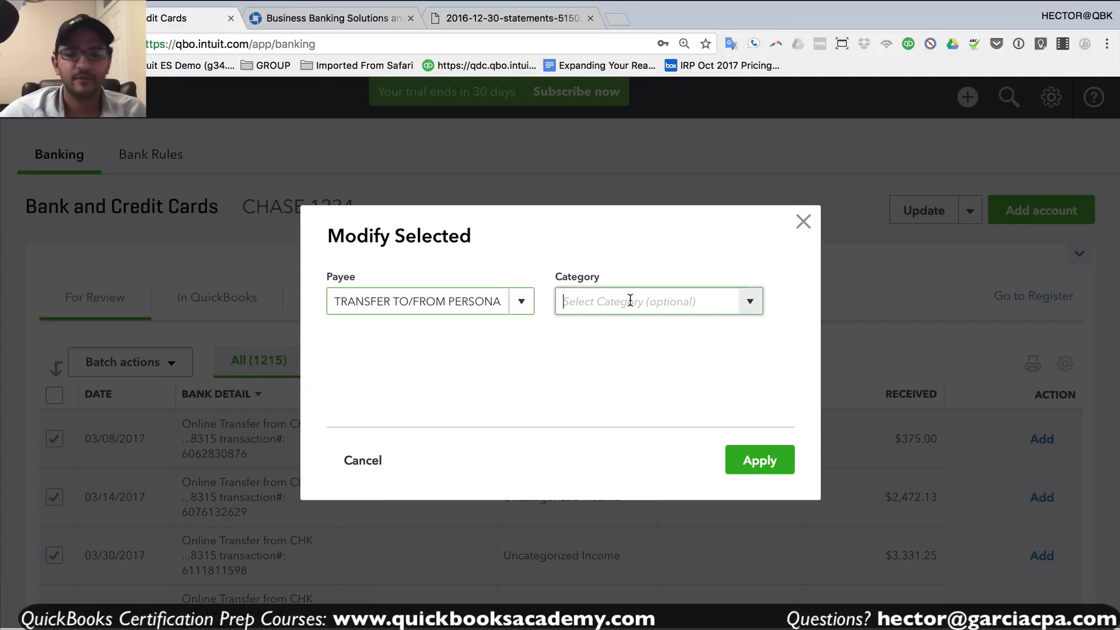
{"action": "type", "text": "SHAREHOLDER'S DISTRIBUTION"}
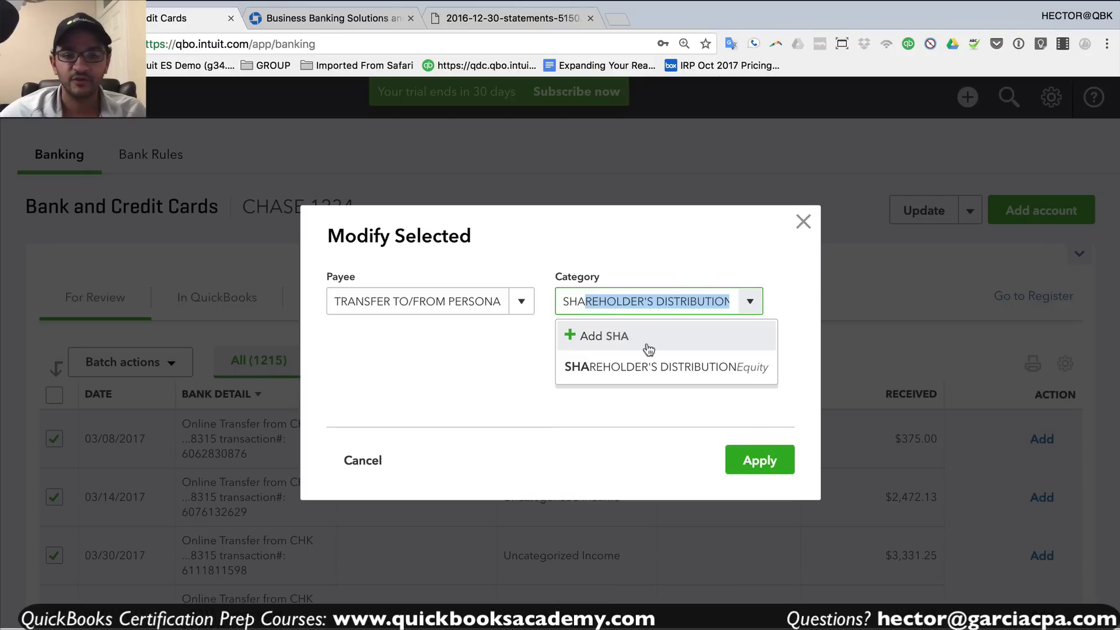
{"action": "left_click", "coordinate": [655, 370]}
{"action": "left_click", "coordinate": [759, 461]}
{"action": "scroll", "coordinate": [650, 461], "scroll_direction": "down", "scroll_amount": 4}
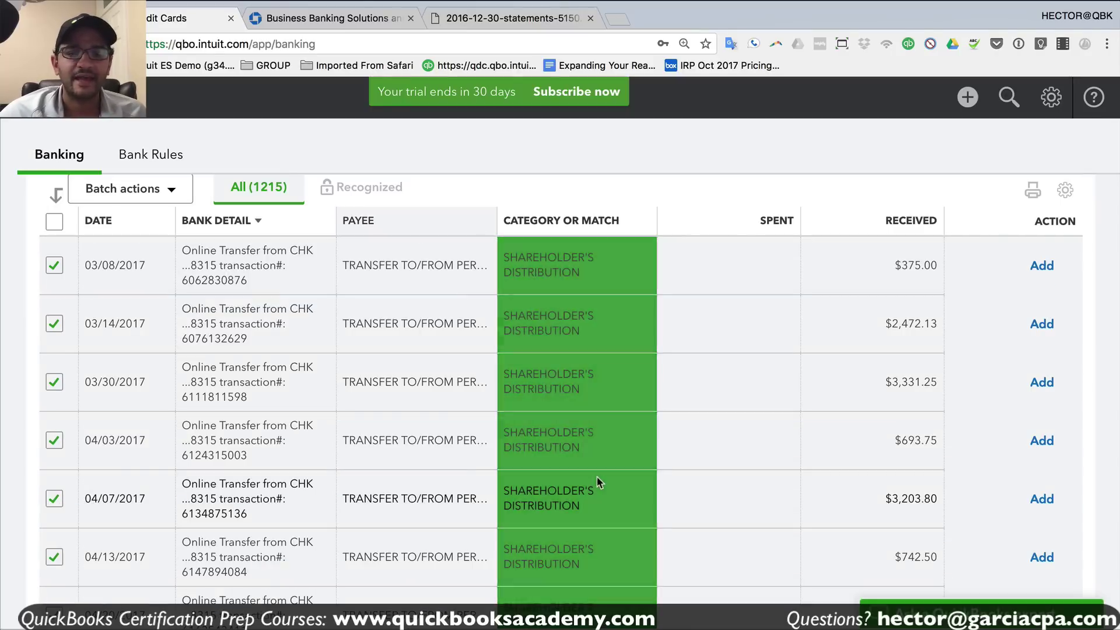
{"action": "scroll", "coordinate": [650, 461], "scroll_direction": "down", "scroll_amount": 6}
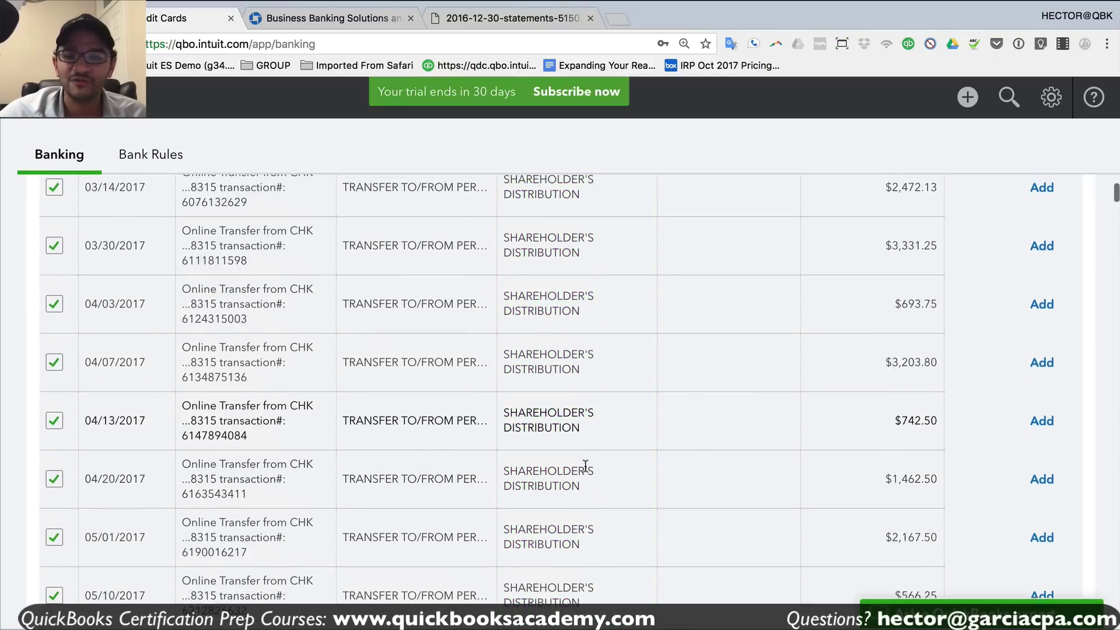
{"action": "left_click", "coordinate": [586, 469]}
{"action": "scroll", "coordinate": [586, 471], "scroll_direction": "up", "scroll_amount": 10}
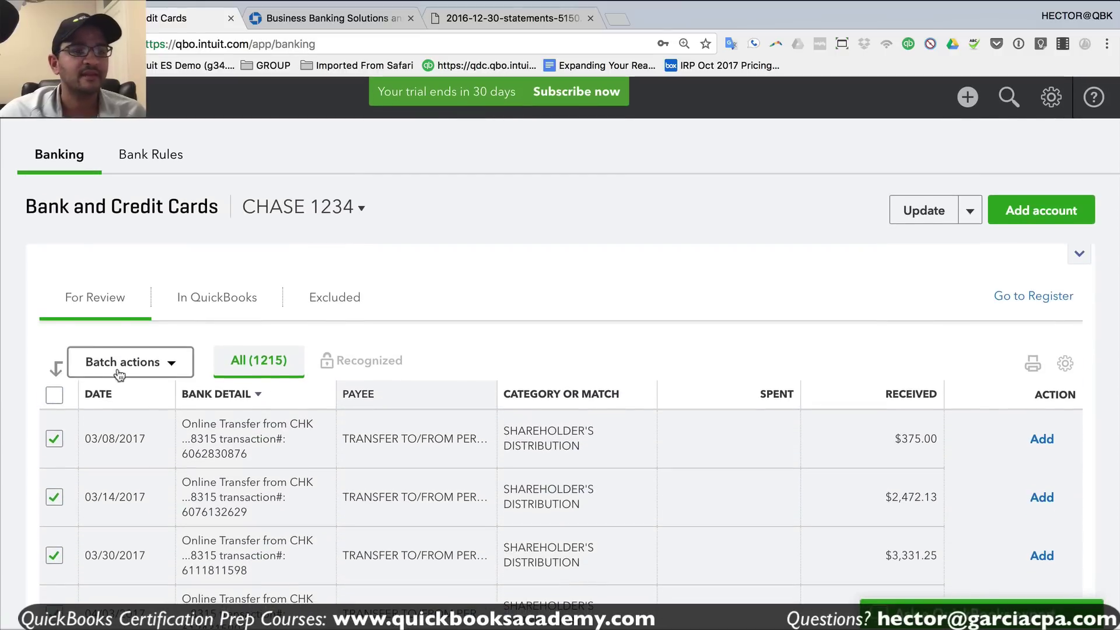
{"action": "left_click", "coordinate": [122, 363]}
- Accept the checked transfers, dismiss the error banner, and sort by date newest first
{"action": "left_click", "coordinate": [115, 397]}
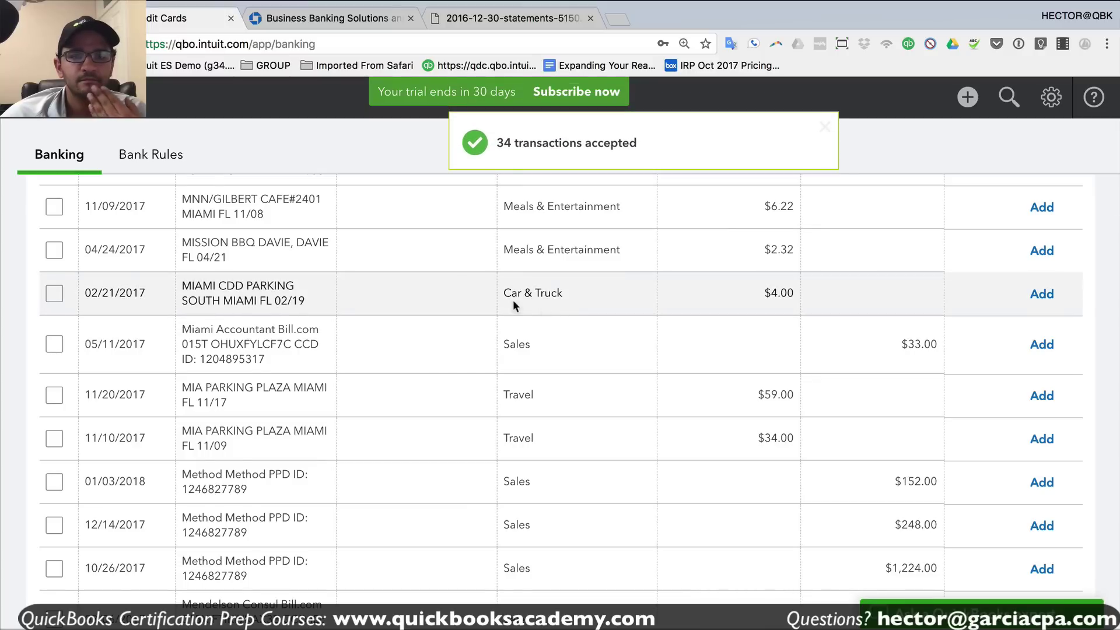
{"action": "scroll", "coordinate": [545, 307], "scroll_direction": "up", "scroll_amount": 10}
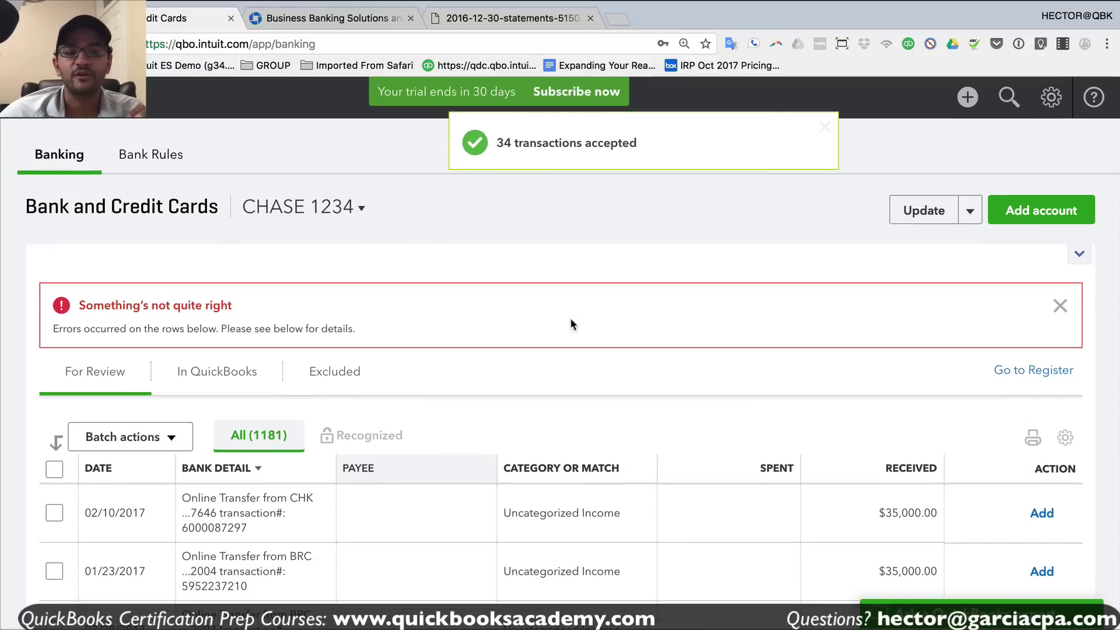
{"action": "left_click", "coordinate": [1061, 303]}
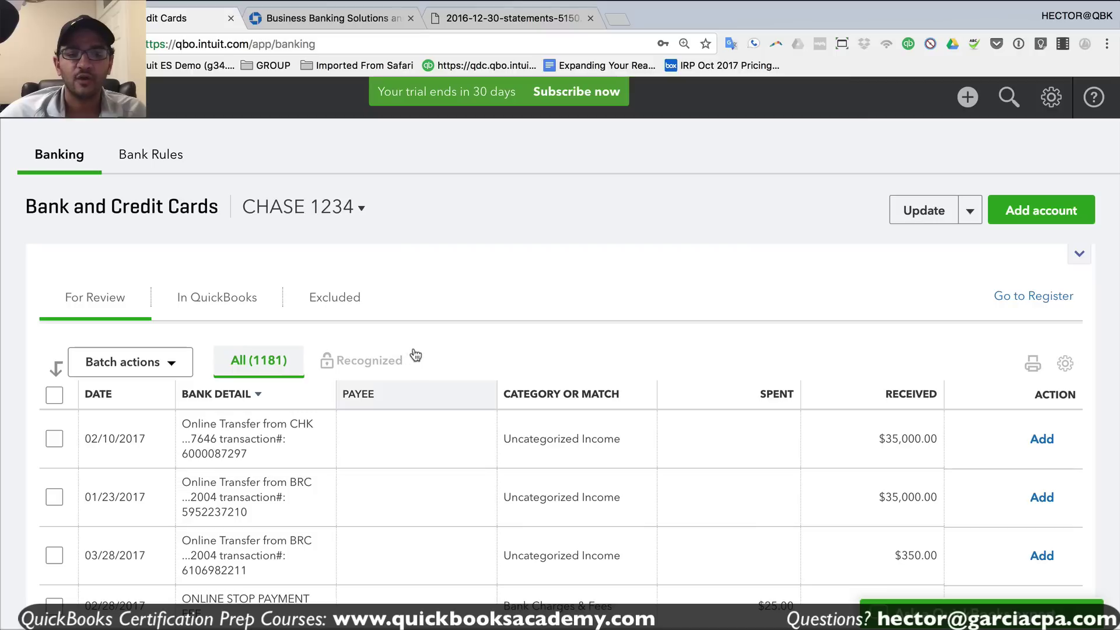
{"action": "left_click", "coordinate": [102, 394]}
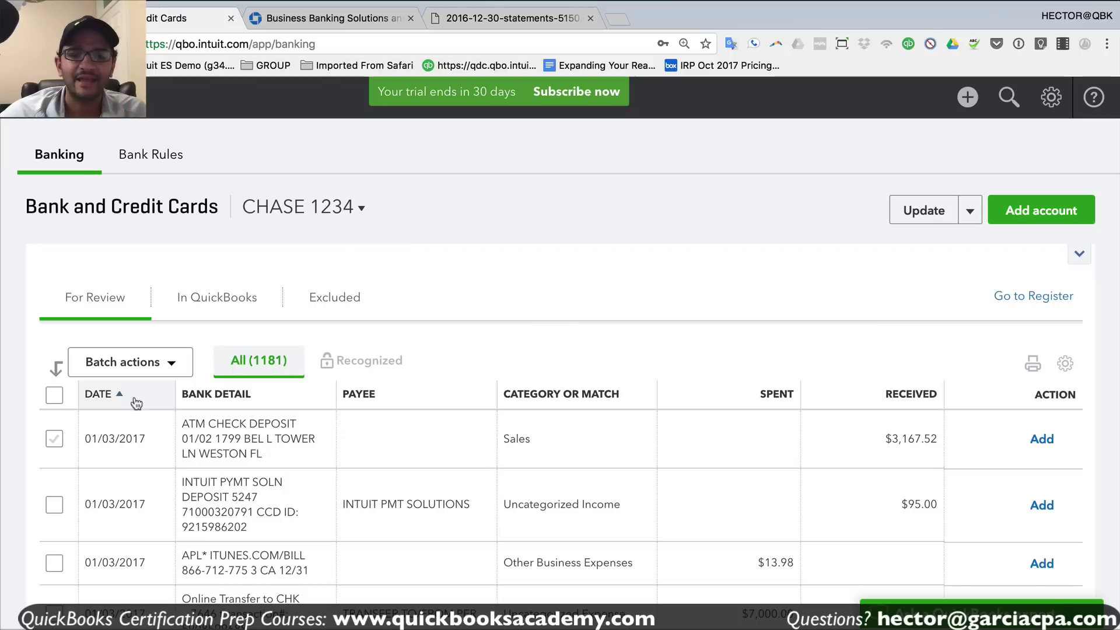
{"action": "left_click", "coordinate": [111, 395]}
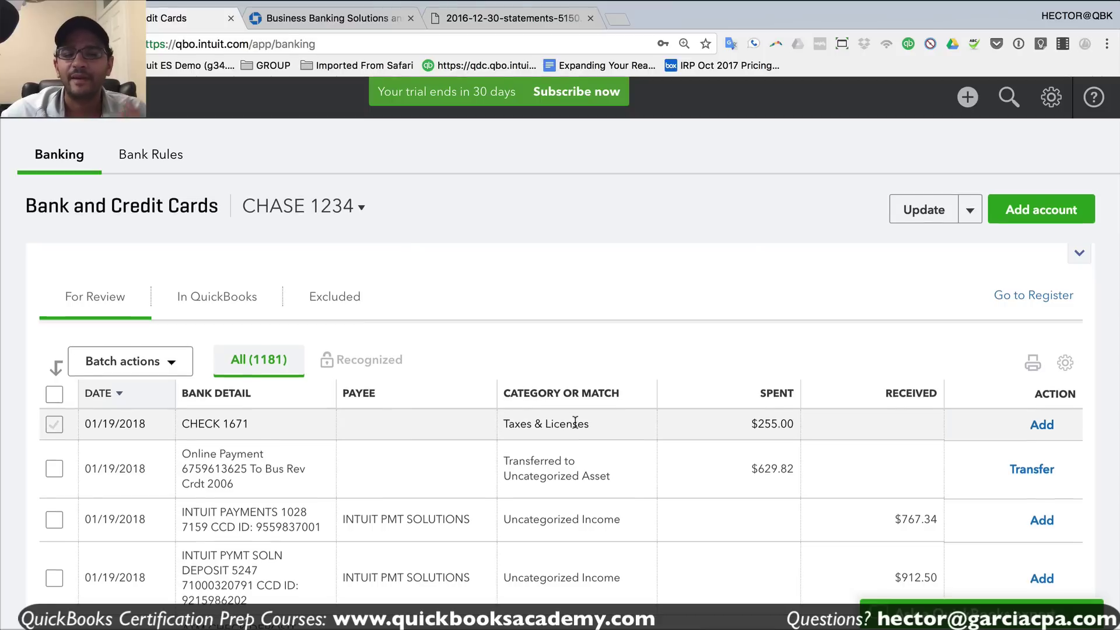
- Inspect CHECK 1671: $255.00 spent, currently under Taxes & Licenses
{"action": "scroll", "coordinate": [575, 421], "scroll_direction": "down", "scroll_amount": 2}
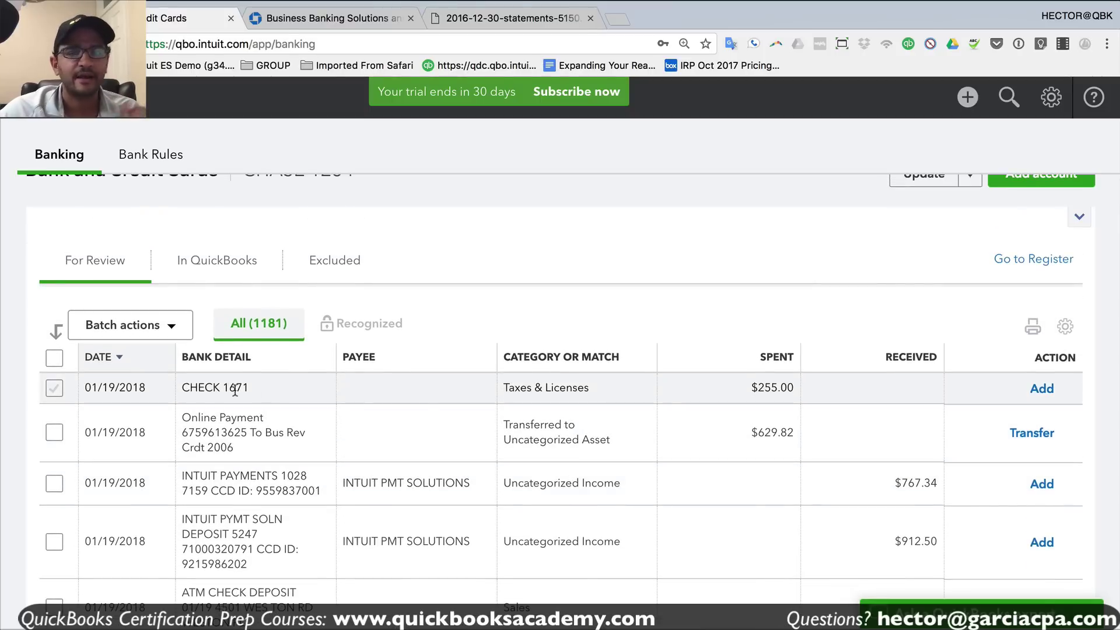
{"action": "left_click", "coordinate": [235, 391]}
{"action": "left_click_drag", "start_coordinate": [222, 388], "coordinate": [262, 390]}
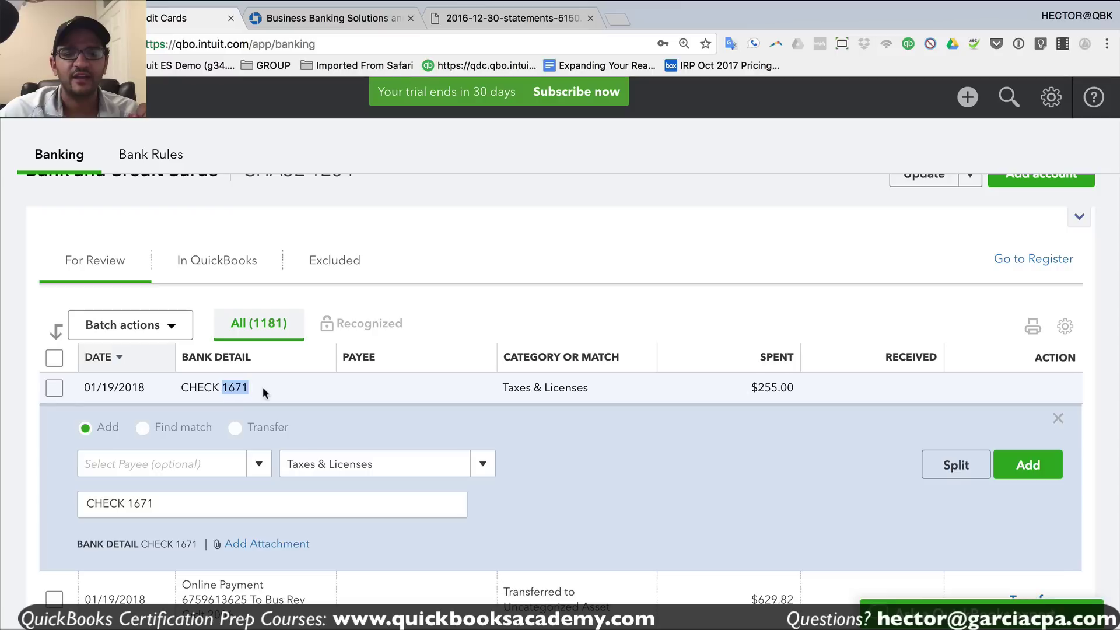
{"action": "left_click_drag", "start_coordinate": [757, 387], "coordinate": [797, 397]}
{"action": "left_click_drag", "start_coordinate": [501, 387], "coordinate": [590, 391]}
{"action": "left_click", "coordinate": [516, 388]}
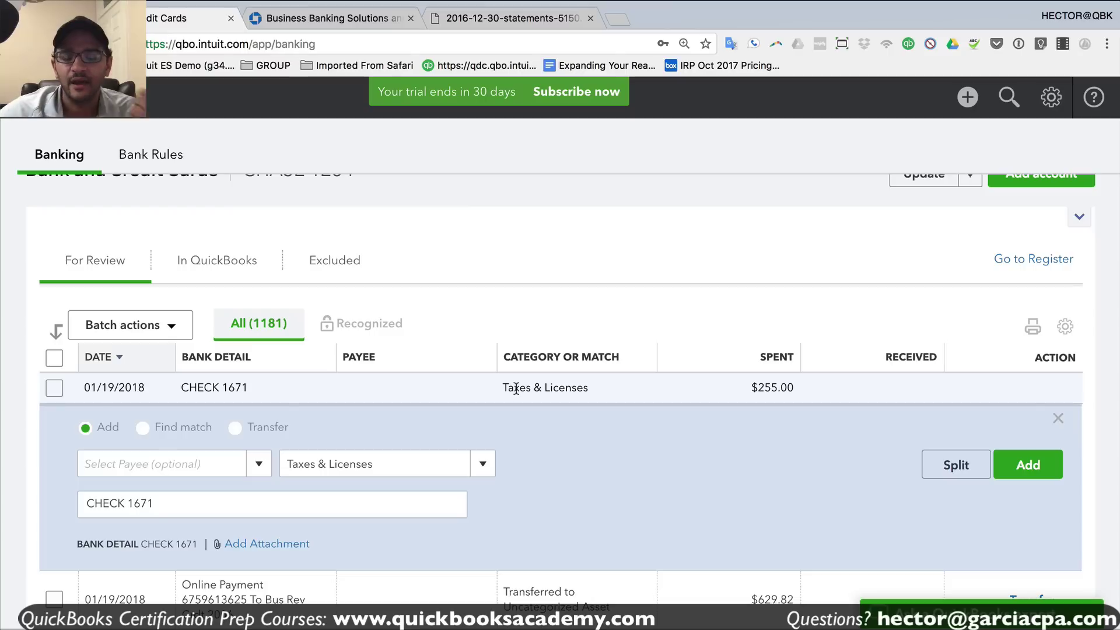
{"action": "left_click_drag", "start_coordinate": [750, 387], "coordinate": [790, 385]}
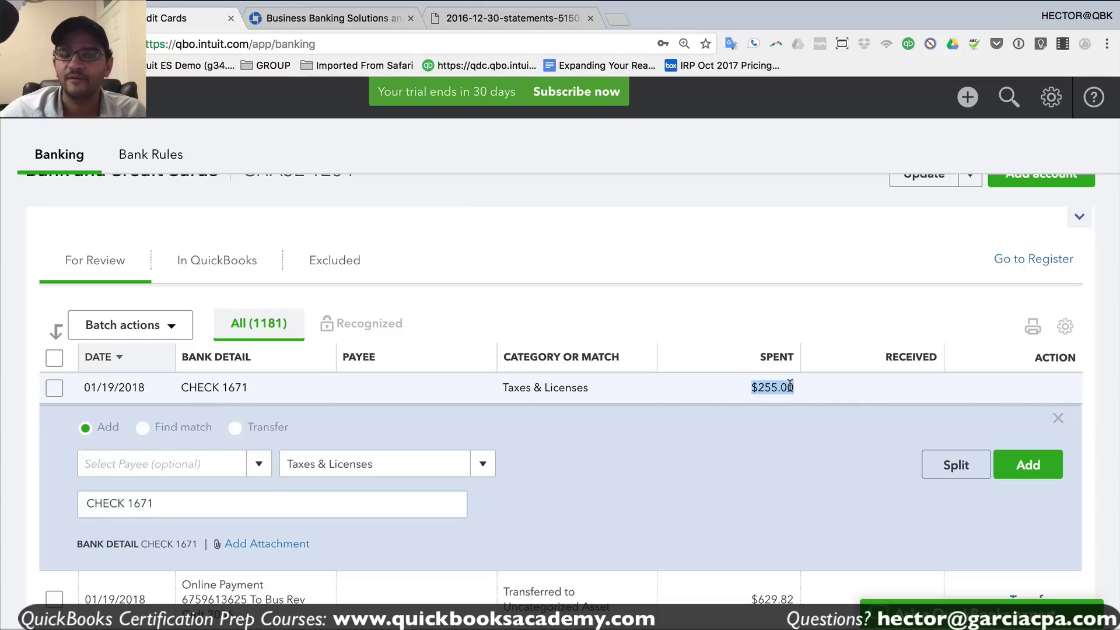
{"action": "left_click", "coordinate": [596, 386]}
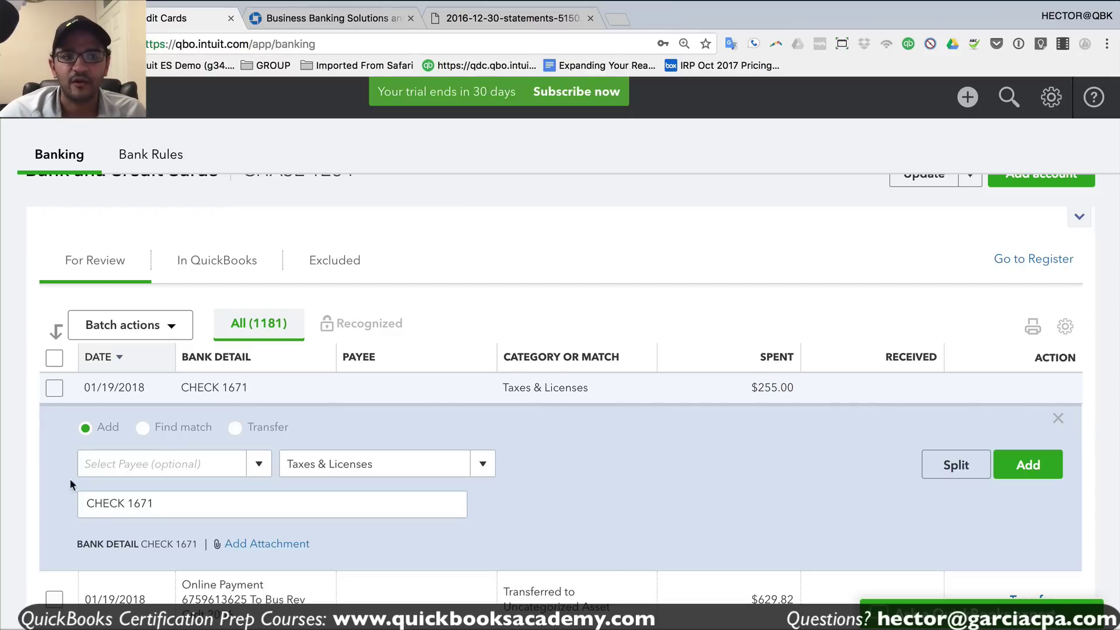
- Enter the payee's name on the check and save it as a new vendor
{"action": "left_click", "coordinate": [106, 467]}
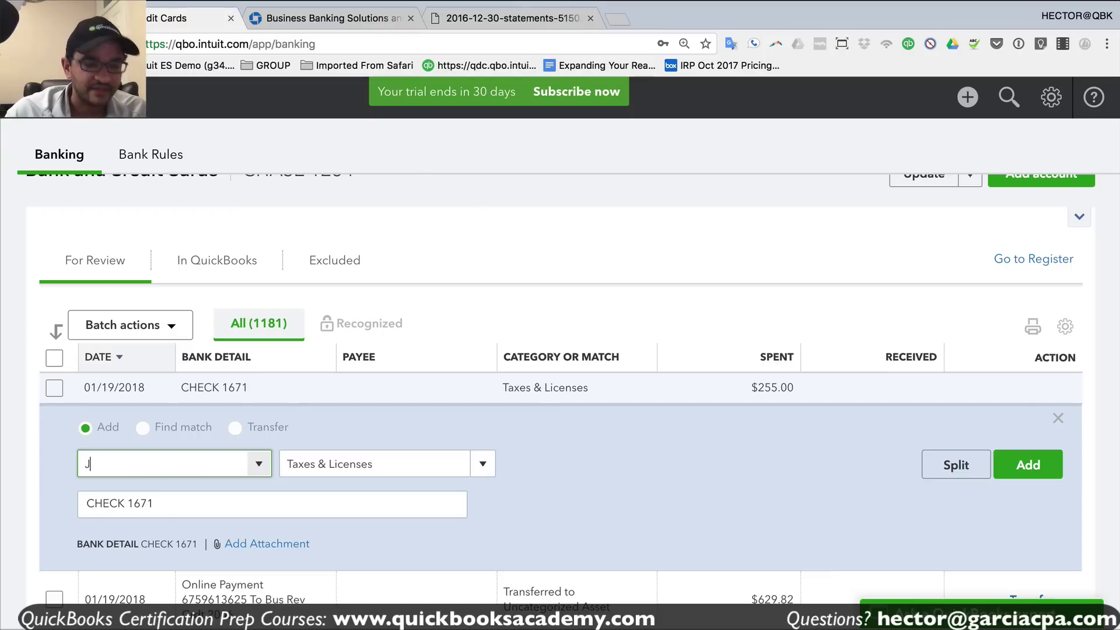
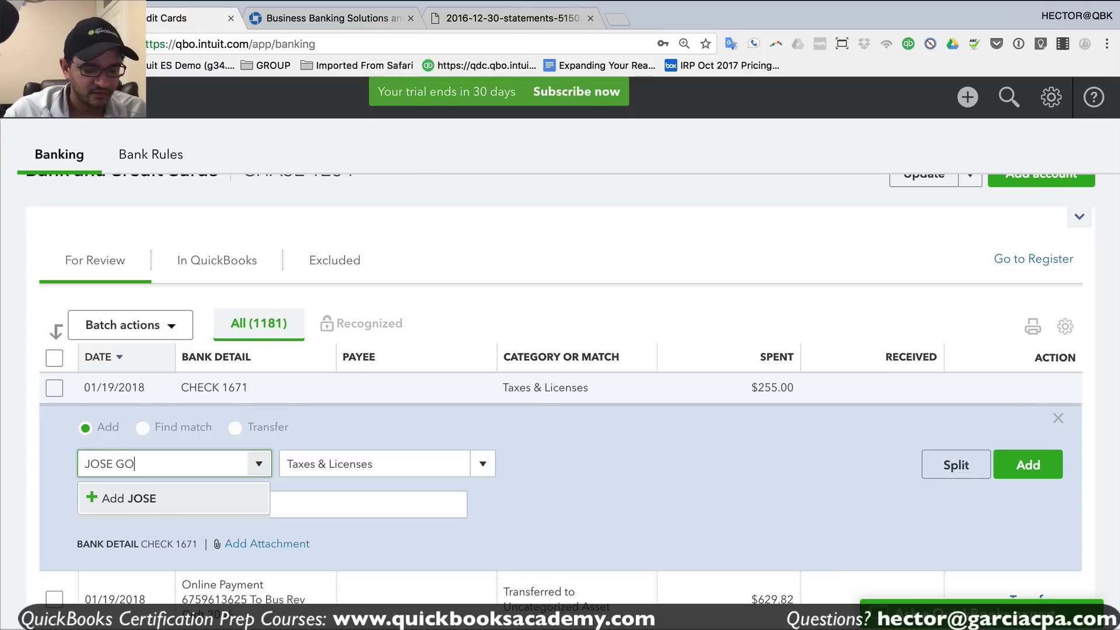
{"action": "left_click", "coordinate": [171, 503]}
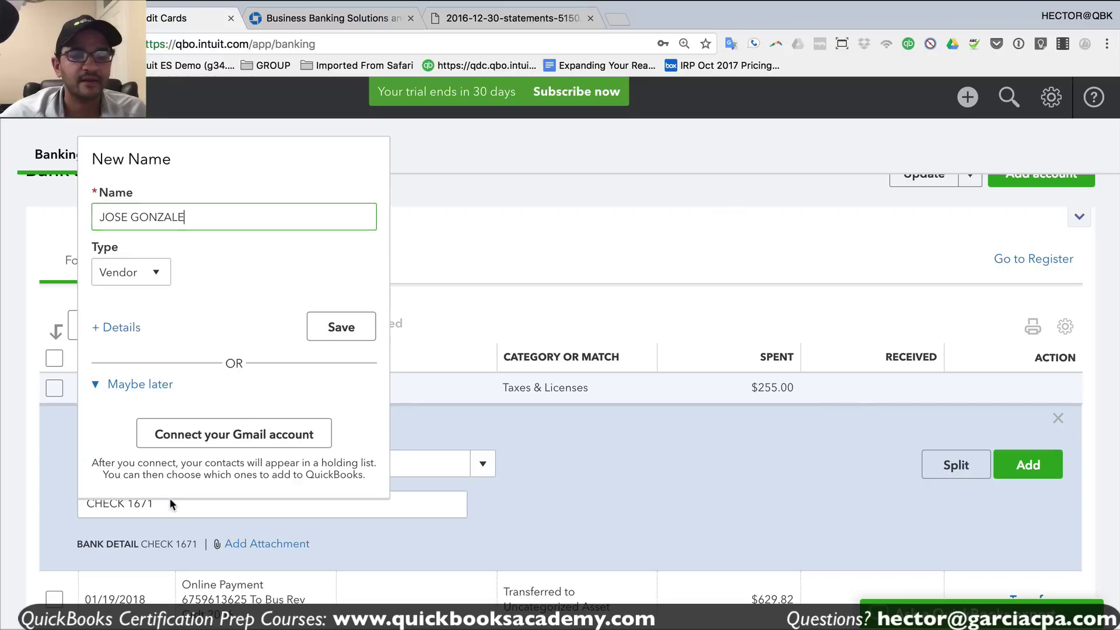
{"action": "left_click", "coordinate": [133, 274]}
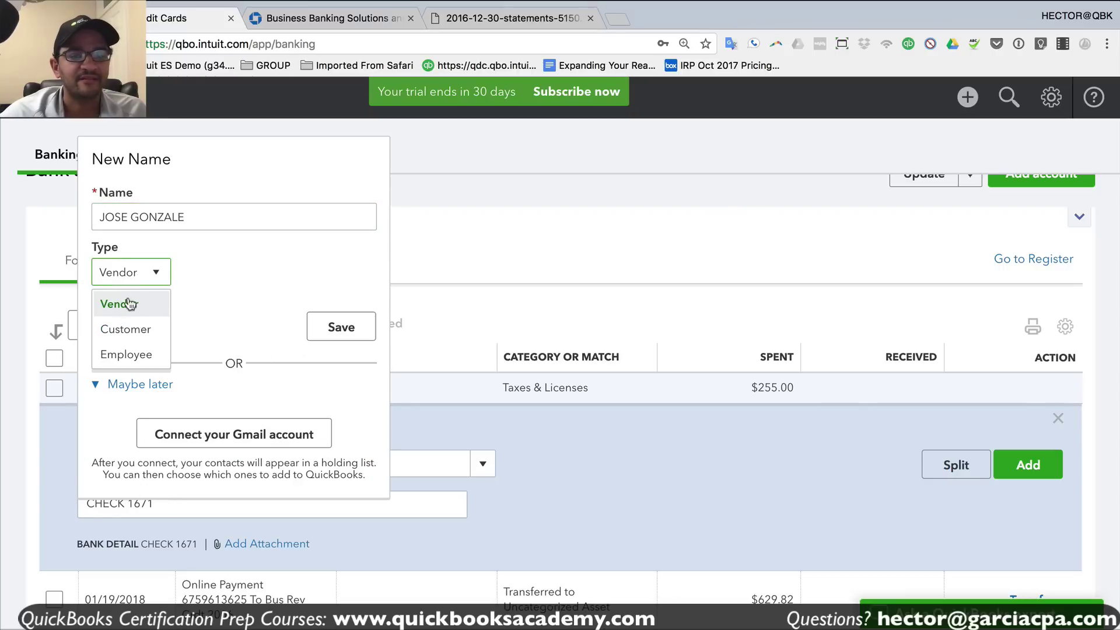
{"action": "left_click", "coordinate": [132, 303]}
{"action": "left_click", "coordinate": [341, 327]}
- Categorize the check under a new SUBCONTRACTOR Expenses account and add it
{"action": "left_click", "coordinate": [421, 461]}
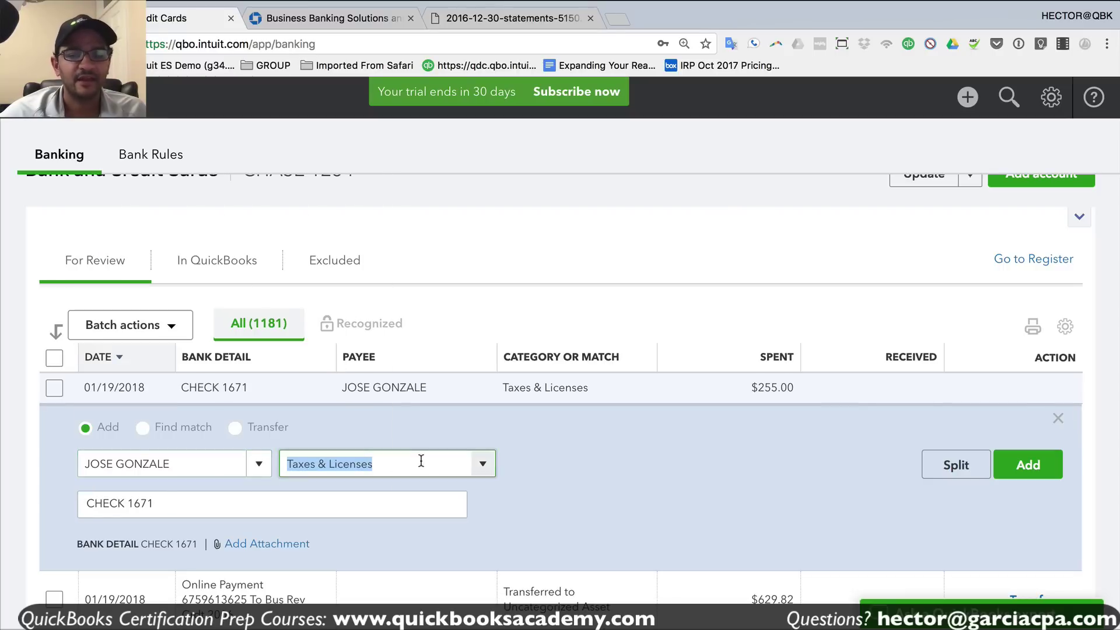
{"action": "type", "text": "SUBCON"}
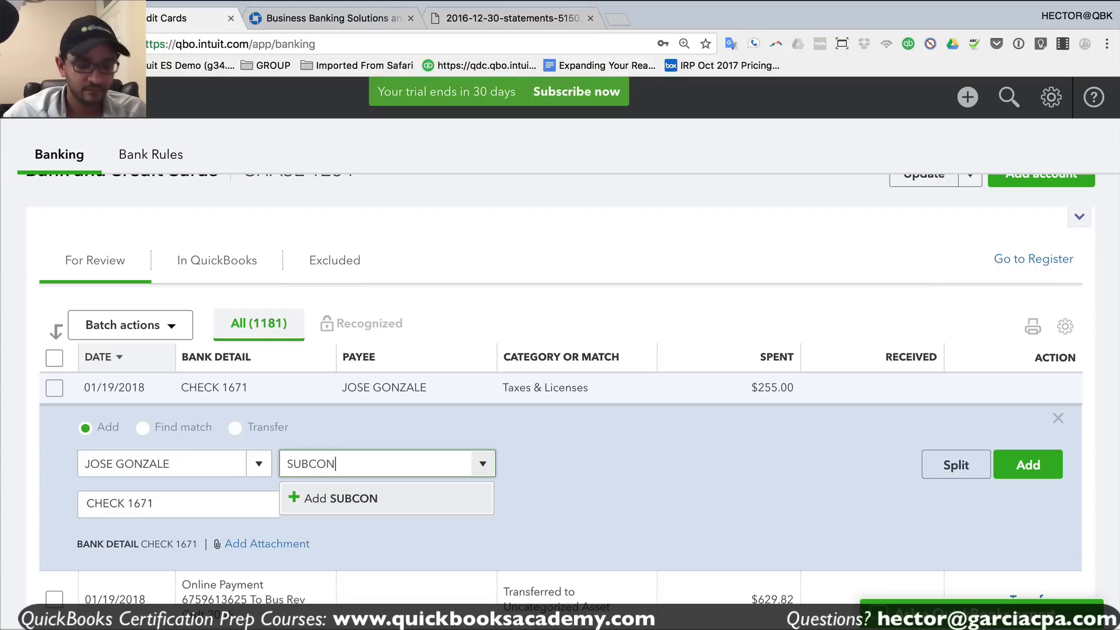
{"action": "type", "text": "TRACTOR"}
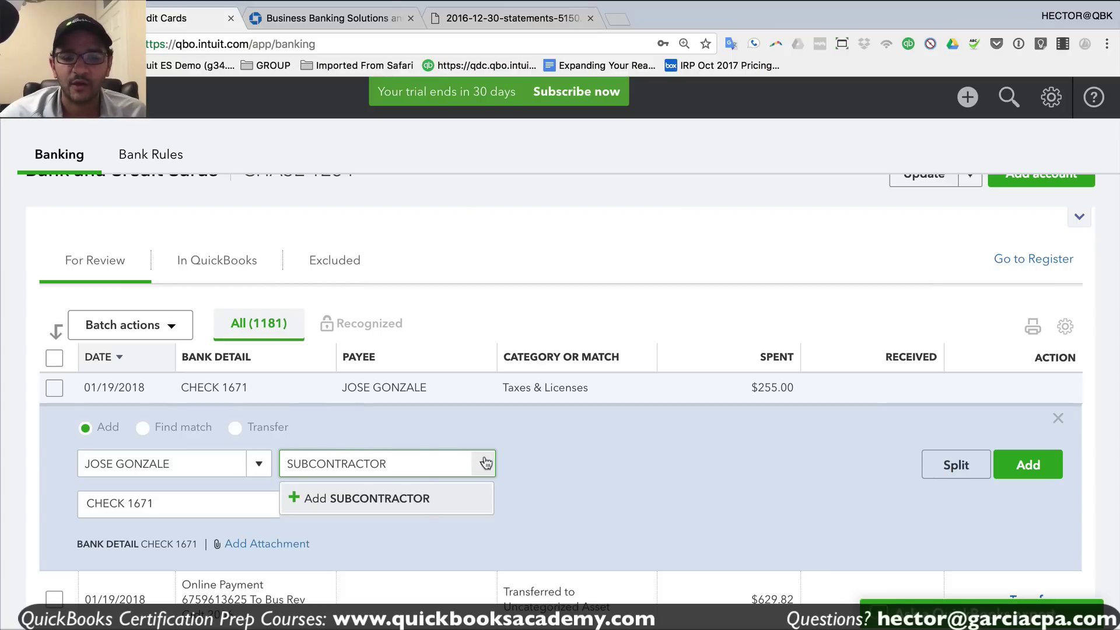
{"action": "left_click", "coordinate": [367, 501]}
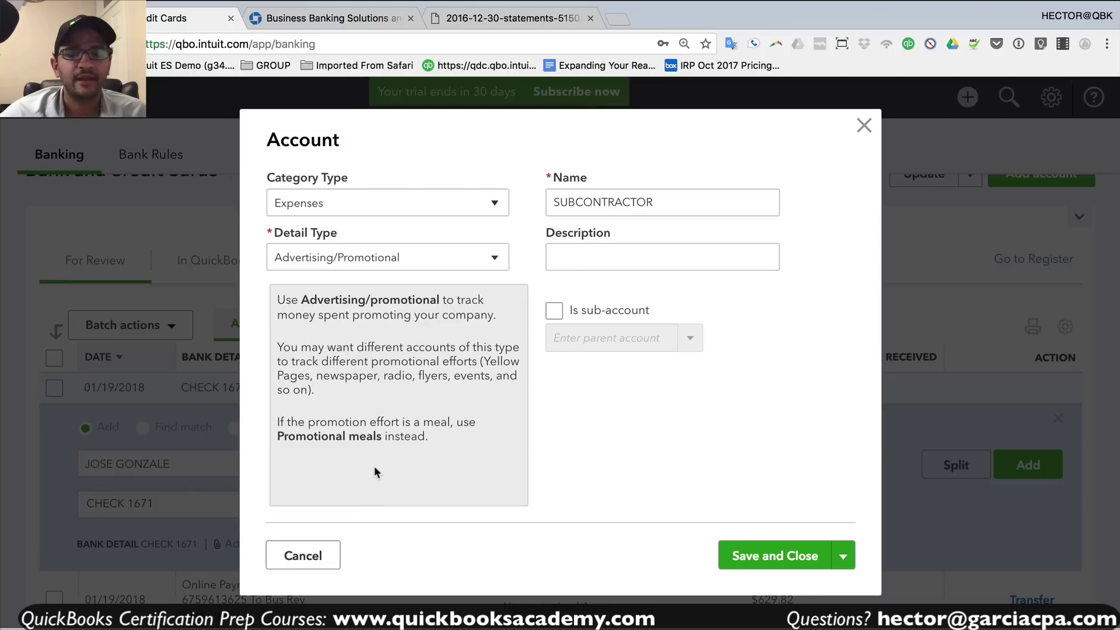
{"action": "left_click", "coordinate": [322, 200]}
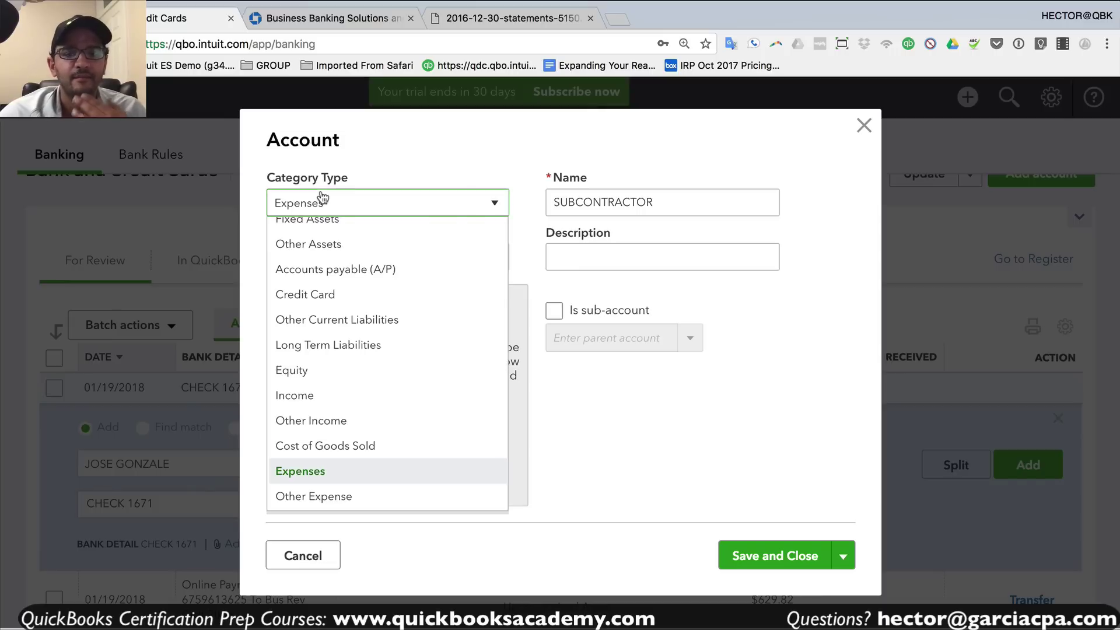
{"action": "left_click", "coordinate": [328, 479]}
{"action": "left_click", "coordinate": [802, 566]}
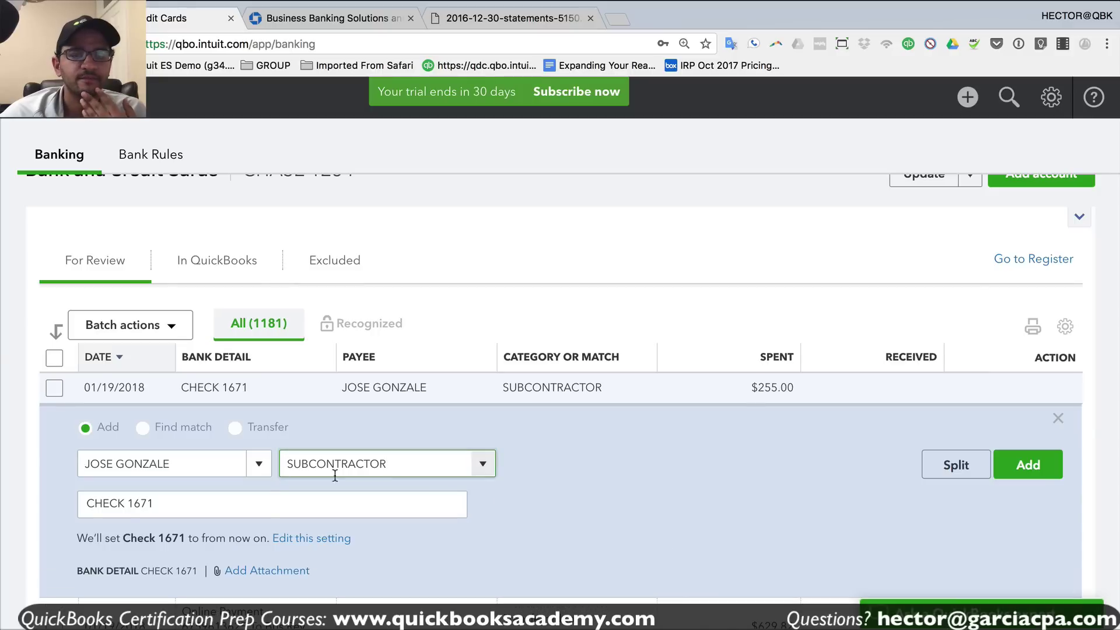
{"action": "left_click", "coordinate": [1038, 465]}
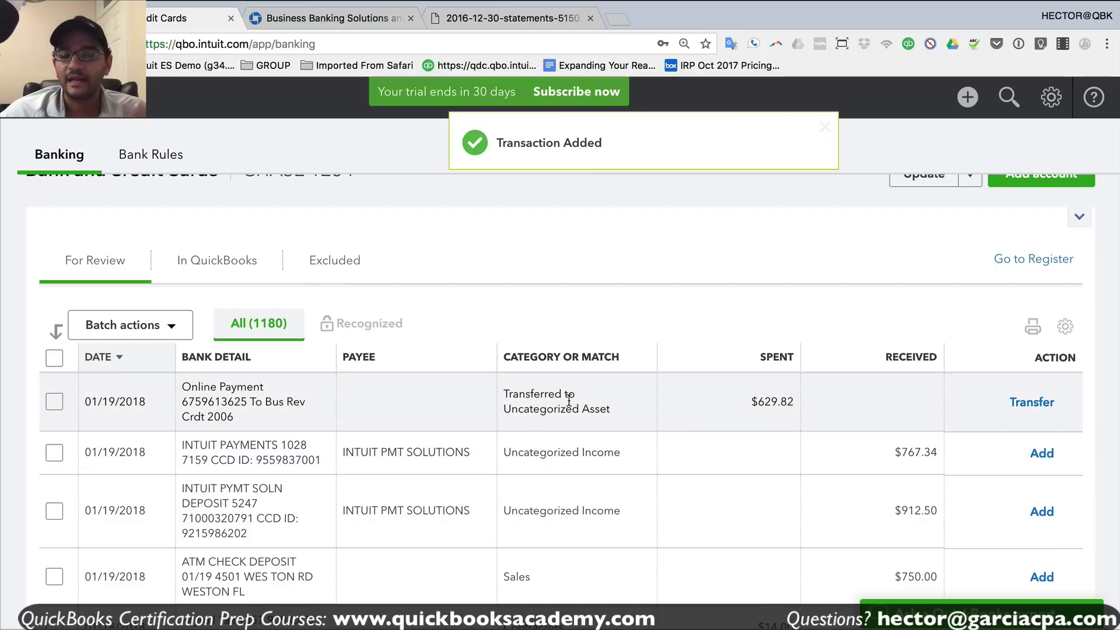
{"action": "scroll", "coordinate": [605, 461], "scroll_direction": "down", "scroll_amount": 2}
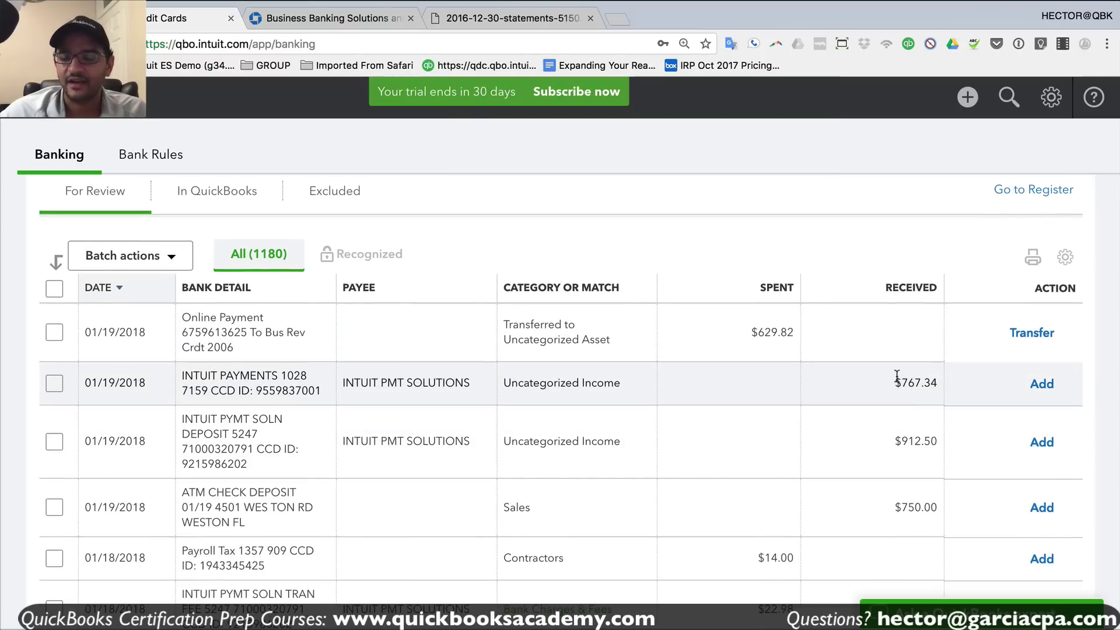
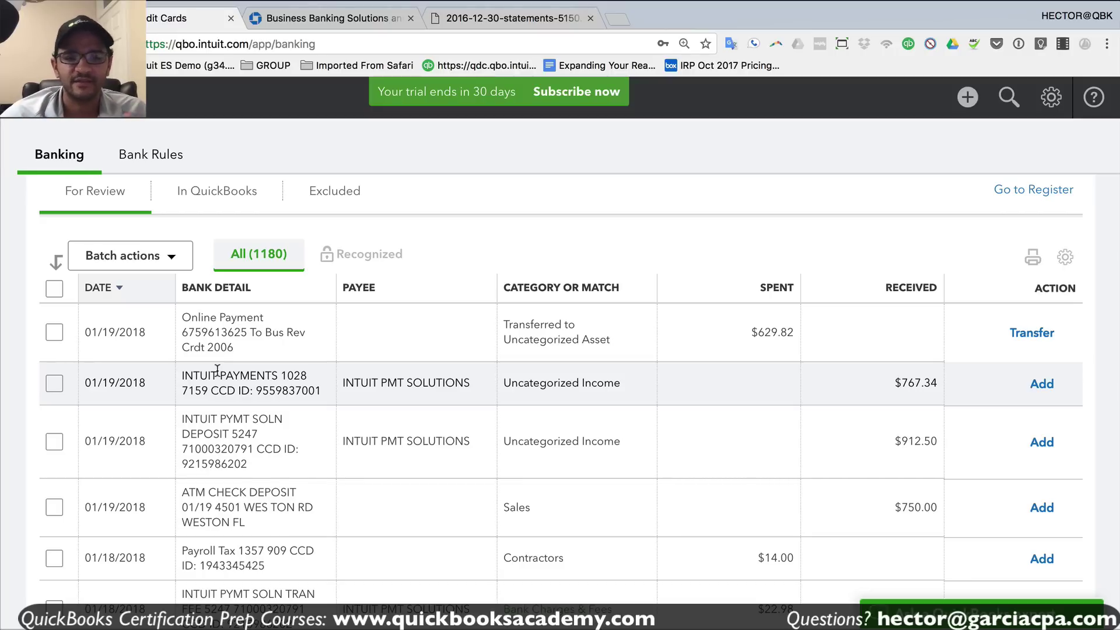
- Categorize the $767.34 Intuit deposit as Sales (Income) and add it
{"action": "left_click", "coordinate": [232, 378]}
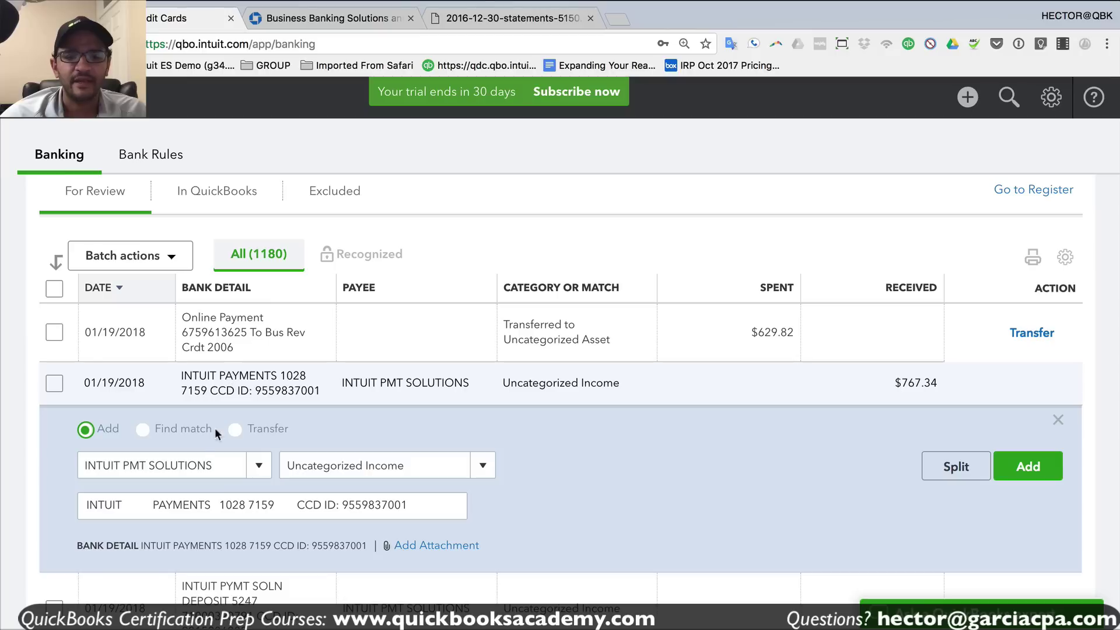
{"action": "left_click", "coordinate": [221, 463]}
{"action": "left_click", "coordinate": [413, 465]}
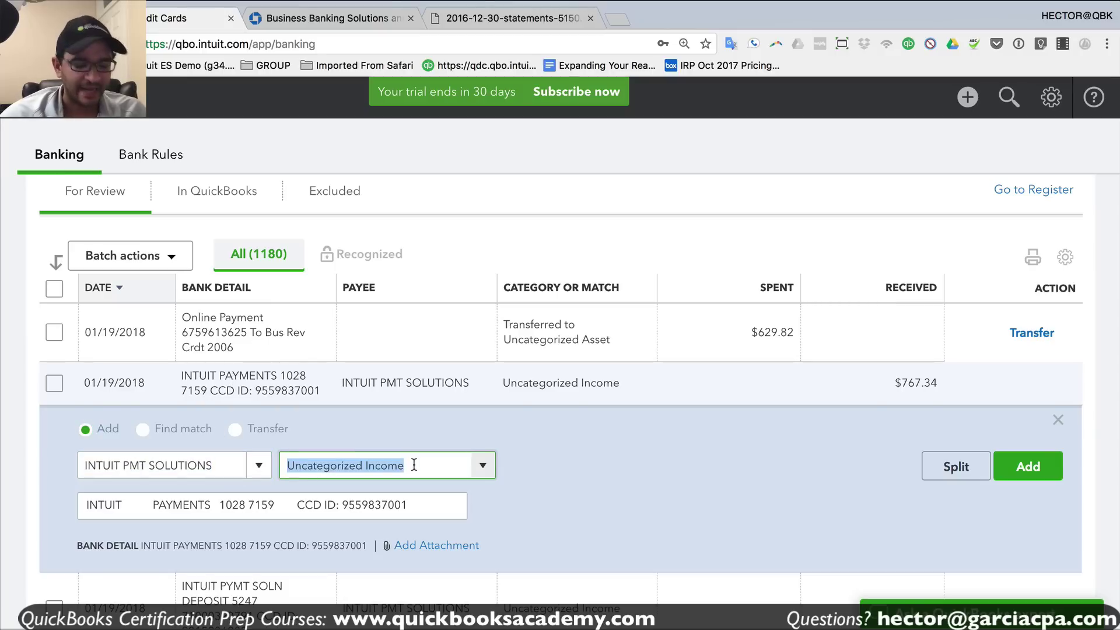
{"action": "type", "text": "SALES"}
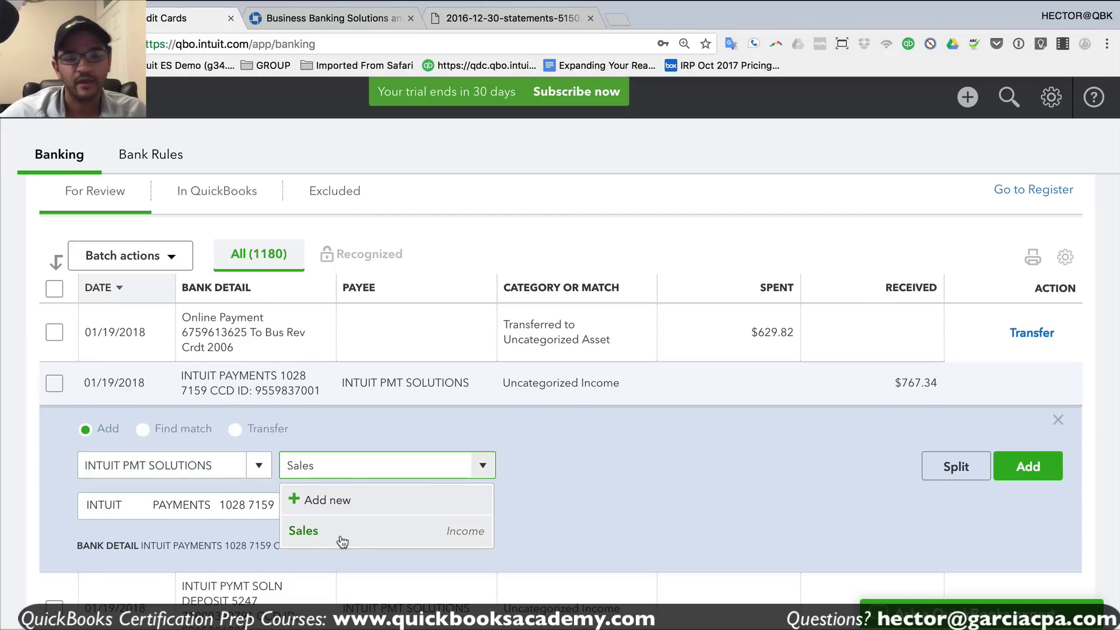
{"action": "left_click", "coordinate": [343, 541]}
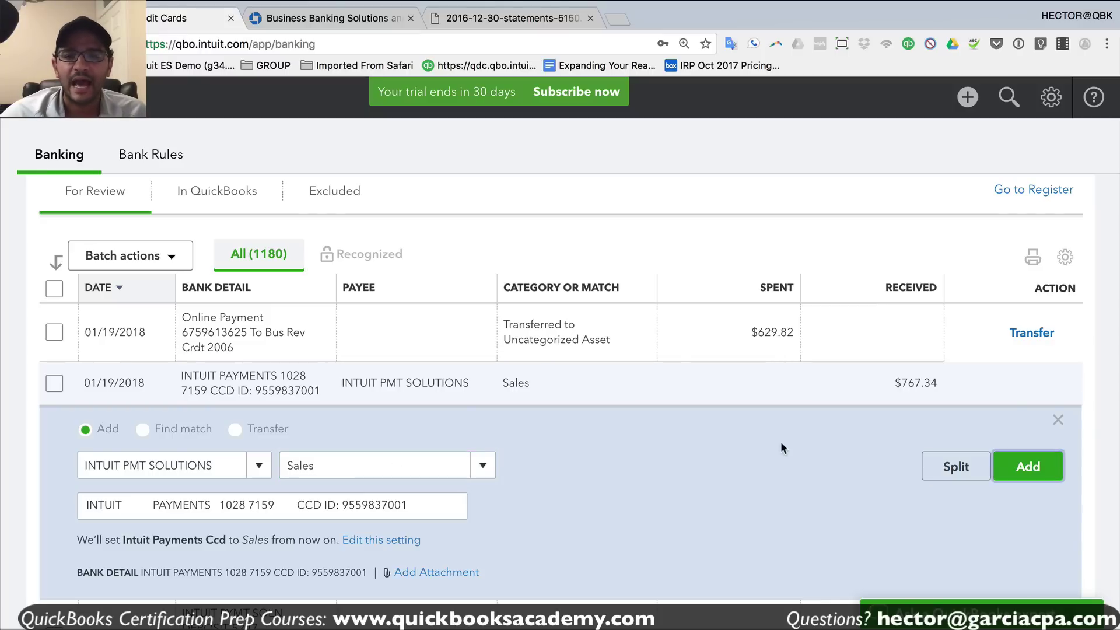
{"action": "key", "text": "Return"}
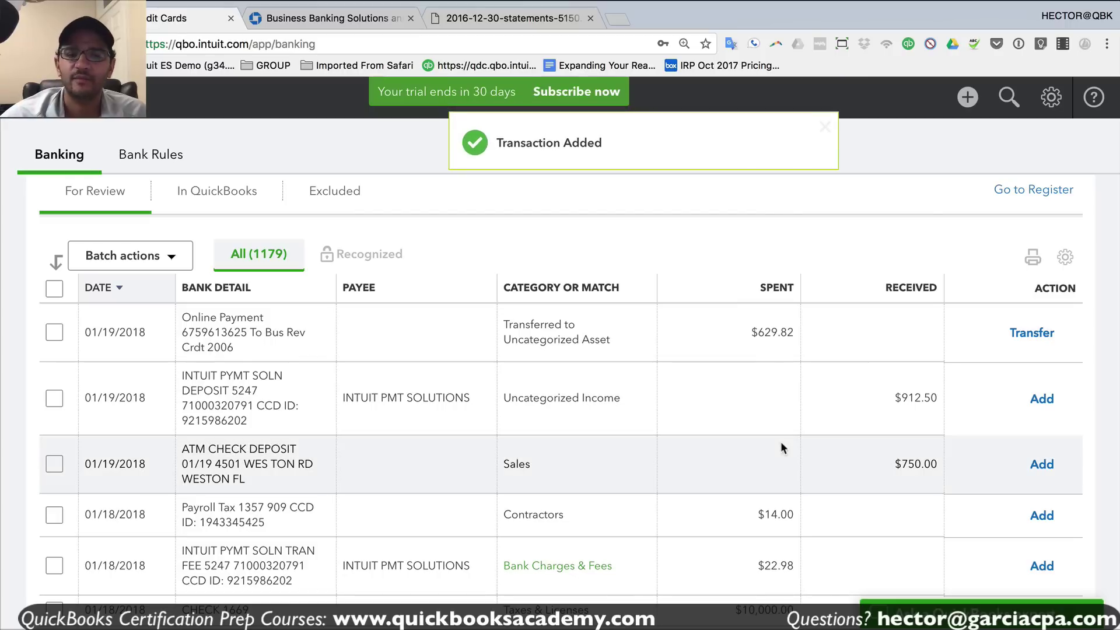
- Categorize the $912.50 Intuit Pymt Solutions deposit as Sales and add it
{"action": "left_click", "coordinate": [308, 404]}
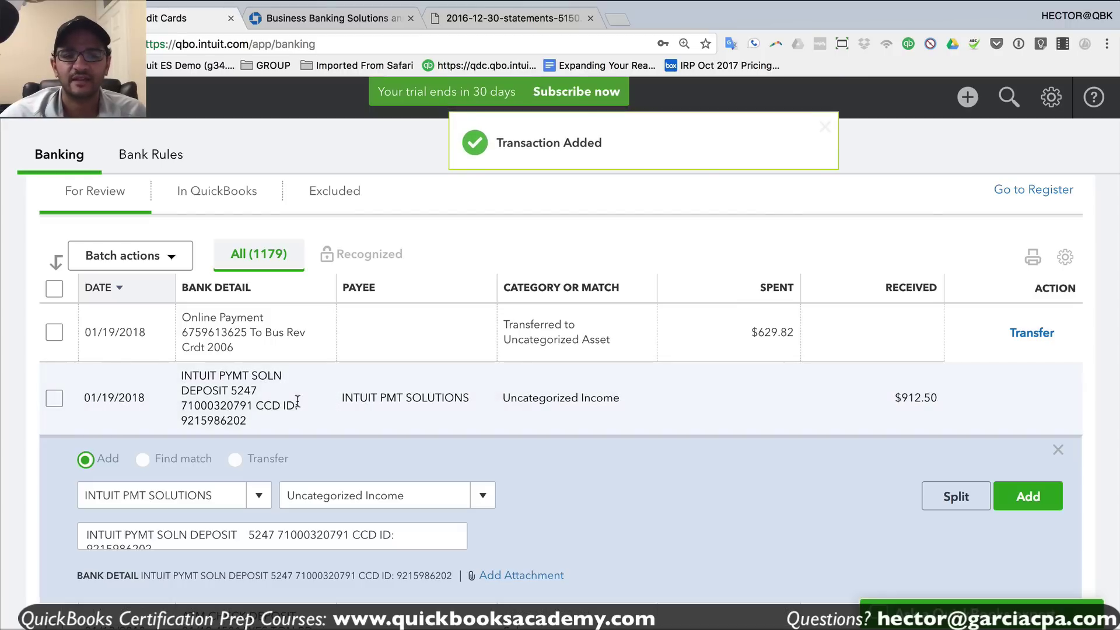
{"action": "left_click", "coordinate": [404, 495]}
{"action": "key", "text": "BackSpace"}
{"action": "type", "text": "Sales"}
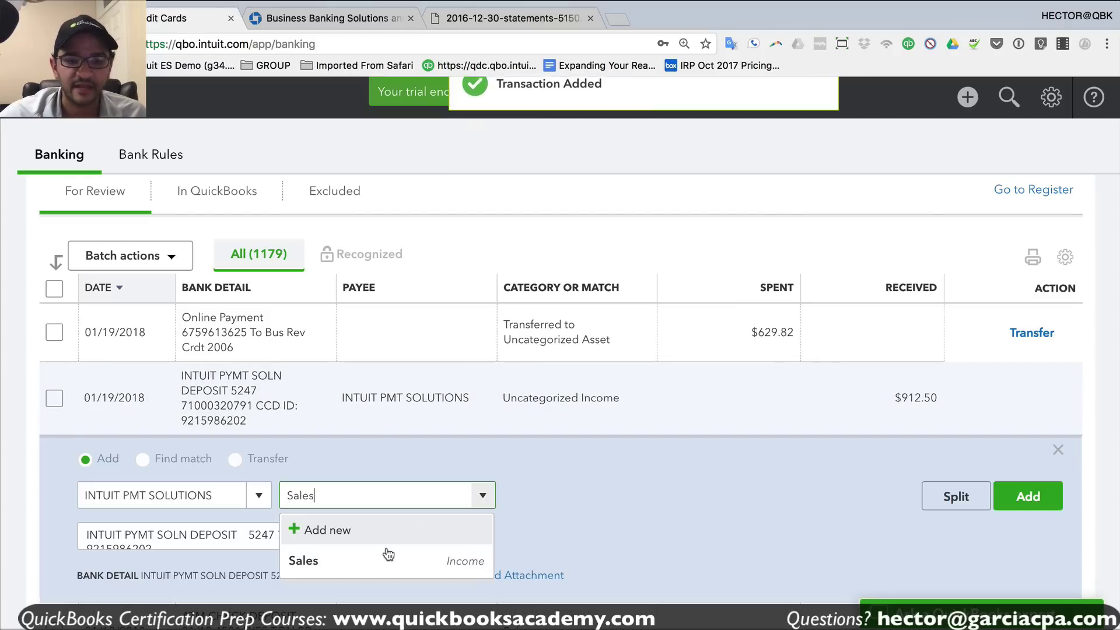
{"action": "key", "text": "Return"}
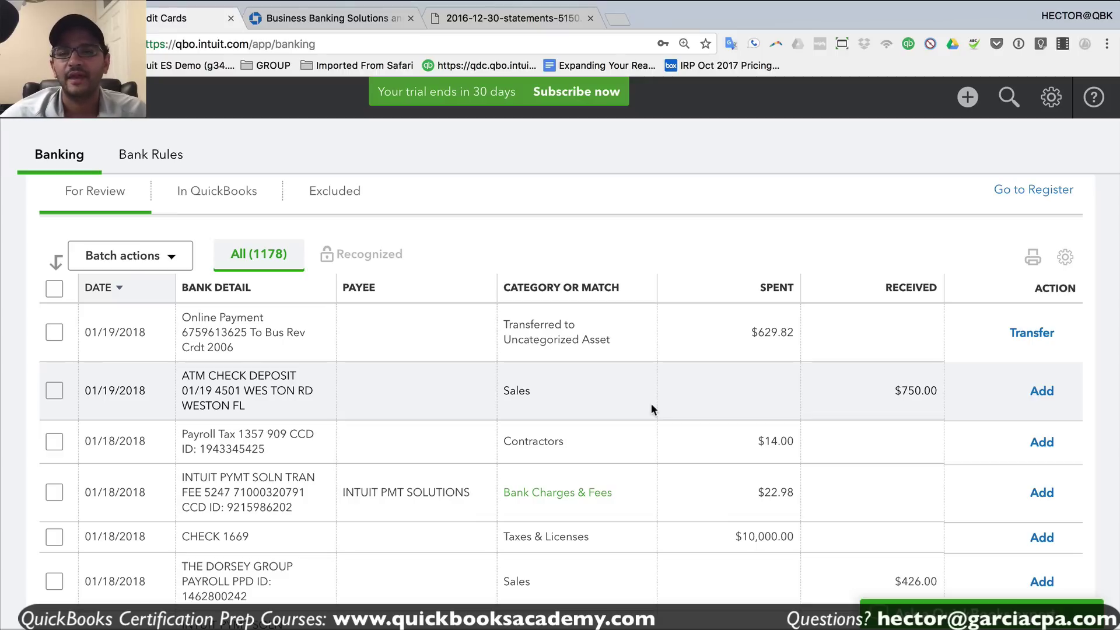
- Start a new invoice and bill it to a newly added customer
{"action": "left_click", "coordinate": [975, 104]}
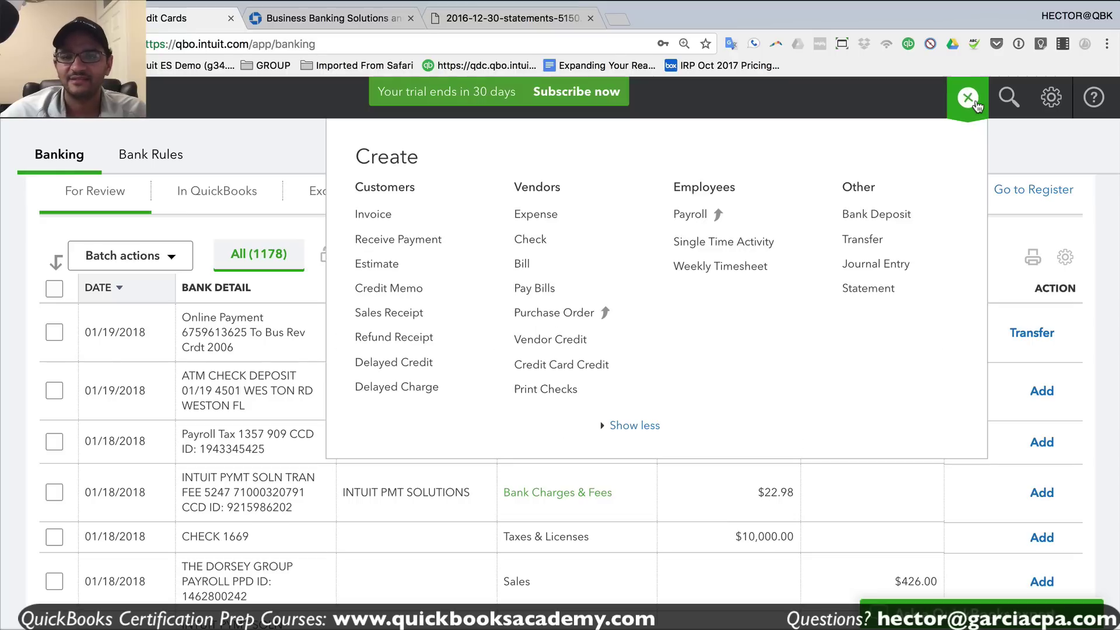
{"action": "left_click", "coordinate": [374, 217]}
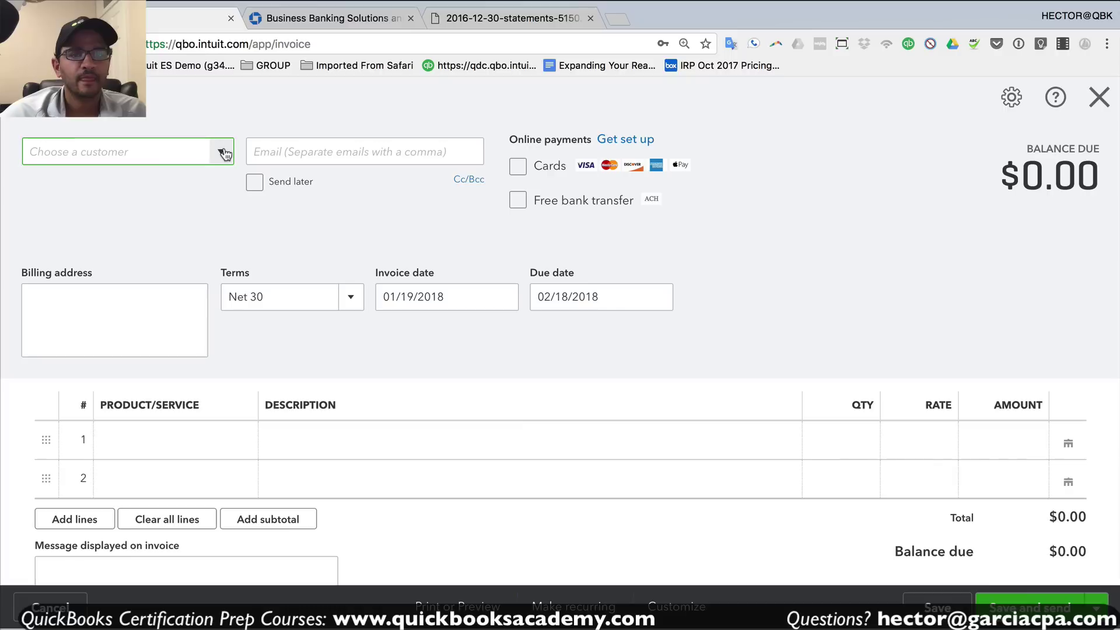
{"action": "left_click", "coordinate": [145, 156]}
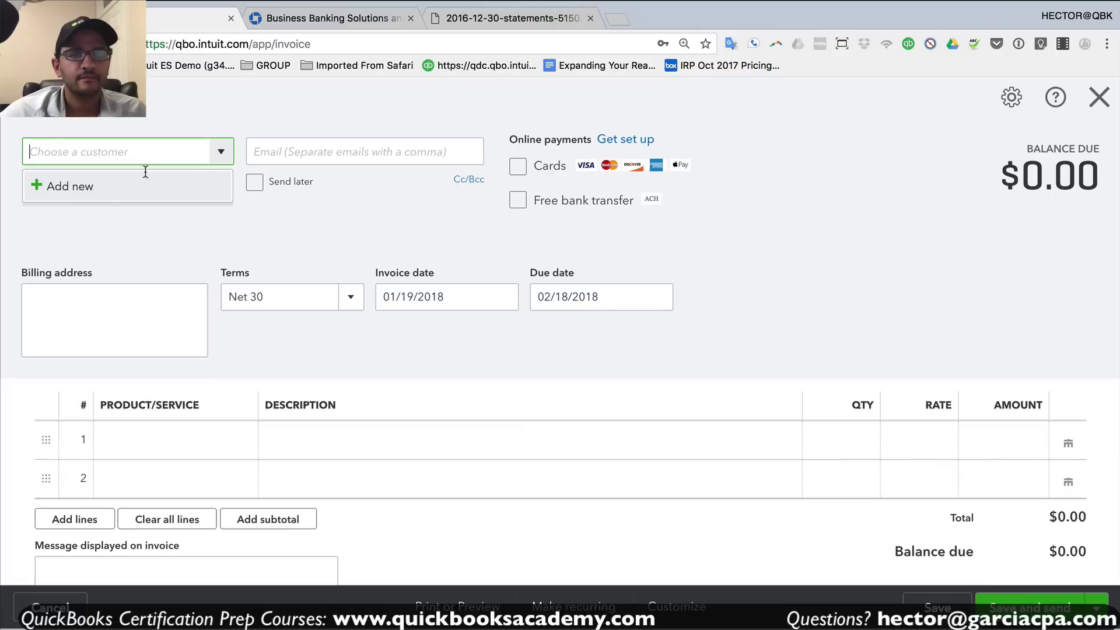
{"action": "left_click", "coordinate": [98, 195]}
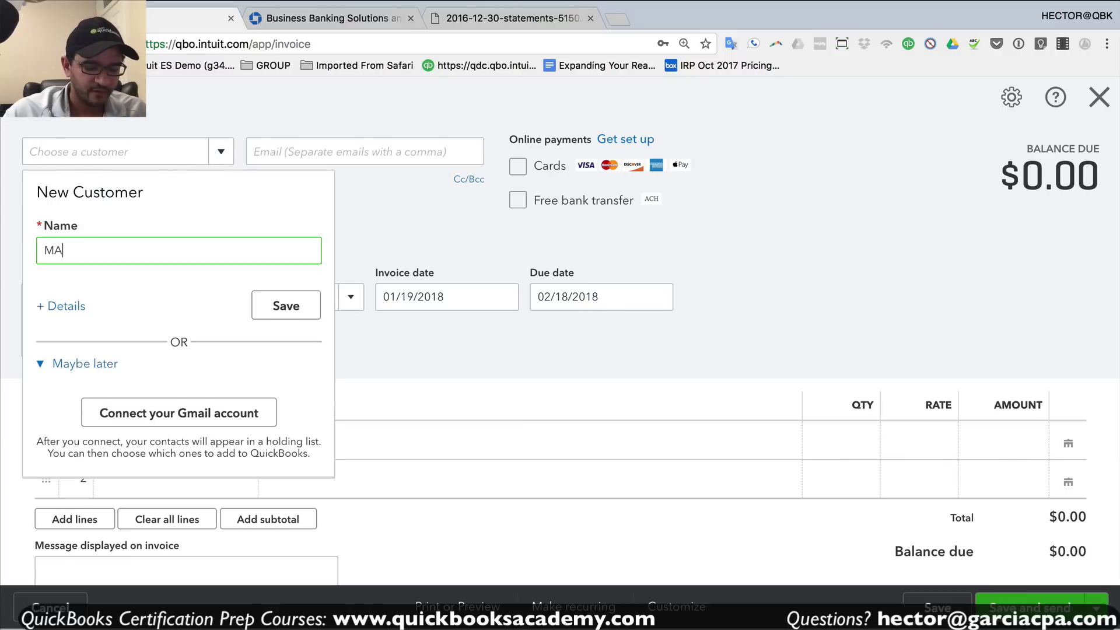
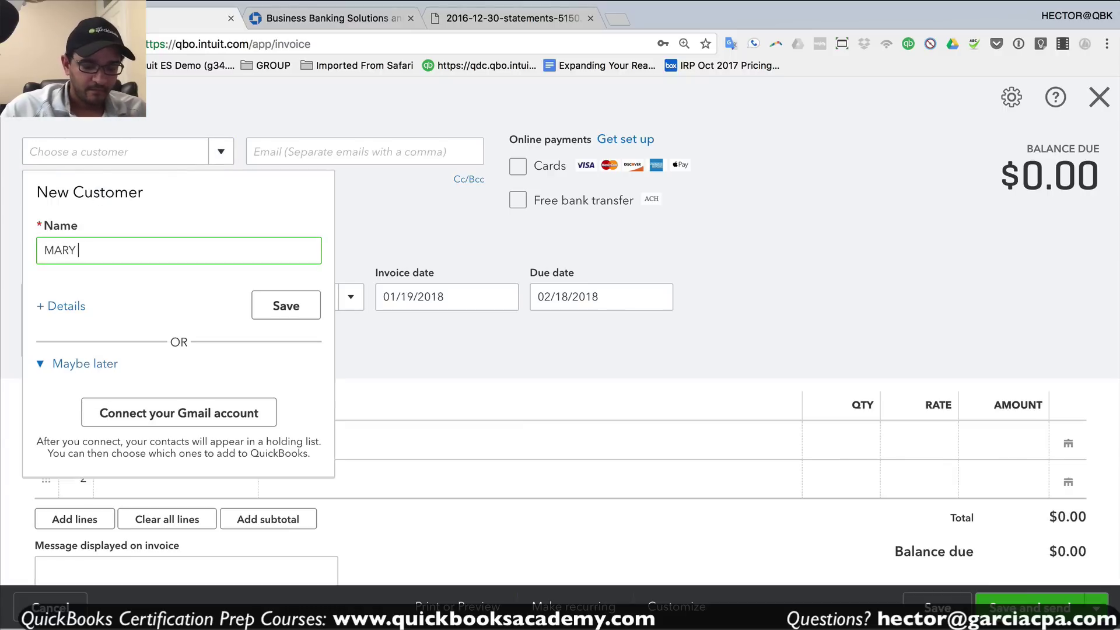
{"action": "left_click", "coordinate": [279, 306]}
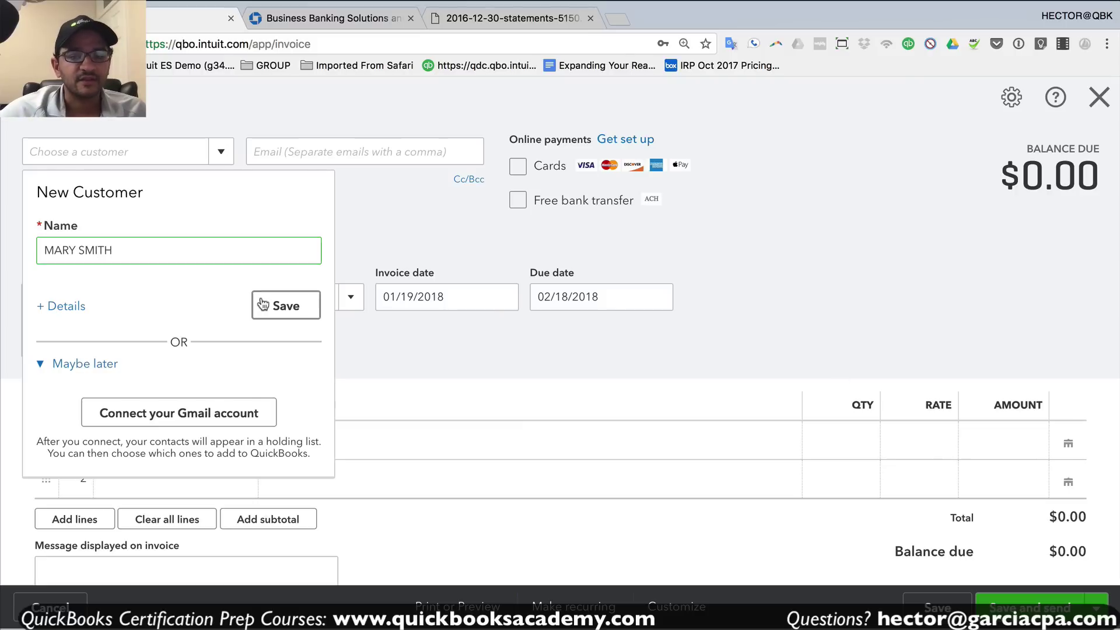
- Bill one line of Hours for $750 and save and close the invoice
{"action": "left_click", "coordinate": [220, 437]}
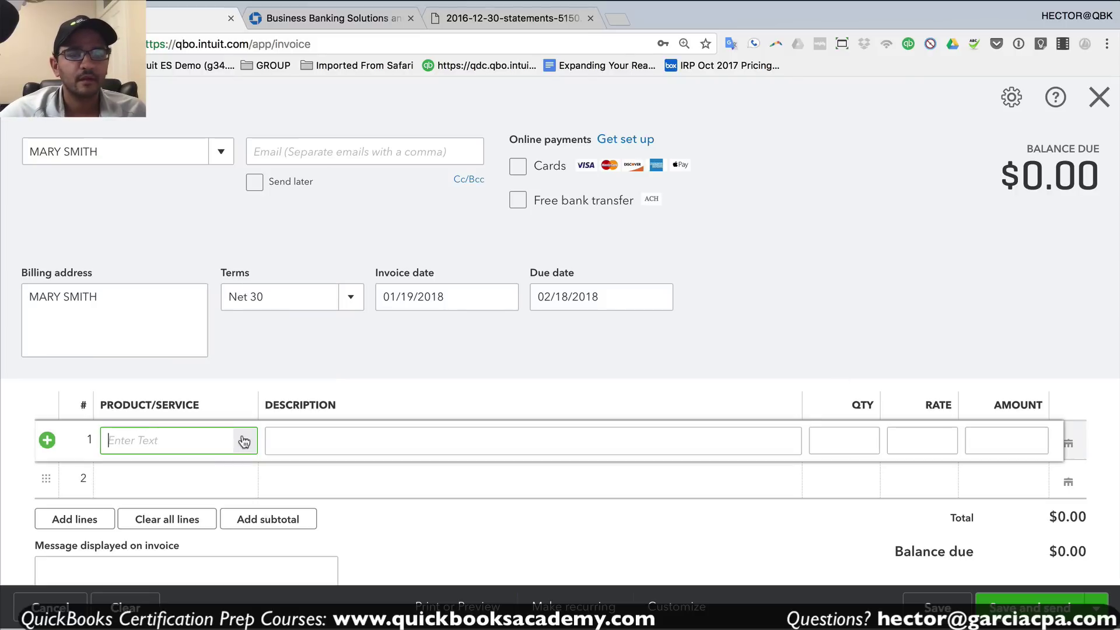
{"action": "left_click", "coordinate": [243, 441]}
{"action": "left_click", "coordinate": [150, 507]}
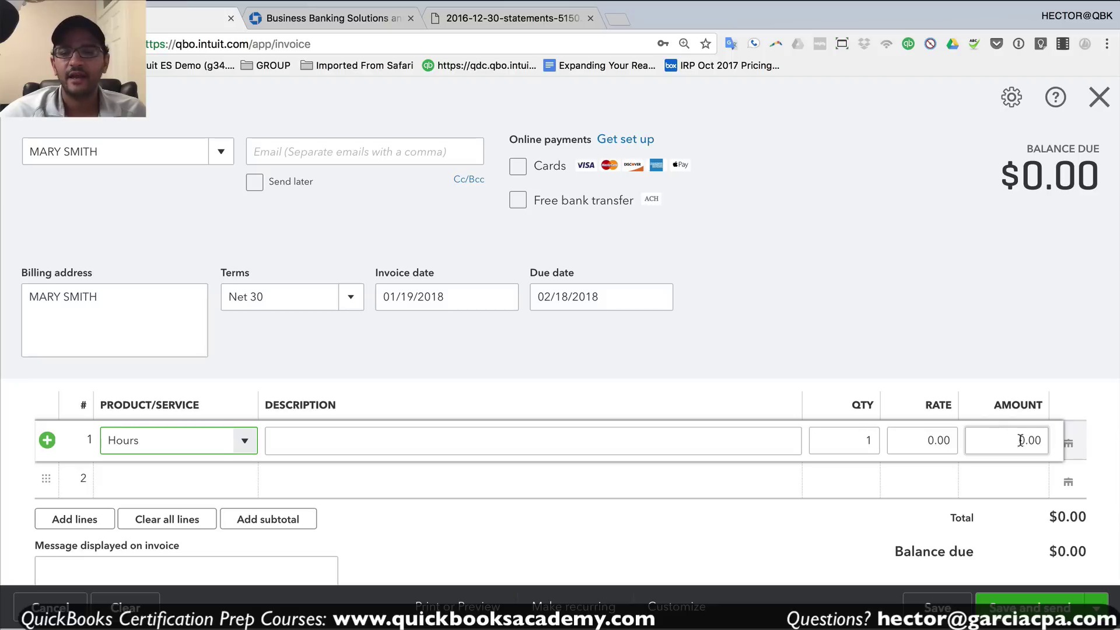
{"action": "type", "text": "750"}
{"action": "key", "text": "Tab"}
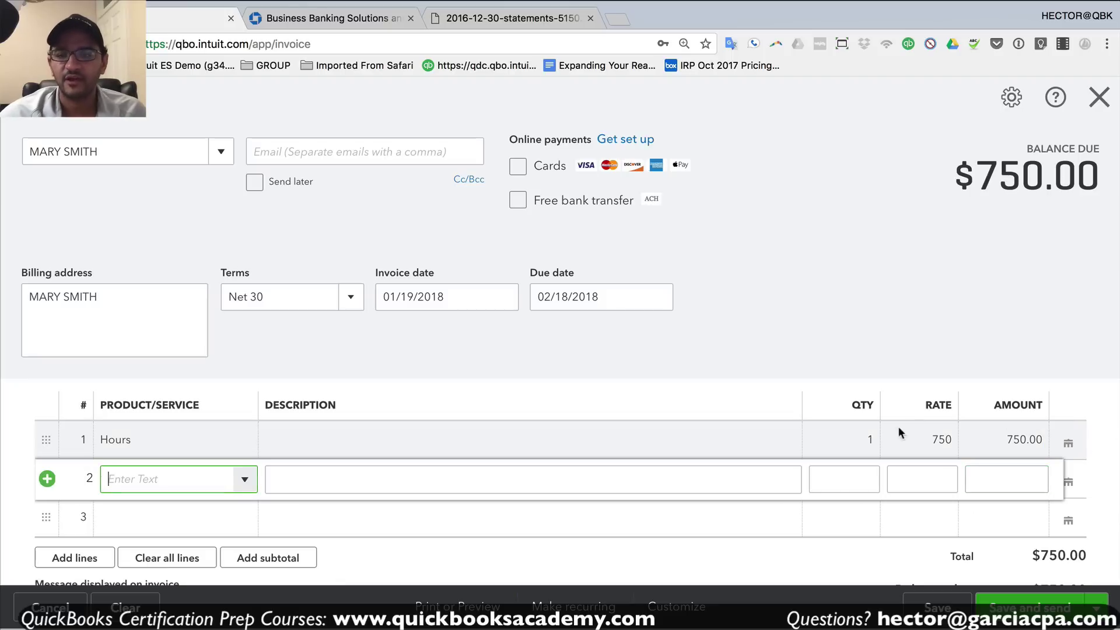
{"action": "left_click", "coordinate": [1097, 608]}
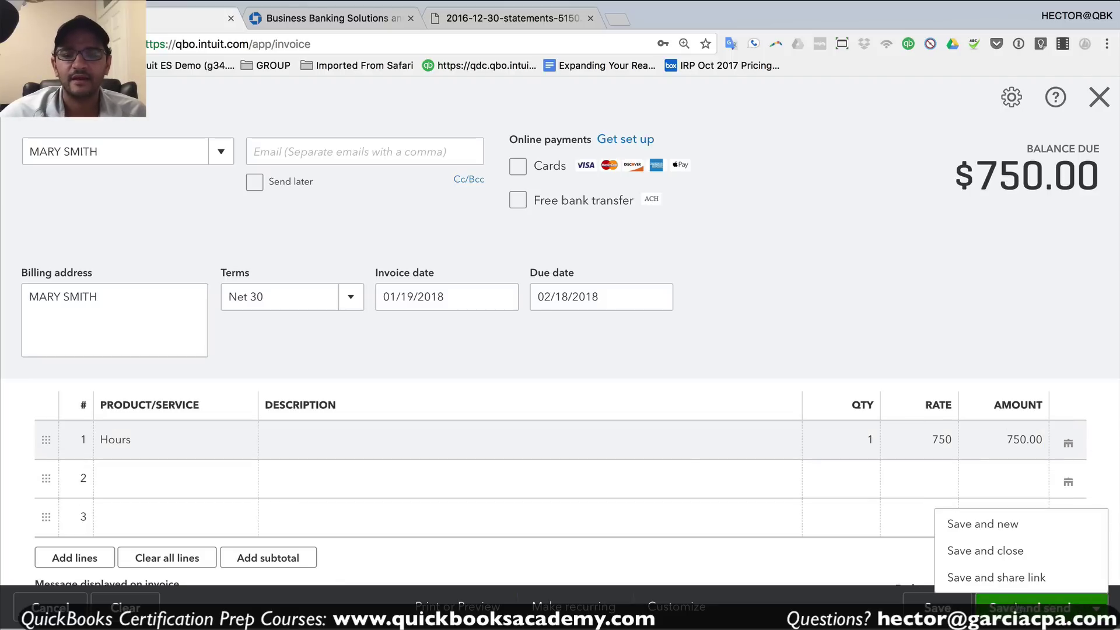
{"action": "left_click", "coordinate": [984, 554]}
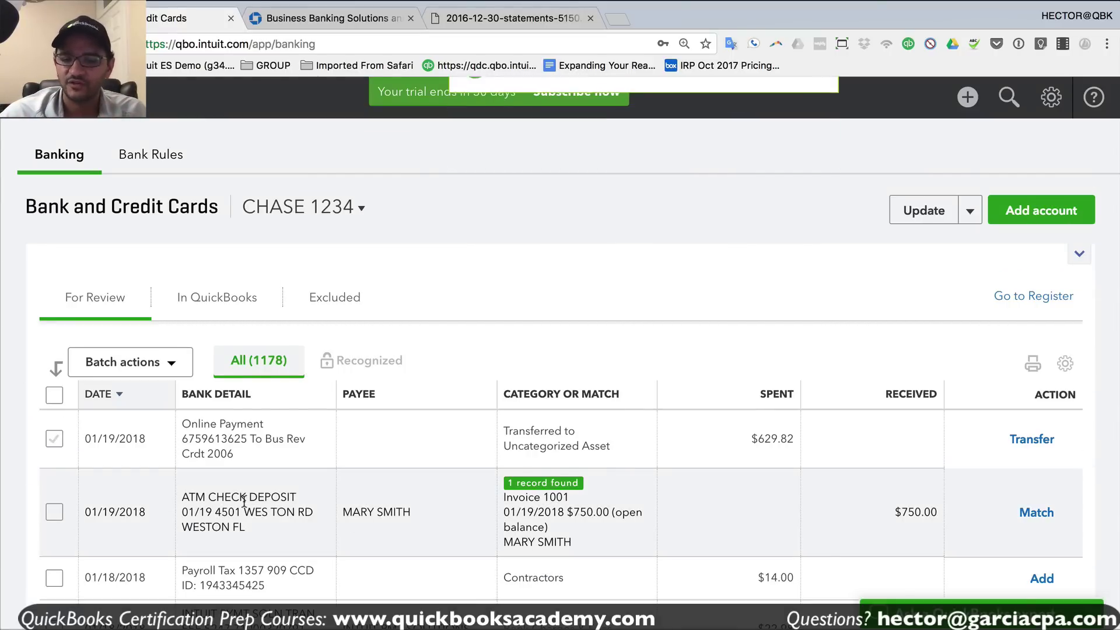
- Match the $750 ATM check deposit to Invoice 1001, then open transaction search
{"action": "scroll", "coordinate": [358, 523], "scroll_direction": "down", "scroll_amount": 3}
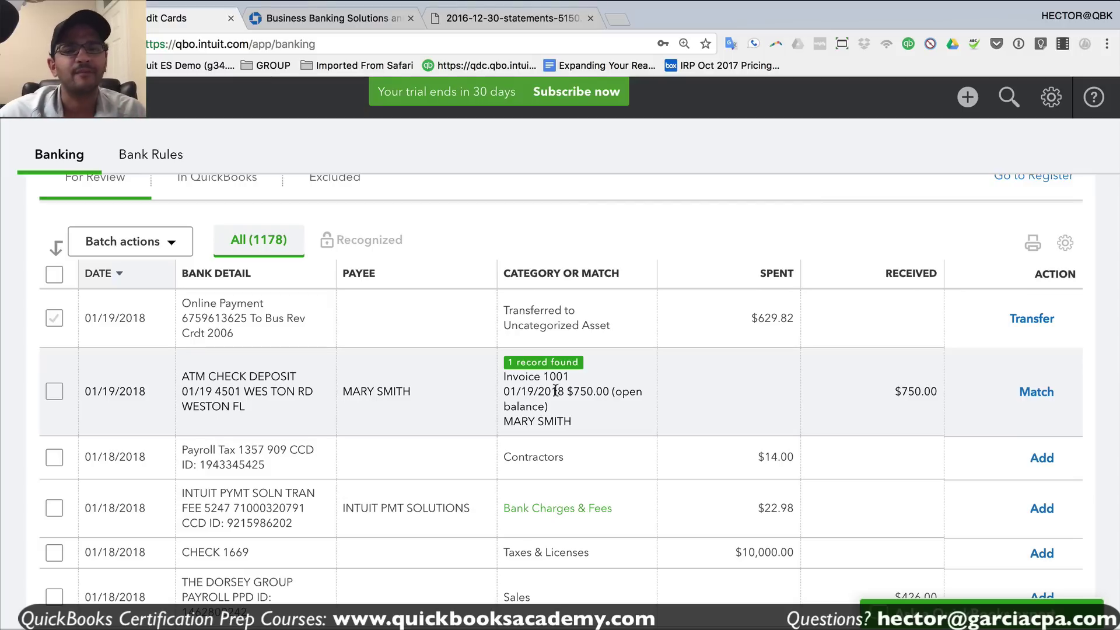
{"action": "left_click", "coordinate": [556, 391]}
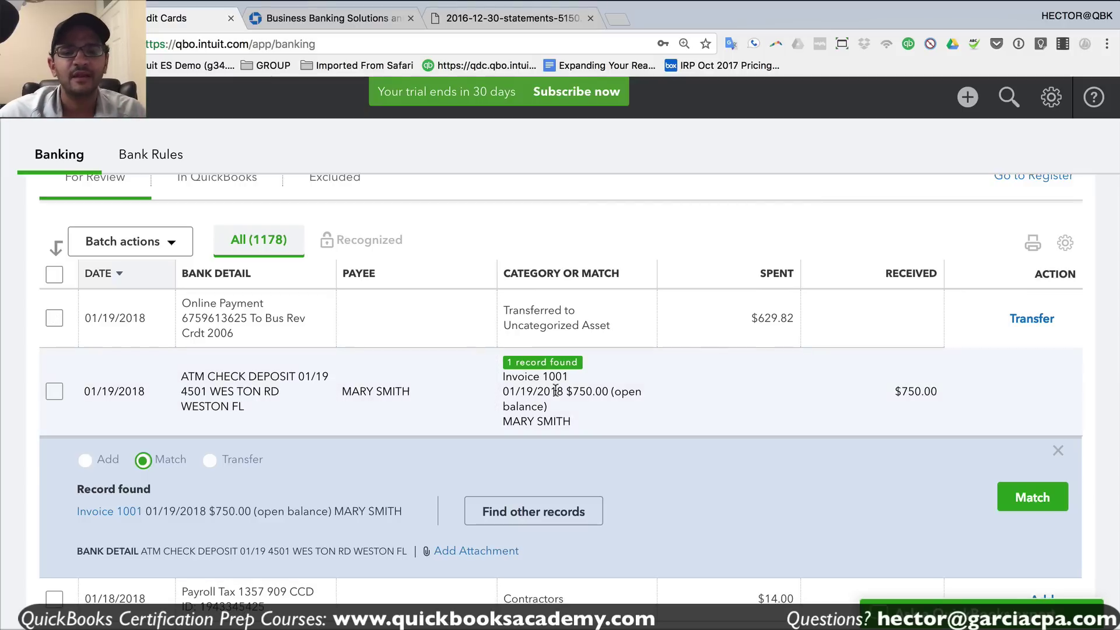
{"action": "left_click", "coordinate": [87, 460]}
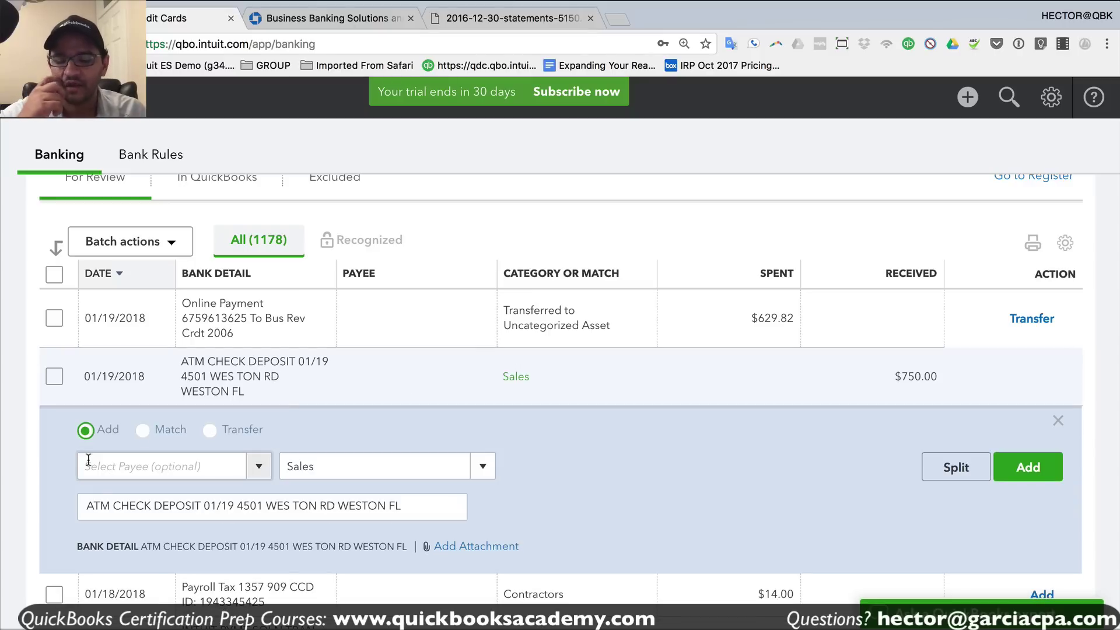
{"action": "left_click", "coordinate": [144, 429]}
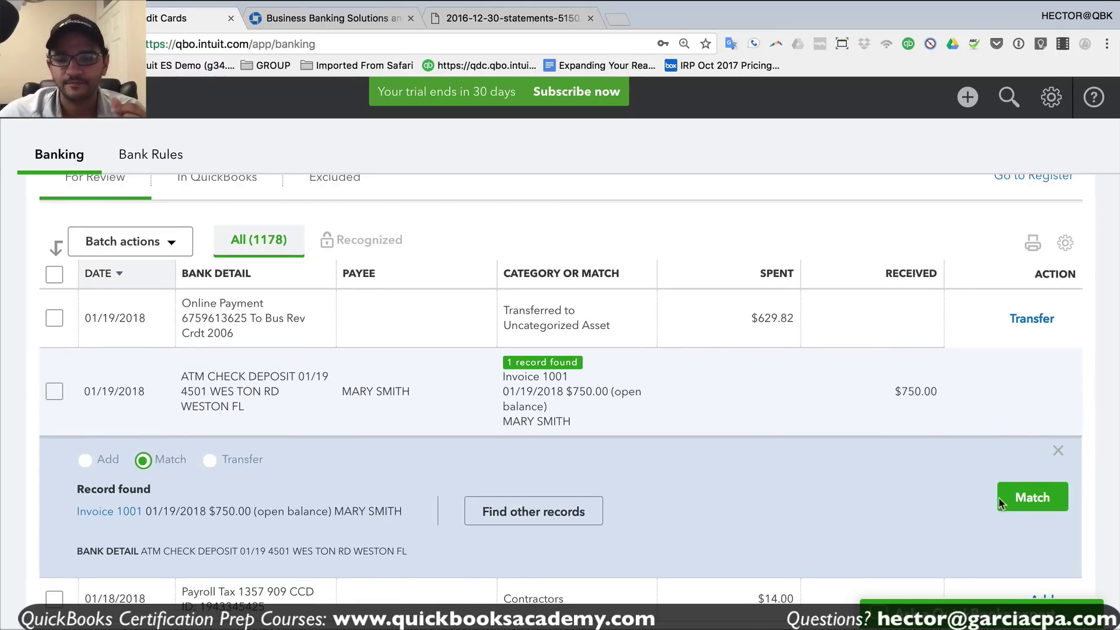
{"action": "left_click", "coordinate": [1028, 500]}
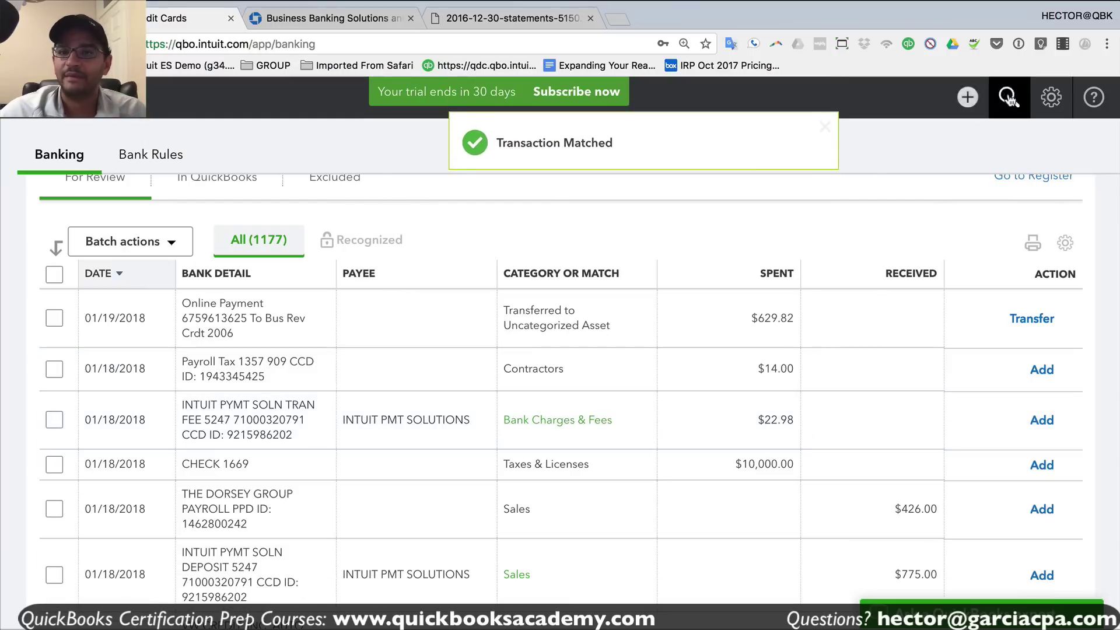
{"action": "left_click", "coordinate": [1009, 98]}
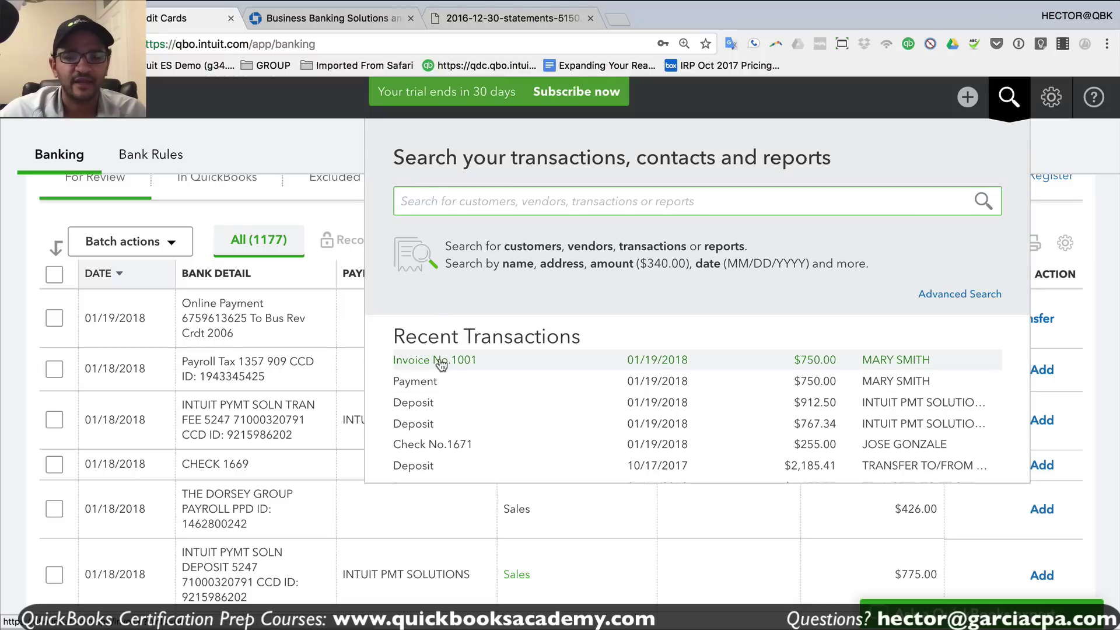
- Confirm Invoice 1001 is paid by the $750 payment, then close the payment form
{"action": "left_click", "coordinate": [441, 364]}
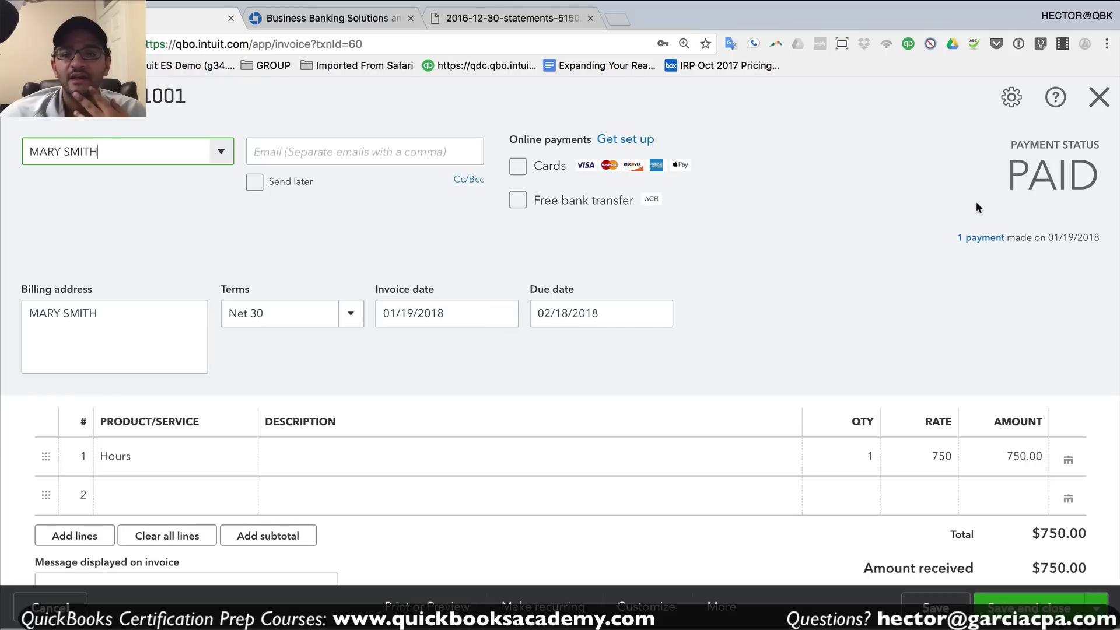
{"action": "left_click_drag", "start_coordinate": [1007, 175], "coordinate": [1091, 177]}
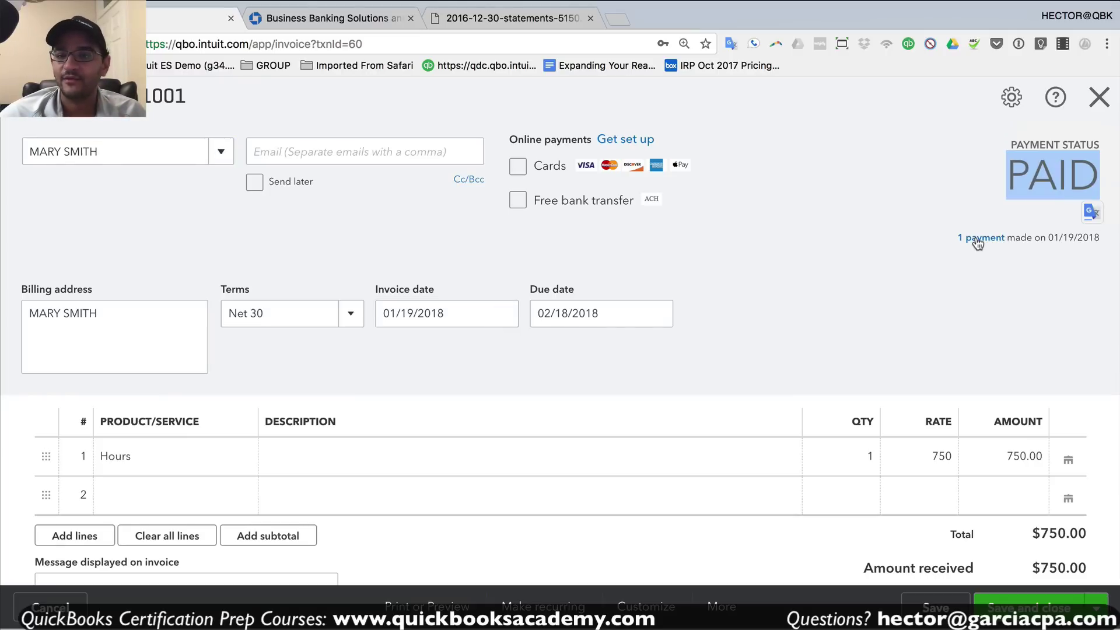
{"action": "left_click", "coordinate": [978, 239]}
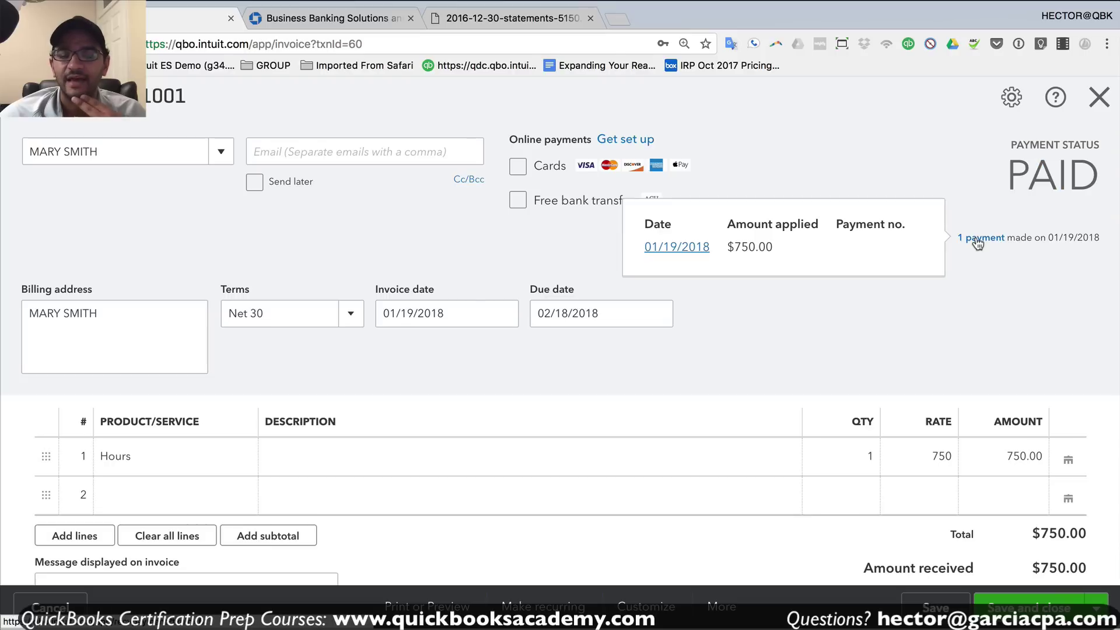
{"action": "left_click", "coordinate": [683, 249]}
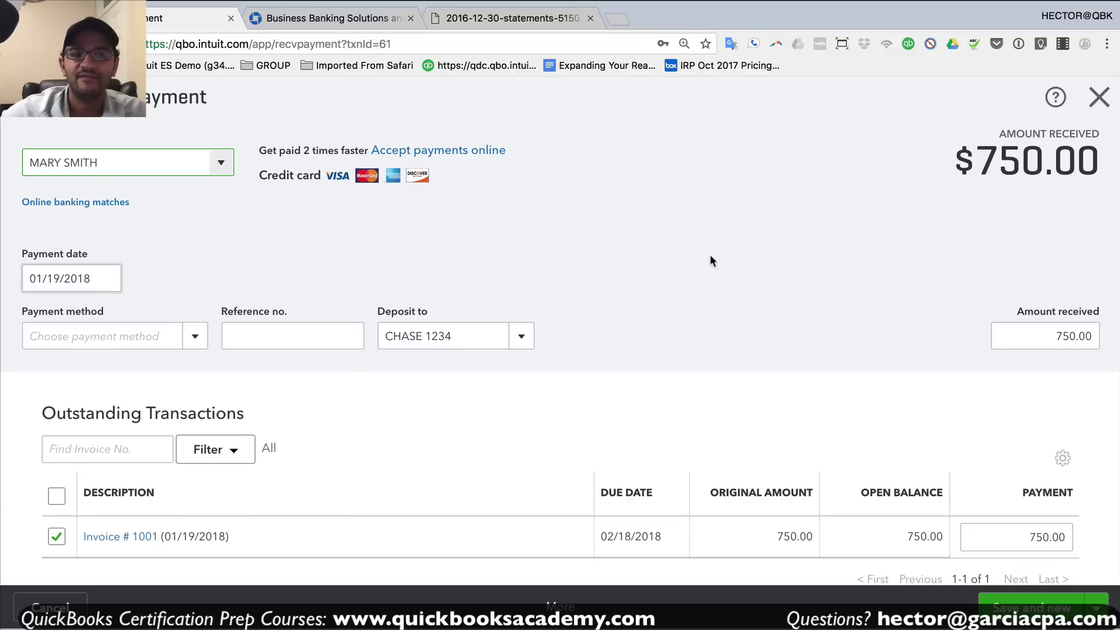
{"action": "left_click", "coordinate": [446, 338]}
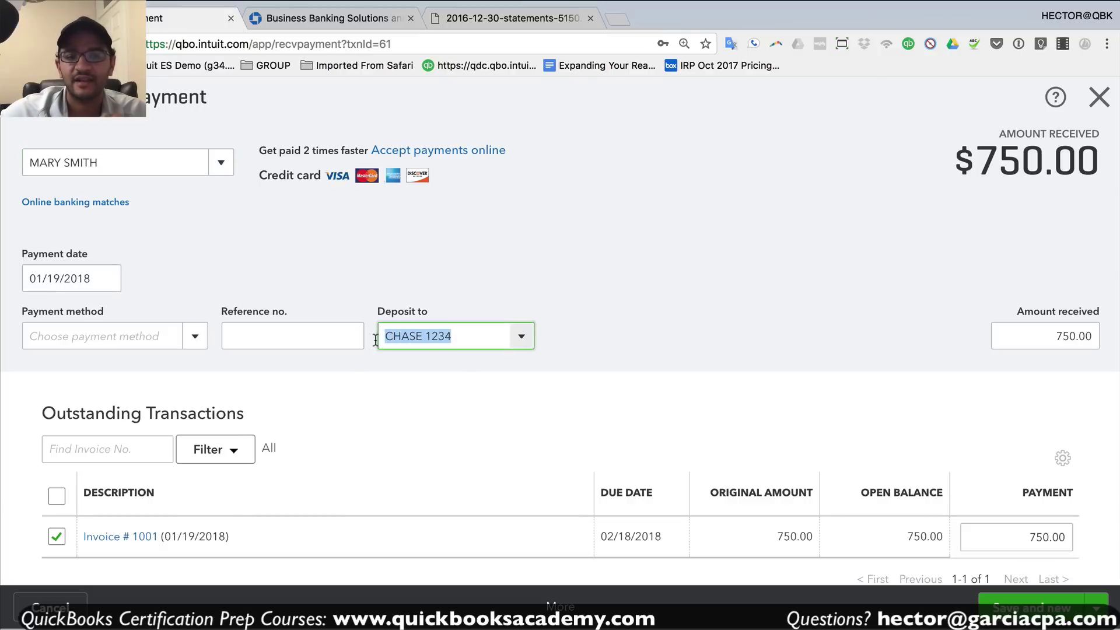
{"action": "left_click", "coordinate": [1097, 99]}
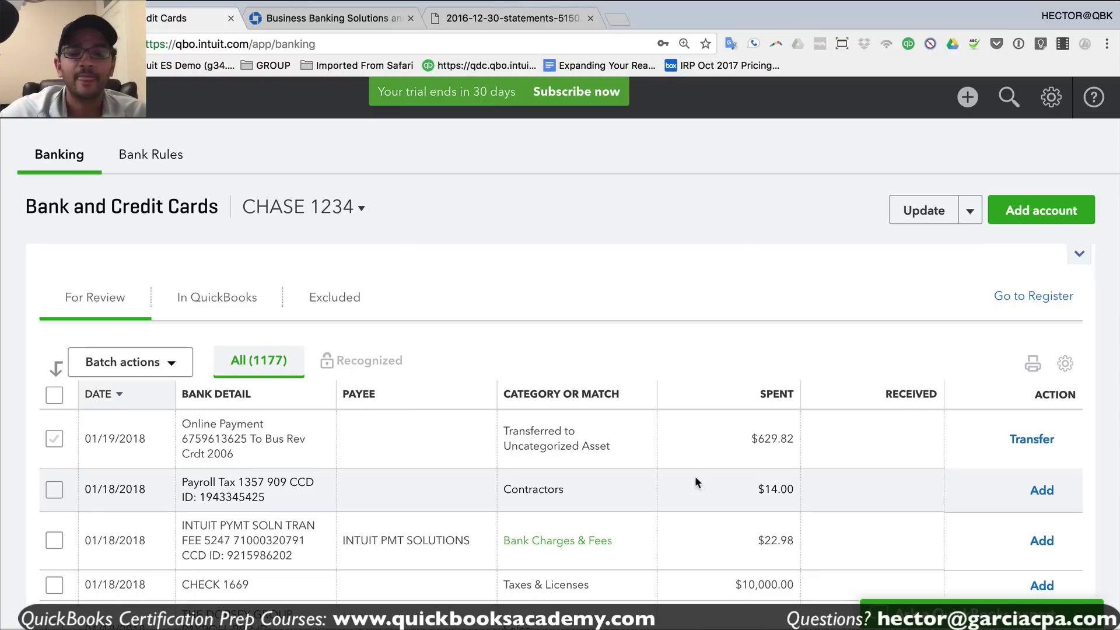
- Inspect the $775.00 Intuit deposit in the For Review list
{"action": "scroll", "coordinate": [696, 480], "scroll_direction": "down", "scroll_amount": 5}
{"action": "scroll", "coordinate": [695, 478], "scroll_direction": "up", "scroll_amount": 1}
{"action": "scroll", "coordinate": [695, 478], "scroll_direction": "down", "scroll_amount": 1}
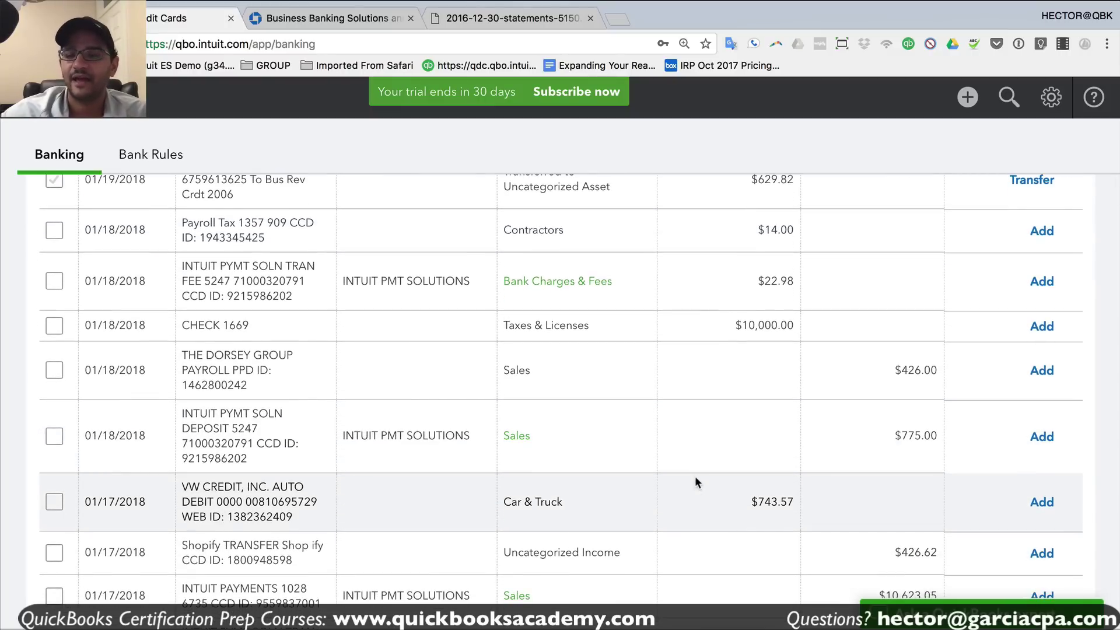
{"action": "left_click", "coordinate": [932, 435]}
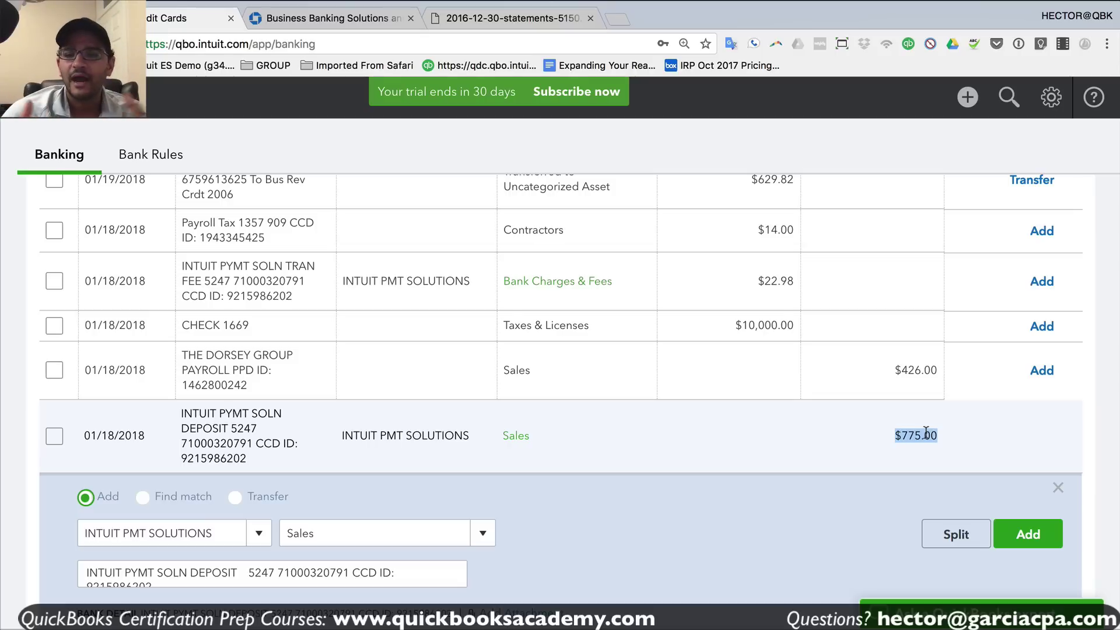
{"action": "left_click", "coordinate": [888, 434]}
{"action": "left_click_drag", "start_coordinate": [887, 433], "coordinate": [939, 434]}
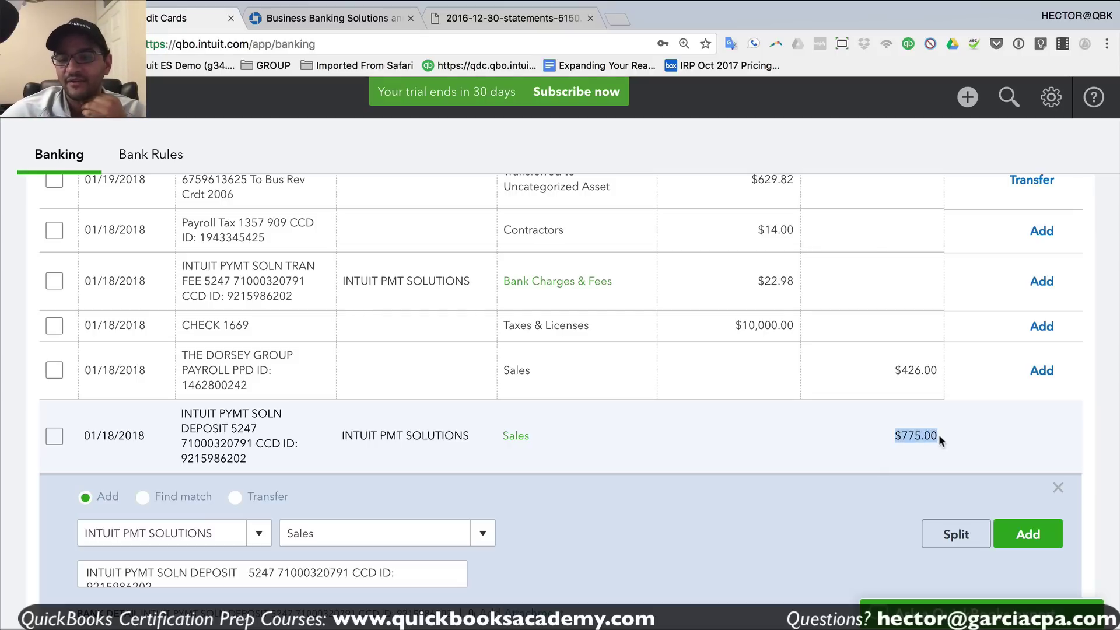
- Create invoice 1002 for the existing customer with one Hours line at rate 400
{"action": "left_click", "coordinate": [968, 98]}
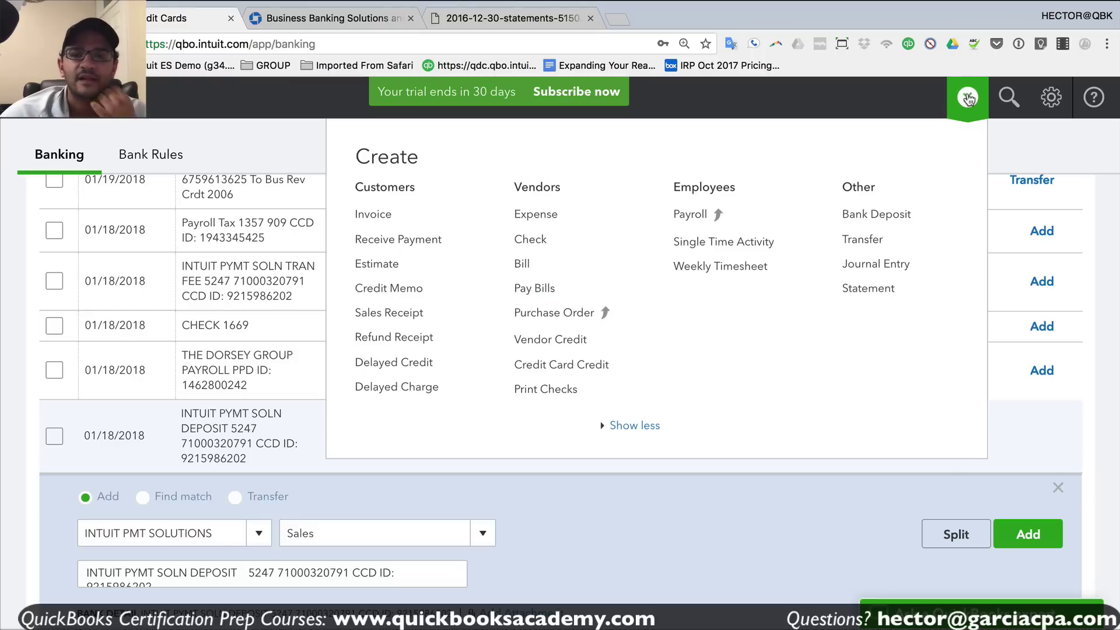
{"action": "left_click", "coordinate": [374, 216]}
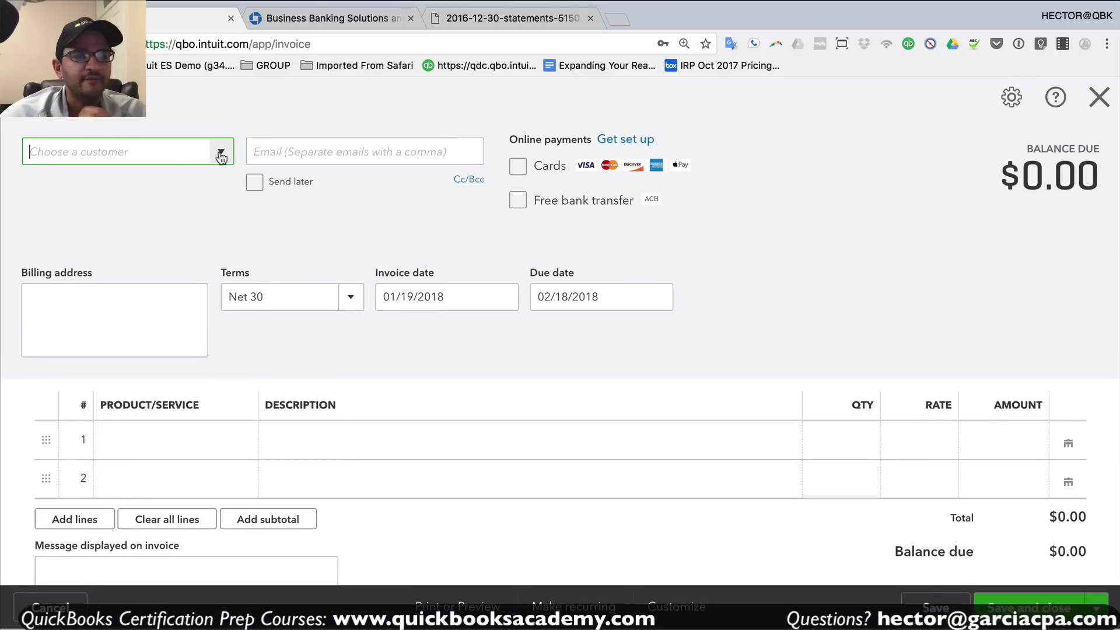
{"action": "left_click", "coordinate": [221, 153]}
{"action": "left_click", "coordinate": [86, 216]}
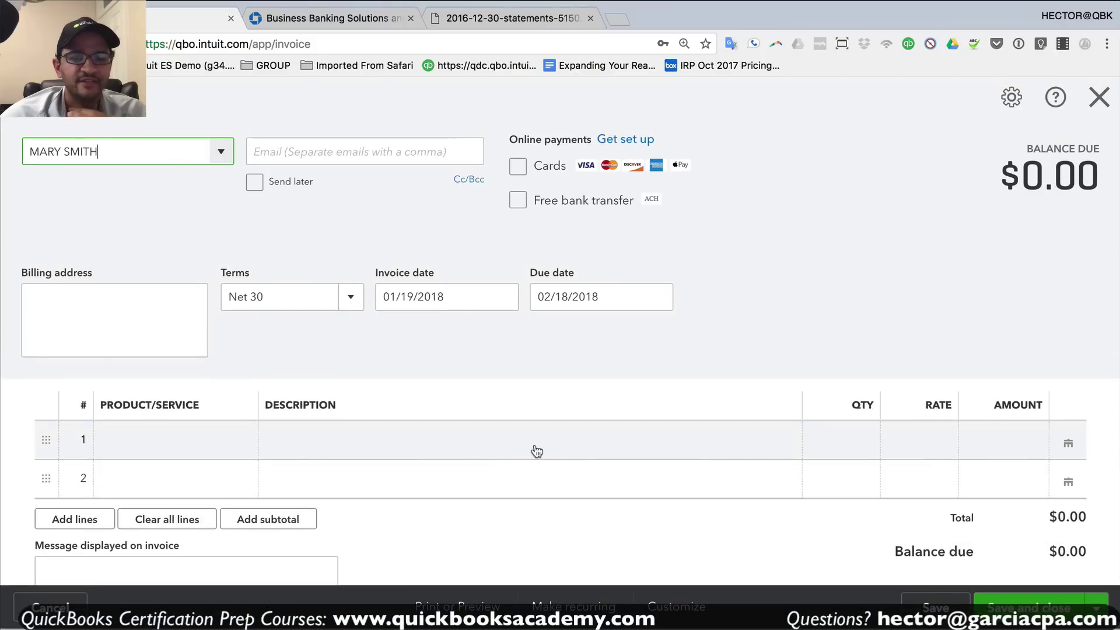
{"action": "left_click", "coordinate": [225, 449]}
{"action": "left_click", "coordinate": [245, 440]}
{"action": "left_click", "coordinate": [172, 520]}
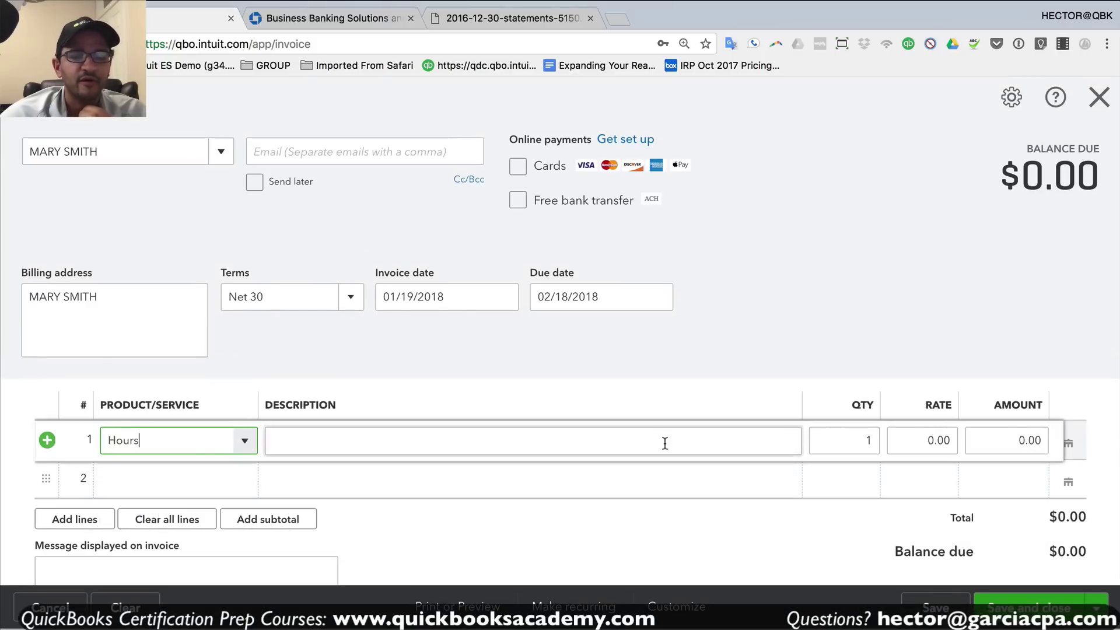
{"action": "left_click", "coordinate": [930, 439]}
{"action": "type", "text": "400"}
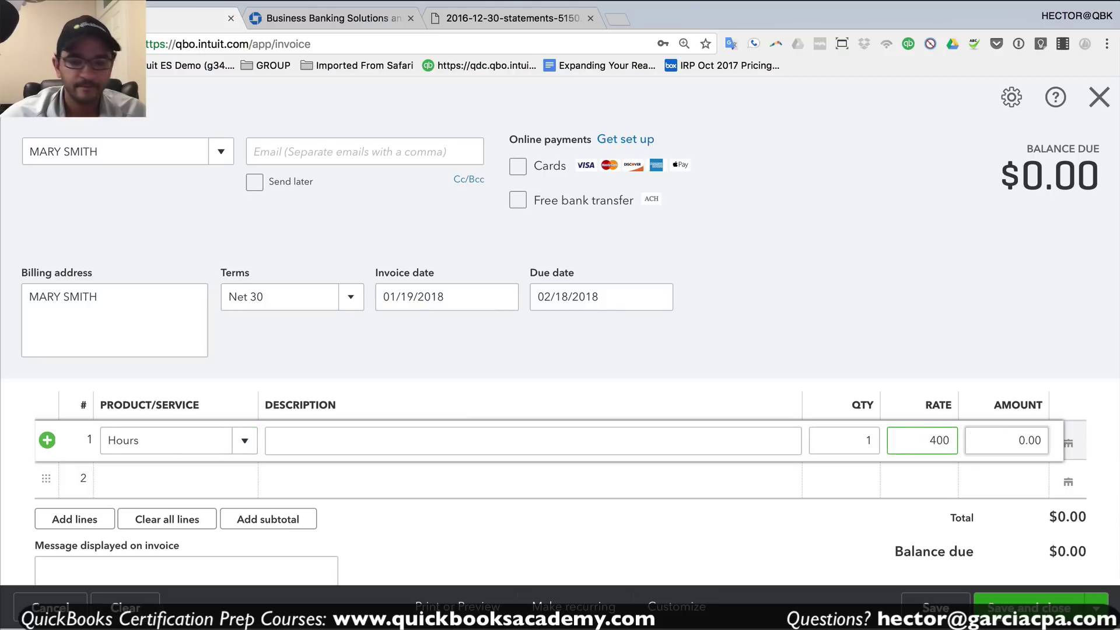
{"action": "key", "text": "Tab"}
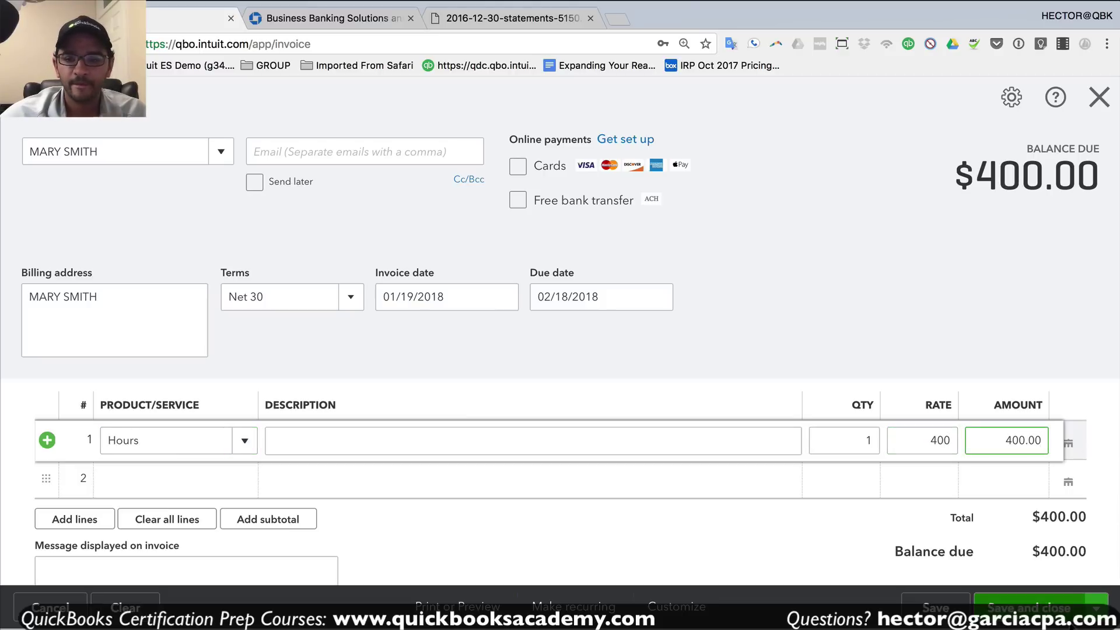
{"action": "left_click", "coordinate": [773, 374]}
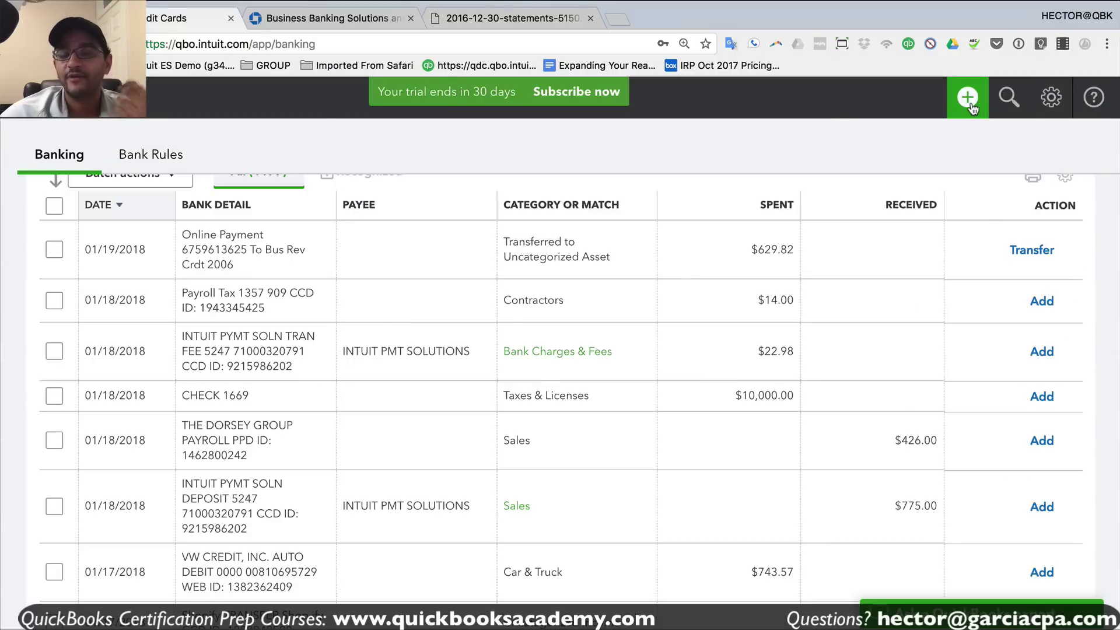
- Start invoice 1003 and bill it to a newly added customer
{"action": "left_click", "coordinate": [970, 106]}
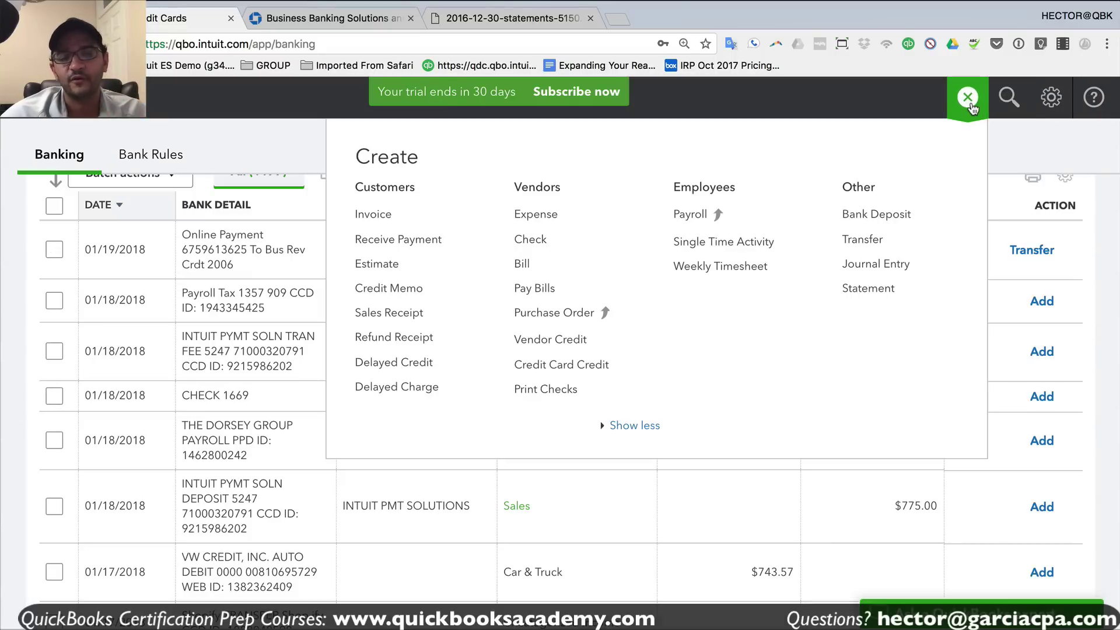
{"action": "left_click", "coordinate": [373, 217]}
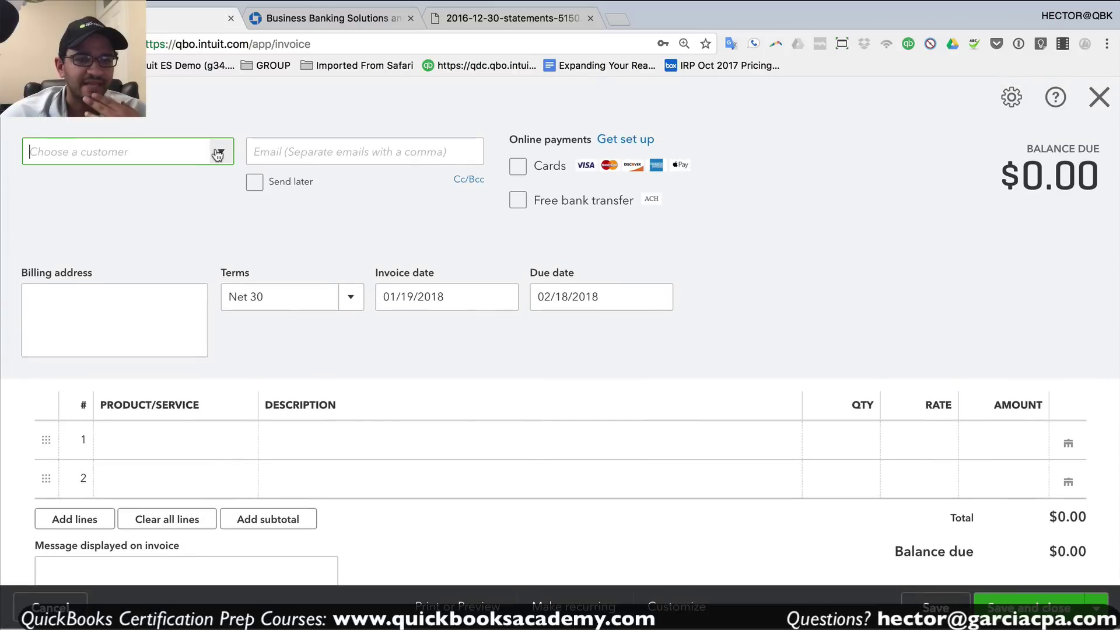
{"action": "left_click", "coordinate": [217, 159]}
{"action": "left_click", "coordinate": [72, 188]}
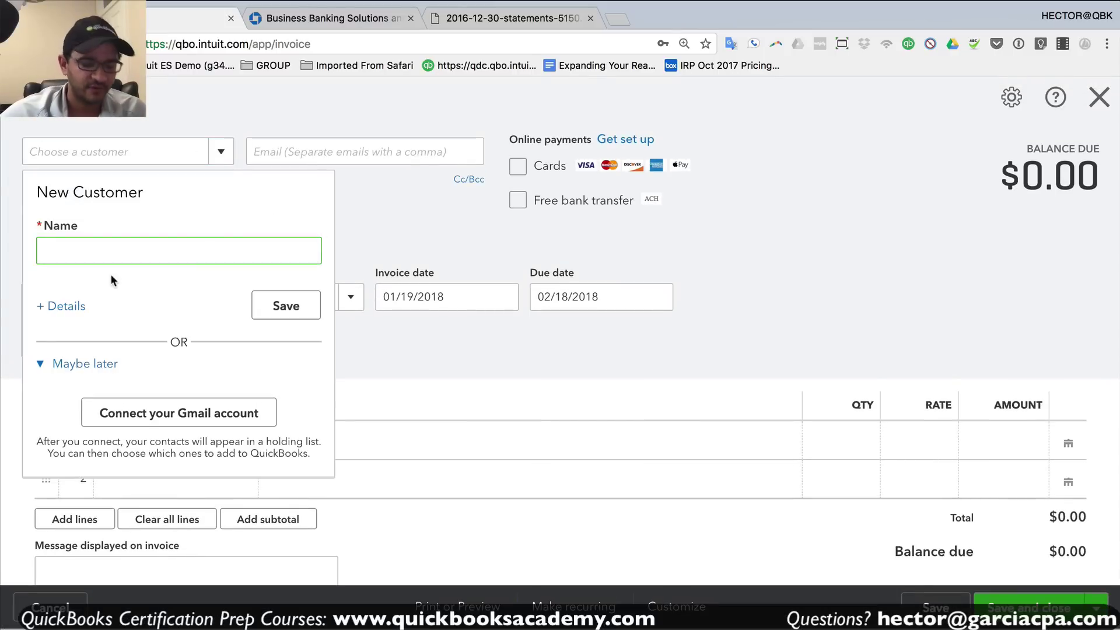
{"action": "key", "text": "Return"}
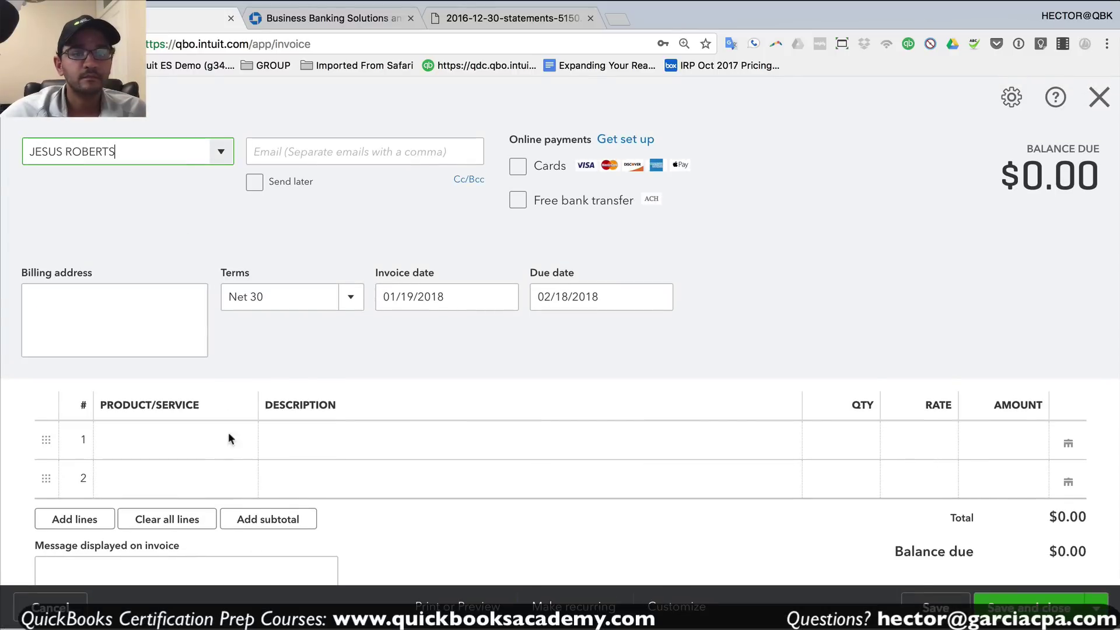
- Add one Sales line of $275.00 and save and close the invoice
{"action": "left_click", "coordinate": [237, 443]}
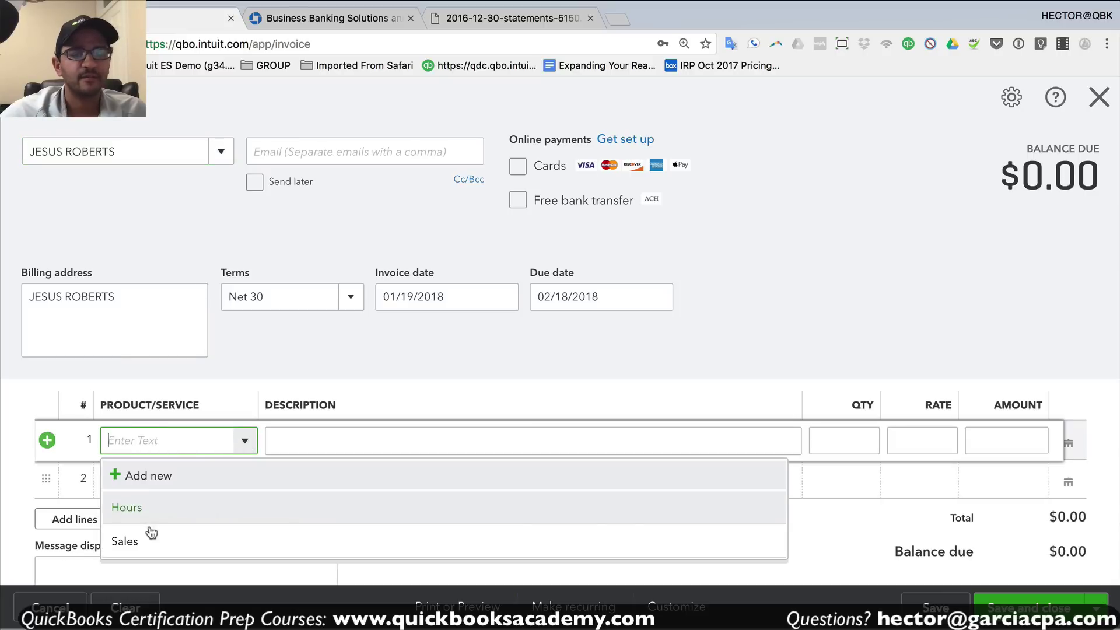
{"action": "left_click", "coordinate": [140, 539]}
{"action": "left_click", "coordinate": [1029, 440]}
{"action": "type", "text": "275"}
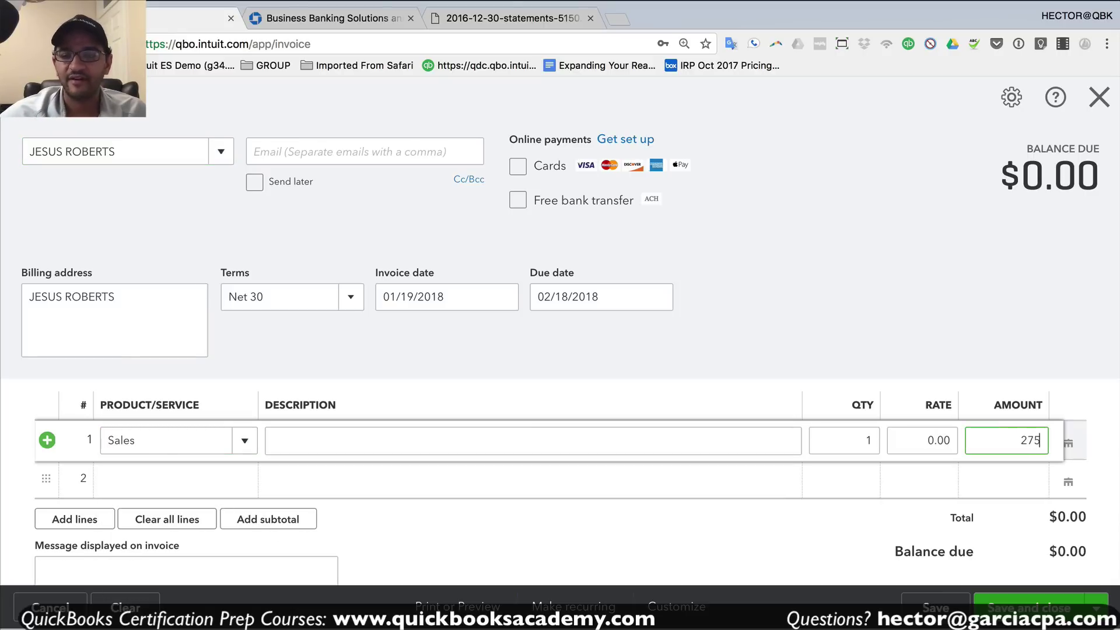
{"action": "left_click", "coordinate": [1028, 608]}
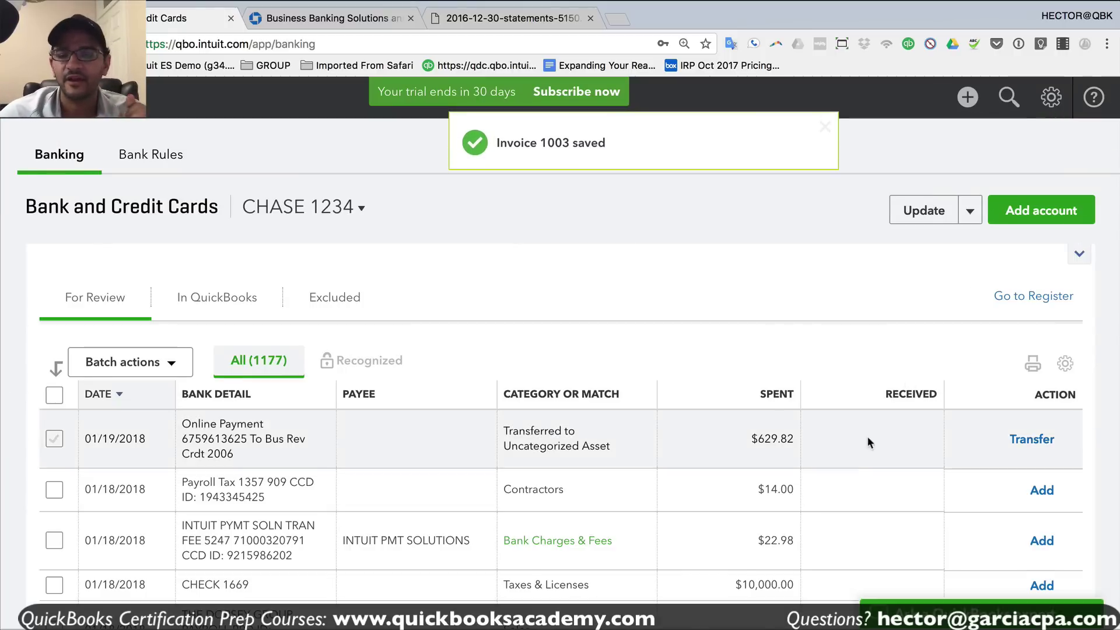
- Expand the $775.00 INTUIT PYMT SOLN deposit and choose Find match
{"action": "scroll", "coordinate": [867, 436], "scroll_direction": "down", "scroll_amount": 5}
{"action": "scroll", "coordinate": [866, 436], "scroll_direction": "down", "scroll_amount": 1}
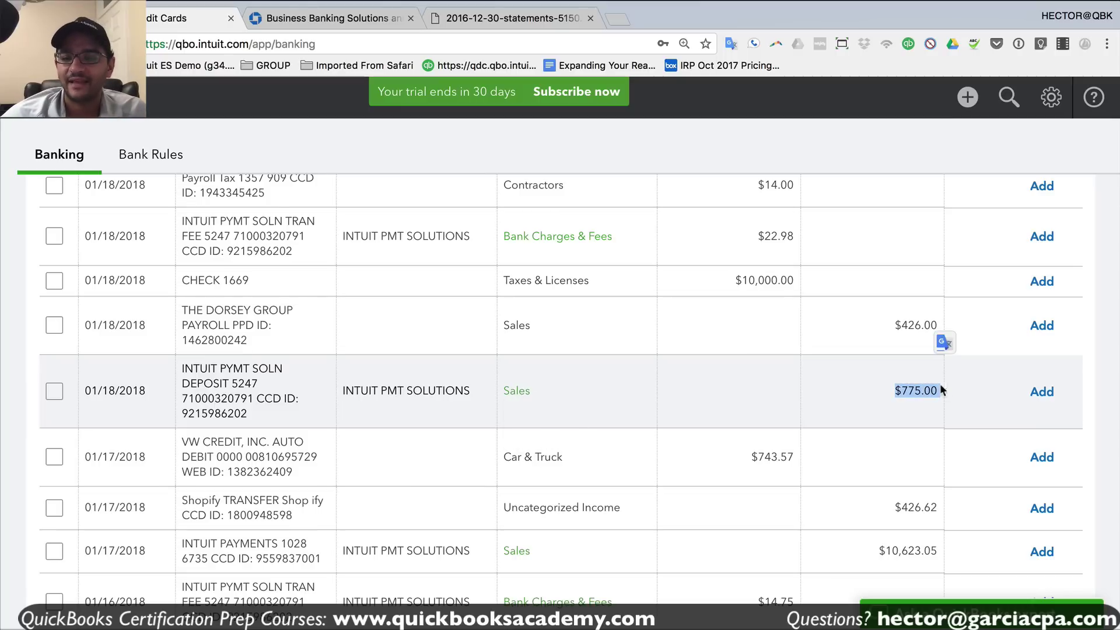
{"action": "left_click", "coordinate": [906, 393]}
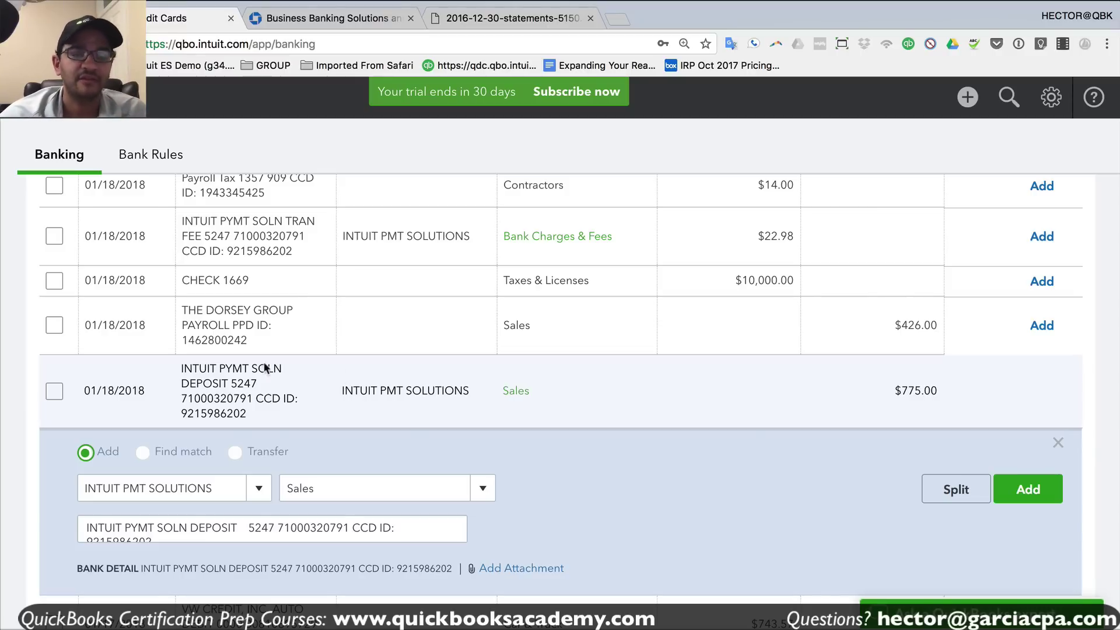
{"action": "left_click", "coordinate": [144, 452]}
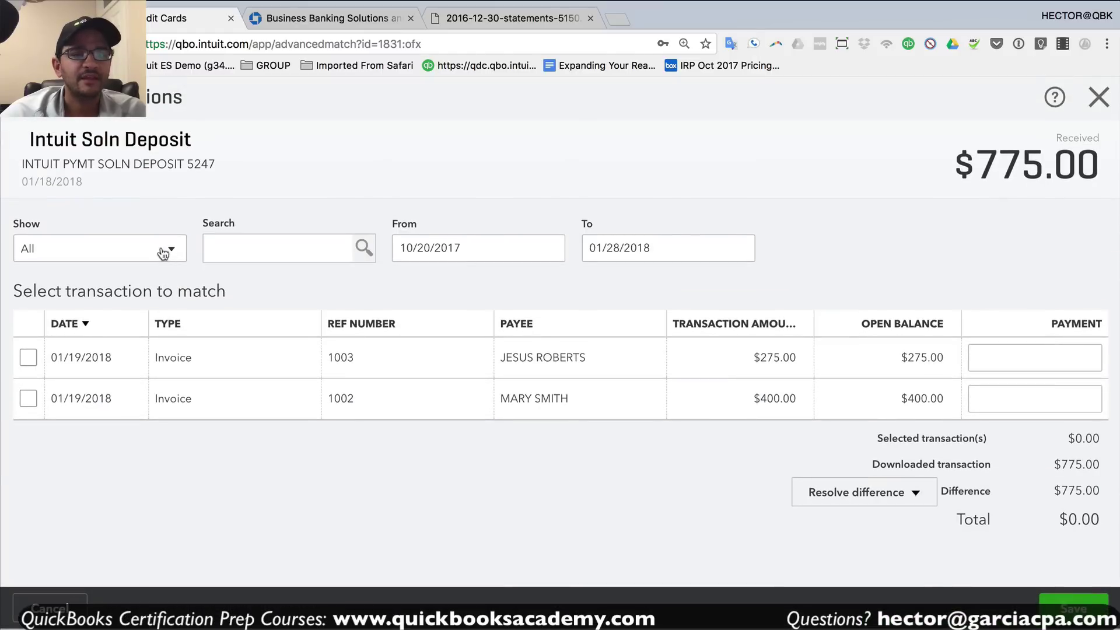
- Show open invoices and select 1003 ($275.00) and 1002 ($400.00), leaving a $100.00 difference
{"action": "left_click", "coordinate": [169, 249]}
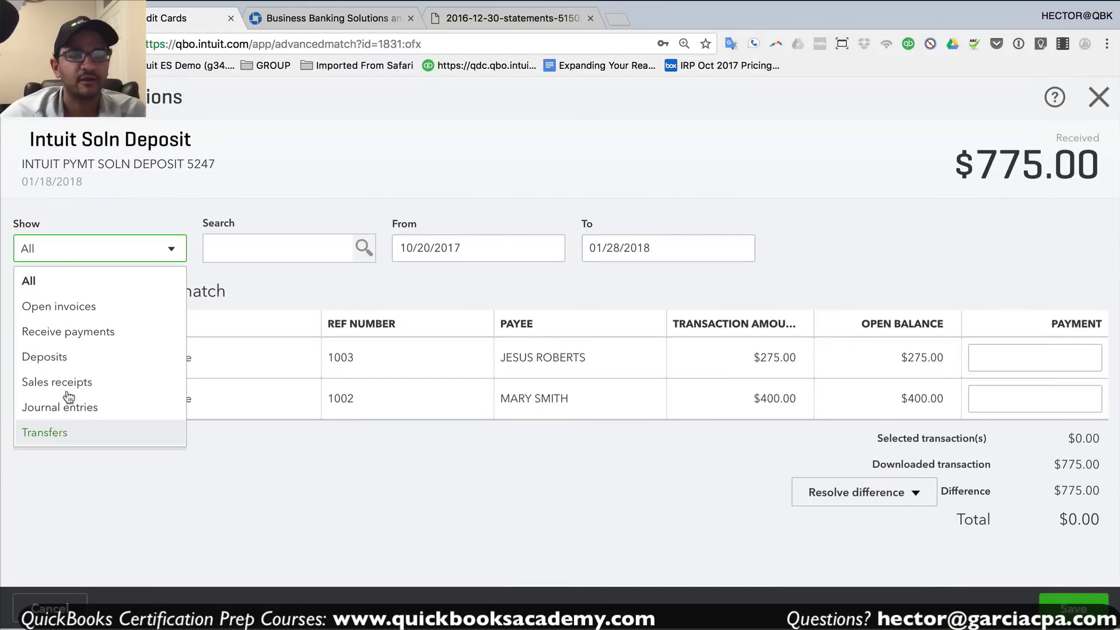
{"action": "left_click", "coordinate": [64, 307]}
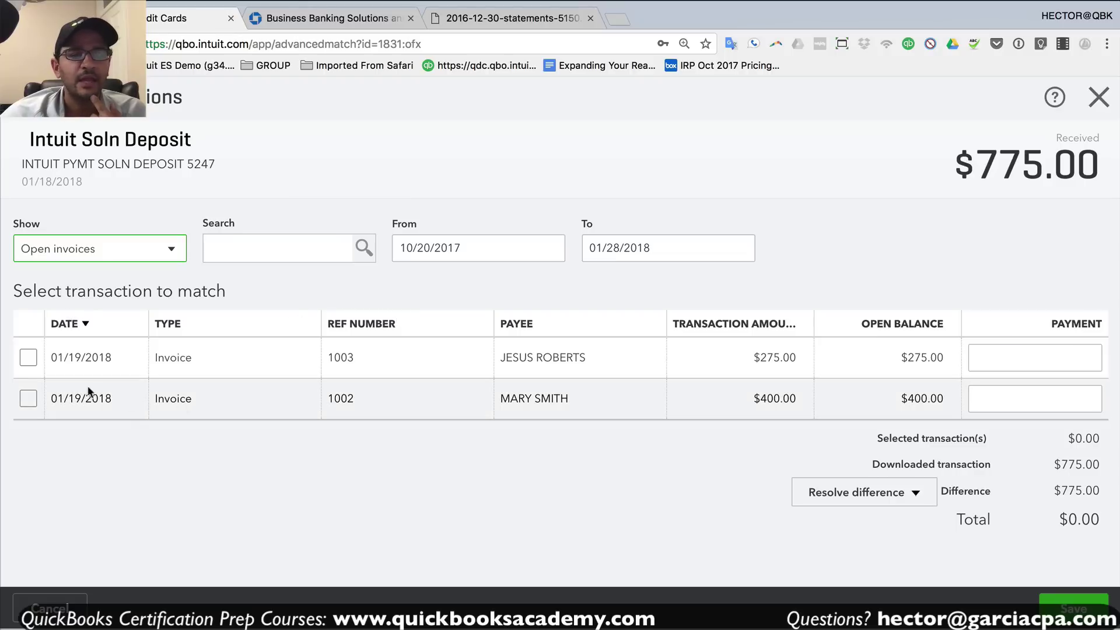
{"action": "left_click", "coordinate": [28, 358]}
{"action": "left_click", "coordinate": [28, 399]}
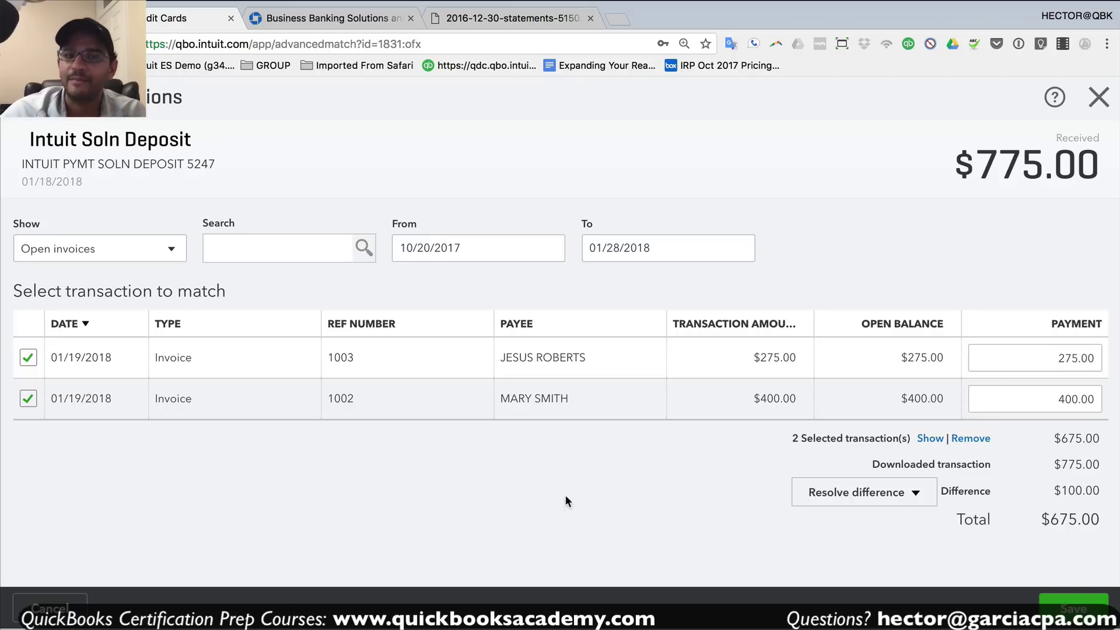
{"action": "left_click", "coordinate": [913, 495]}
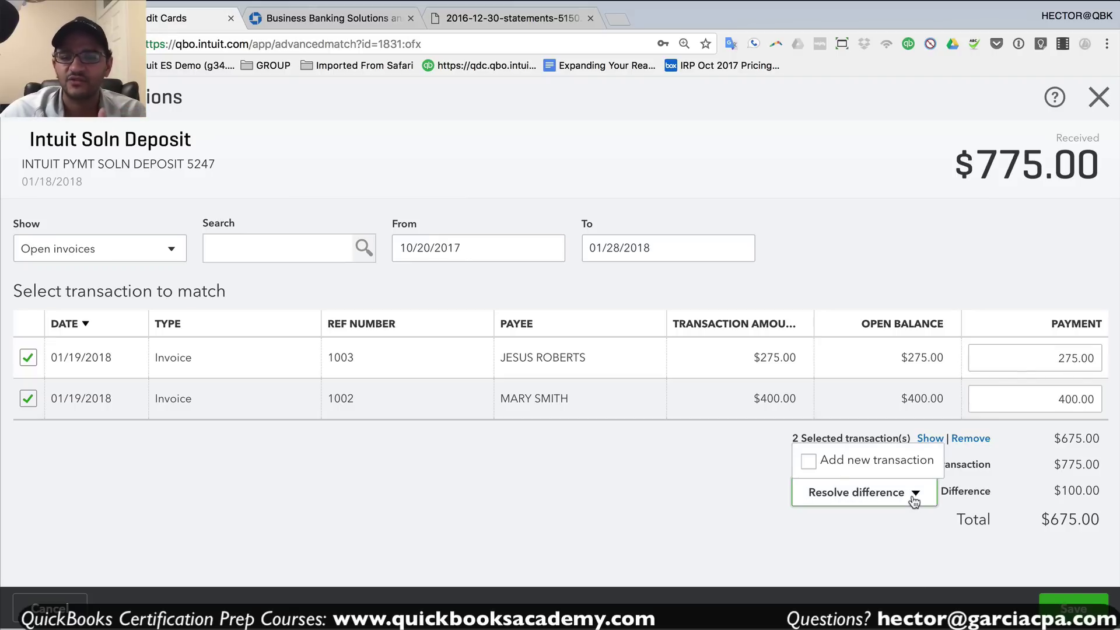
- Cover the $100 difference with an Insurance line, memo 'INSURANCE REFUND', and save the match
{"action": "left_click", "coordinate": [803, 459]}
{"action": "scroll", "coordinate": [688, 488], "scroll_direction": "down", "scroll_amount": 4}
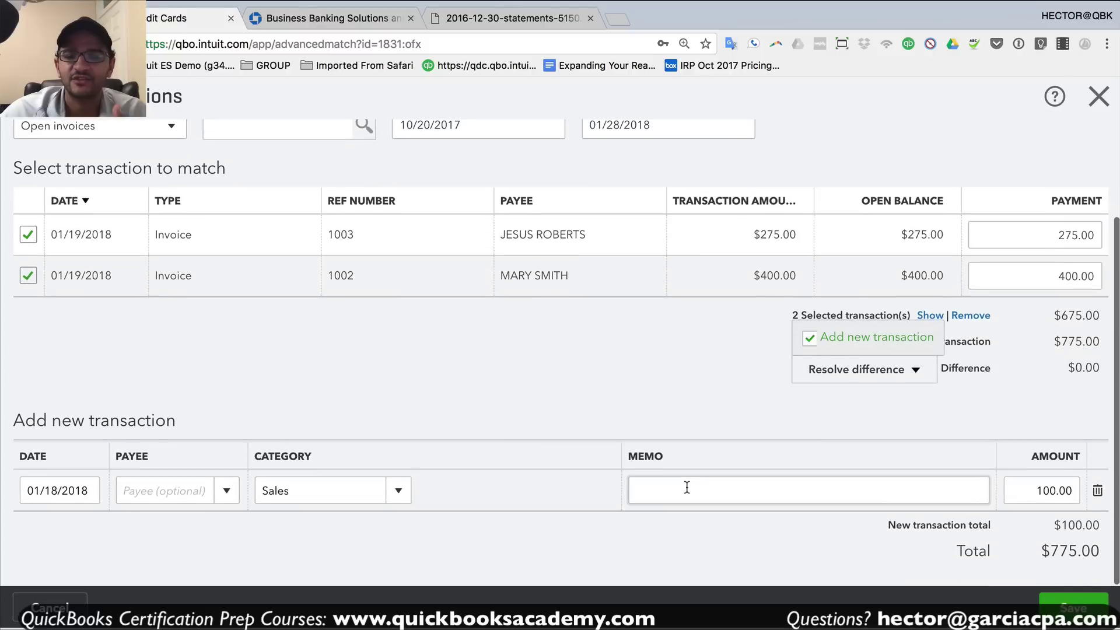
{"action": "left_click", "coordinate": [354, 495]}
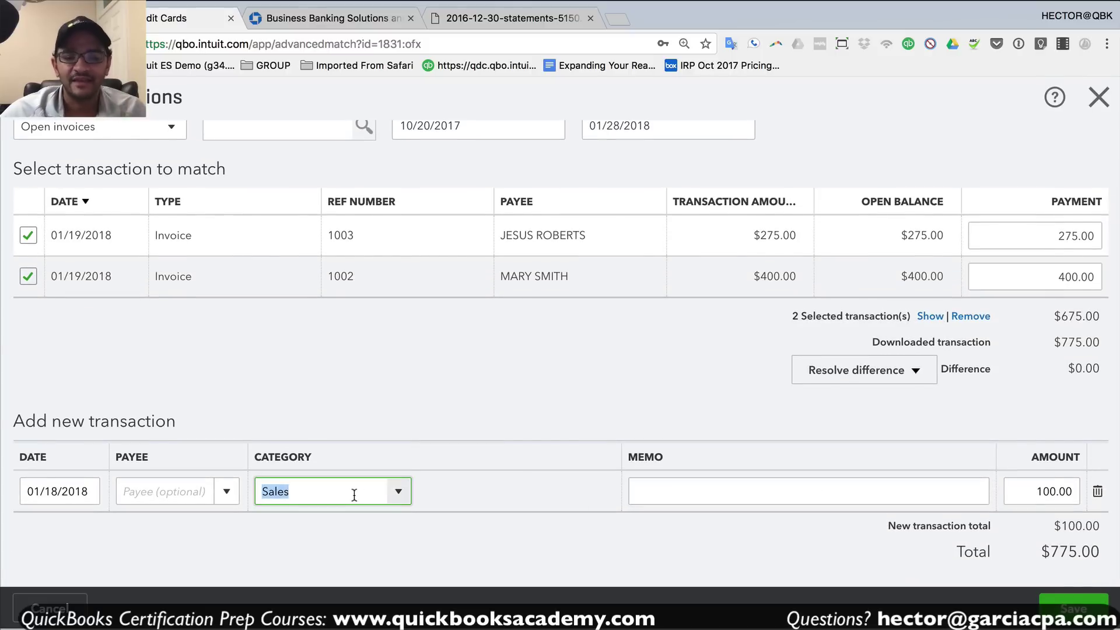
{"action": "type", "text": "ins"}
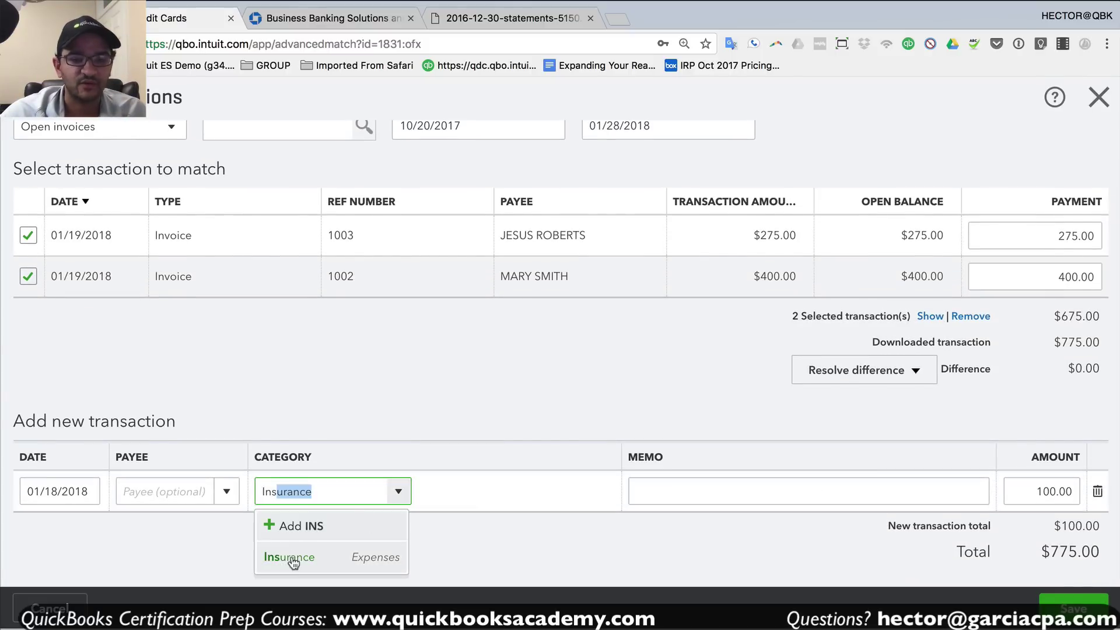
{"action": "left_click", "coordinate": [291, 555]}
{"action": "left_click", "coordinate": [655, 493]}
{"action": "type", "text": "INSURA"}
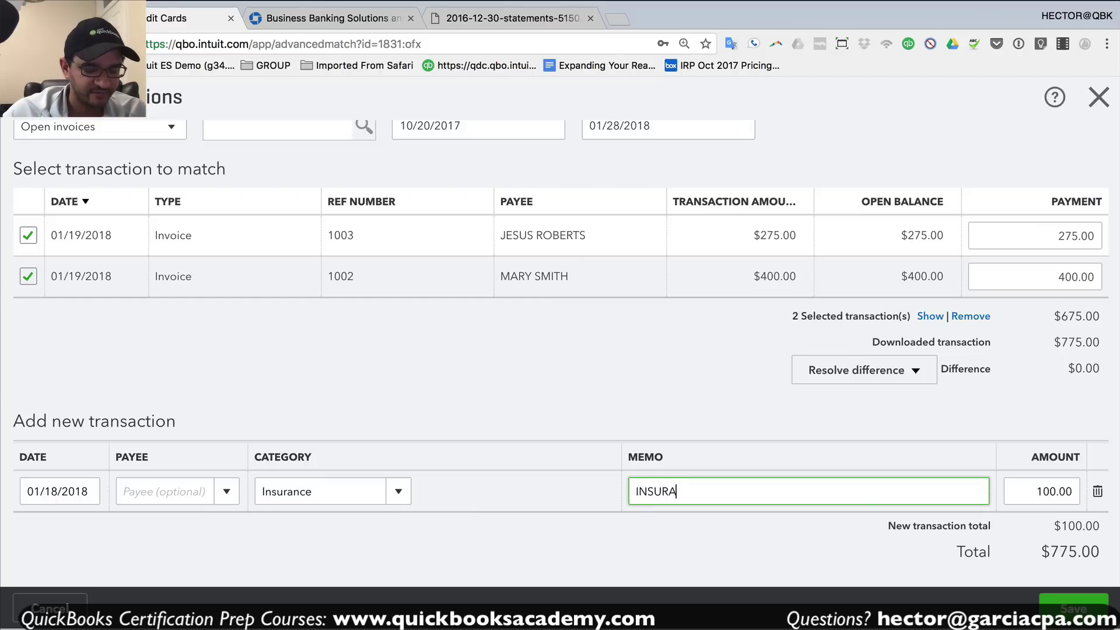
{"action": "type", "text": "NCE REFUND"}
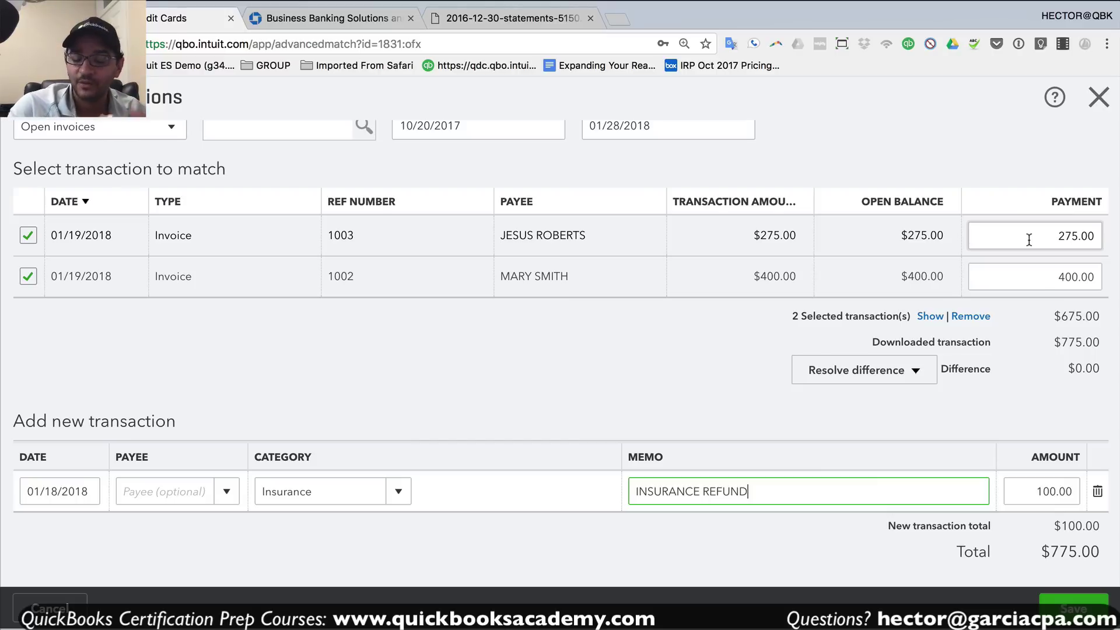
{"action": "left_click", "coordinate": [1024, 494]}
{"action": "left_click", "coordinate": [1072, 610]}
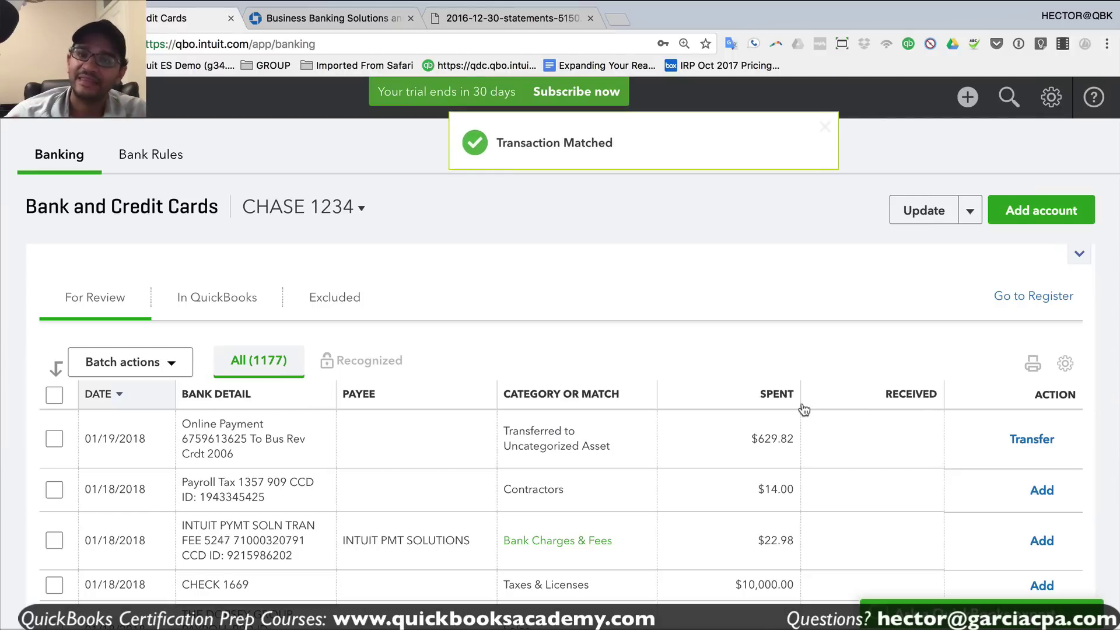
- Expand the $426.62 Shopify transfer deposit from 01/17/2018 and bring up the Create menu
{"action": "scroll", "coordinate": [888, 470], "scroll_direction": "down", "scroll_amount": 5}
{"action": "scroll", "coordinate": [893, 455], "scroll_direction": "down", "scroll_amount": 3}
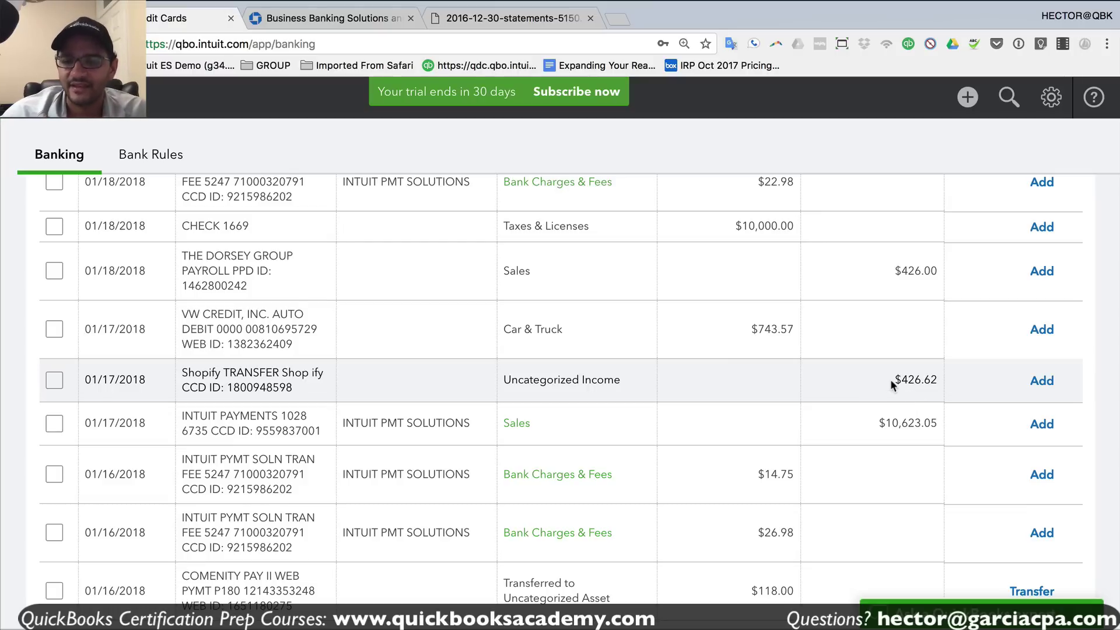
{"action": "mouse_move", "coordinate": [891, 380]}
{"action": "left_mouse_down"}
{"action": "mouse_move", "coordinate": [936, 377]}
{"action": "mouse_move", "coordinate": [893, 383]}
{"action": "left_mouse_up"}
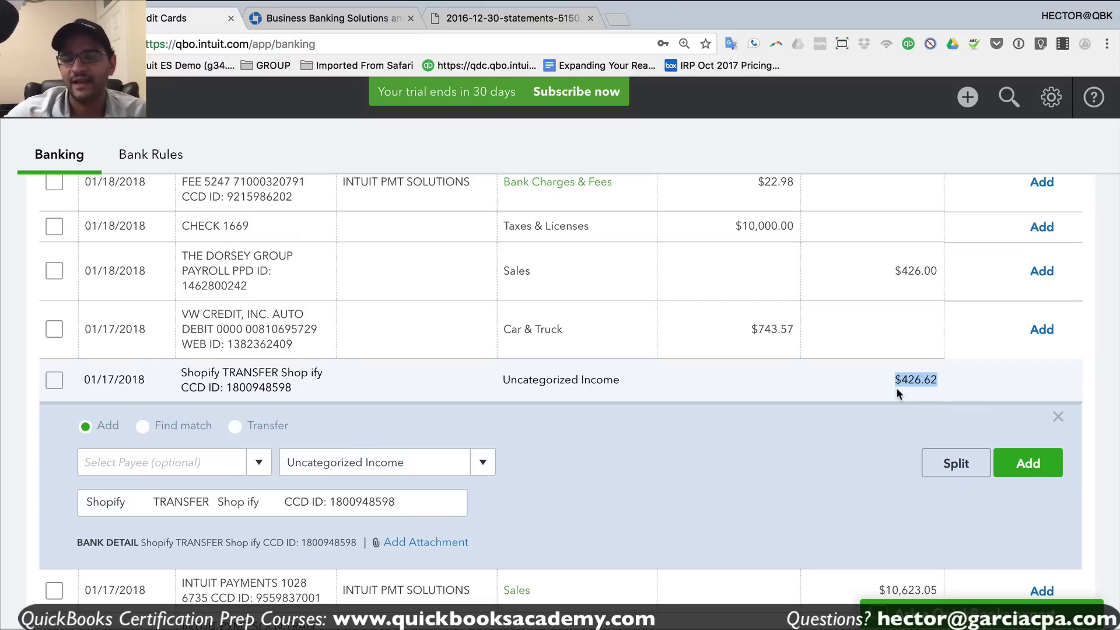
{"action": "left_click", "coordinate": [968, 97]}
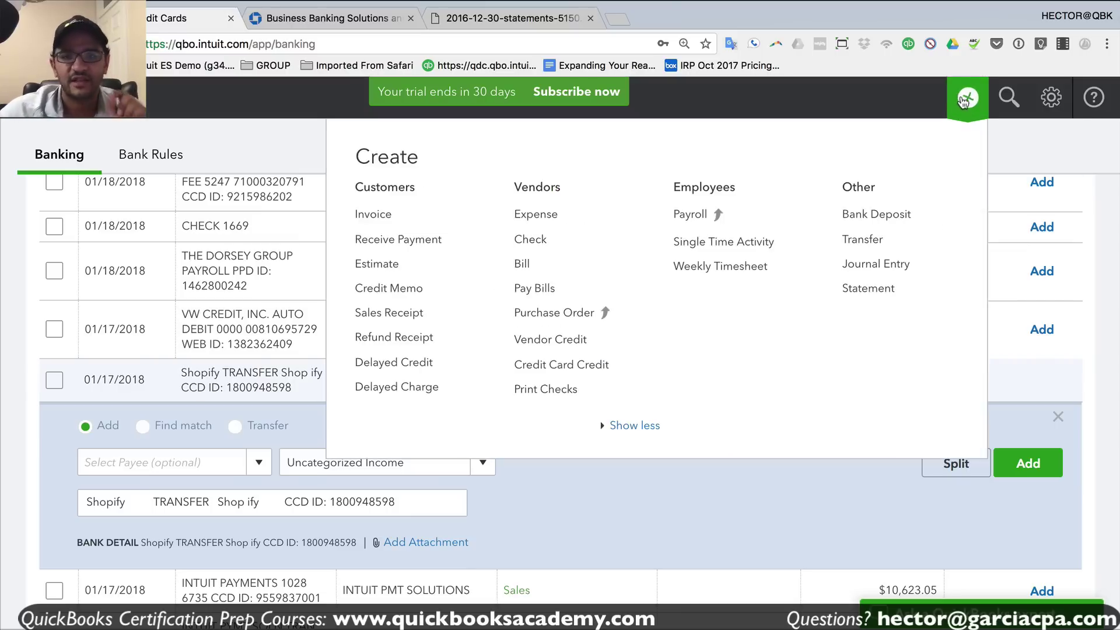
- Start invoice 1004 and add a new customer named SHOPIFY CUSTOMER
{"action": "left_click", "coordinate": [374, 218]}
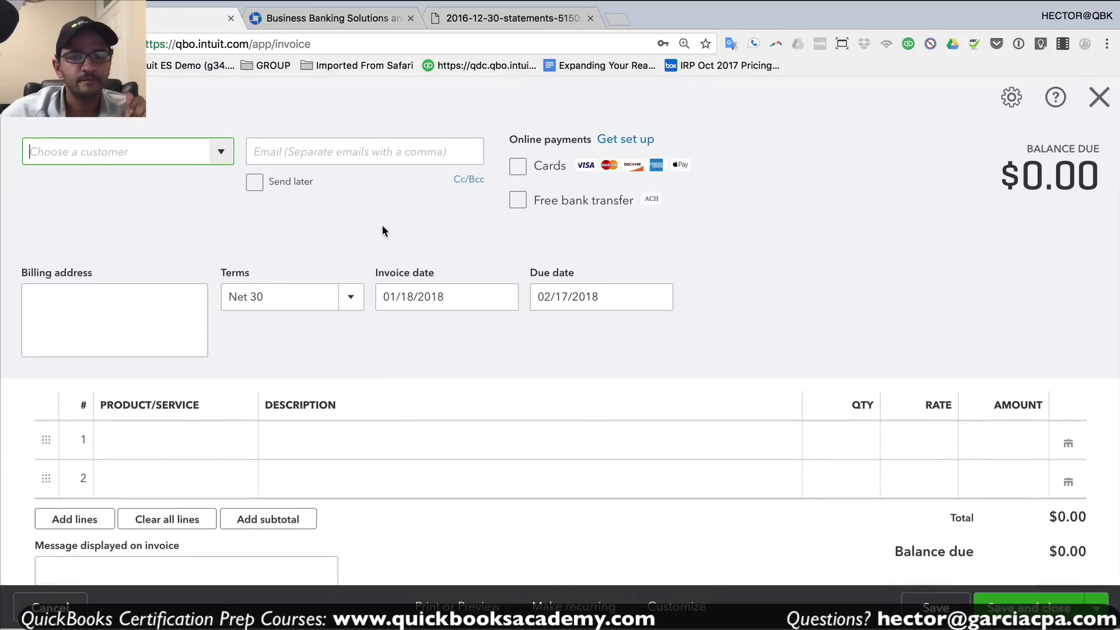
{"action": "left_click", "coordinate": [224, 154]}
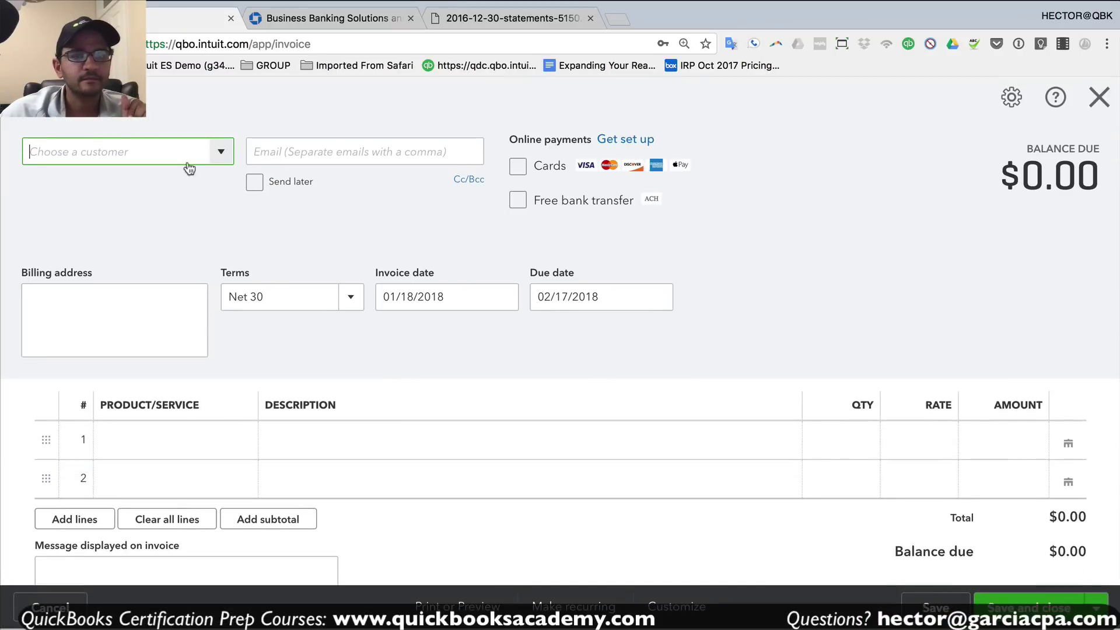
{"action": "left_click", "coordinate": [85, 184]}
{"action": "type", "text": "S"}
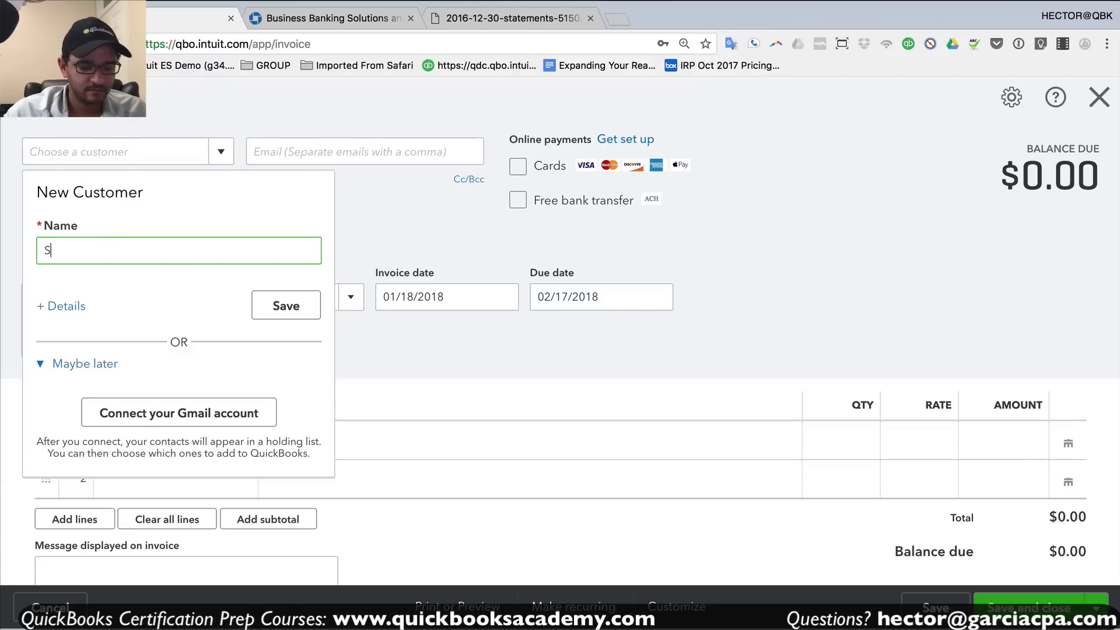
{"action": "type", "text": "HOPIFY CUSTOMER"}
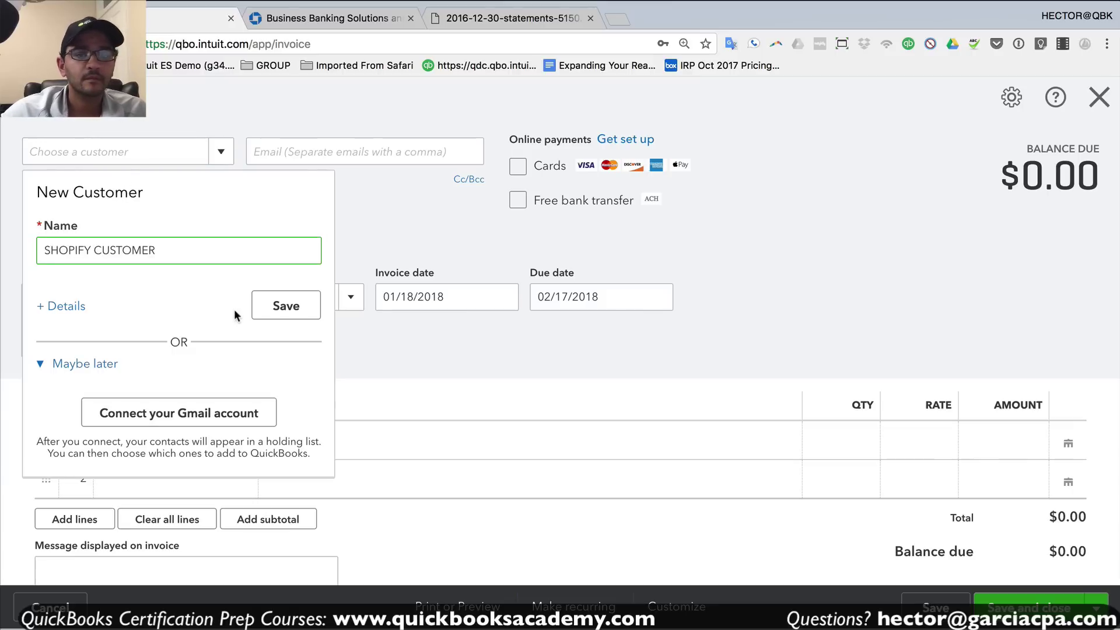
{"action": "left_click", "coordinate": [277, 305]}
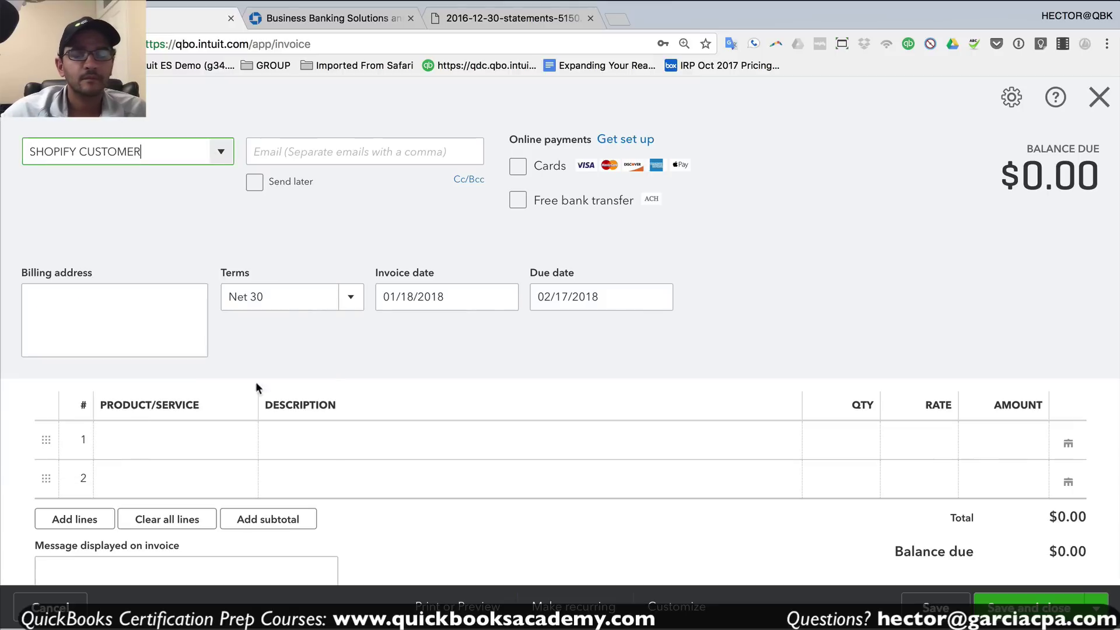
- Add an Hours line of $450 and save and close the invoice
{"action": "left_click", "coordinate": [234, 447]}
{"action": "left_click", "coordinate": [180, 455]}
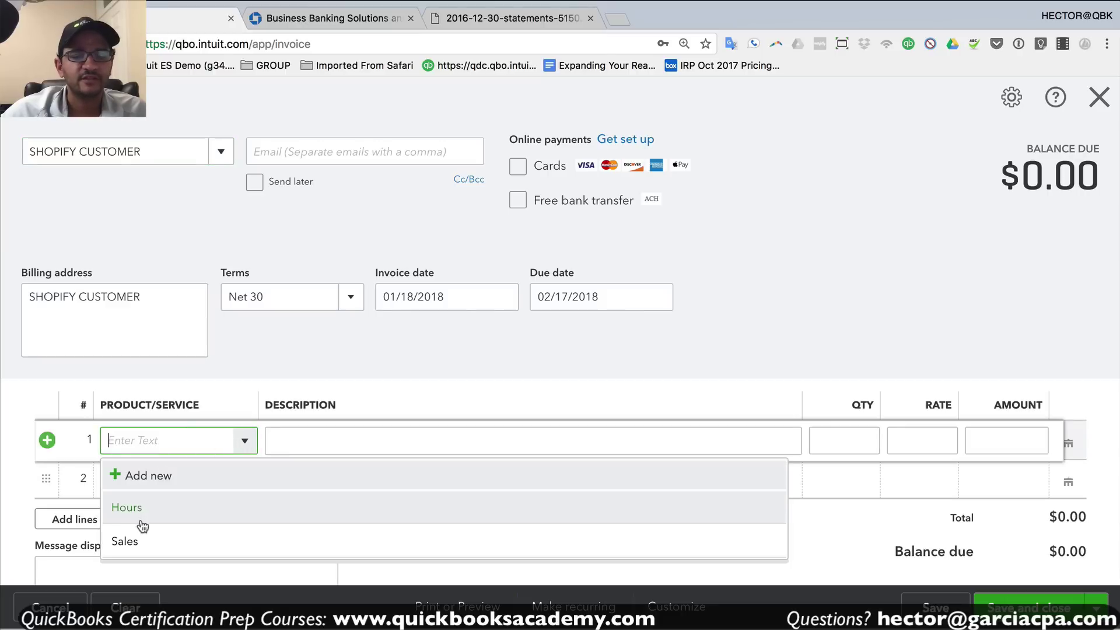
{"action": "left_click", "coordinate": [140, 509]}
{"action": "left_click", "coordinate": [991, 441]}
{"action": "type", "text": "450"}
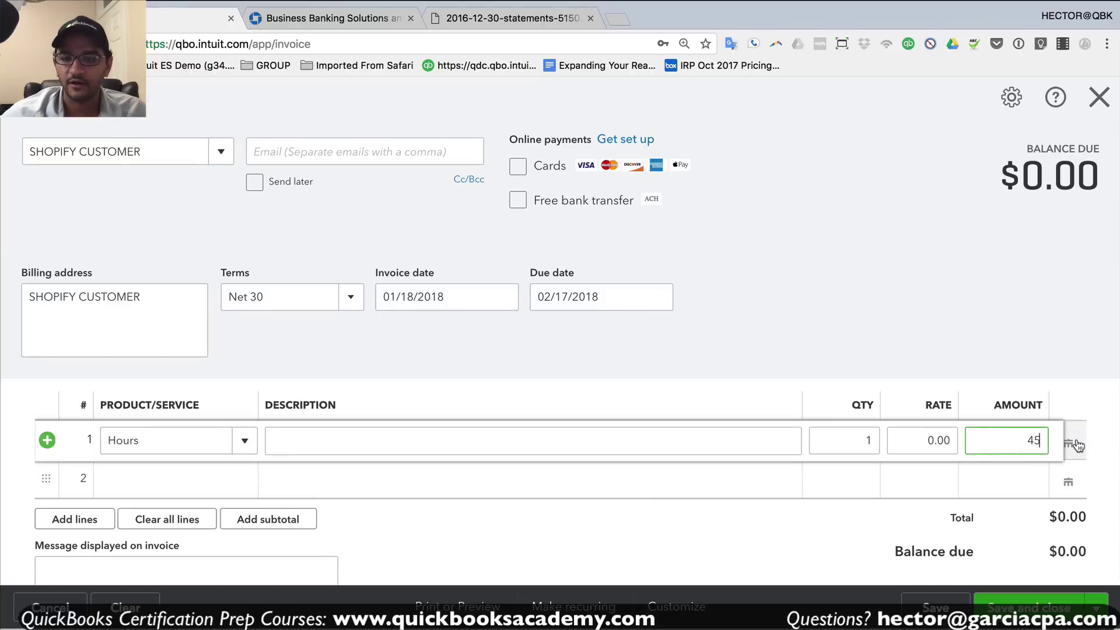
{"action": "key", "text": "Tab"}
{"action": "left_click", "coordinate": [1001, 314]}
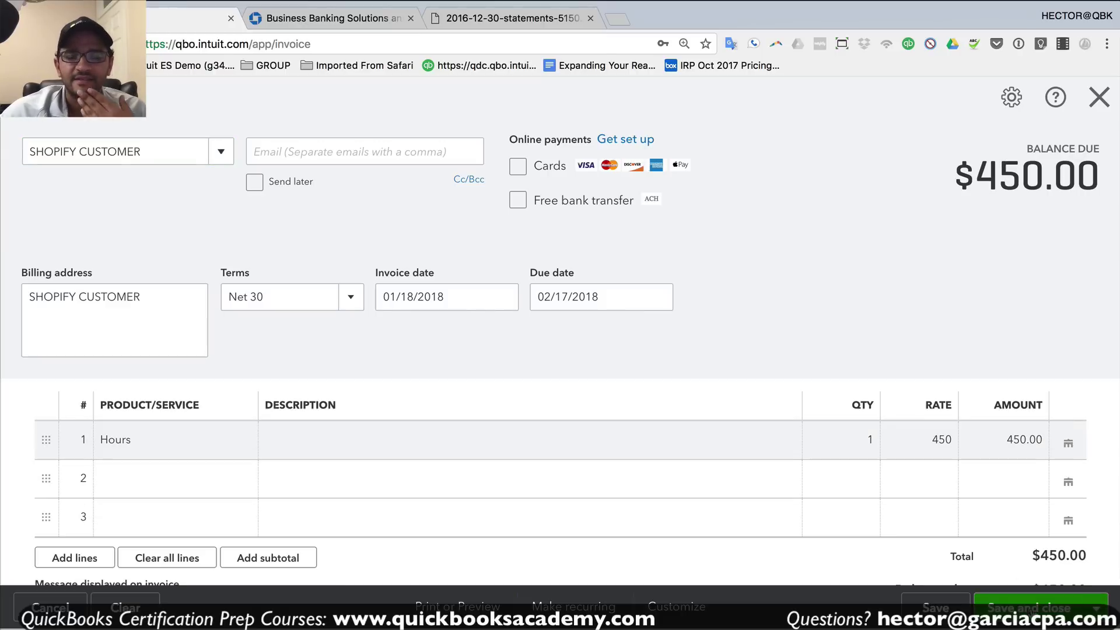
{"action": "key", "text": "ctrl+alt+d"}
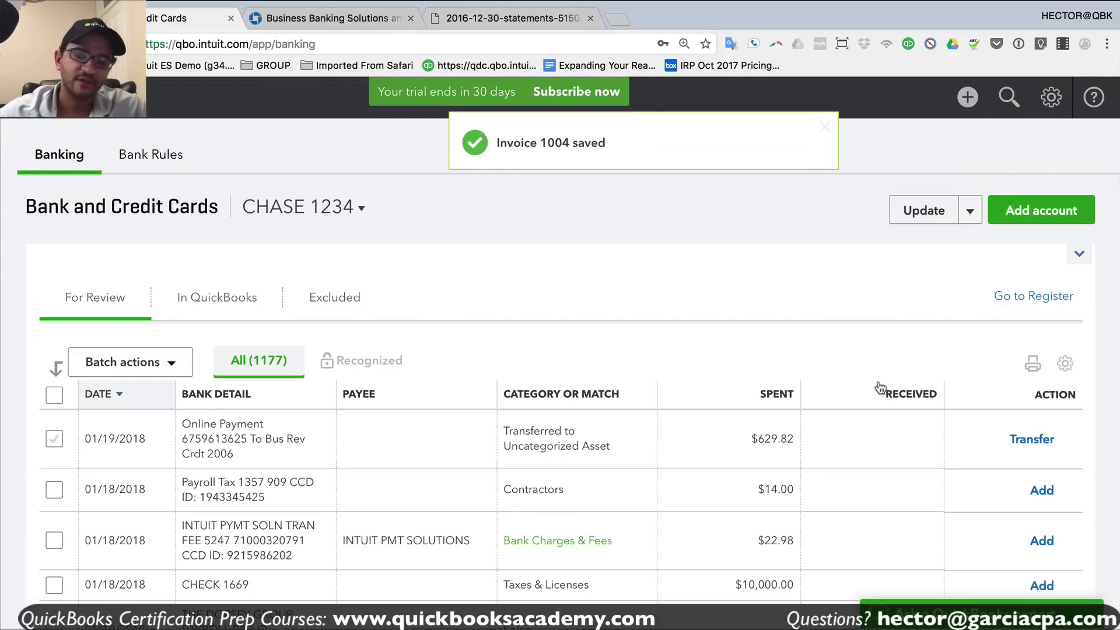
- Expand the $426.62 Shopify deposit and match it to invoice 1004
{"action": "scroll", "coordinate": [880, 388], "scroll_direction": "down", "scroll_amount": 5}
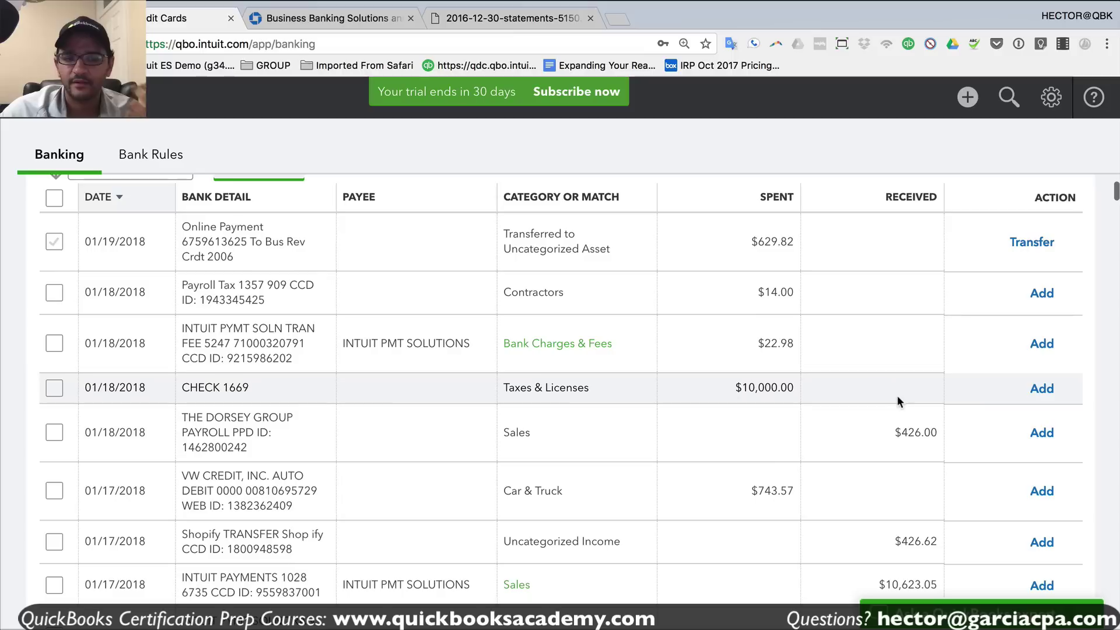
{"action": "scroll", "coordinate": [897, 401], "scroll_direction": "down", "scroll_amount": 2}
{"action": "left_click", "coordinate": [907, 368]}
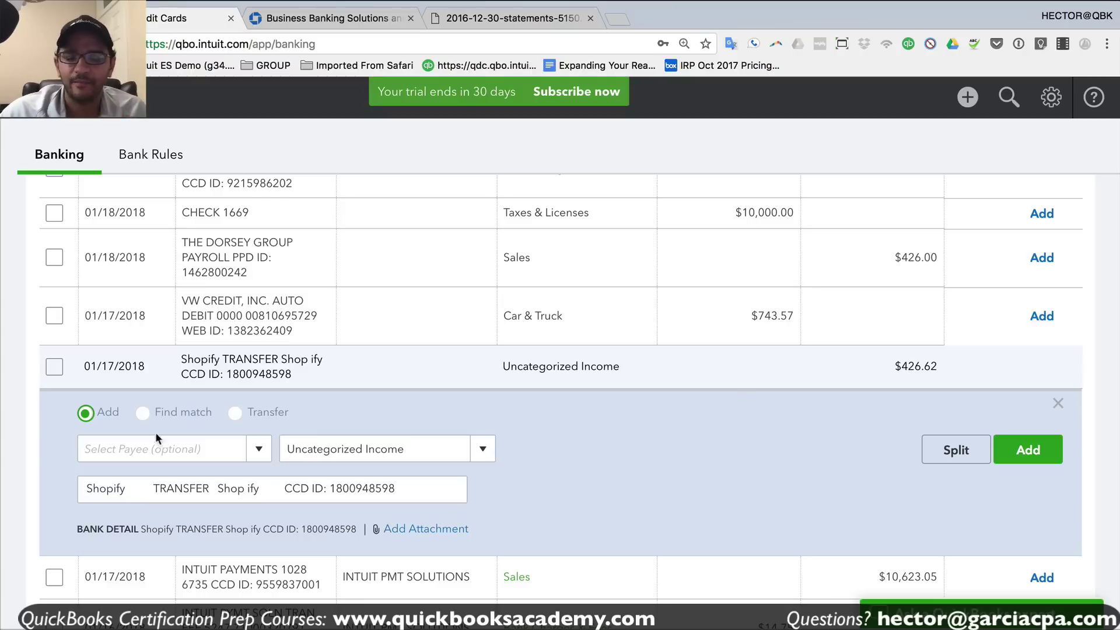
{"action": "left_click", "coordinate": [143, 413]}
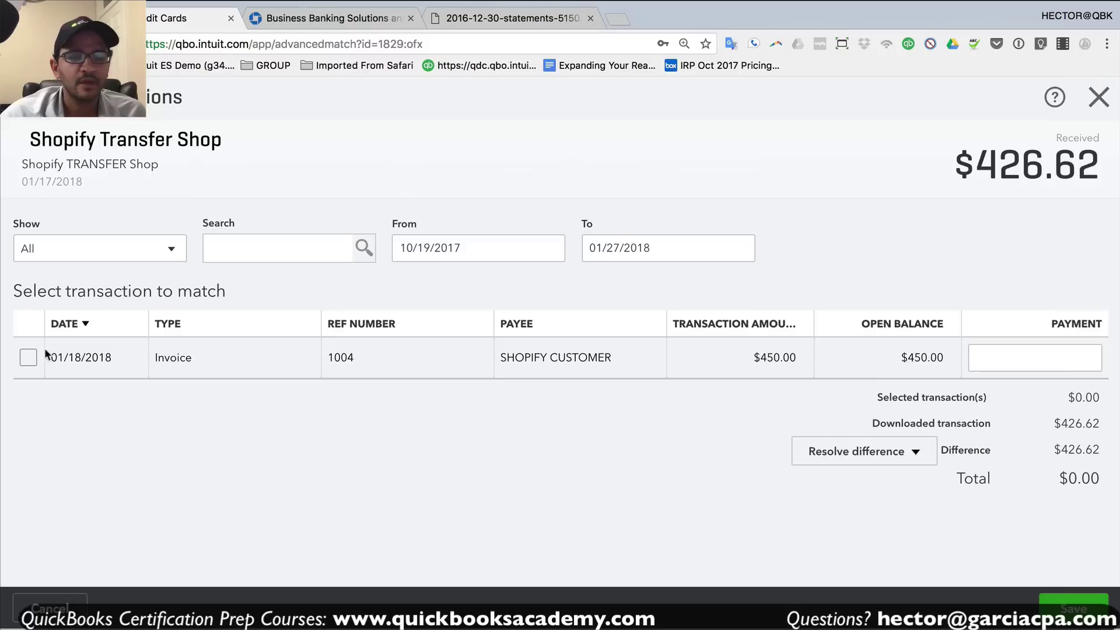
{"action": "left_click", "coordinate": [28, 356]}
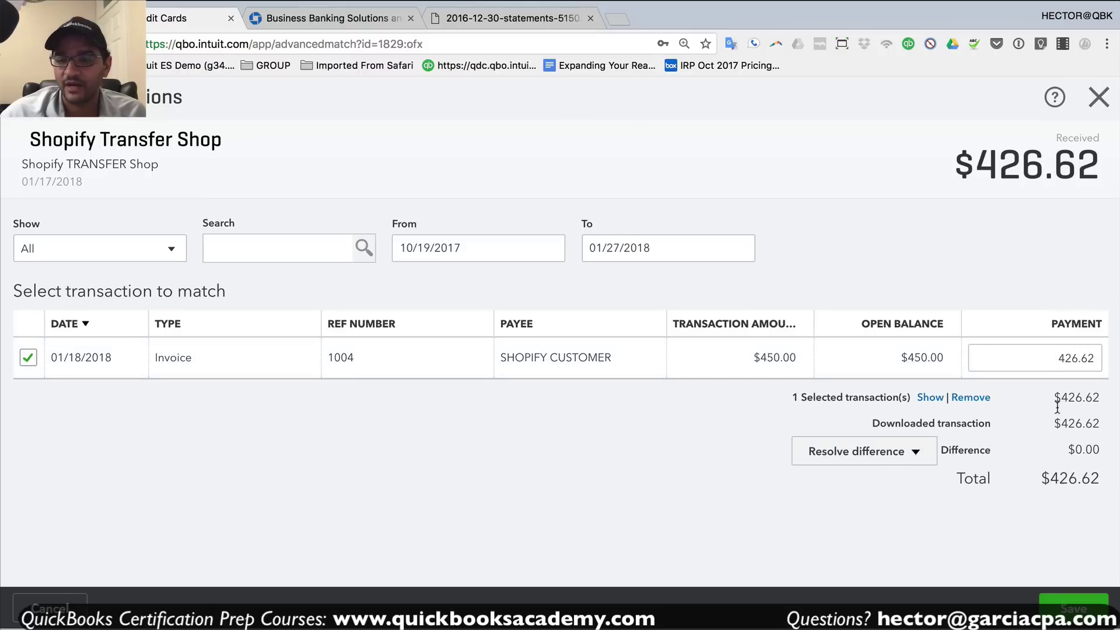
- Add a -23.38 difference line (450-426.62) categorized as Bank Charges & Fees
{"action": "left_click", "coordinate": [893, 455]}
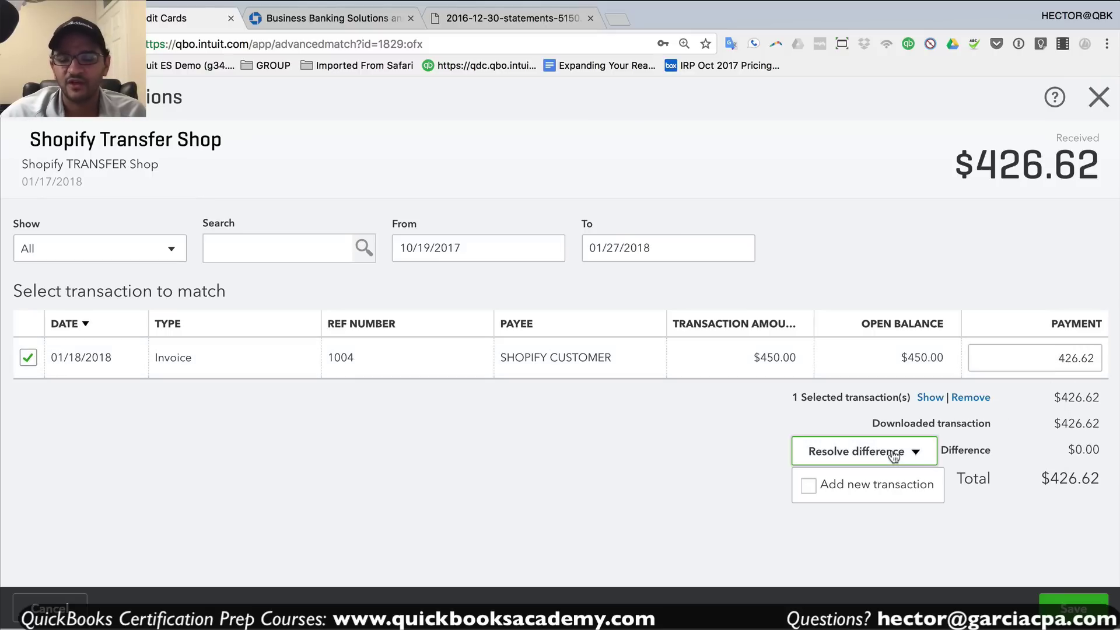
{"action": "left_click", "coordinate": [808, 485]}
{"action": "scroll", "coordinate": [1002, 503], "scroll_direction": "down", "scroll_amount": 3}
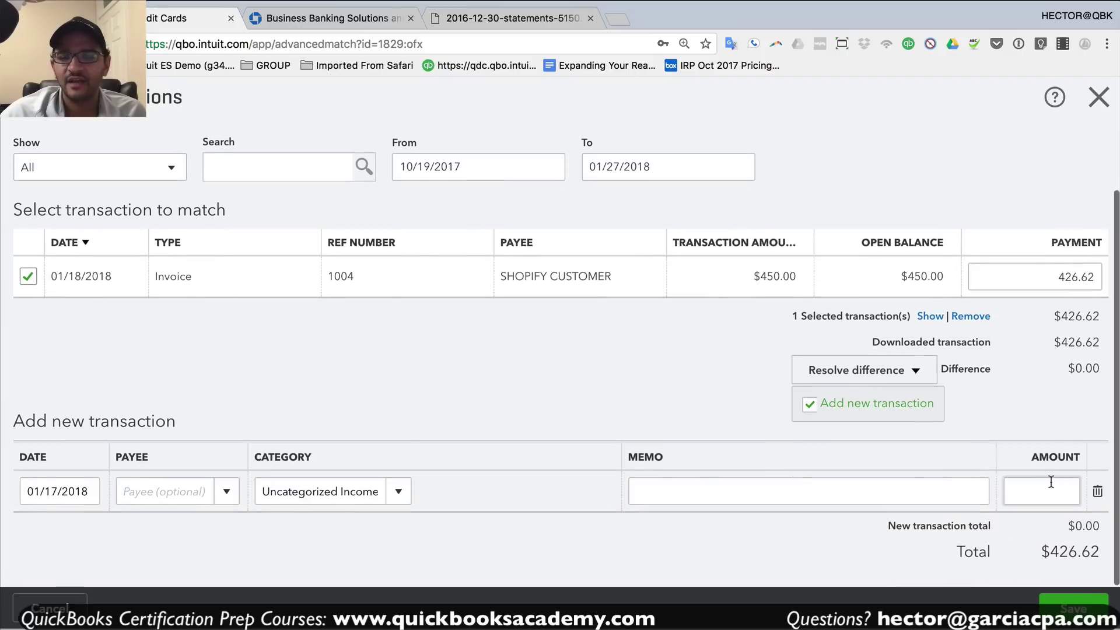
{"action": "left_click", "coordinate": [1050, 487]}
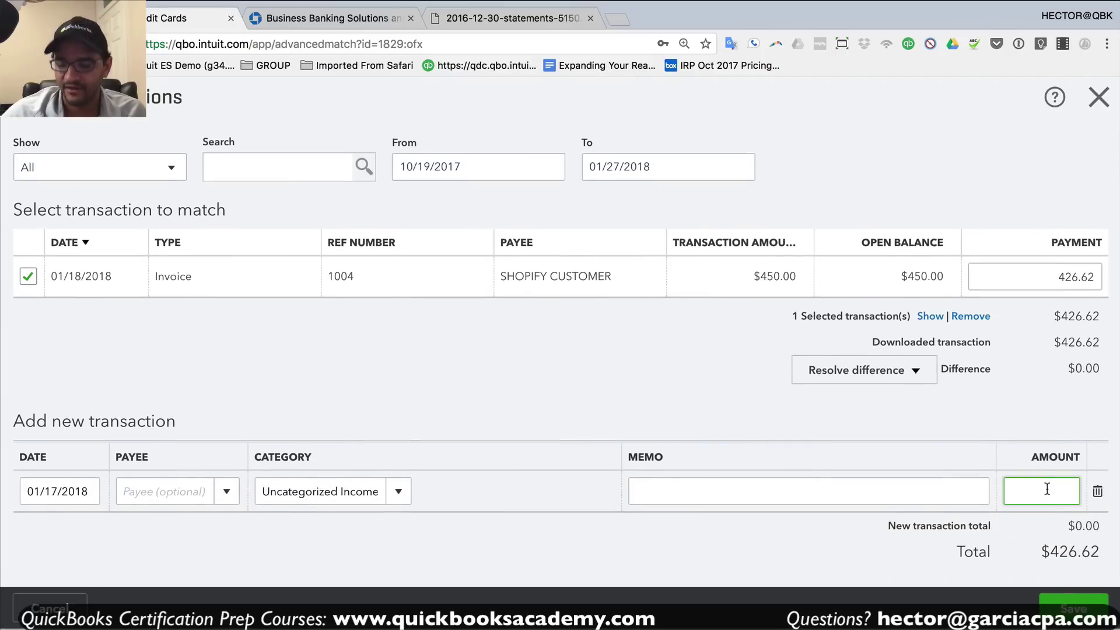
{"action": "type", "text": "450-"}
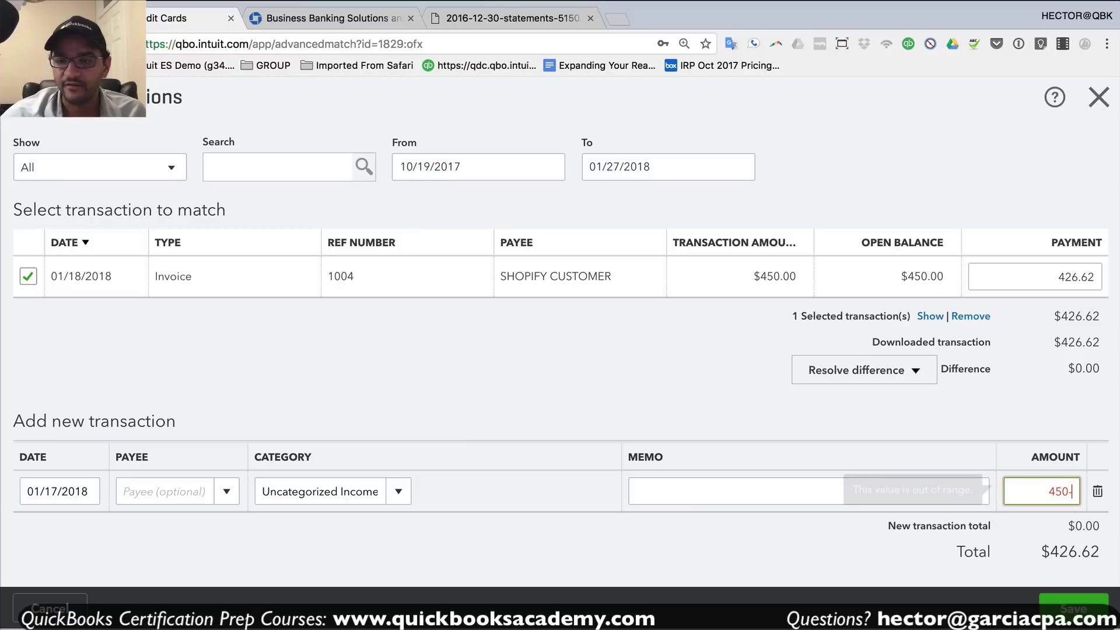
{"action": "type", "text": "426.62"}
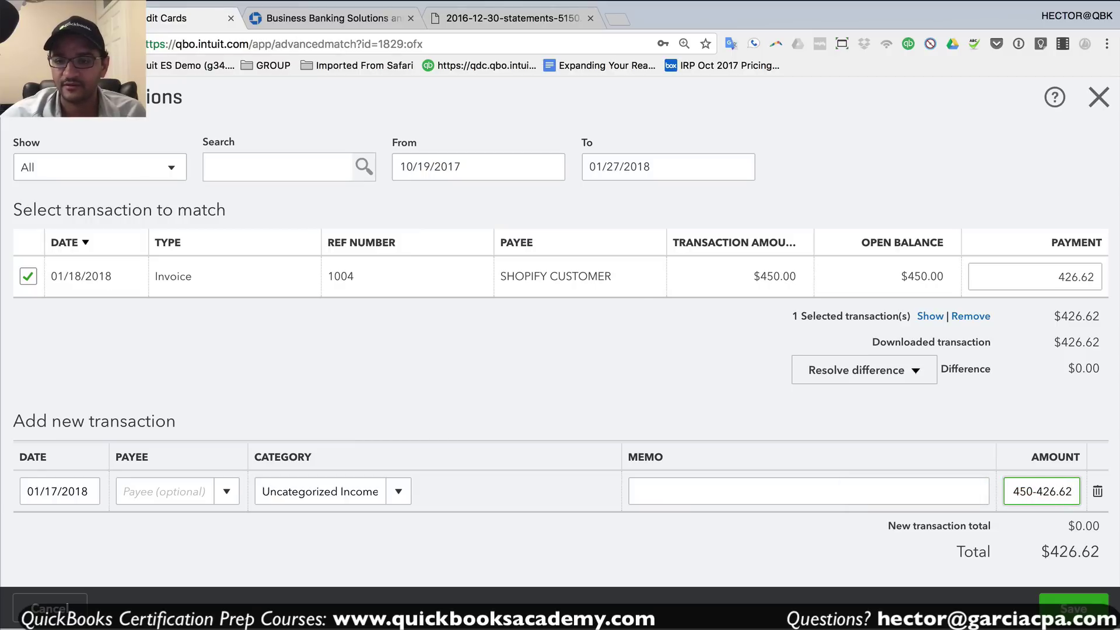
{"action": "key", "text": "Tab"}
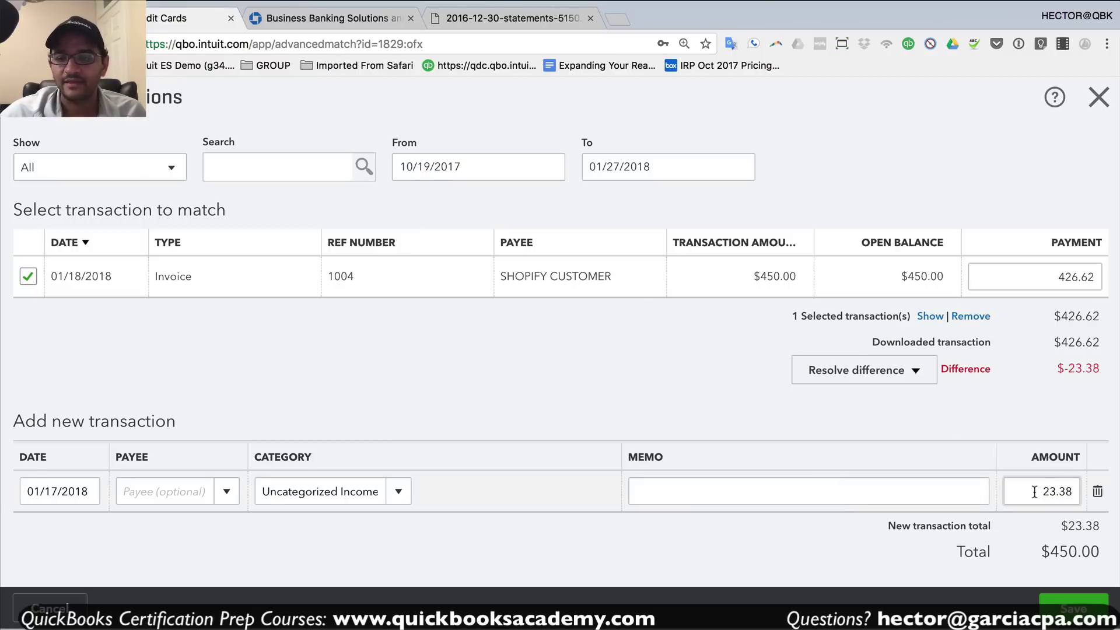
{"action": "left_click_drag", "start_coordinate": [1036, 492], "coordinate": [1075, 491]}
{"action": "left_click", "coordinate": [1041, 492]}
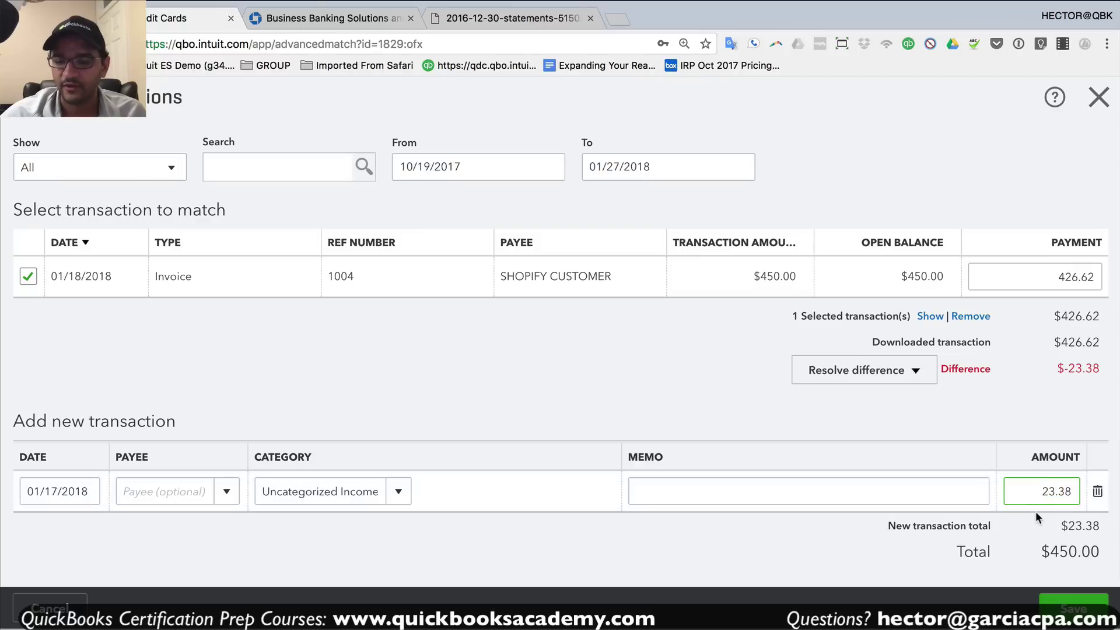
{"action": "type", "text": "-"}
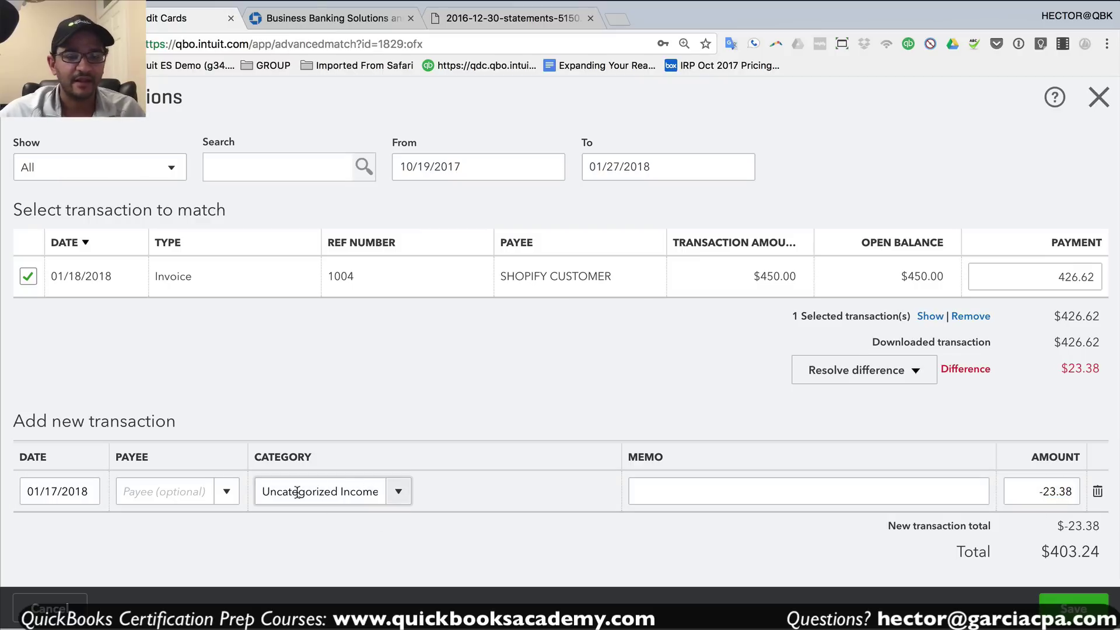
{"action": "left_click_drag", "start_coordinate": [260, 492], "coordinate": [385, 492]}
{"action": "type", "text": "ban"}
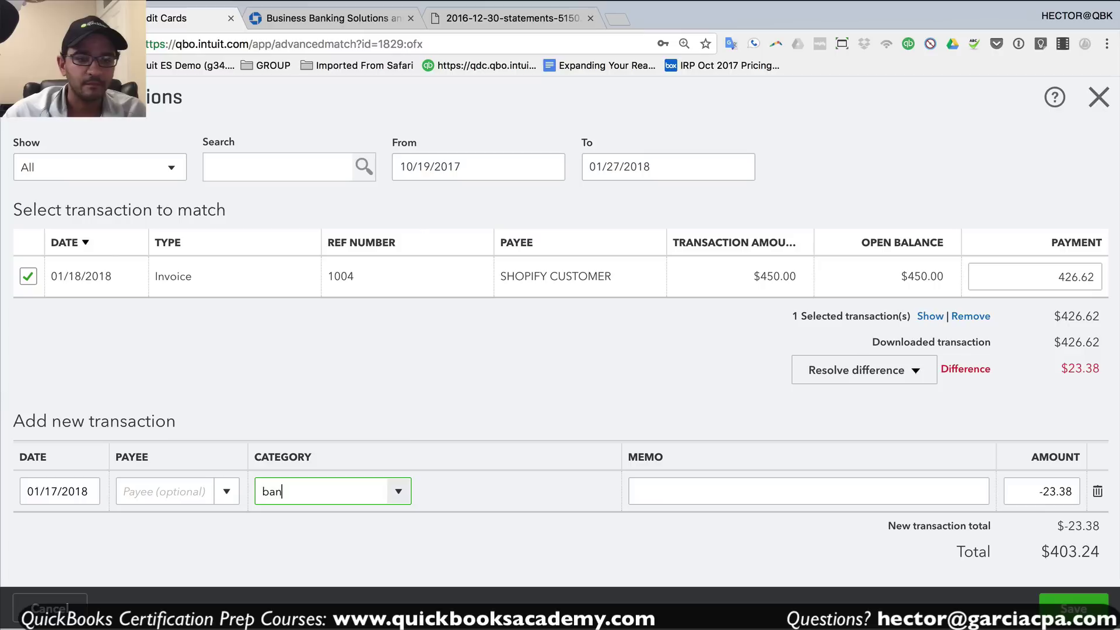
{"action": "left_click", "coordinate": [377, 555]}
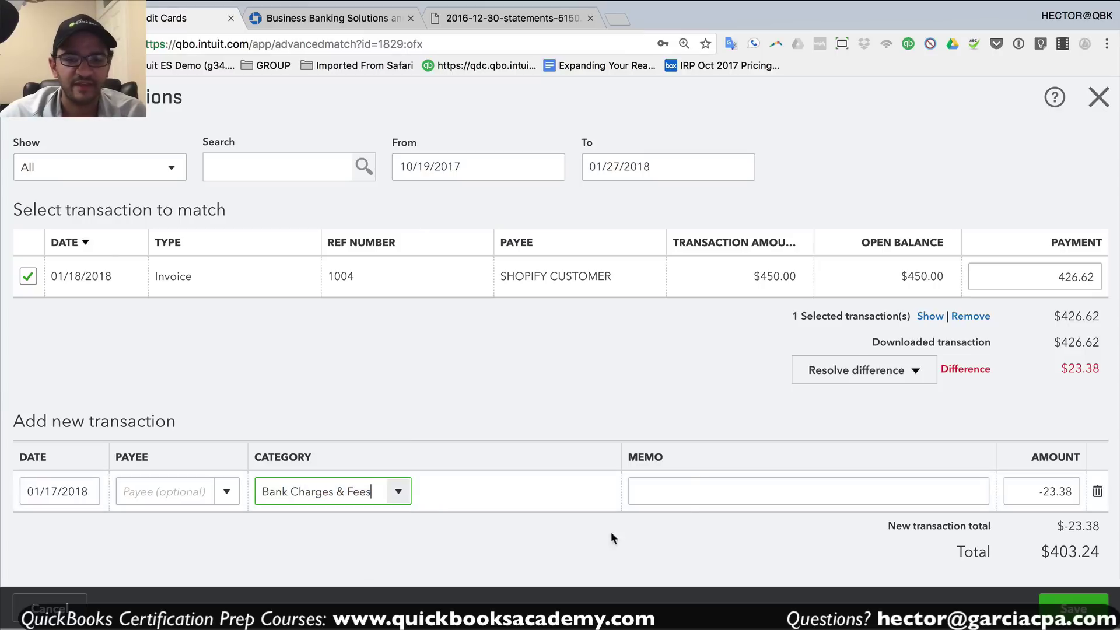
{"action": "left_click", "coordinate": [689, 489]}
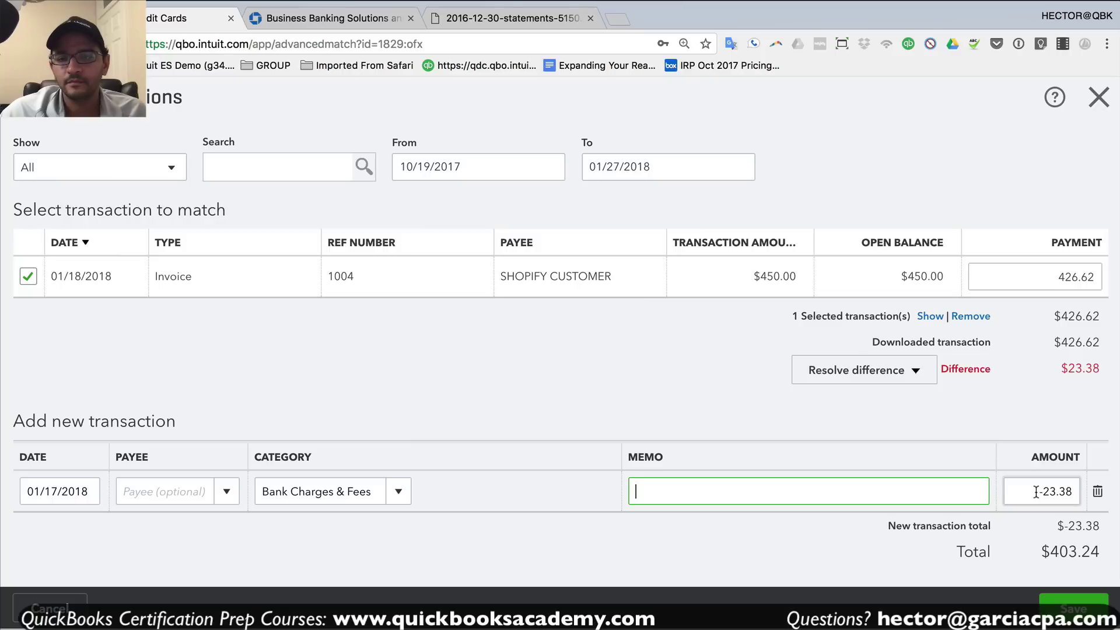
- Set the payment applied to invoice 1004 to the full 450.00
{"action": "left_click", "coordinate": [1075, 275]}
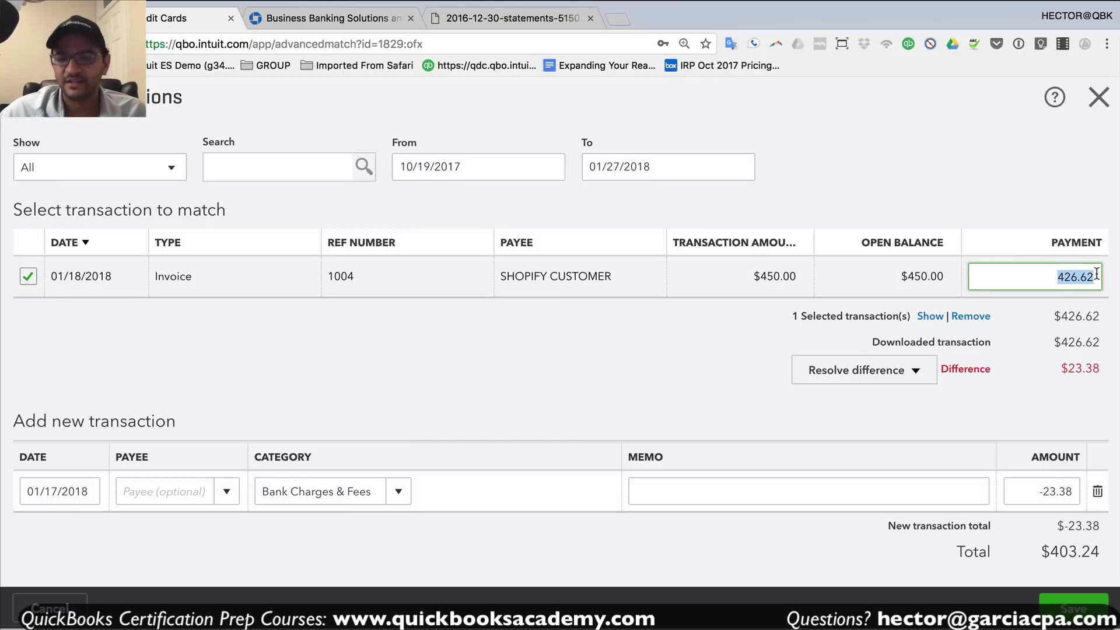
{"action": "type", "text": "450"}
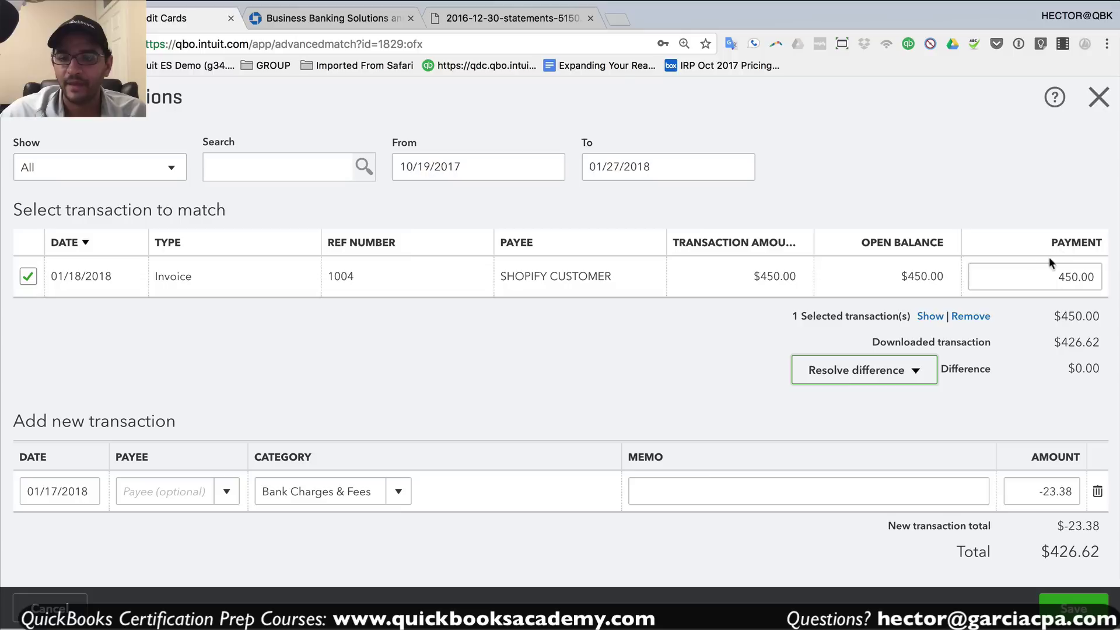
{"action": "left_click", "coordinate": [1066, 284]}
{"action": "left_click", "coordinate": [1048, 282]}
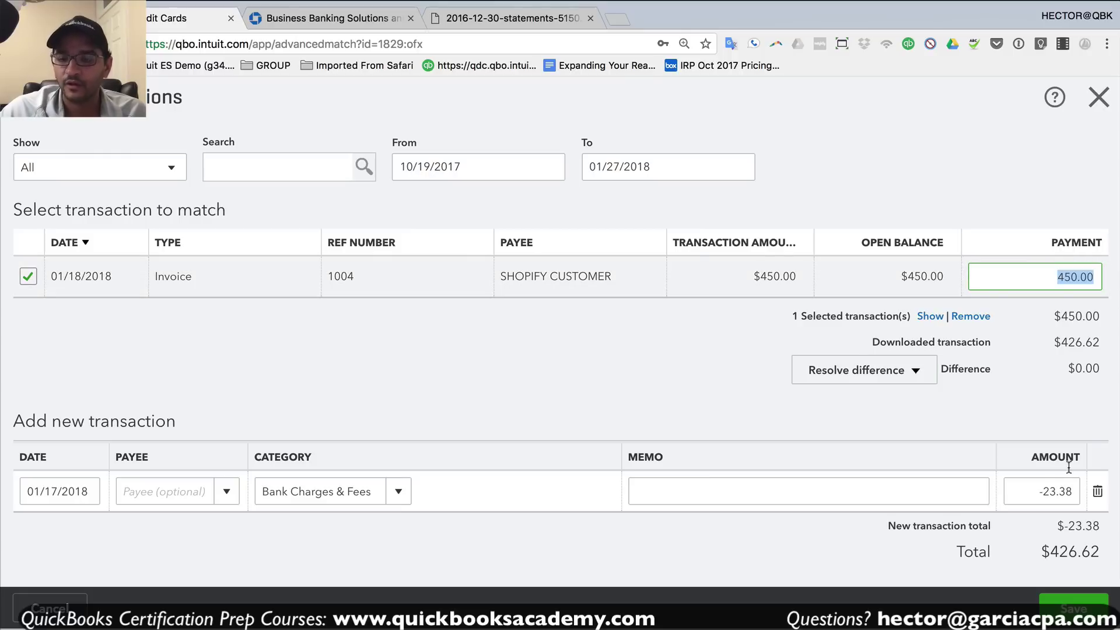
{"action": "left_click", "coordinate": [1045, 490]}
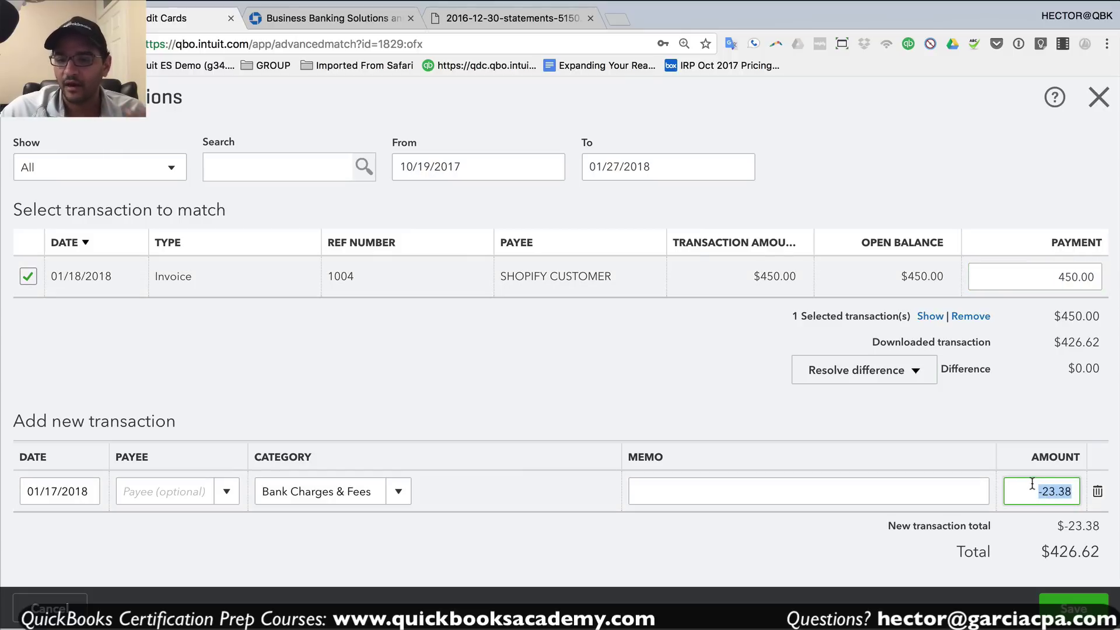
{"action": "left_click_drag", "start_coordinate": [1014, 492], "coordinate": [1081, 494]}
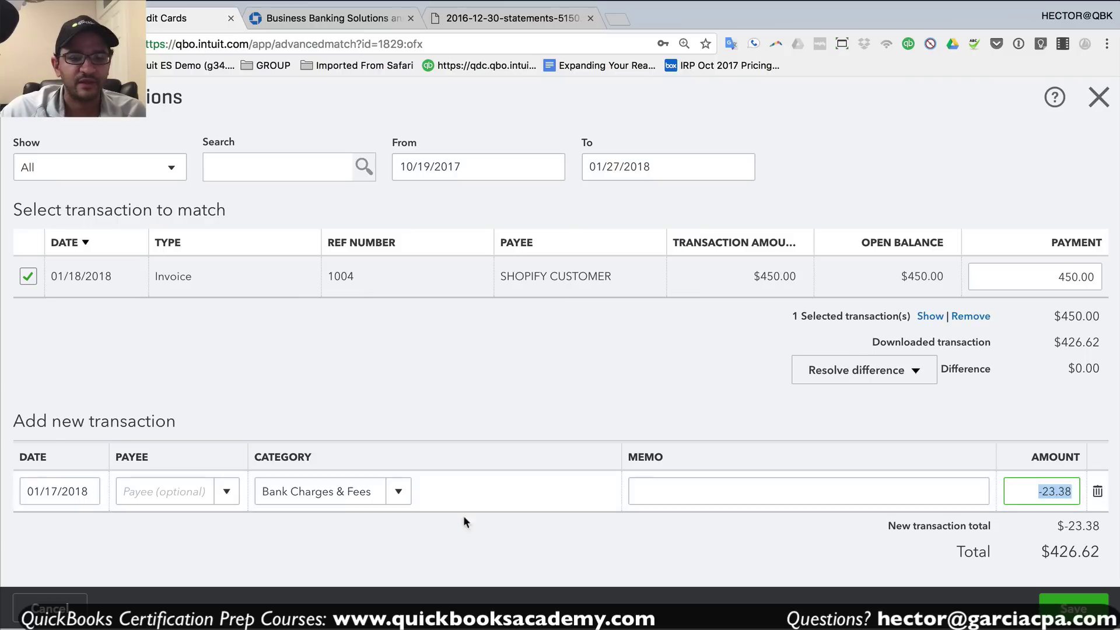
- Give the fee line the memo 'commission from shopify', correcting the spelling
{"action": "left_click", "coordinate": [707, 493]}
{"action": "type", "text": "co"}
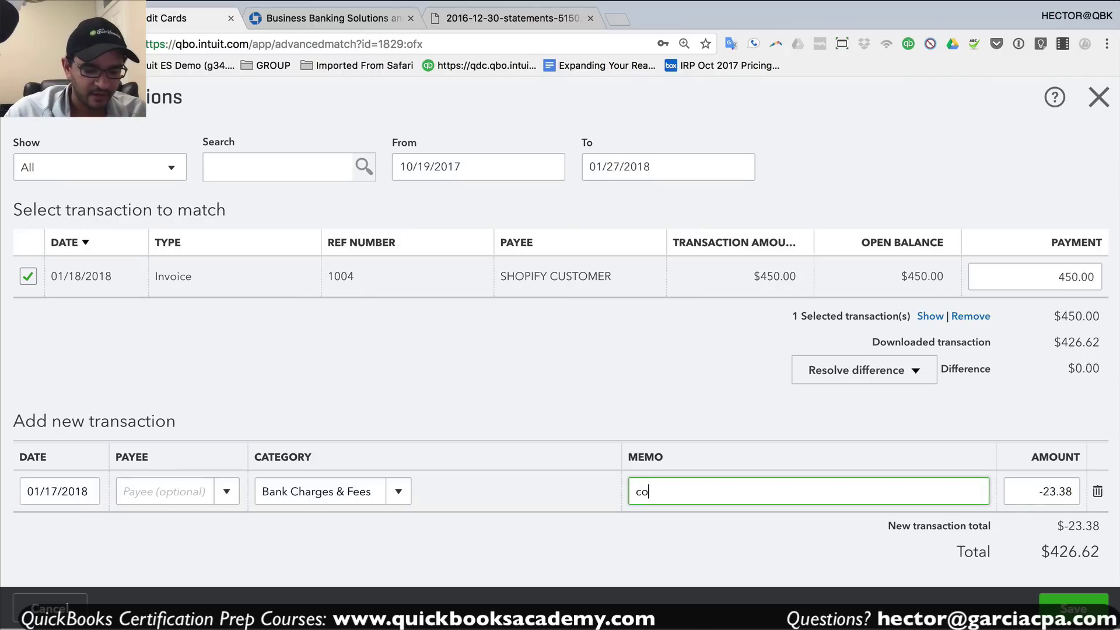
{"action": "type", "text": "mission from sh"}
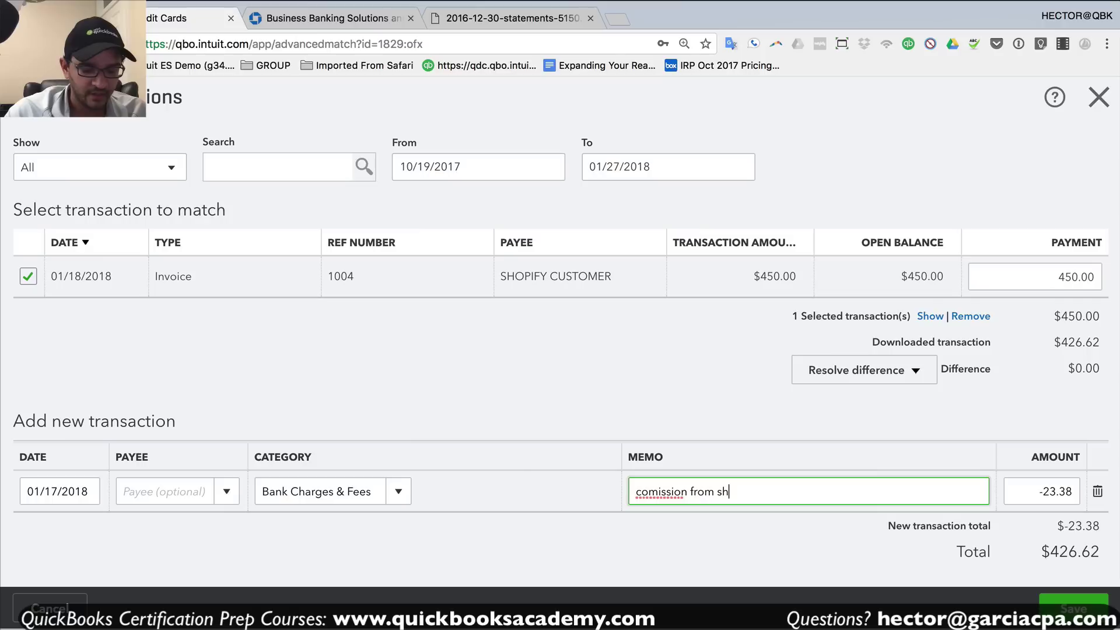
{"action": "type", "text": "opify"}
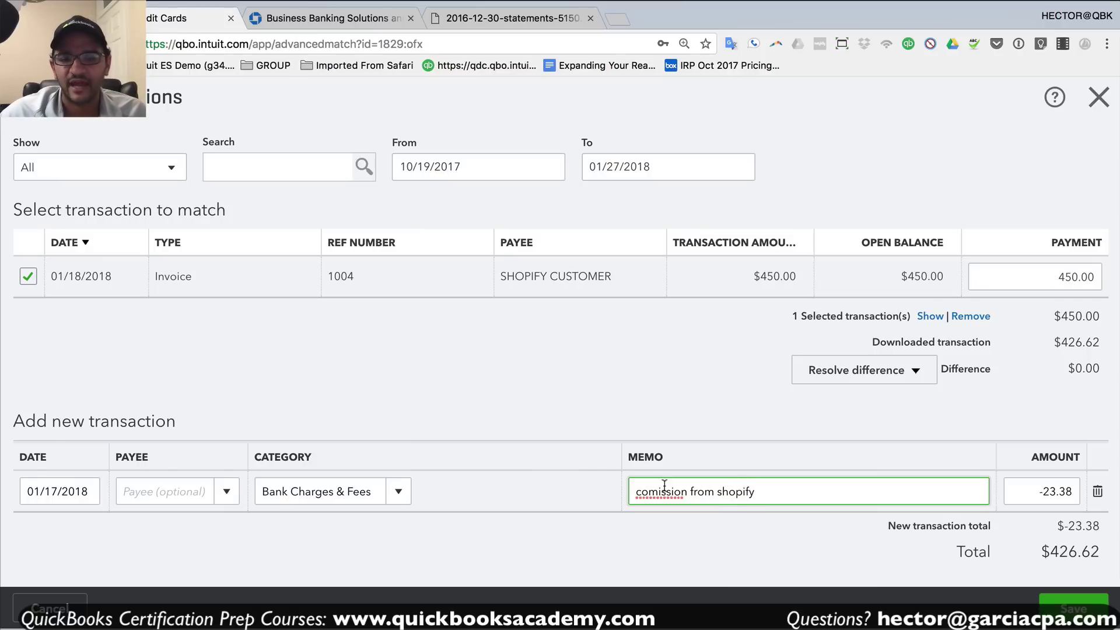
{"action": "right_click", "coordinate": [655, 492]}
{"action": "left_click", "coordinate": [689, 434]}
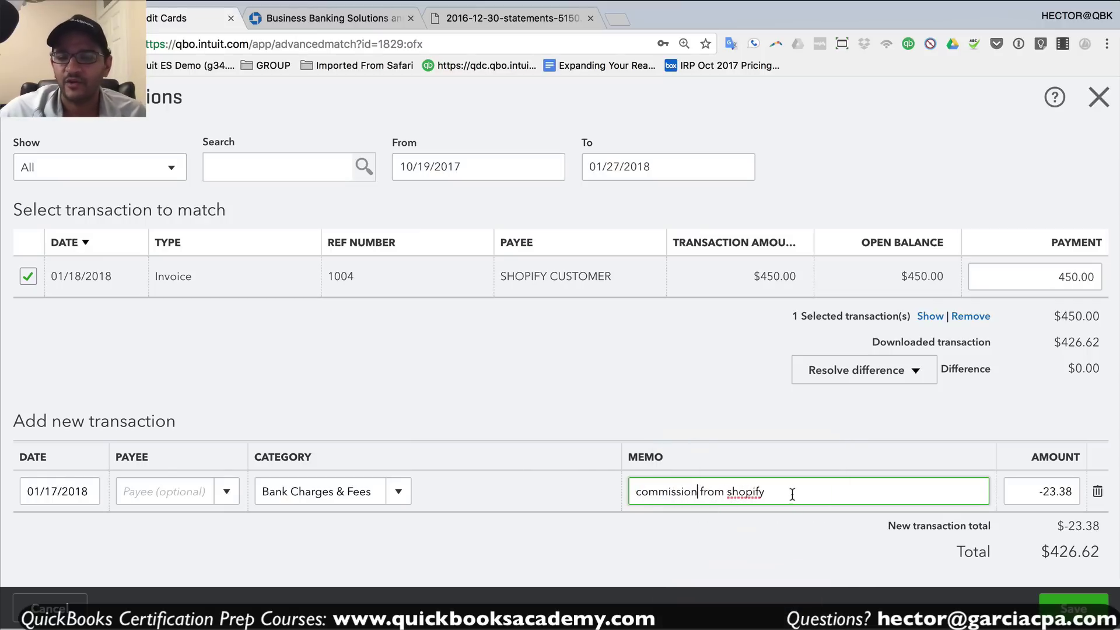
{"action": "left_click", "coordinate": [856, 491]}
{"action": "left_click", "coordinate": [376, 492]}
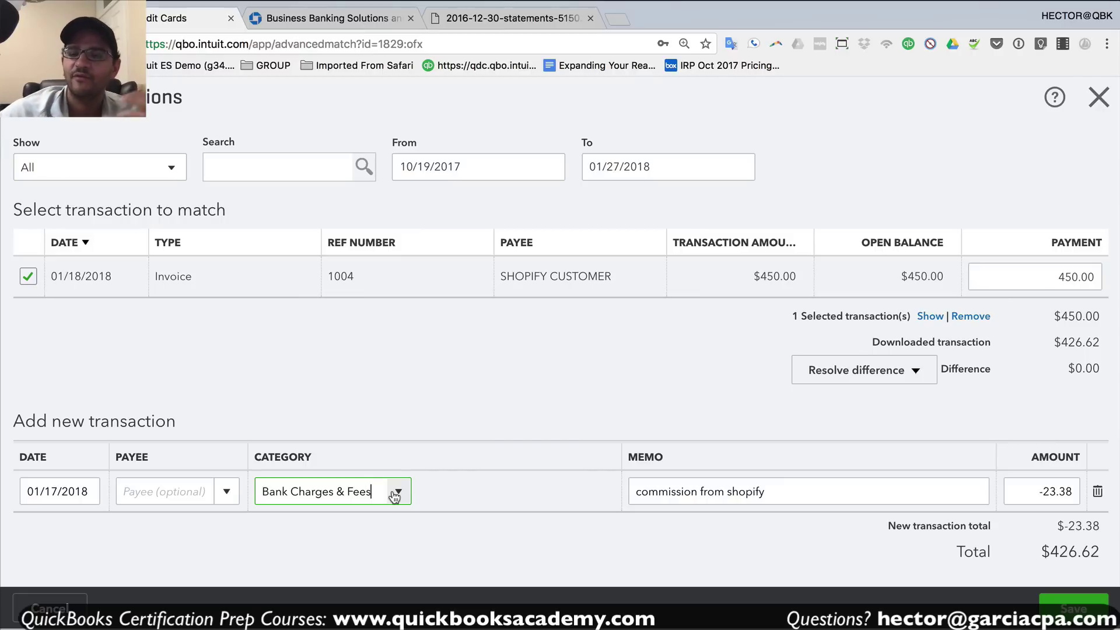
- Save the Shopify match and open the VW Credit auto-debit transaction in the feed
{"action": "left_click", "coordinate": [1074, 601]}
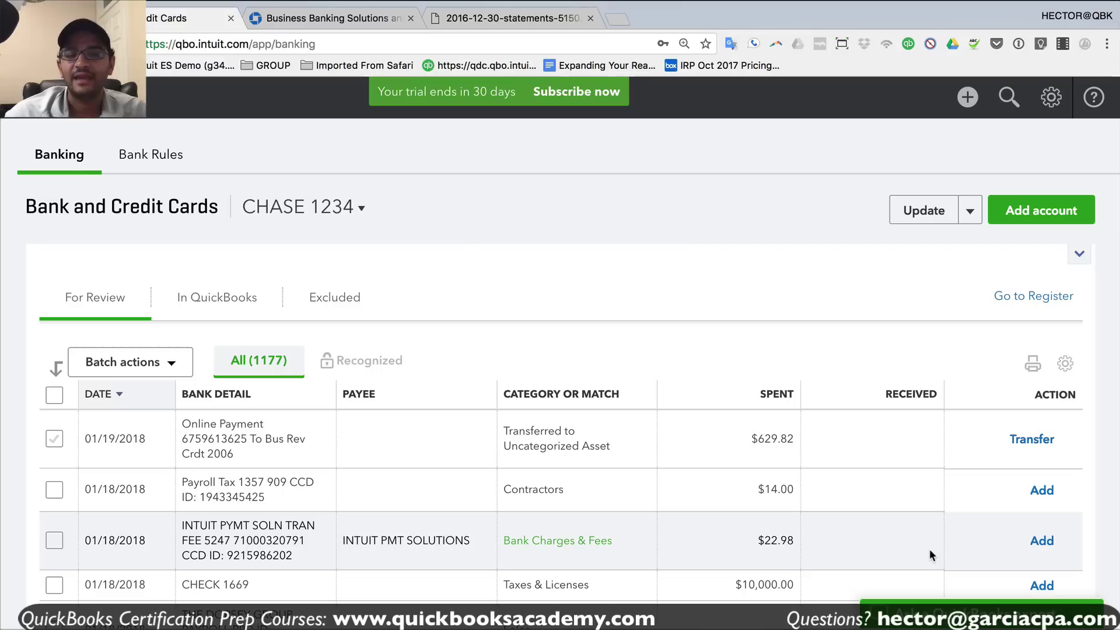
{"action": "scroll", "coordinate": [716, 510], "scroll_direction": "down", "scroll_amount": 5}
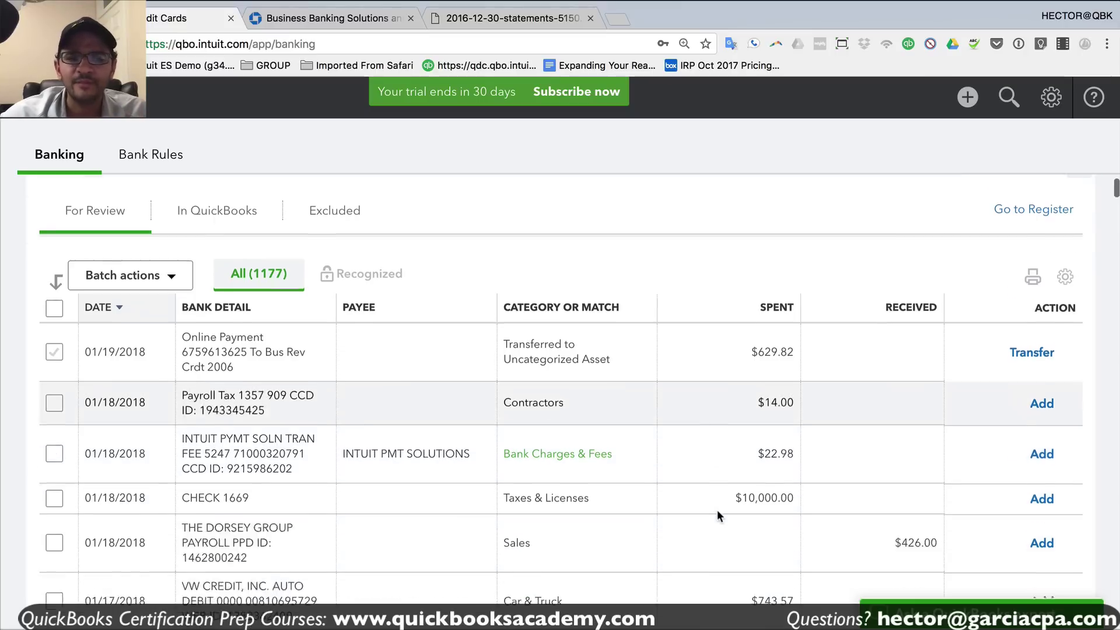
{"action": "scroll", "coordinate": [735, 515], "scroll_direction": "up", "scroll_amount": 1}
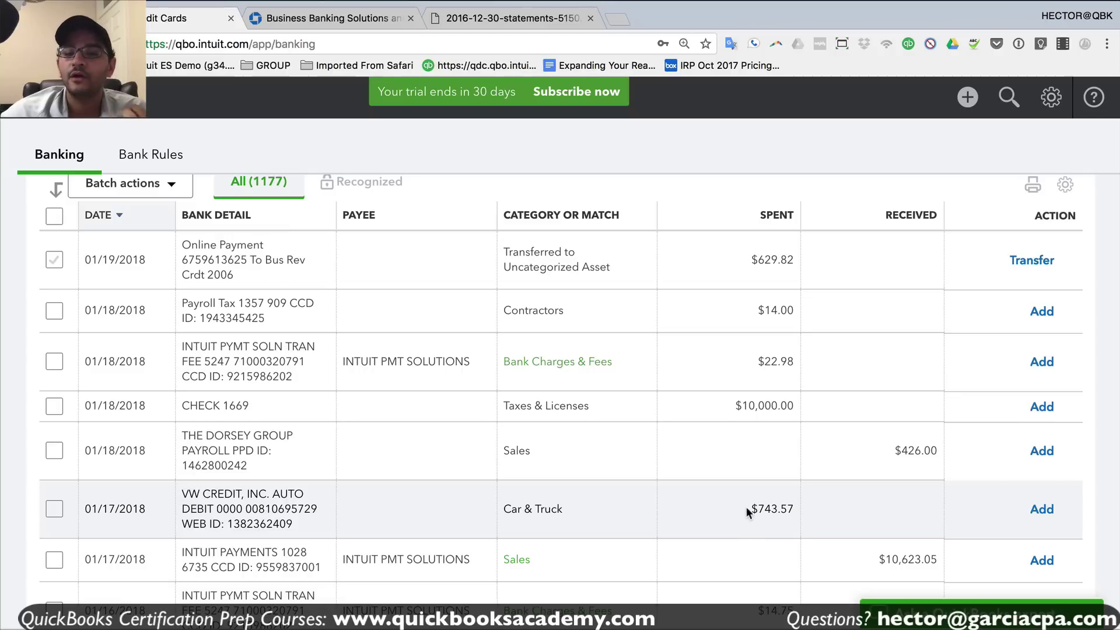
{"action": "left_click_drag", "start_coordinate": [747, 506], "coordinate": [796, 509]}
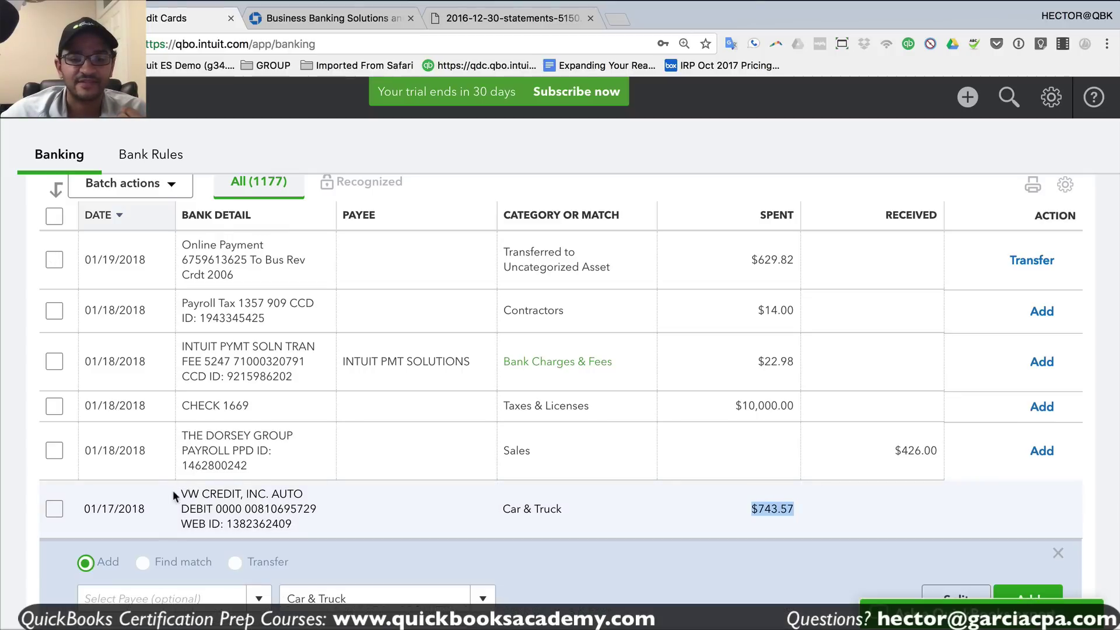
{"action": "left_click_drag", "start_coordinate": [173, 490], "coordinate": [337, 517]}
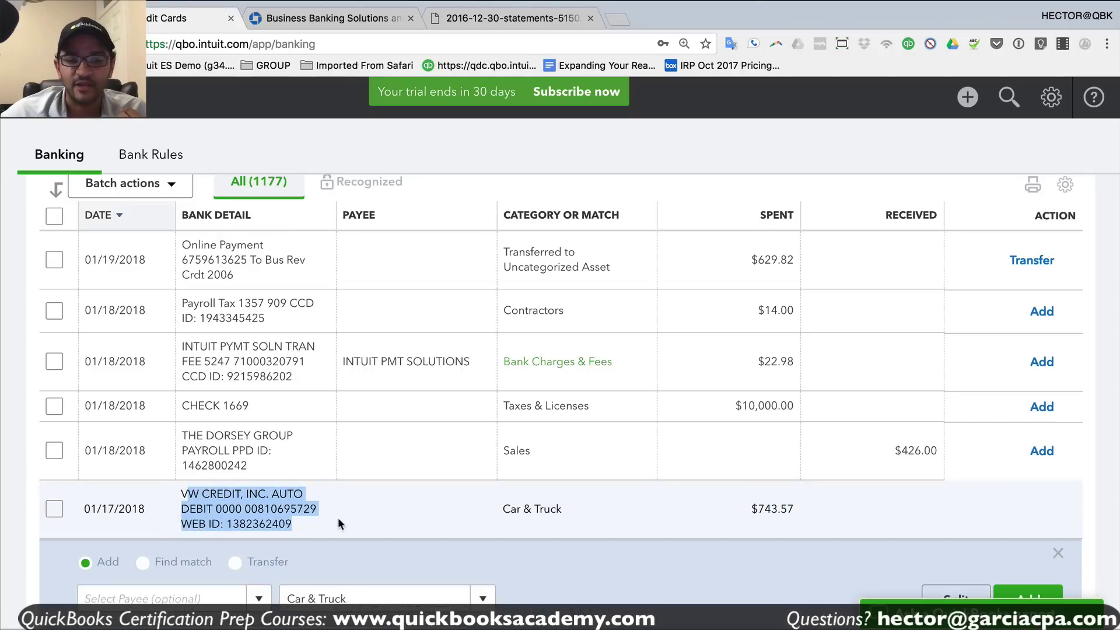
{"action": "left_click", "coordinate": [752, 508]}
{"action": "left_click", "coordinate": [718, 507]}
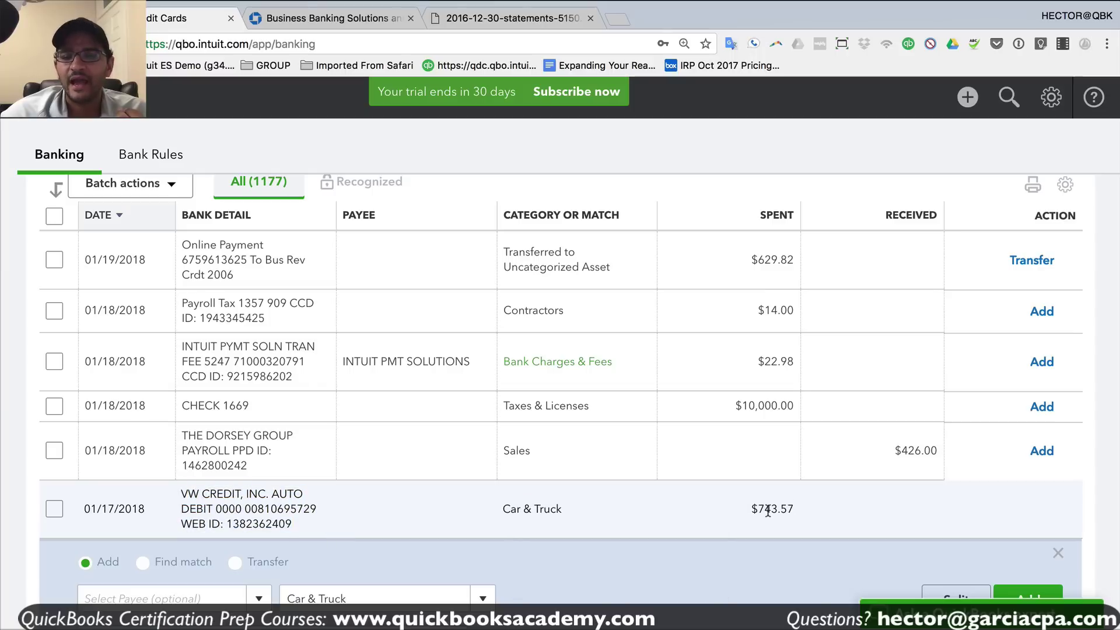
- Copy the $743.57 VW Credit amount
{"action": "left_click_drag", "start_coordinate": [792, 509], "coordinate": [751, 509]}
{"action": "left_click", "coordinate": [732, 507]}
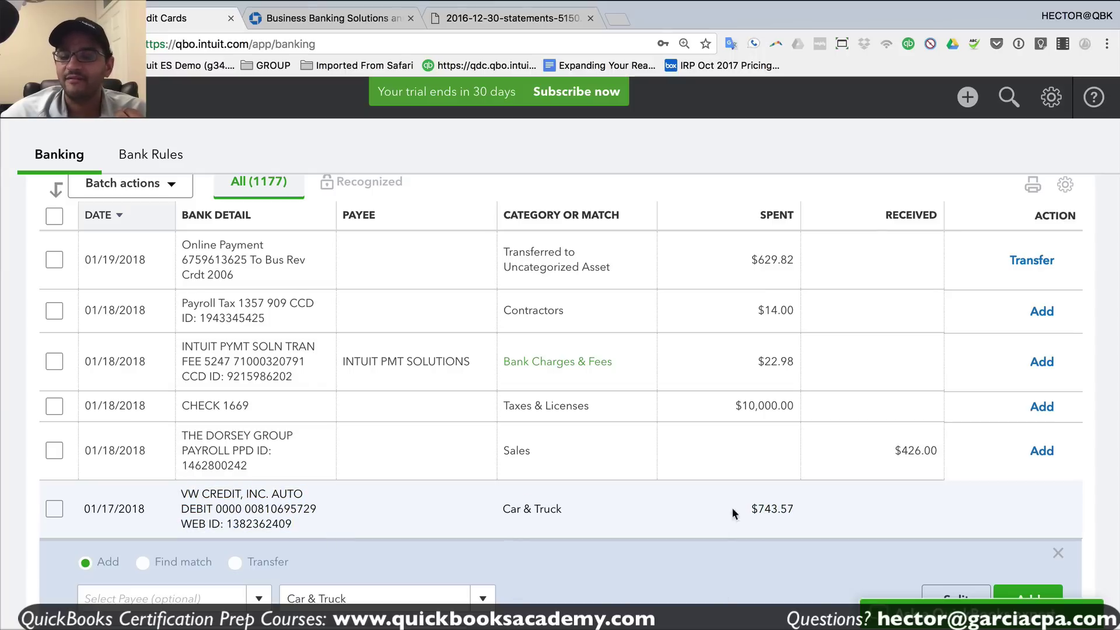
{"action": "scroll", "coordinate": [724, 506], "scroll_direction": "down", "scroll_amount": 3}
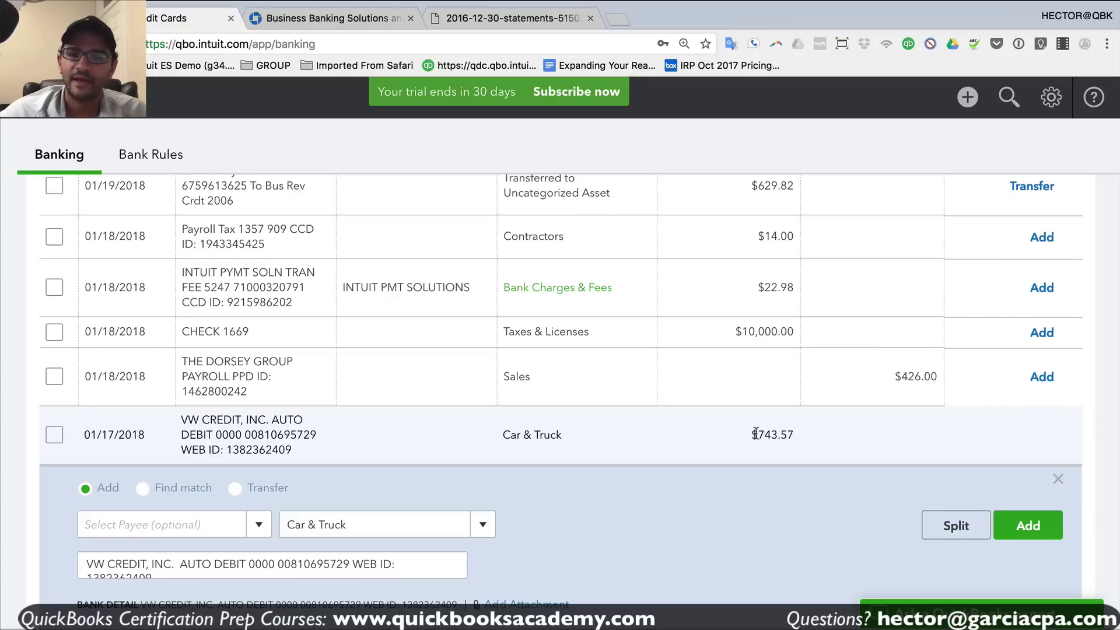
{"action": "right_click", "coordinate": [795, 436]}
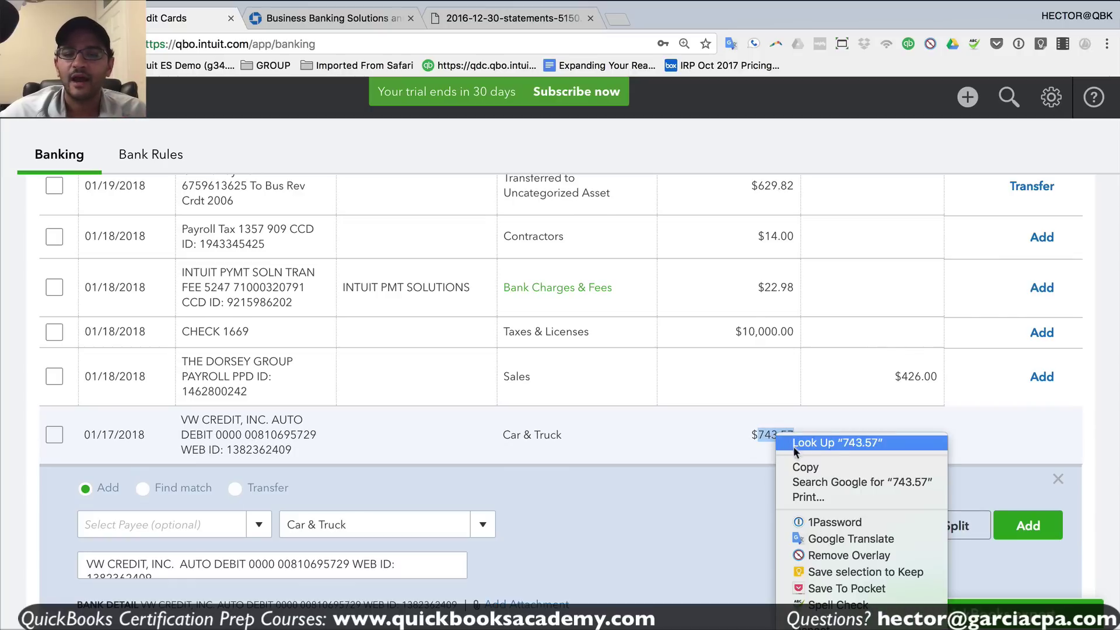
{"action": "left_click", "coordinate": [811, 468]}
{"action": "left_click", "coordinate": [729, 445]}
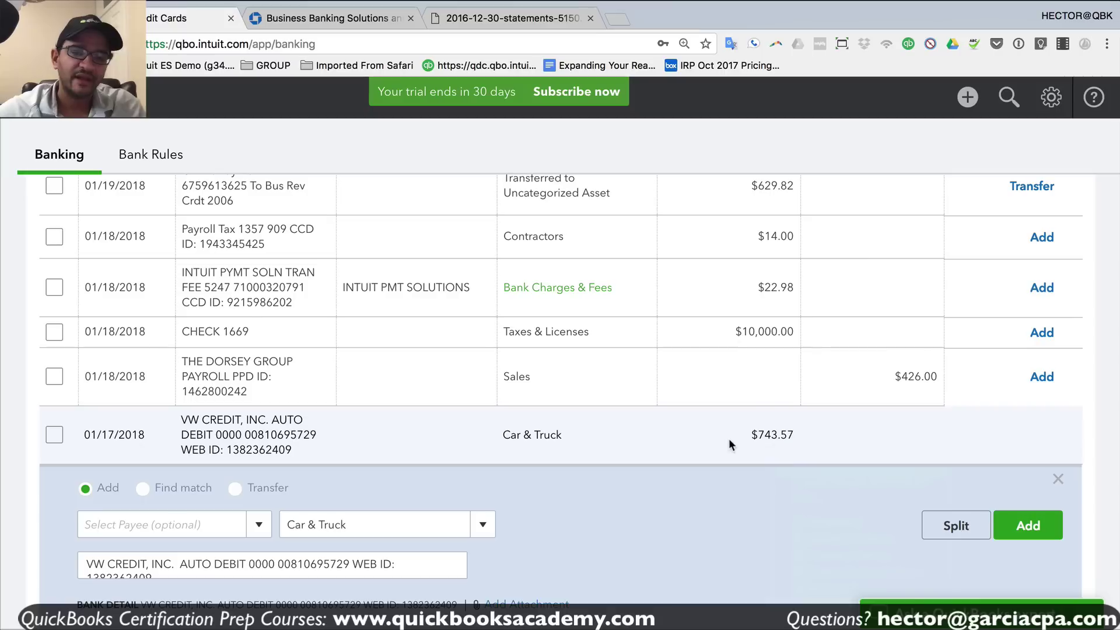
- Start a new bill for a newly added vendor named vw
{"action": "left_click", "coordinate": [966, 109]}
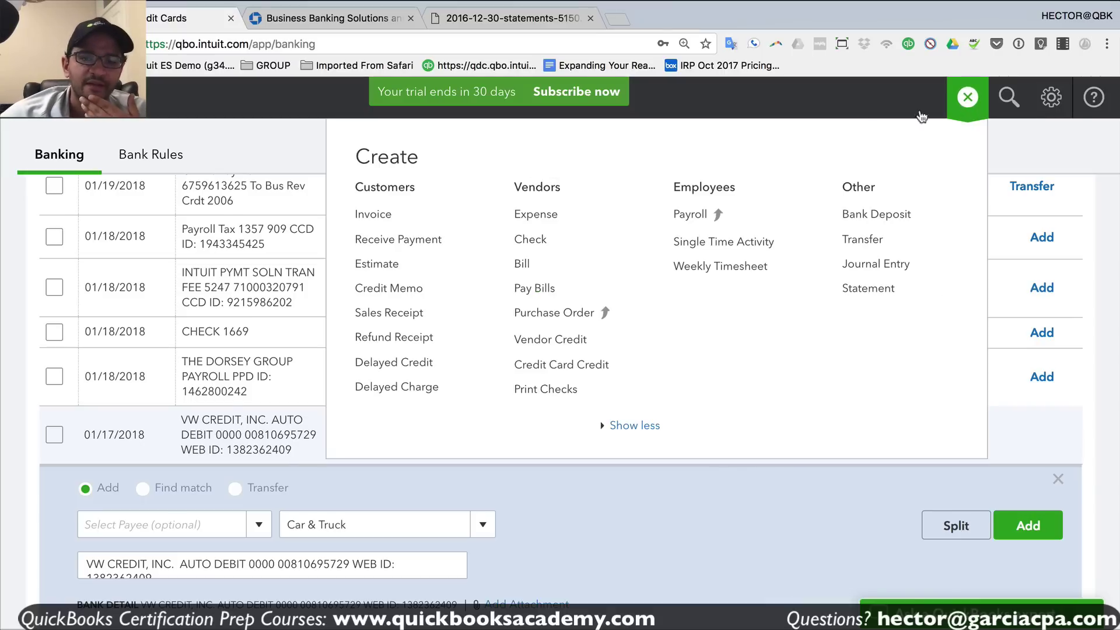
{"action": "left_click", "coordinate": [539, 267]}
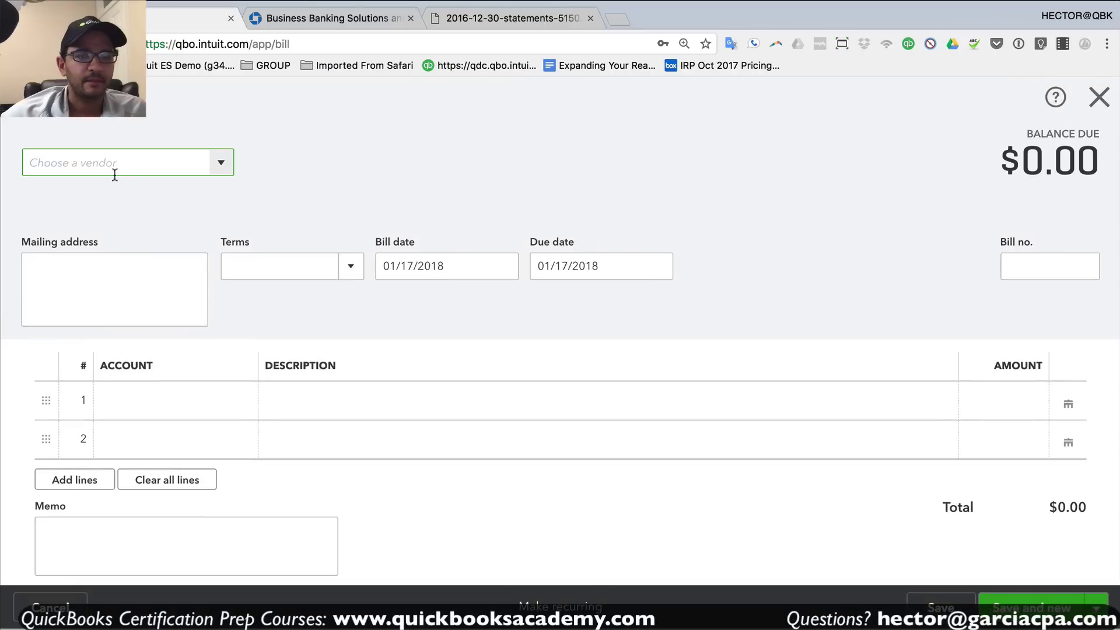
{"action": "left_click", "coordinate": [103, 165]}
{"action": "type", "text": "v"}
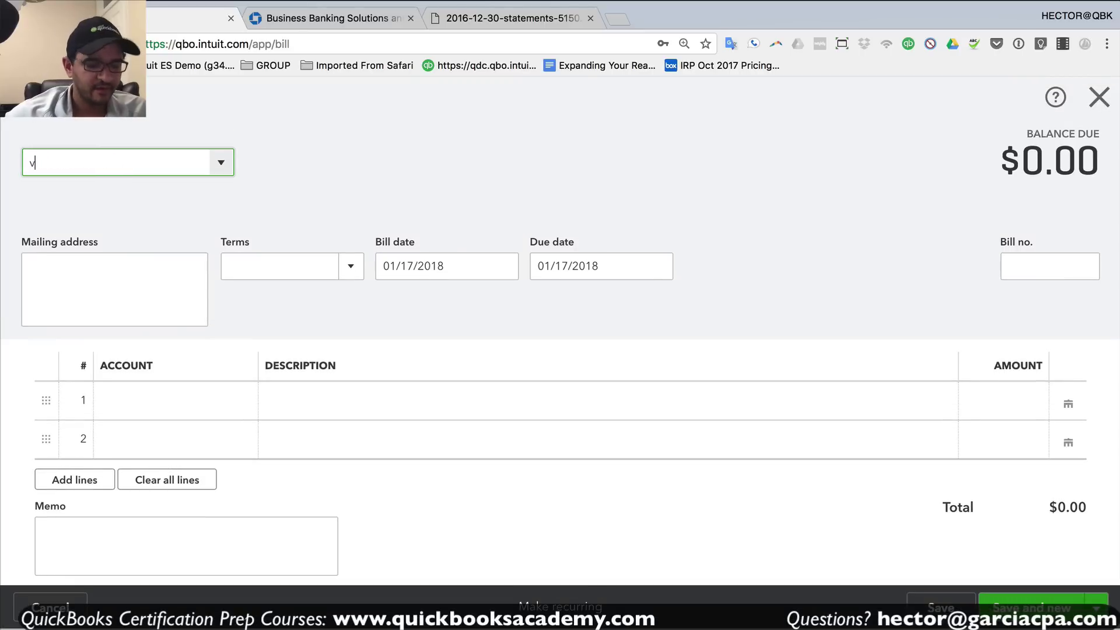
{"action": "type", "text": "w"}
{"action": "left_click", "coordinate": [82, 201]}
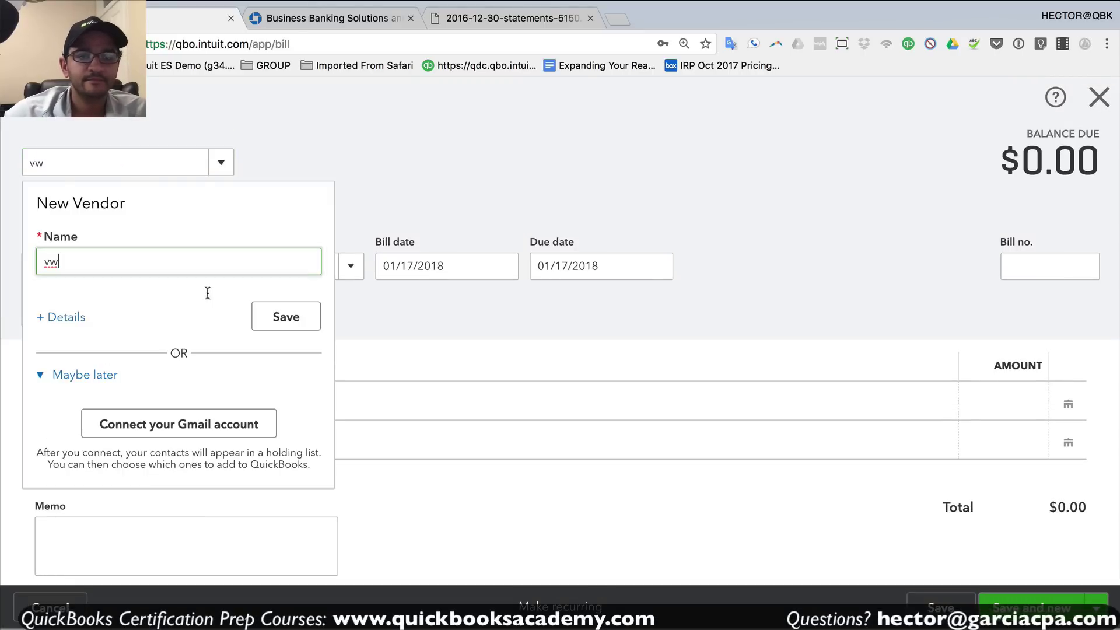
{"action": "left_click", "coordinate": [280, 317]}
- Charge the bill line to a new account named auto with the pasted 743.57 amount
{"action": "left_click", "coordinate": [171, 403]}
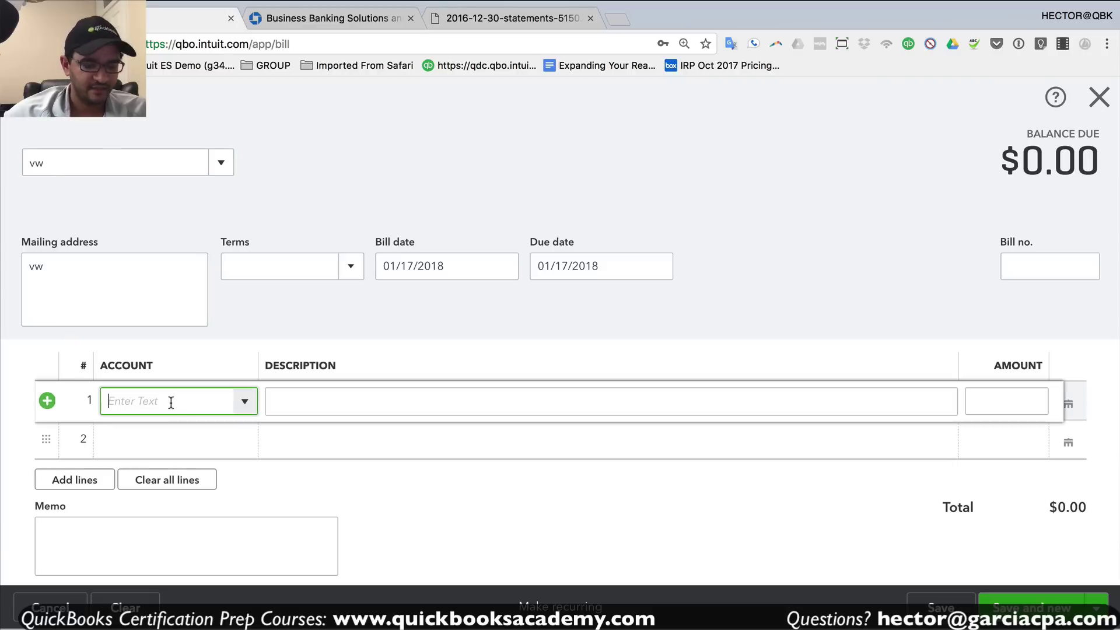
{"action": "type", "text": "auto"}
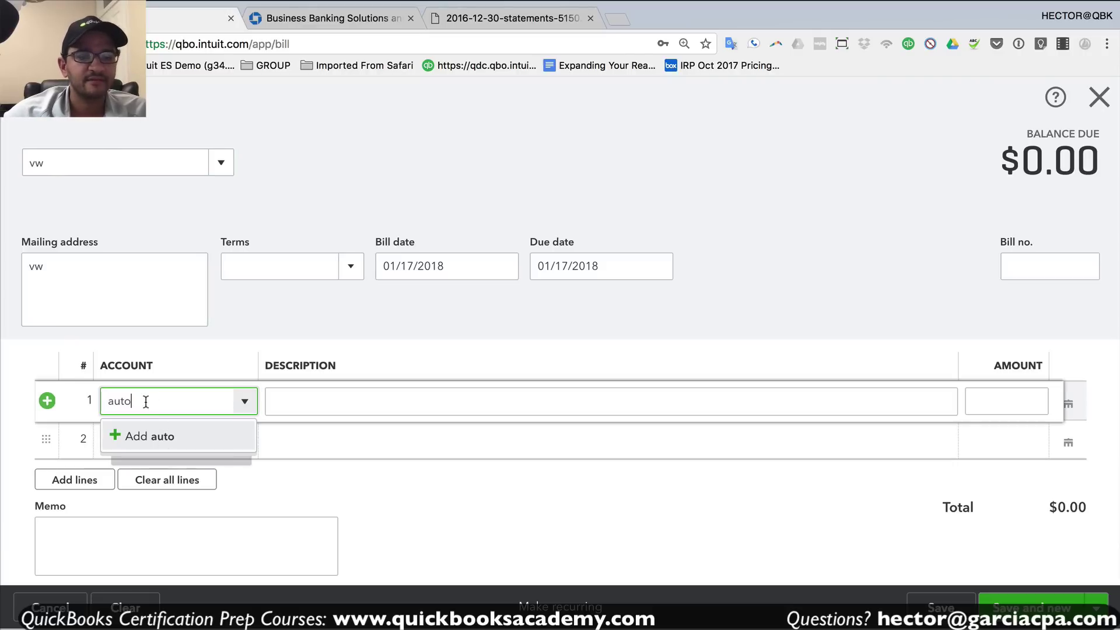
{"action": "left_click", "coordinate": [150, 435]}
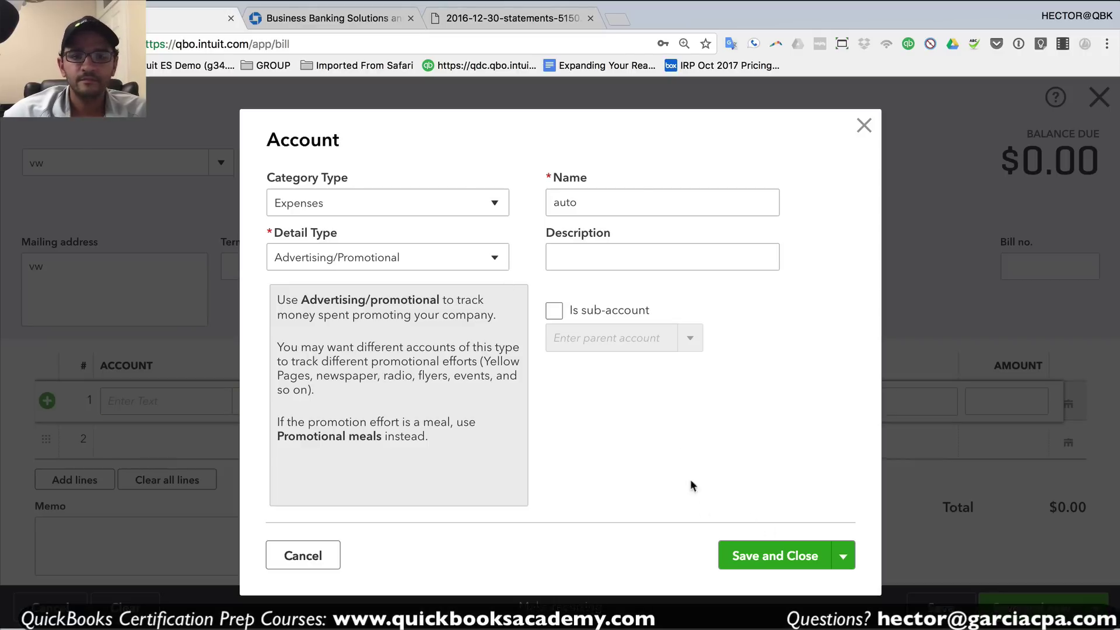
{"action": "left_click", "coordinate": [775, 556]}
{"action": "right_click", "coordinate": [1001, 401]}
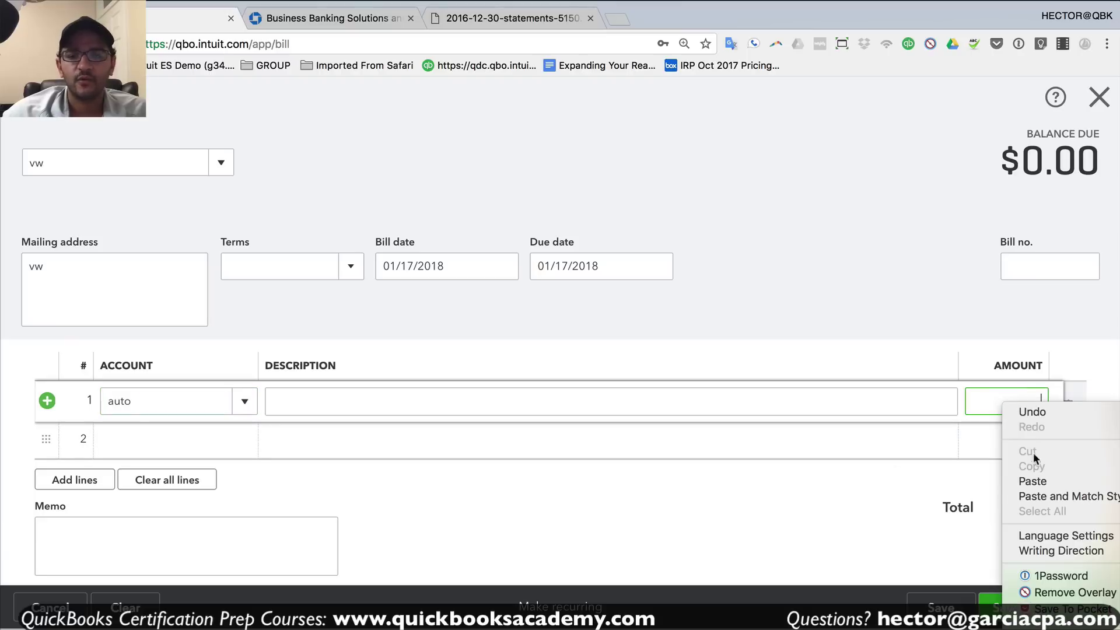
{"action": "left_click", "coordinate": [1032, 481]}
{"action": "left_click", "coordinate": [910, 401]}
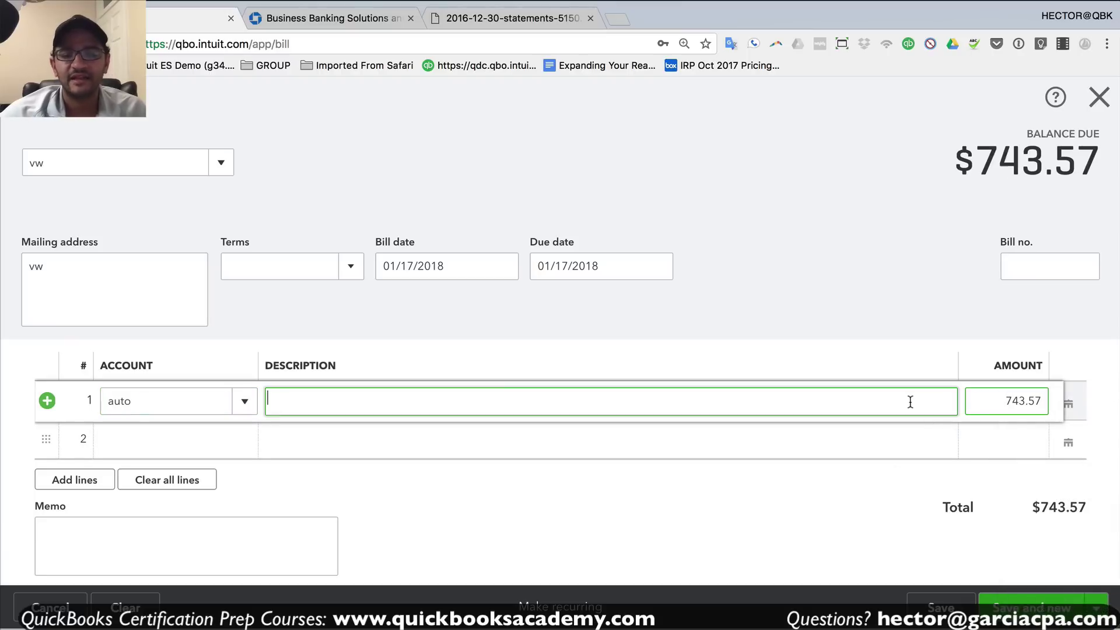
- Set the bill date to 12/01/2017 and save and close the bill
{"action": "left_click", "coordinate": [413, 266]}
{"action": "key", "text": "m"}
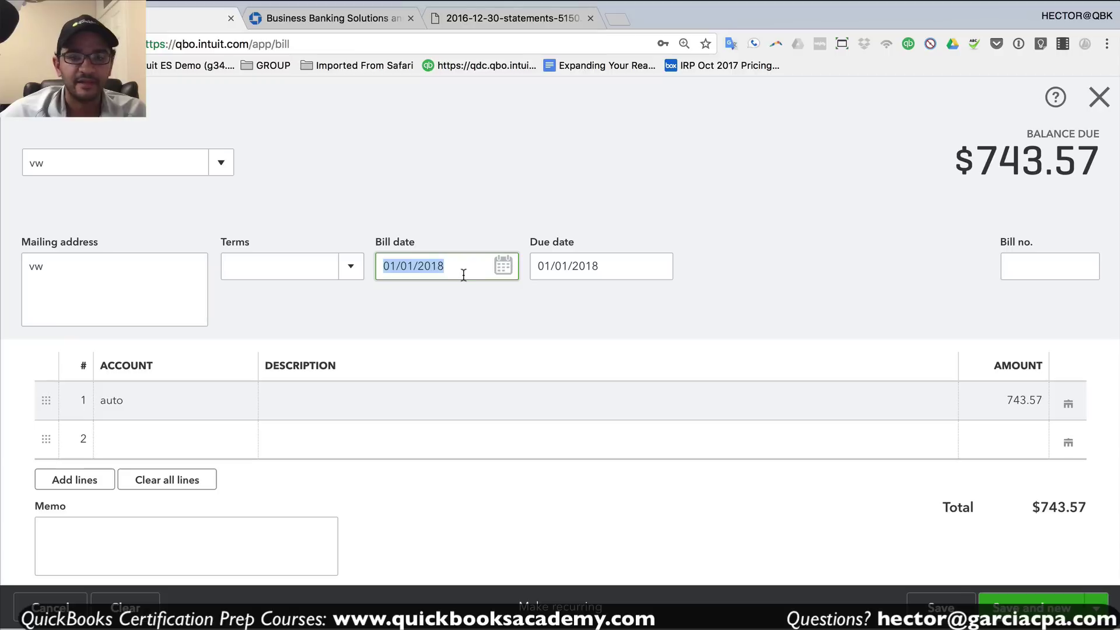
{"action": "key", "text": "m"}
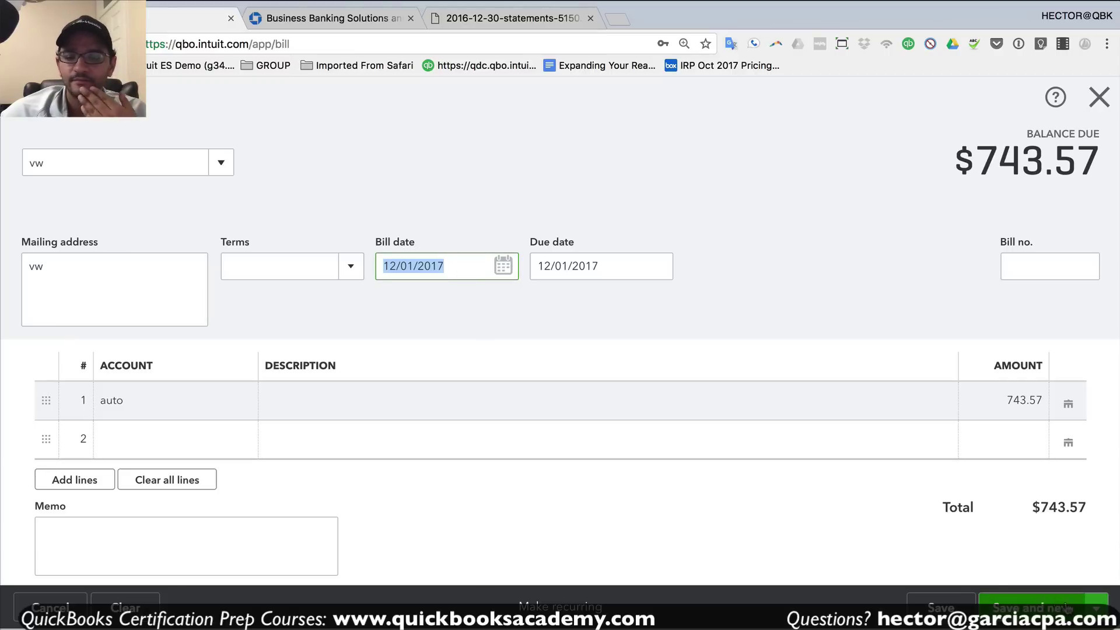
{"action": "left_click", "coordinate": [1094, 610]}
{"action": "left_click", "coordinate": [995, 575]}
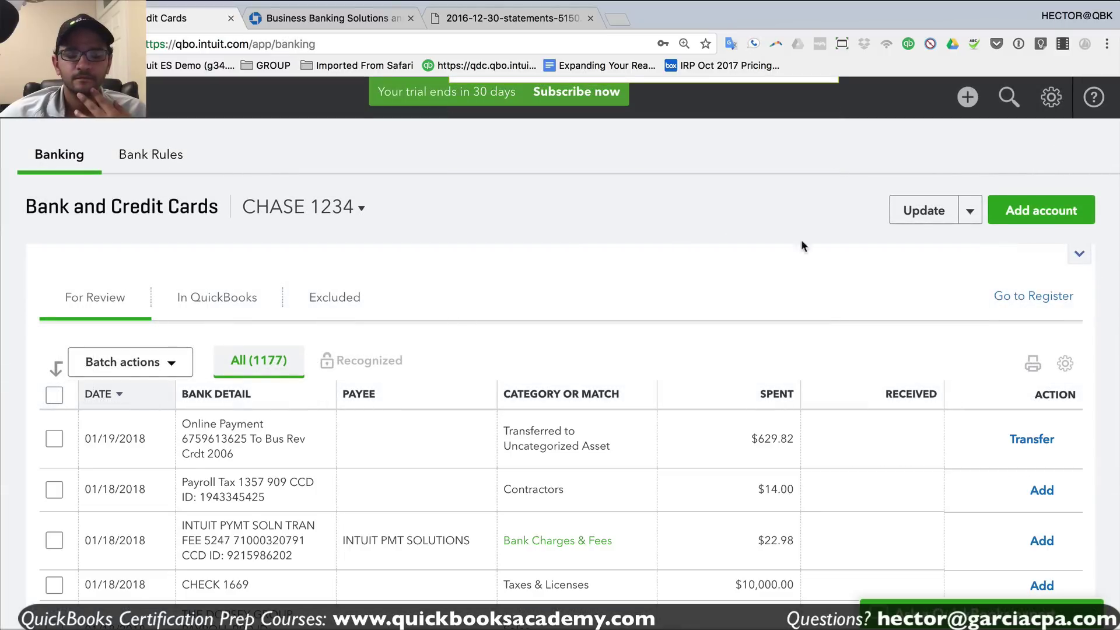
- Review the VW Credit transaction's match to the $743.57 bill, leaving Find other records unsaved
{"action": "scroll", "coordinate": [805, 368], "scroll_direction": "down", "scroll_amount": 5}
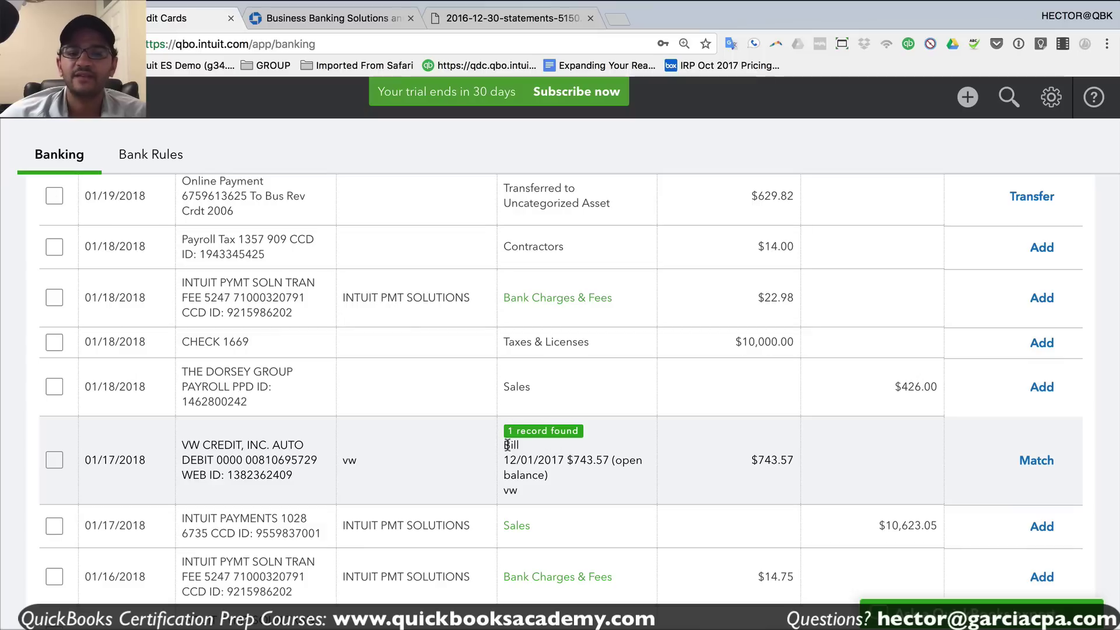
{"action": "left_click_drag", "start_coordinate": [508, 445], "coordinate": [549, 474]}
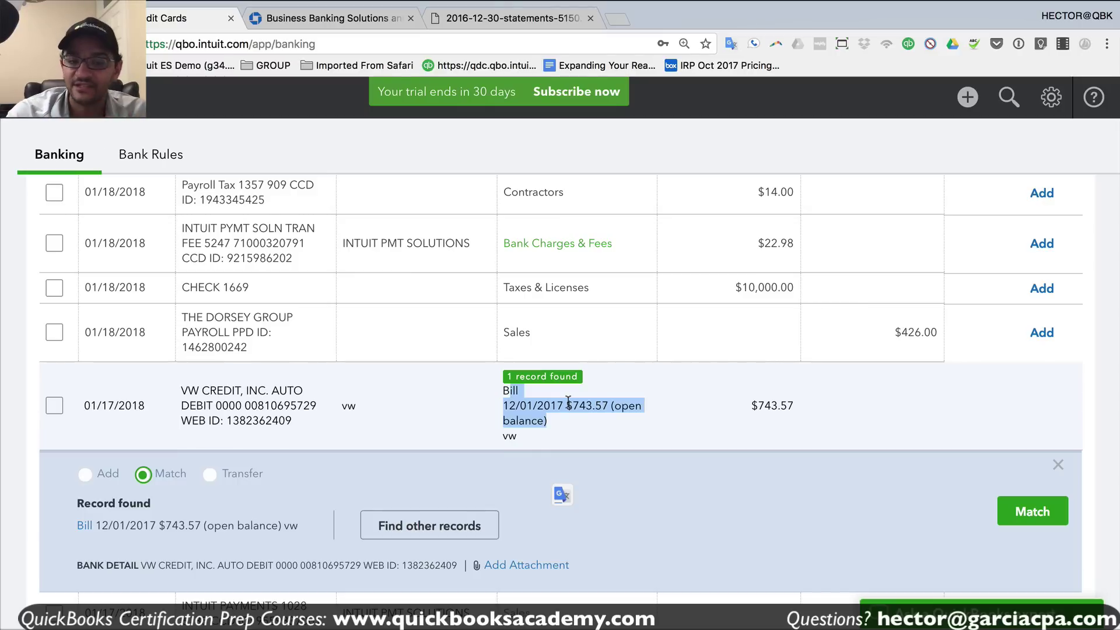
{"action": "left_click", "coordinate": [1028, 521]}
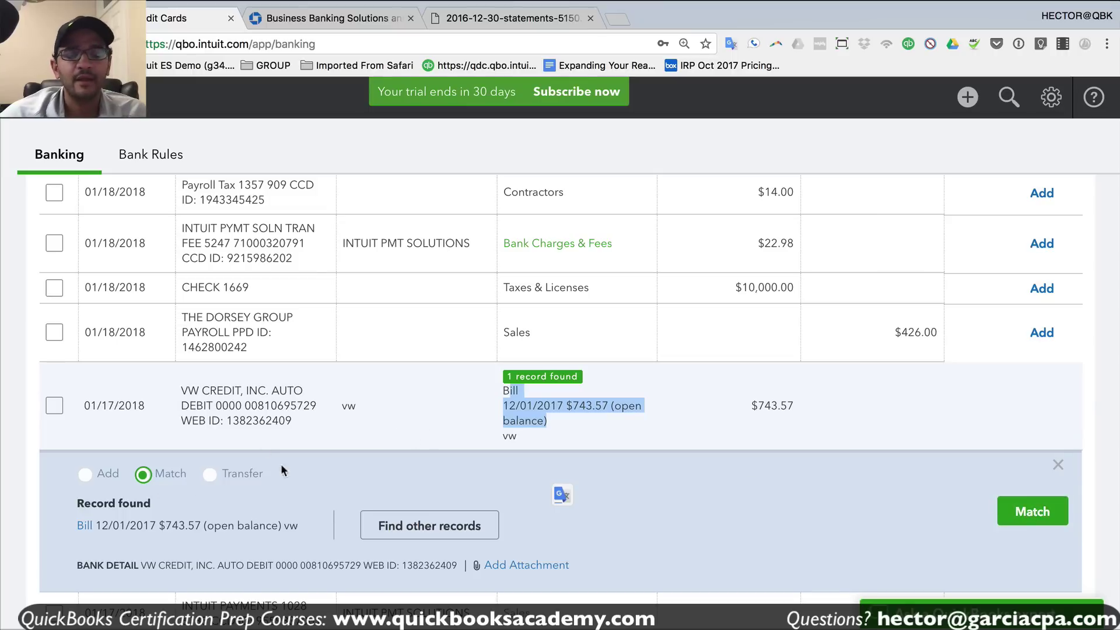
{"action": "left_click", "coordinate": [168, 501]}
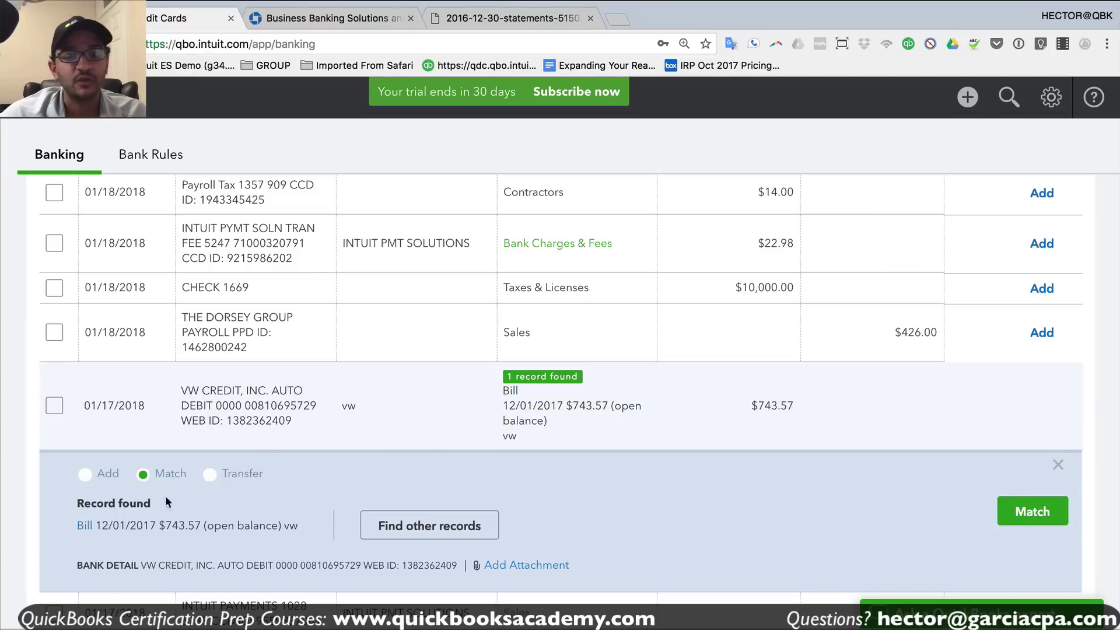
{"action": "left_click", "coordinate": [85, 474]}
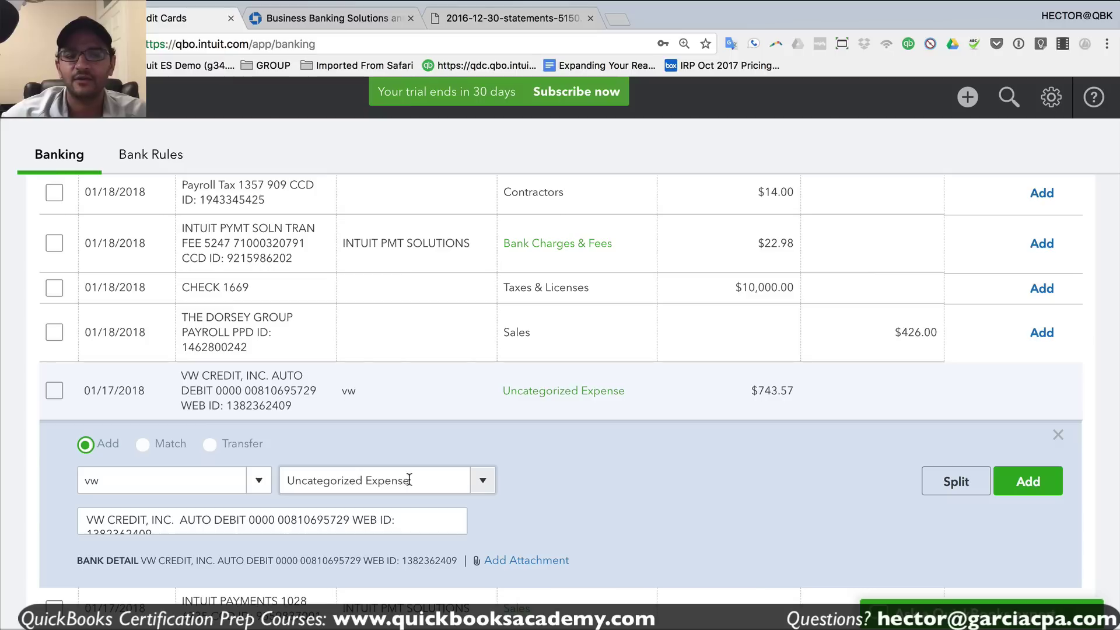
{"action": "left_click", "coordinate": [142, 444]}
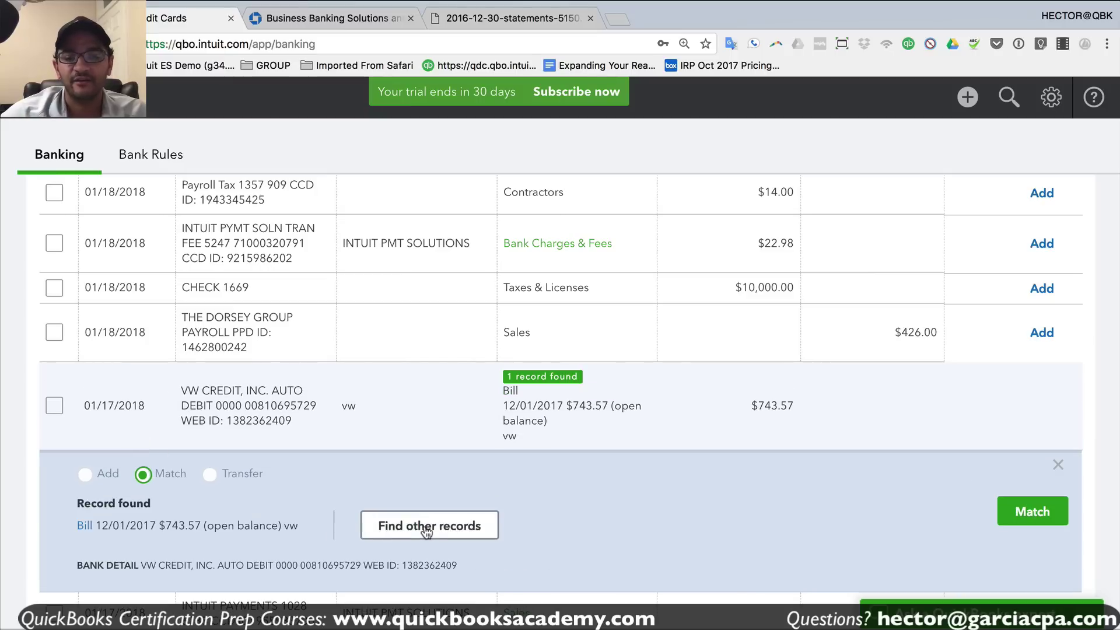
{"action": "left_click", "coordinate": [425, 525]}
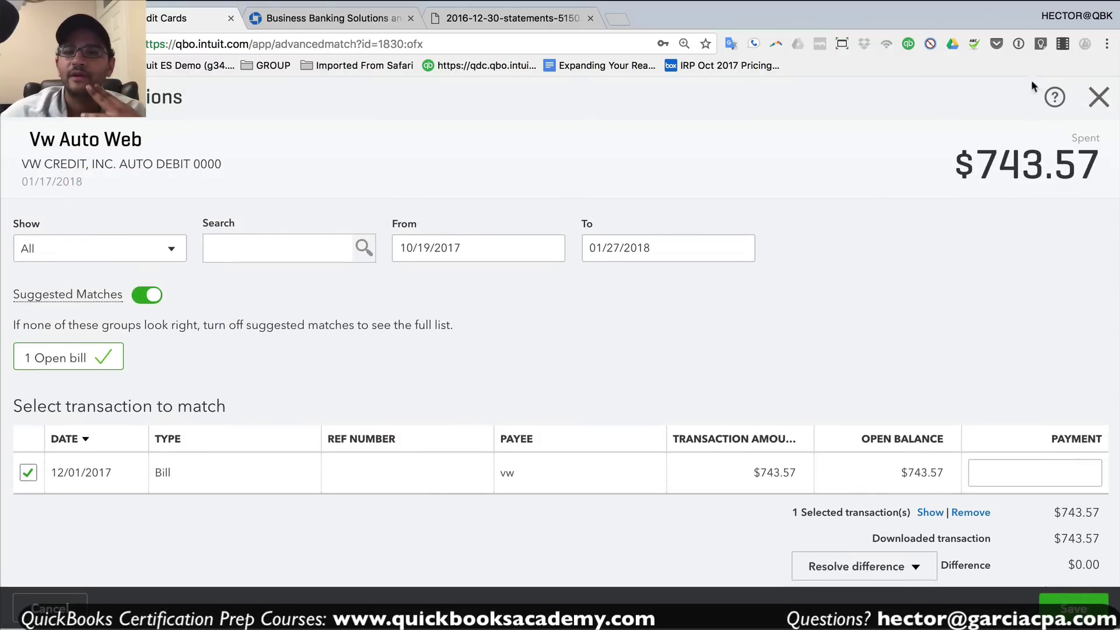
{"action": "left_click", "coordinate": [1098, 97]}
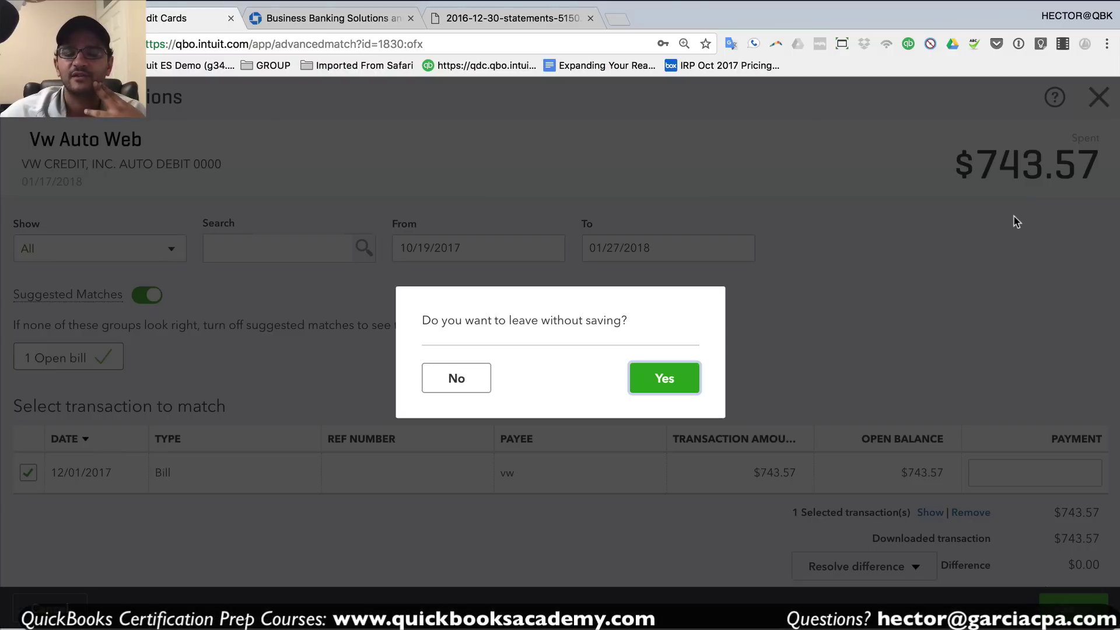
{"action": "left_click", "coordinate": [694, 382]}
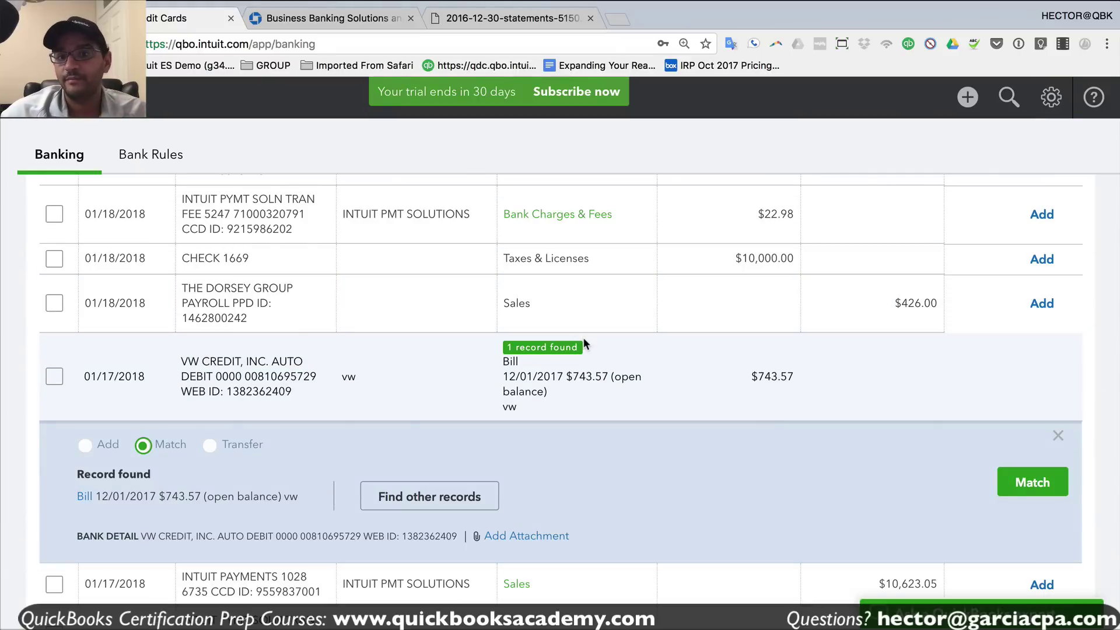
{"action": "scroll", "coordinate": [586, 343], "scroll_direction": "up", "scroll_amount": 1}
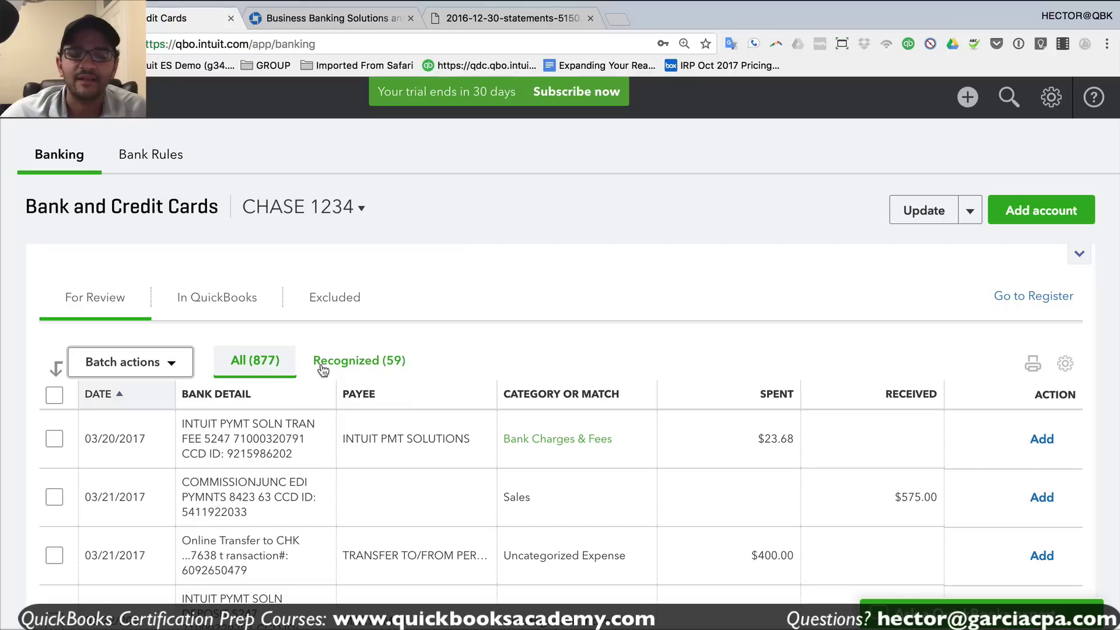
- Filter the feed to the 134 Recognized transactions and scroll through the Intuit fees and payments
{"action": "left_click", "coordinate": [367, 367]}
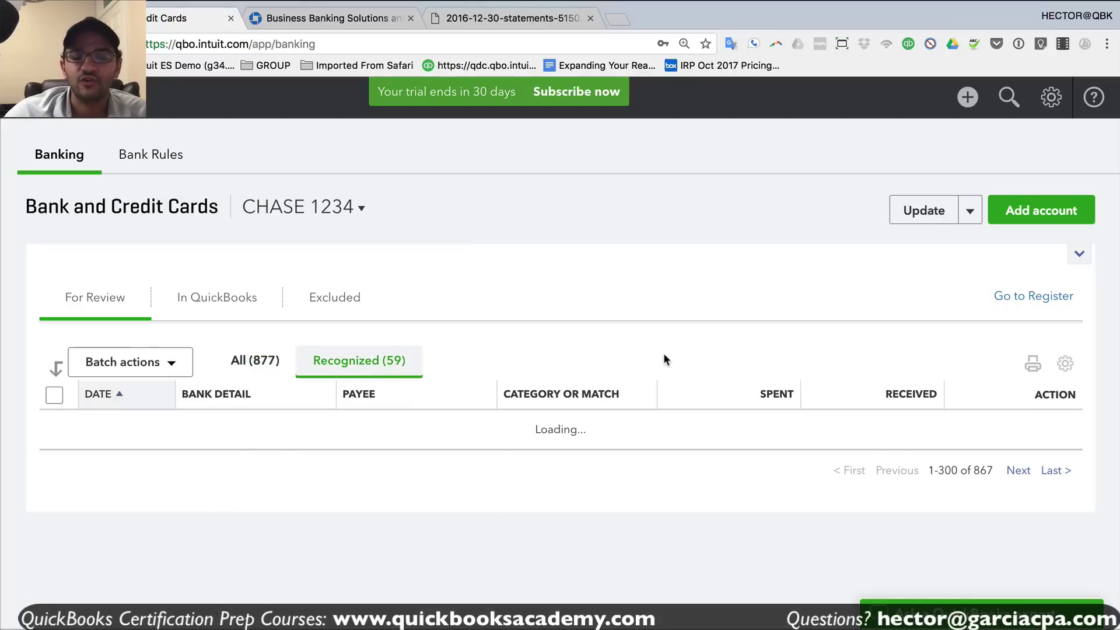
{"action": "scroll", "coordinate": [664, 355], "scroll_direction": "down", "scroll_amount": 5}
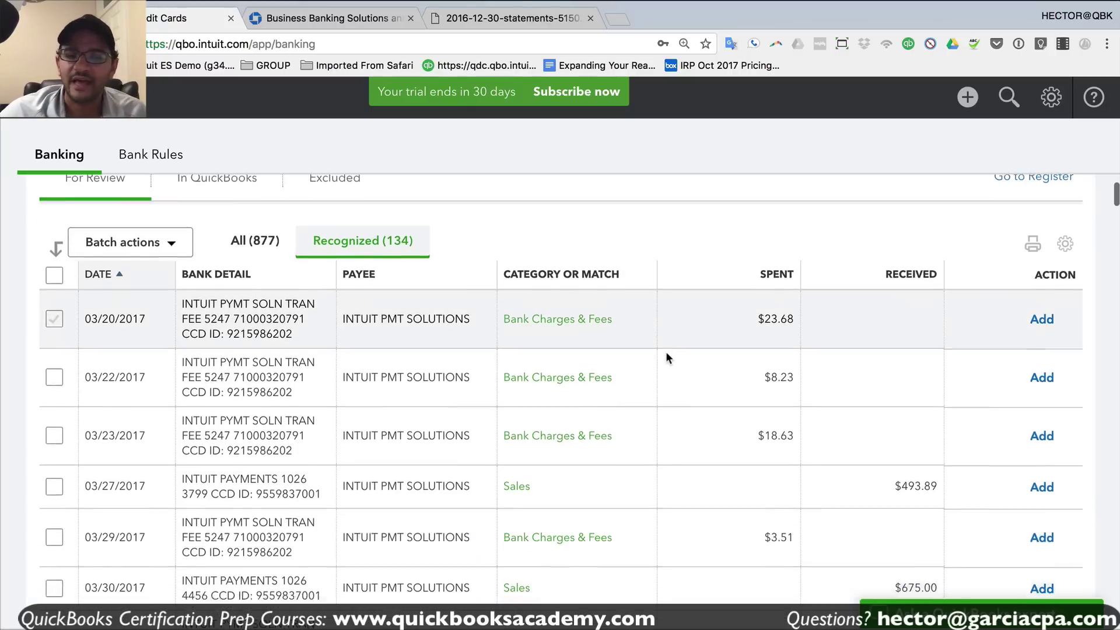
{"action": "scroll", "coordinate": [666, 351], "scroll_direction": "down", "scroll_amount": 12}
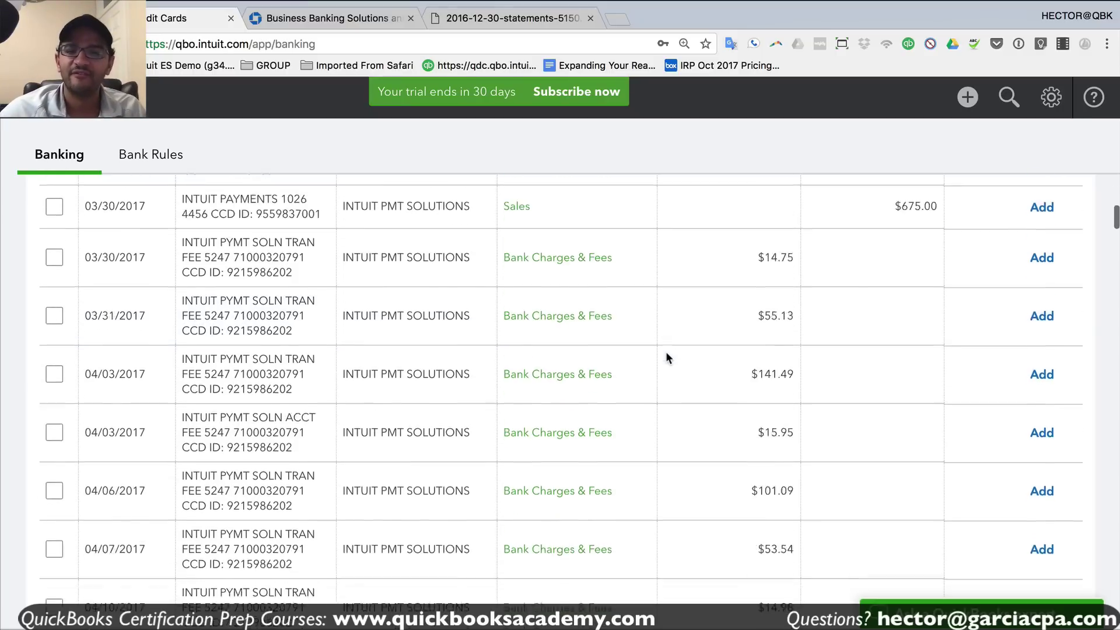
{"action": "scroll", "coordinate": [668, 351], "scroll_direction": "down", "scroll_amount": 10}
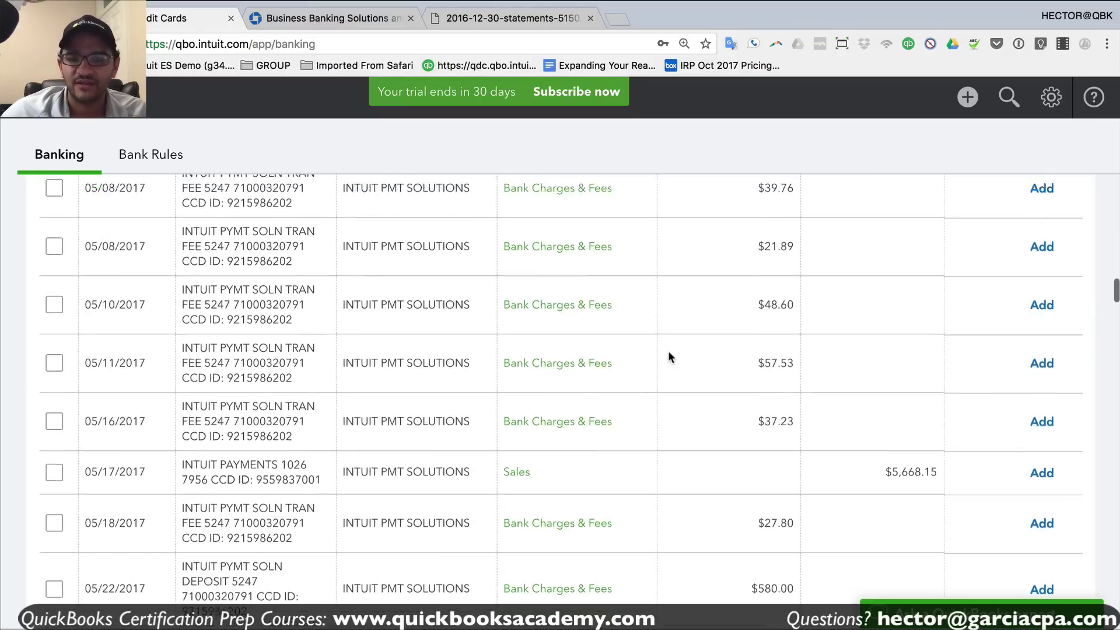
{"action": "scroll", "coordinate": [668, 351], "scroll_direction": "up", "scroll_amount": 20}
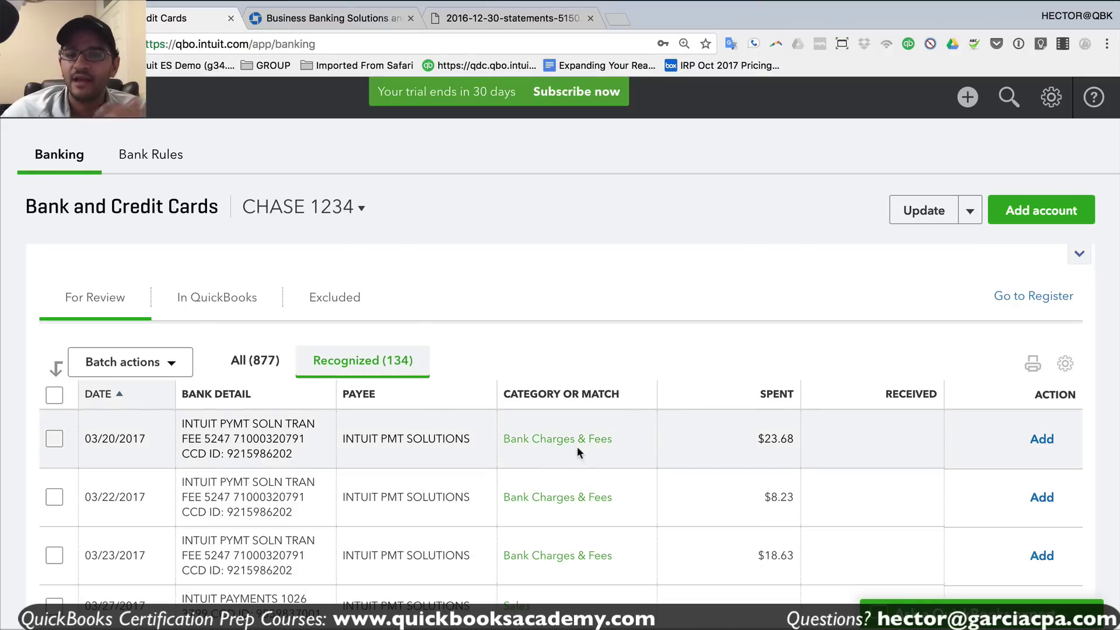
{"action": "scroll", "coordinate": [585, 445], "scroll_direction": "down", "scroll_amount": 20}
{"action": "scroll", "coordinate": [586, 441], "scroll_direction": "down", "scroll_amount": 20}
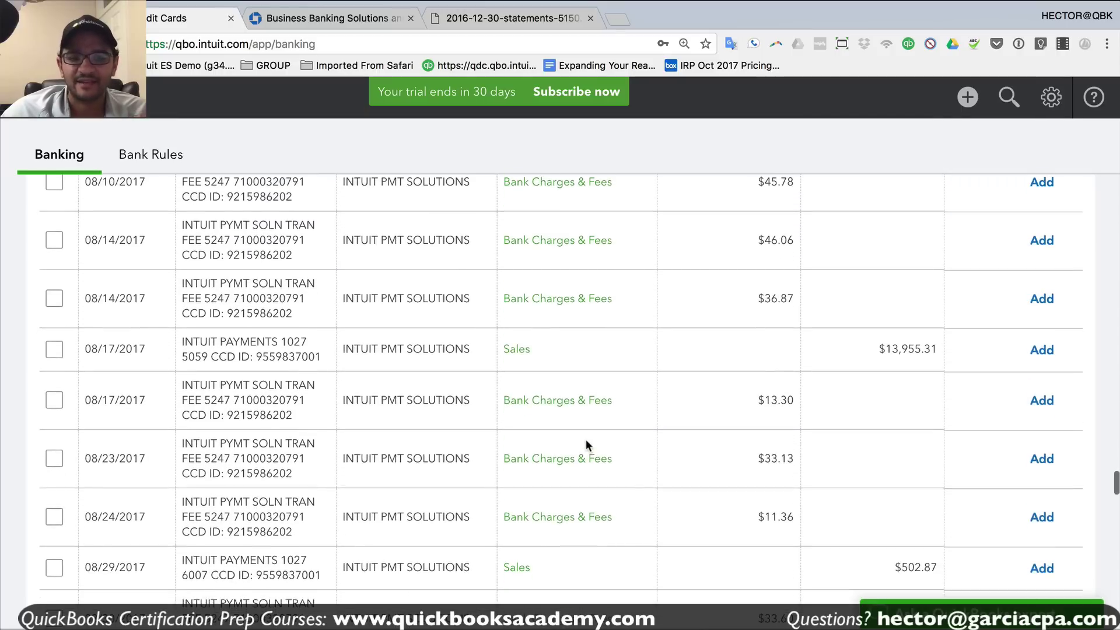
{"action": "scroll", "coordinate": [589, 443], "scroll_direction": "down", "scroll_amount": 15}
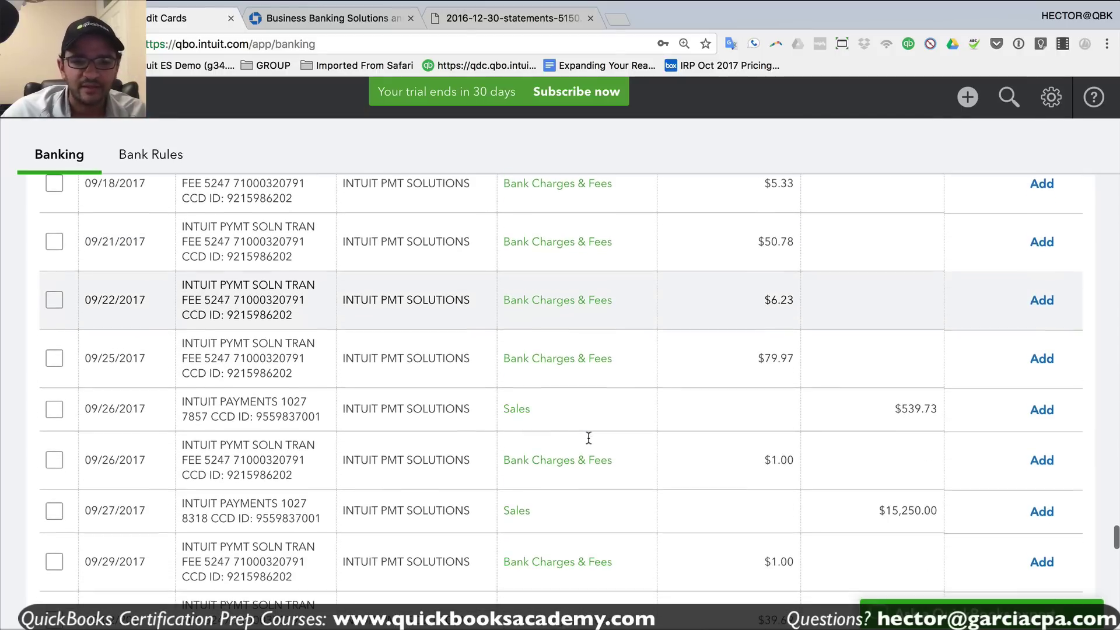
{"action": "scroll", "coordinate": [588, 436], "scroll_direction": "down", "scroll_amount": 5}
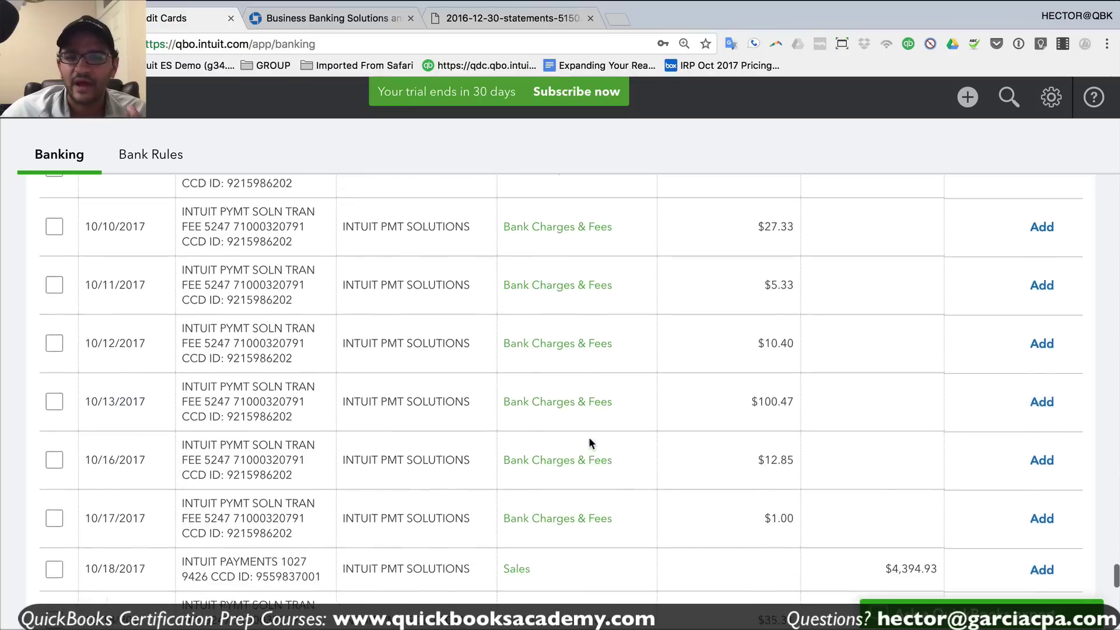
{"action": "scroll", "coordinate": [609, 424], "scroll_direction": "up", "scroll_amount": 20}
- Select all 134 recognized transactions and accept them in one batch
{"action": "scroll", "coordinate": [603, 426], "scroll_direction": "up", "scroll_amount": 5}
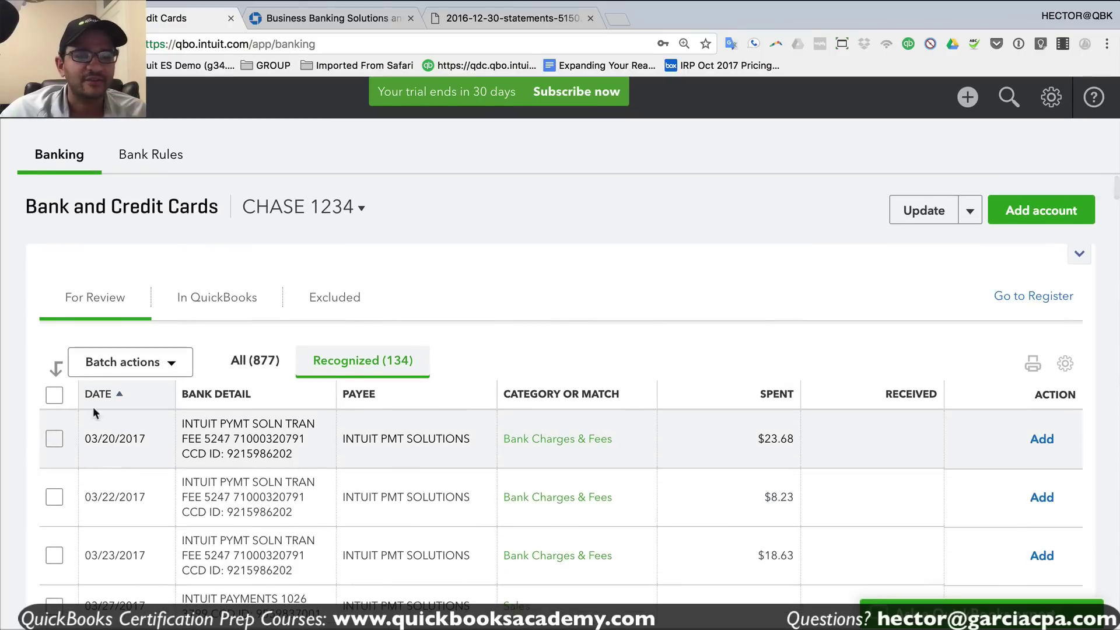
{"action": "left_click", "coordinate": [54, 395]}
{"action": "left_click", "coordinate": [147, 364]}
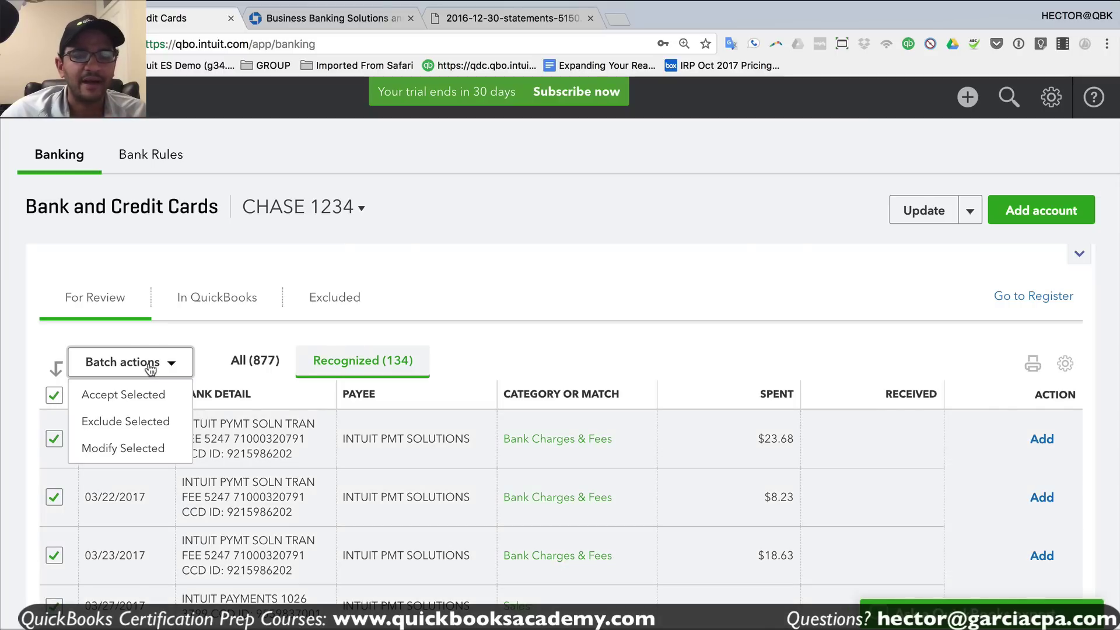
{"action": "left_click", "coordinate": [127, 394]}
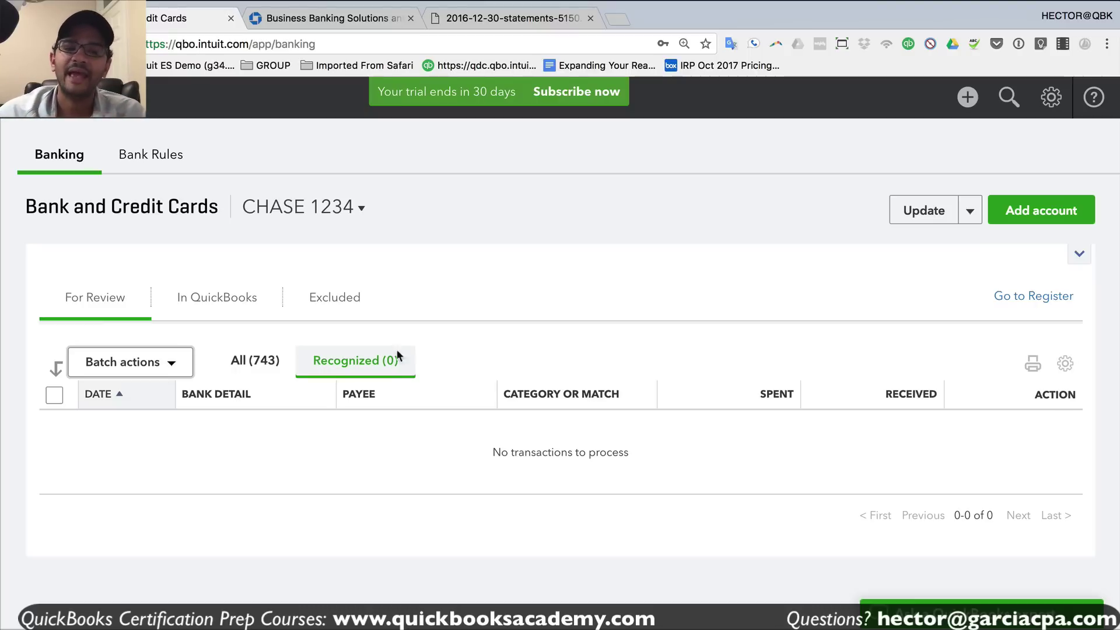
{"action": "left_click", "coordinate": [252, 361]}
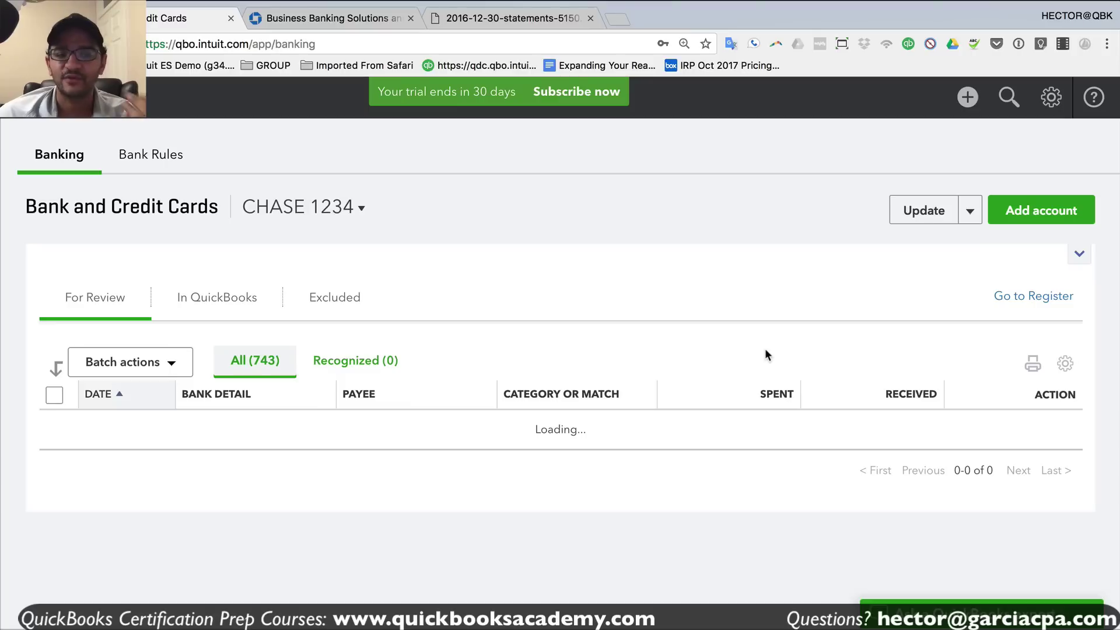
- Inspect the GOOGLE PAYMENT transaction, then show the Chase feed's Update dropdown options
{"action": "scroll", "coordinate": [671, 394], "scroll_direction": "down", "scroll_amount": 3}
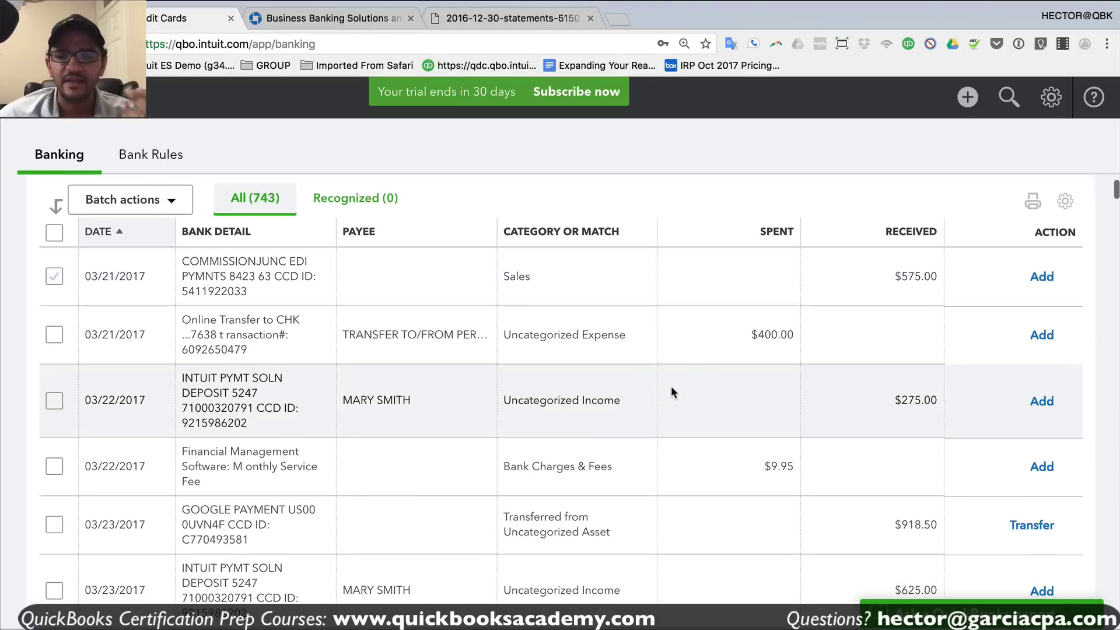
{"action": "scroll", "coordinate": [607, 408], "scroll_direction": "down", "scroll_amount": 3}
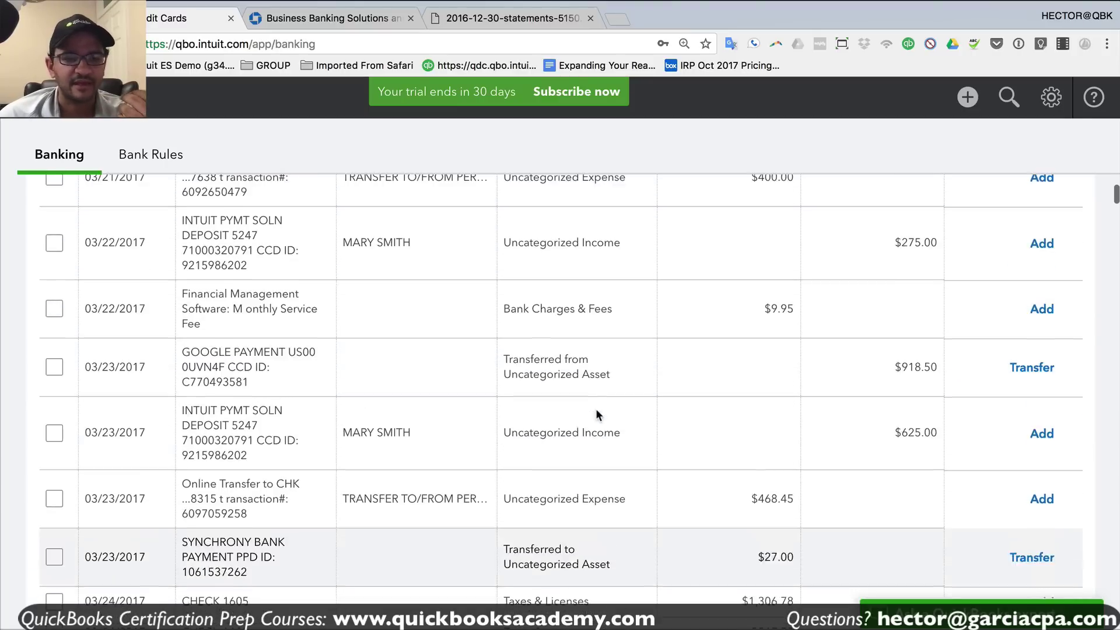
{"action": "scroll", "coordinate": [187, 392], "scroll_direction": "up", "scroll_amount": 1}
{"action": "scroll", "coordinate": [193, 376], "scroll_direction": "down", "scroll_amount": 1}
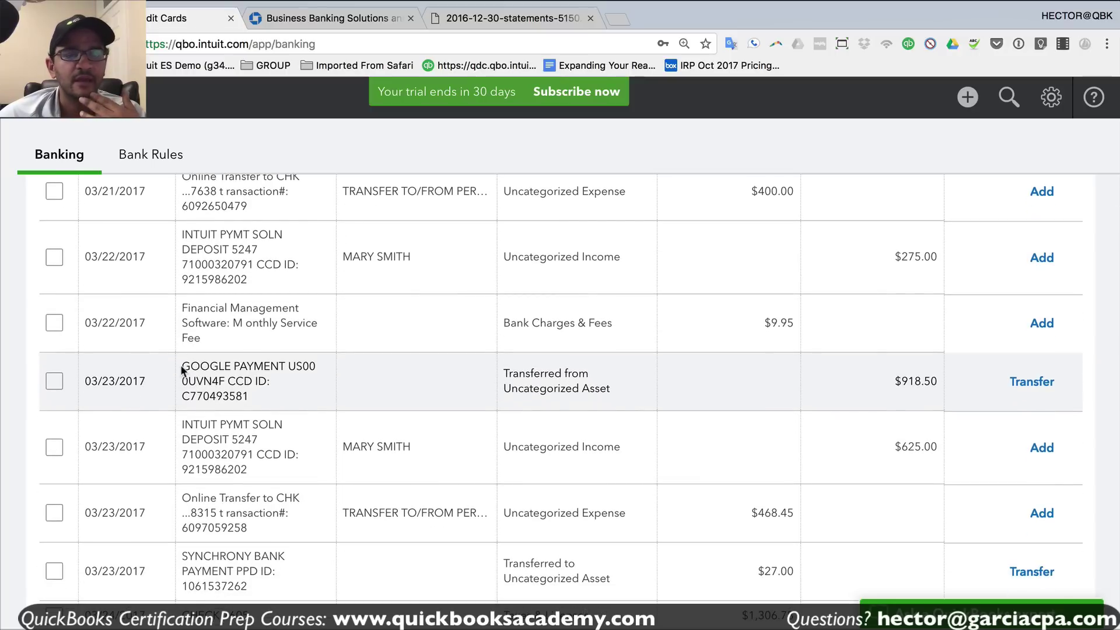
{"action": "left_click_drag", "start_coordinate": [182, 370], "coordinate": [232, 367]}
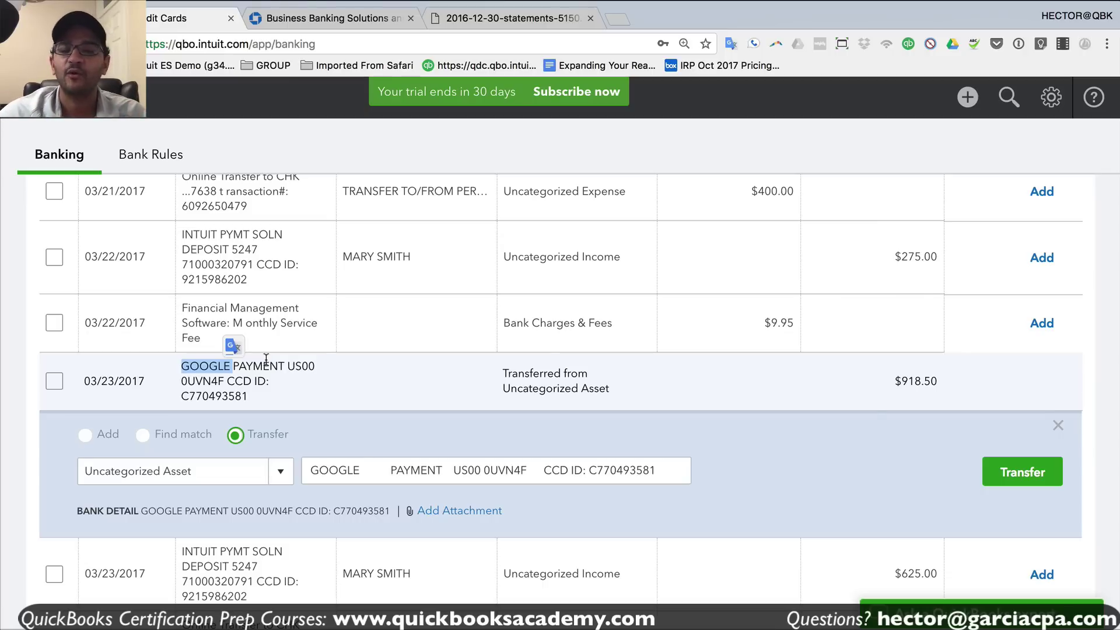
{"action": "scroll", "coordinate": [737, 323], "scroll_direction": "up", "scroll_amount": 5}
{"action": "left_click", "coordinate": [968, 217]}
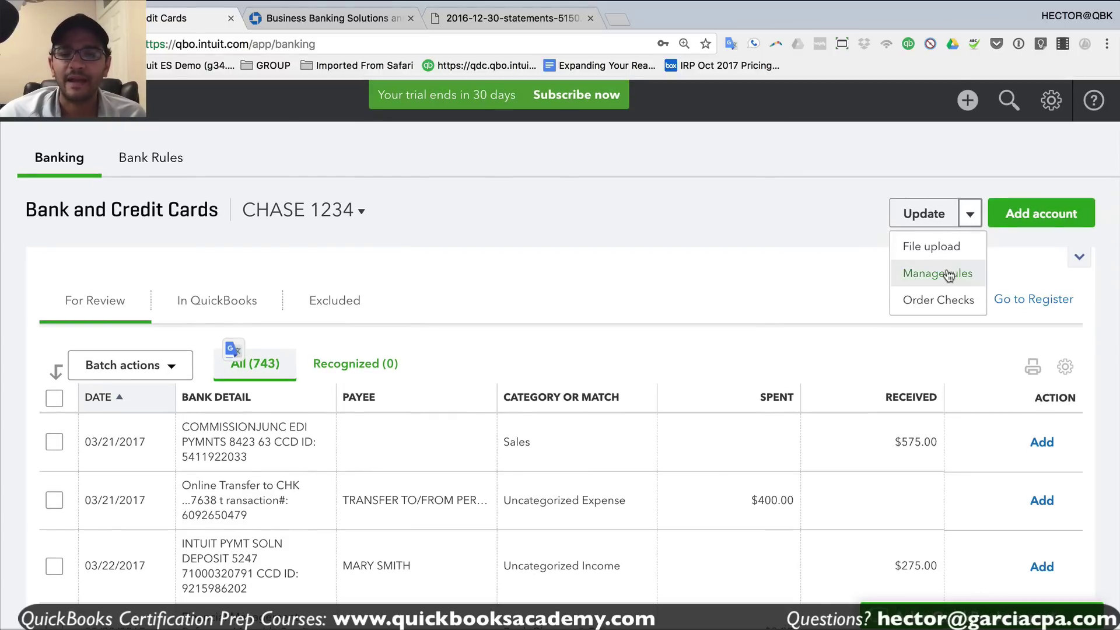
- Start a new bank rule named 'google income' that applies to Money in
{"action": "left_click", "coordinate": [948, 275]}
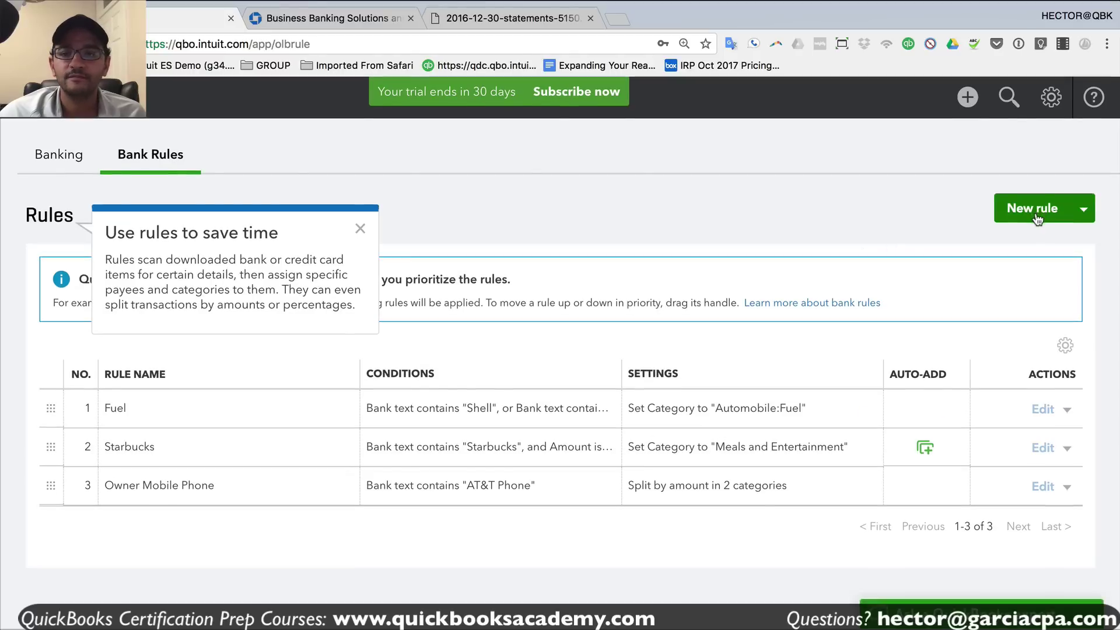
{"action": "left_click", "coordinate": [1034, 214]}
{"action": "type", "text": "google income"}
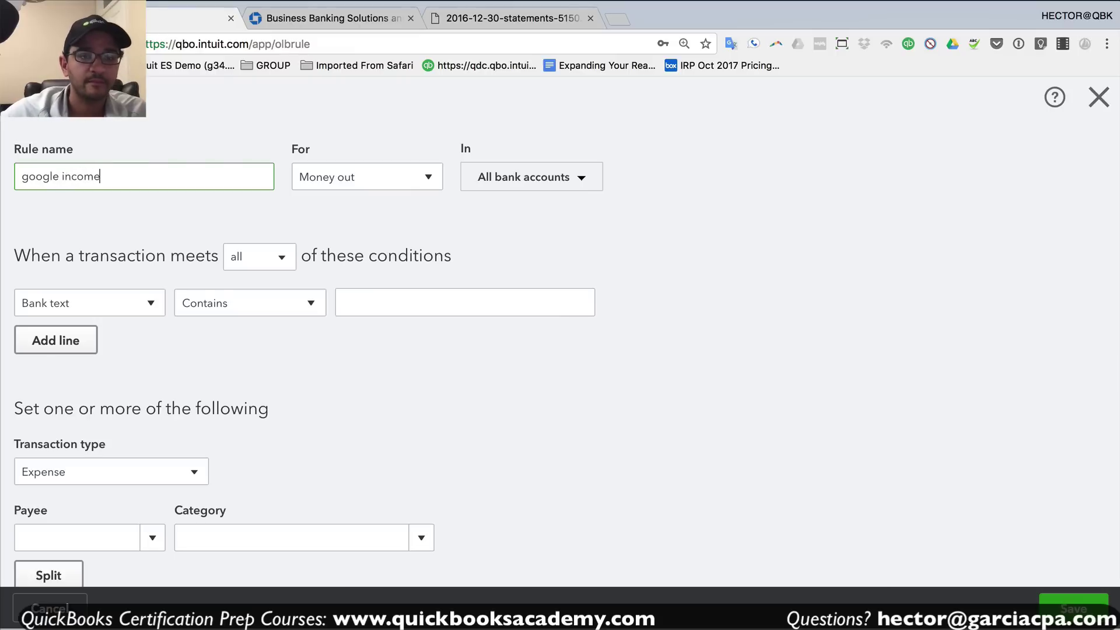
{"action": "left_click", "coordinate": [359, 177]}
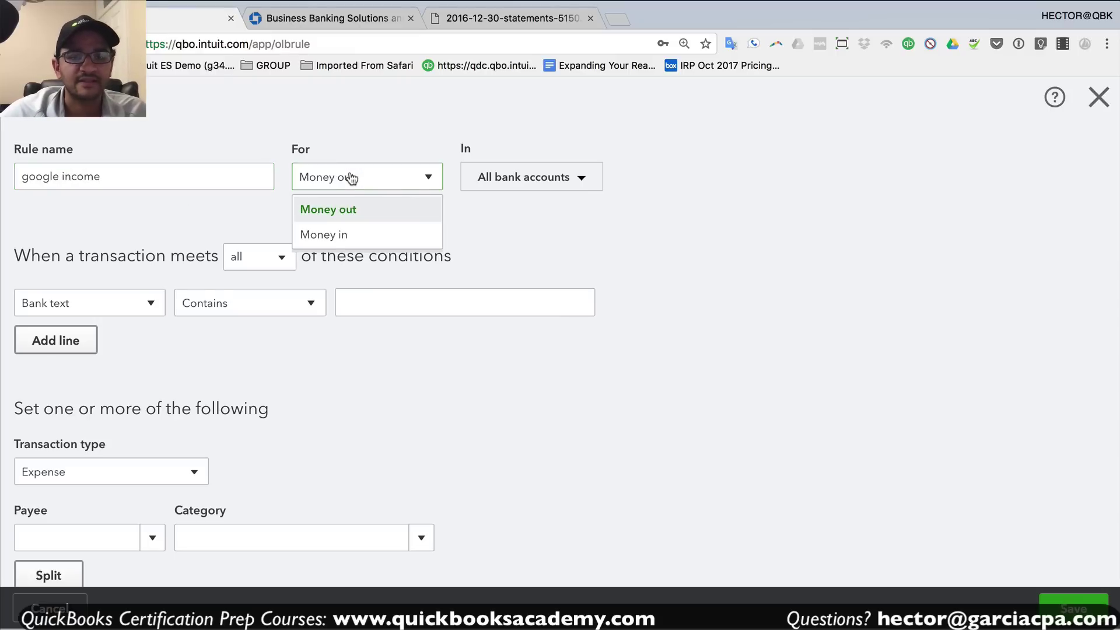
{"action": "left_click", "coordinate": [328, 233]}
{"action": "double_click", "coordinate": [119, 182]}
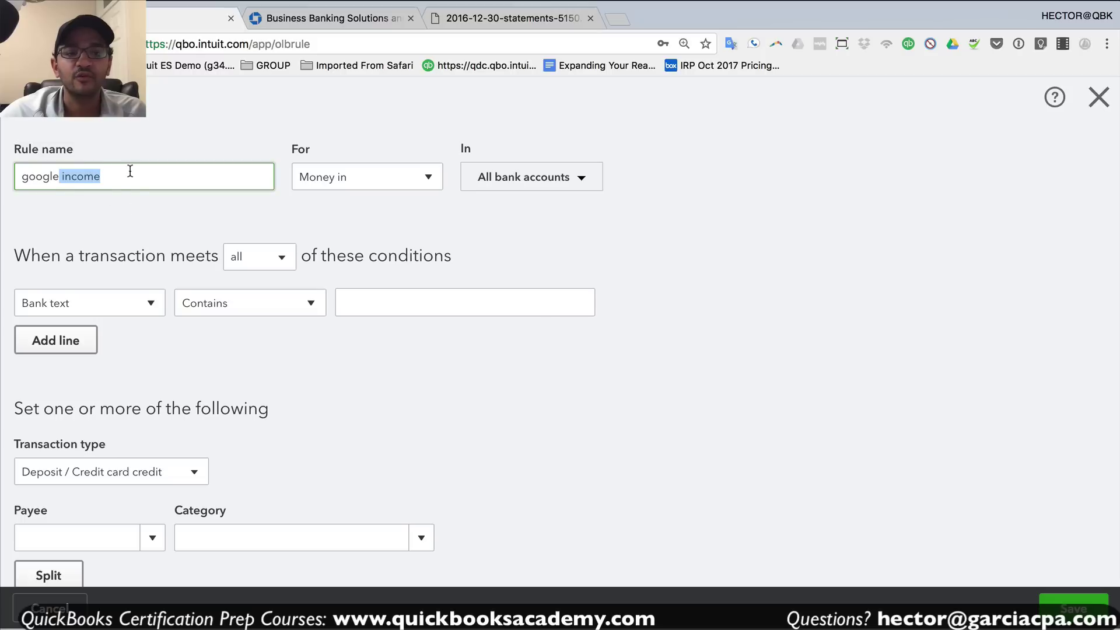
{"action": "left_click_drag", "start_coordinate": [129, 171], "coordinate": [3, 179]}
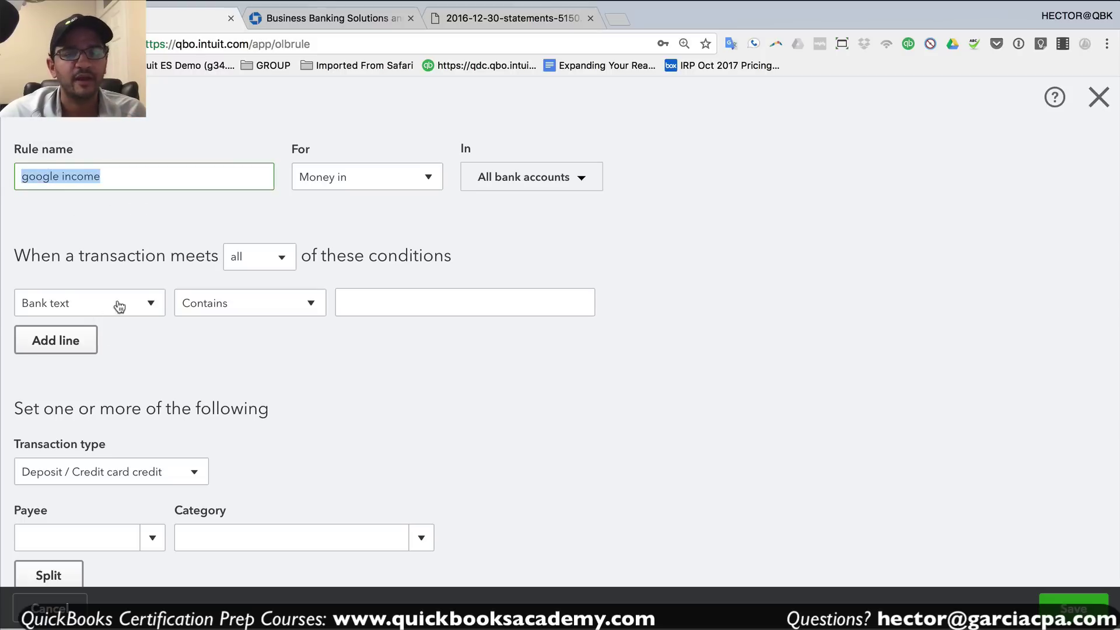
- Add the condition bank text contains 'google', keeping Deposit / Credit card credit as the type
{"action": "left_click", "coordinate": [358, 302]}
{"action": "type", "text": "google"}
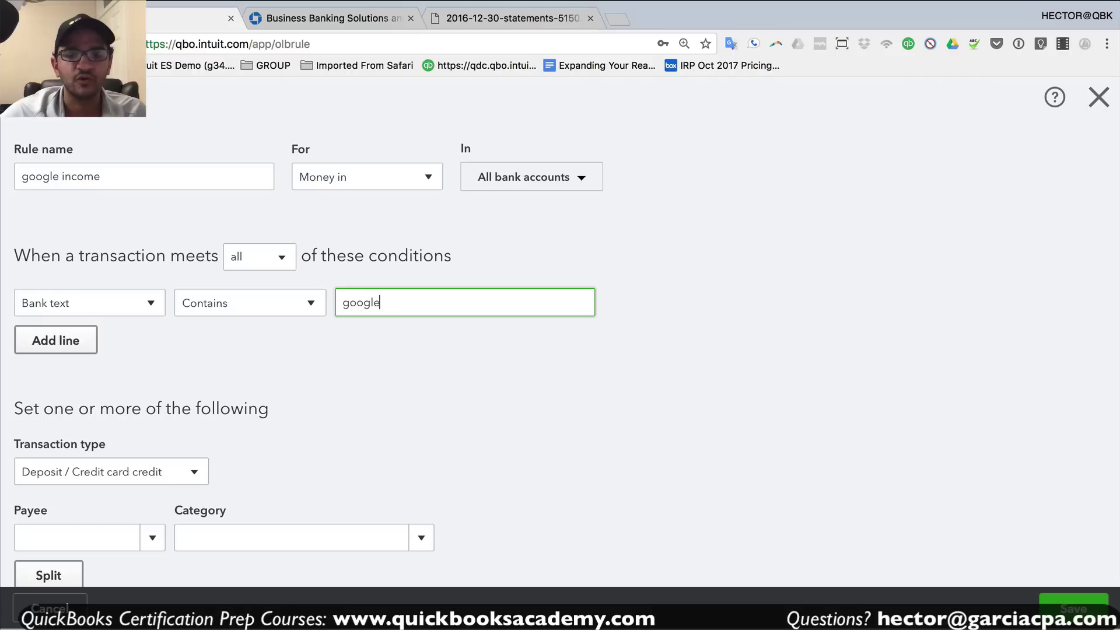
{"action": "double_click", "coordinate": [403, 300]}
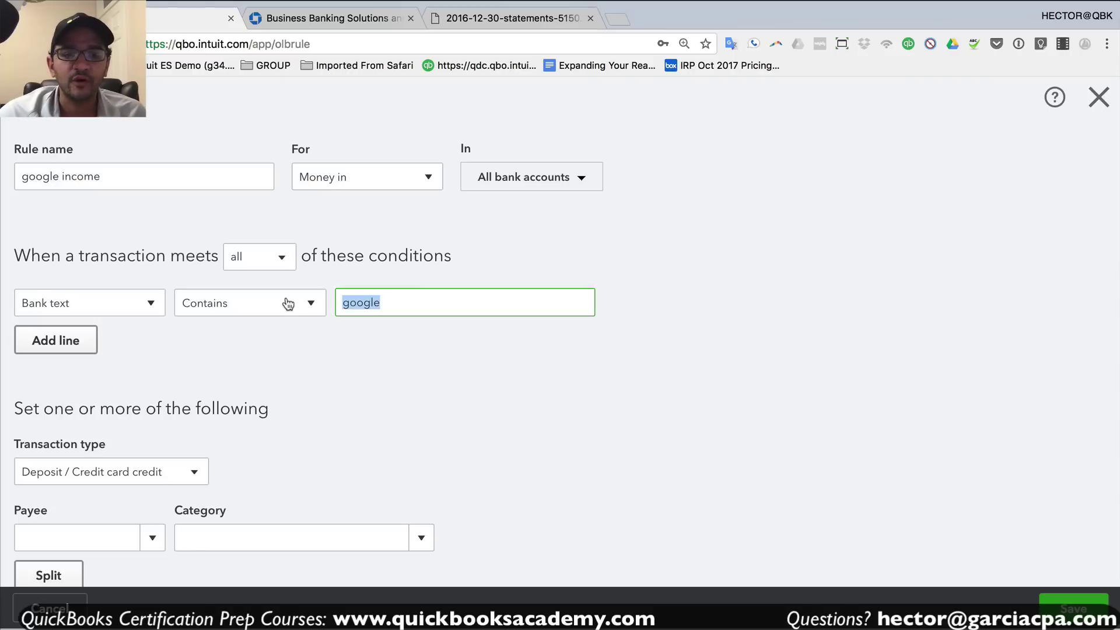
{"action": "scroll", "coordinate": [328, 408], "scroll_direction": "down", "scroll_amount": 2}
{"action": "left_click", "coordinate": [165, 401]}
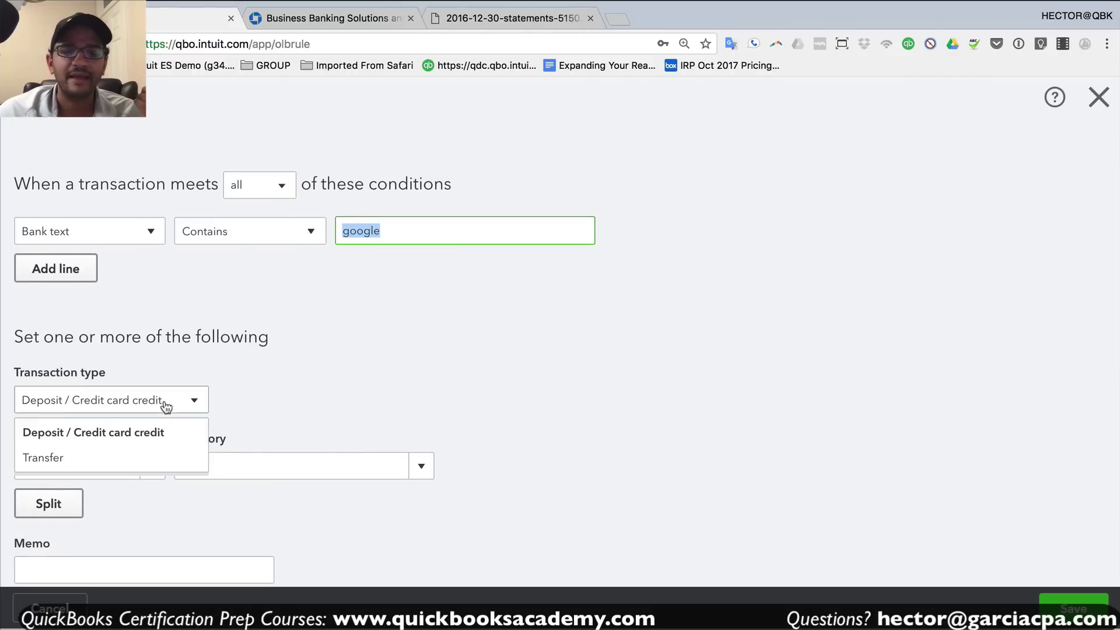
{"action": "left_click", "coordinate": [79, 441]}
{"action": "left_click", "coordinate": [78, 464]}
- Set the rule's payee to a new payee GOOGLE ADSENSE REVENUE
{"action": "left_click", "coordinate": [152, 465]}
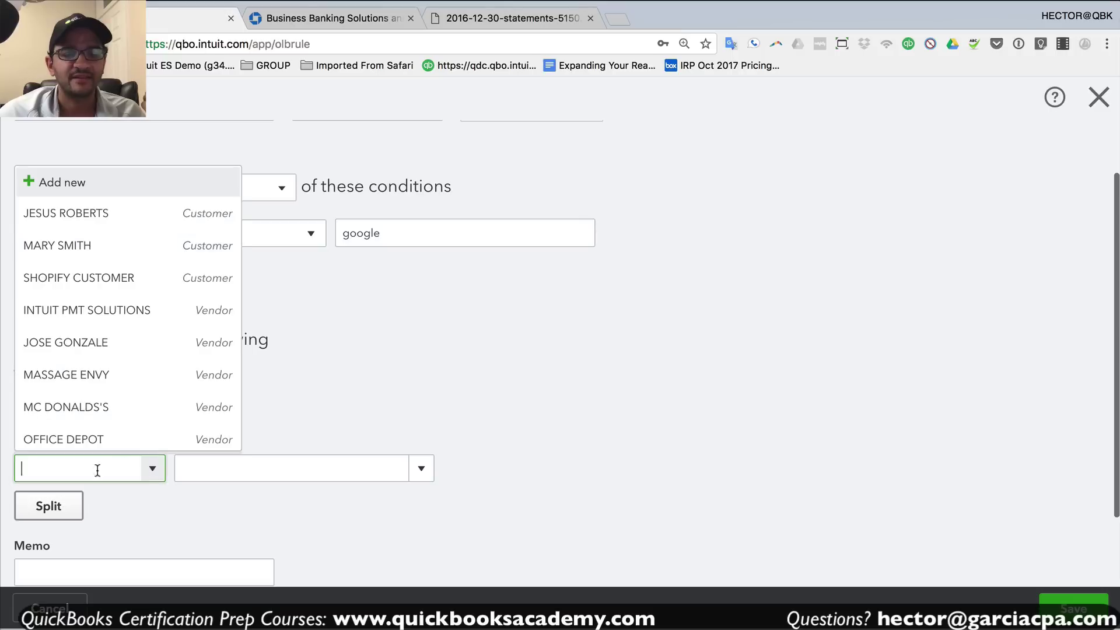
{"action": "left_click", "coordinate": [62, 182]}
{"action": "type", "text": "google adwords"}
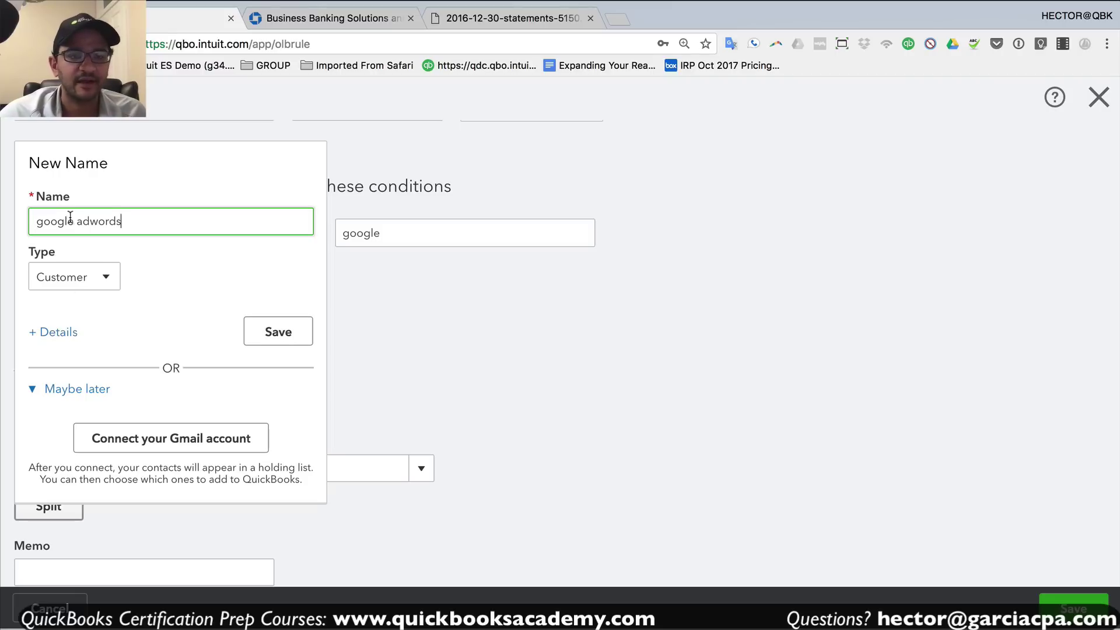
{"action": "left_click_drag", "start_coordinate": [142, 221], "coordinate": [3, 216]}
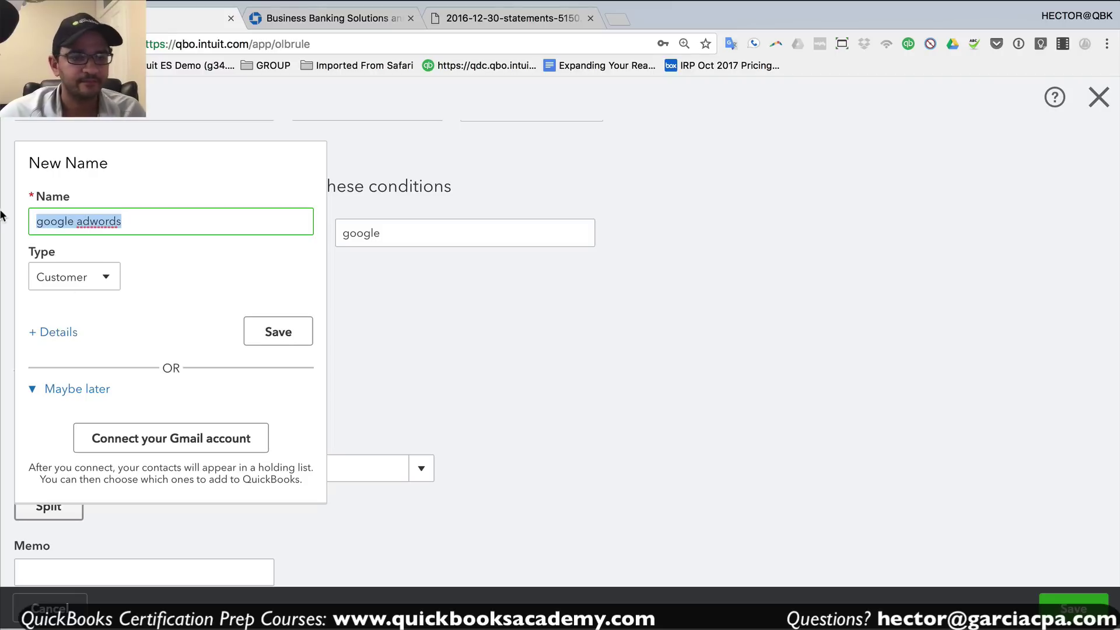
{"action": "type", "text": "GOOGLE ADSENSE RE"}
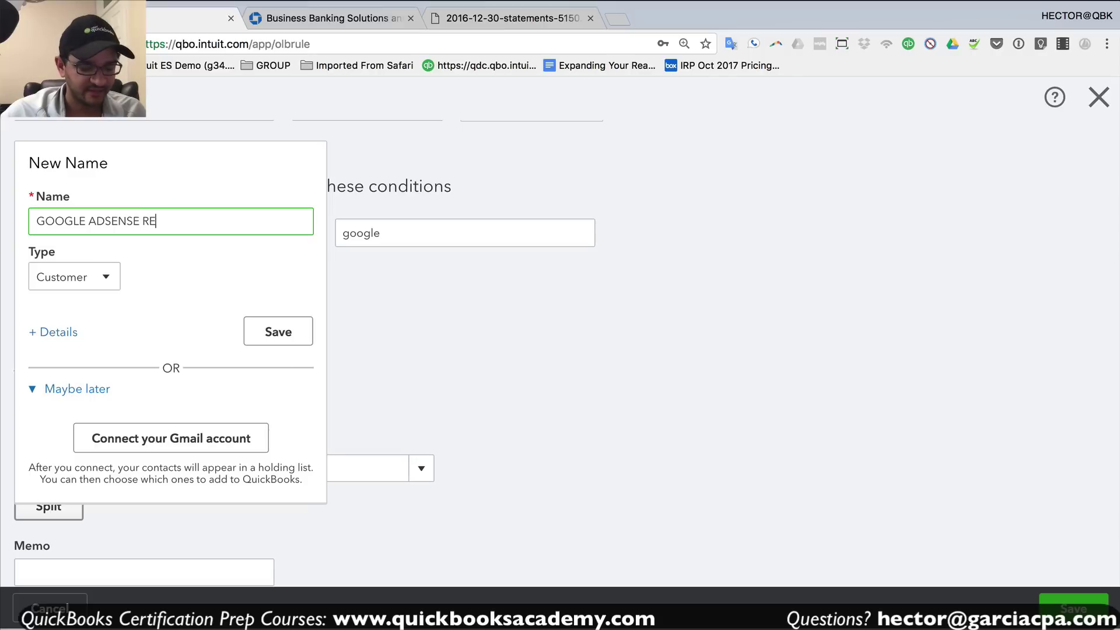
{"action": "type", "text": "VENUE"}
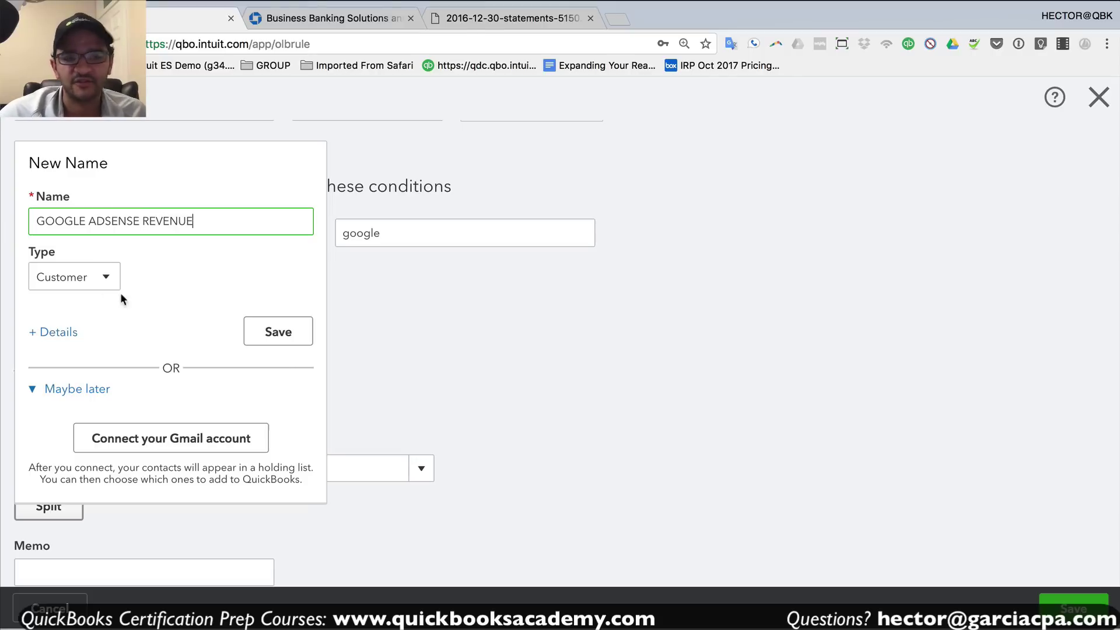
{"action": "left_click", "coordinate": [292, 332]}
- Set the rule's category to a new GOOGLE INCOME income account
{"action": "left_click", "coordinate": [315, 469]}
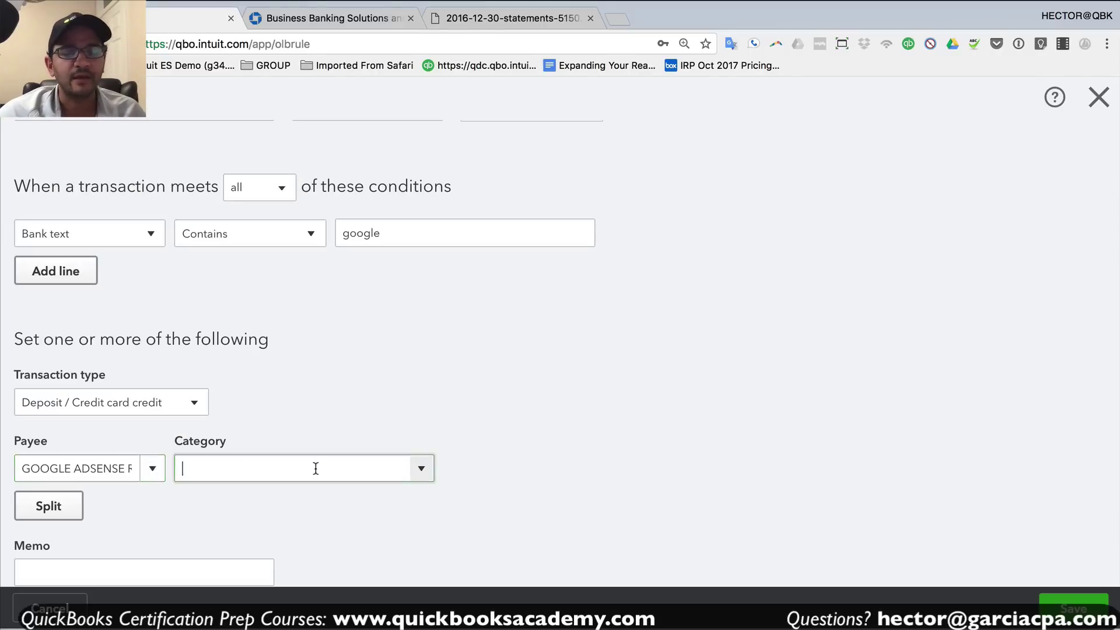
{"action": "type", "text": "GOOGLE "}
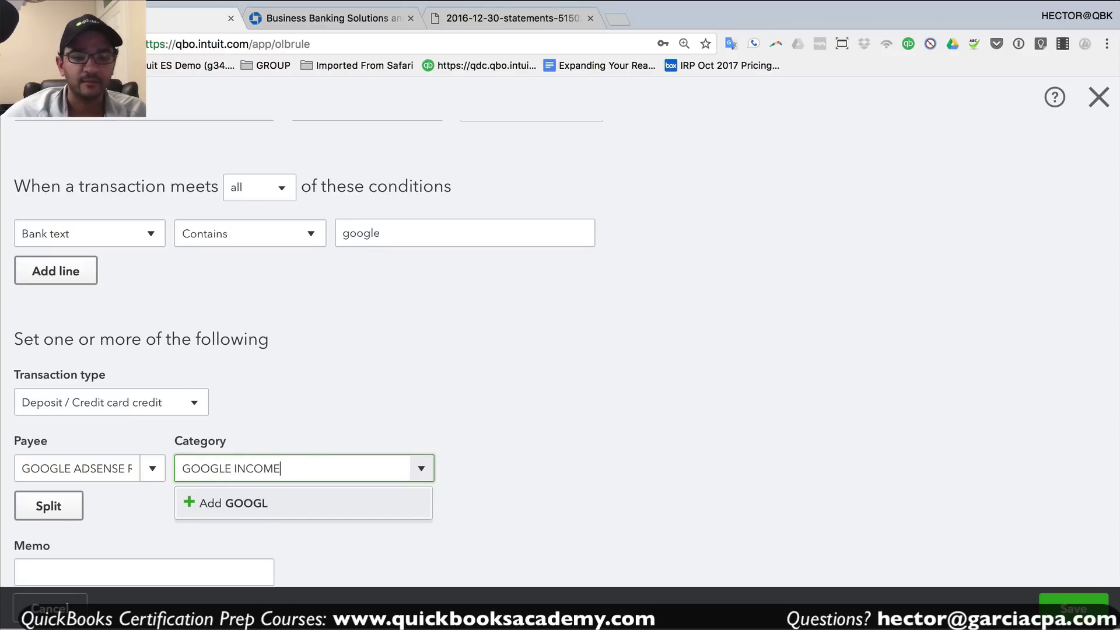
{"action": "type", "text": "INCOME"}
{"action": "left_click", "coordinate": [274, 500]}
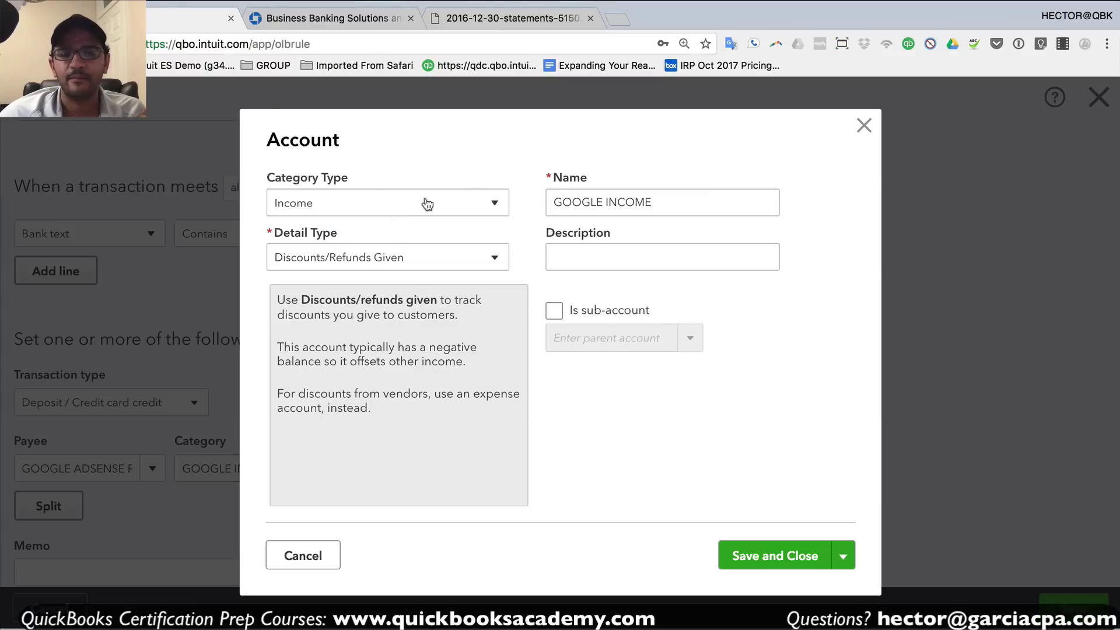
{"action": "left_click", "coordinate": [775, 555]}
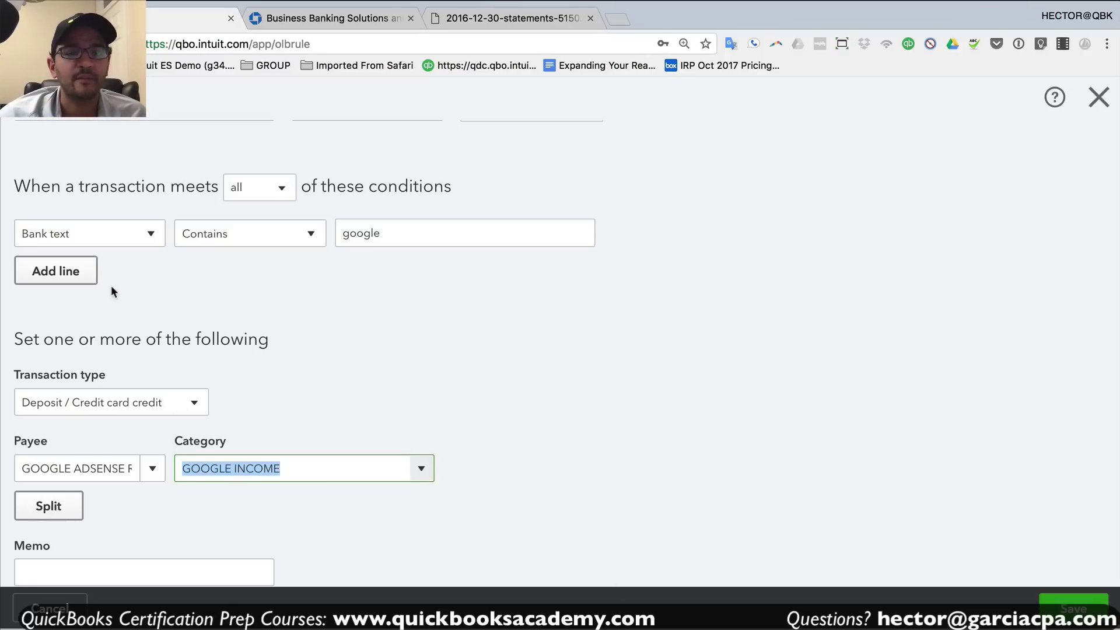
- Confirm the bank text condition, save the google income rule, and return to the bank feed
{"action": "left_click", "coordinate": [95, 238]}
{"action": "left_click", "coordinate": [117, 236]}
{"action": "left_click", "coordinate": [215, 239]}
{"action": "left_click", "coordinate": [350, 233]}
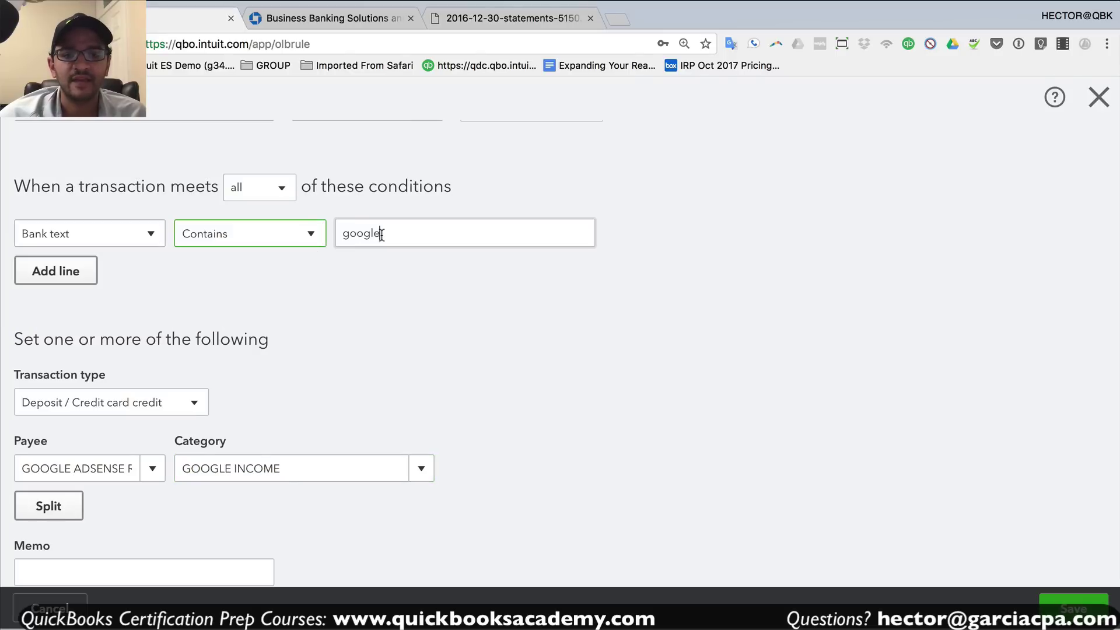
{"action": "scroll", "coordinate": [412, 237], "scroll_direction": "up", "scroll_amount": 2}
{"action": "left_click_drag", "start_coordinate": [102, 176], "coordinate": [25, 173]}
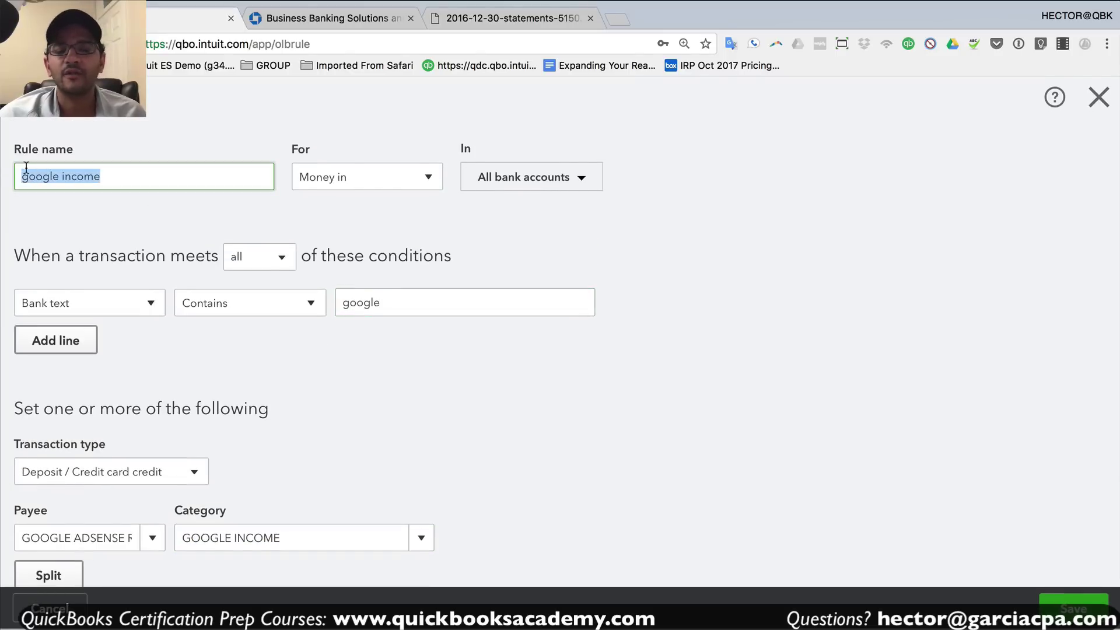
{"action": "scroll", "coordinate": [495, 354], "scroll_direction": "down", "scroll_amount": 3}
{"action": "left_click", "coordinate": [1073, 606]}
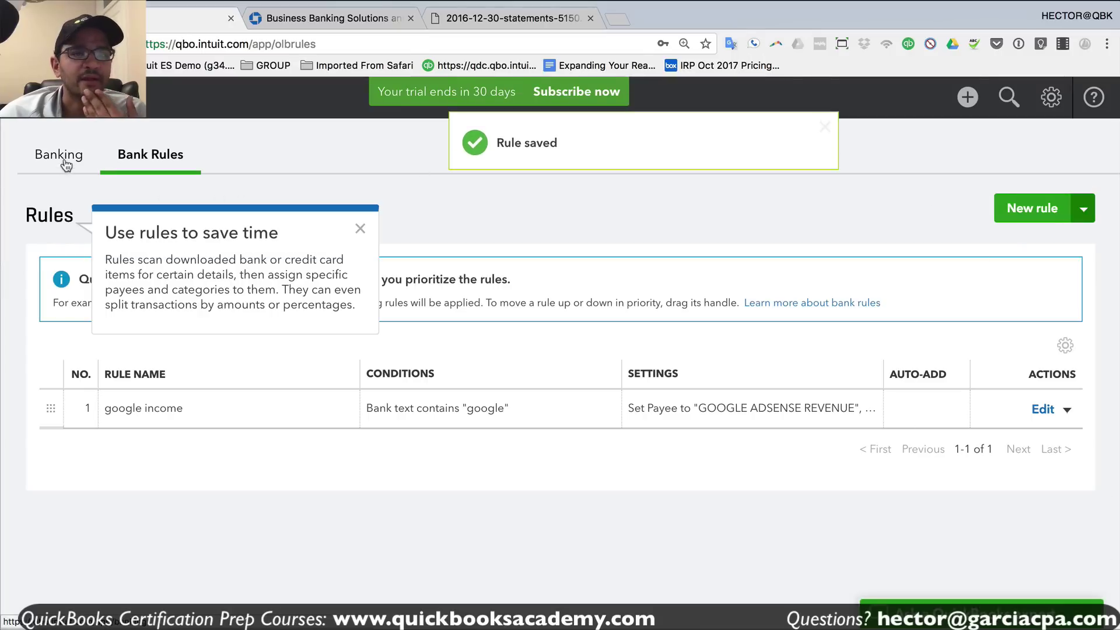
{"action": "left_click", "coordinate": [60, 157]}
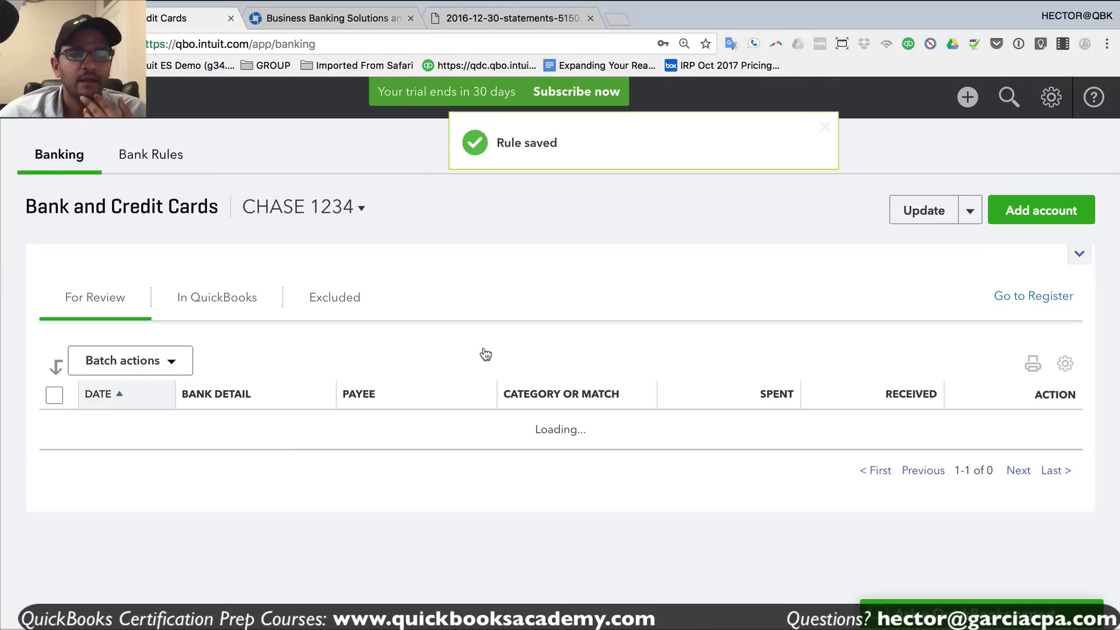
- Show rule-recognized transactions and add the 11/10/2017 and 11/13/2017 Intuit fees as Bank Charges & Fees
{"action": "left_click", "coordinate": [358, 364]}
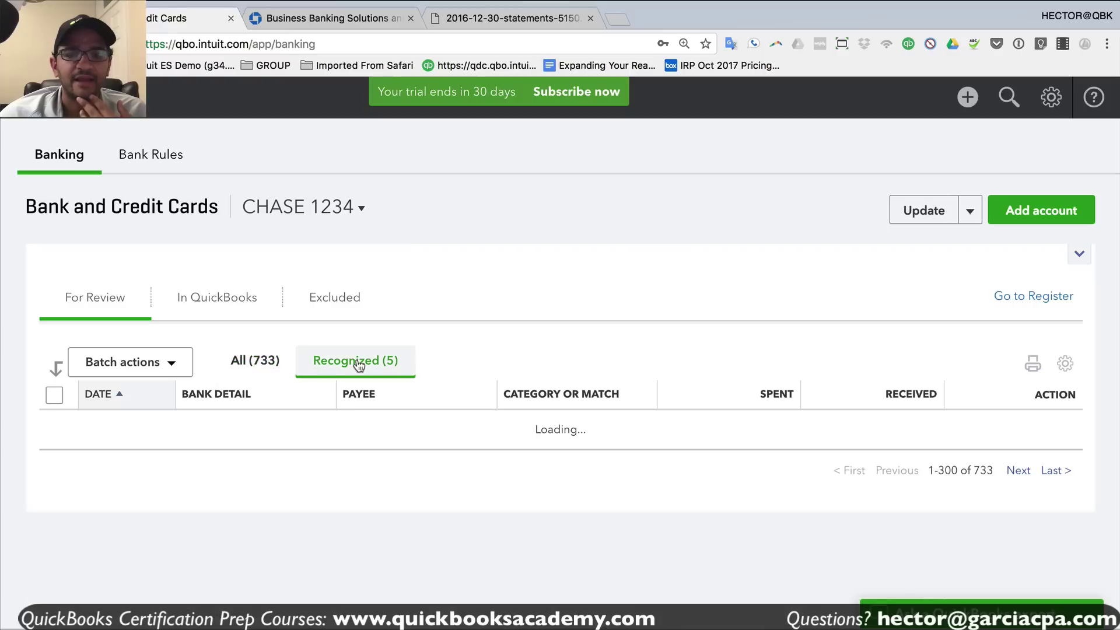
{"action": "scroll", "coordinate": [685, 345], "scroll_direction": "down", "scroll_amount": 4}
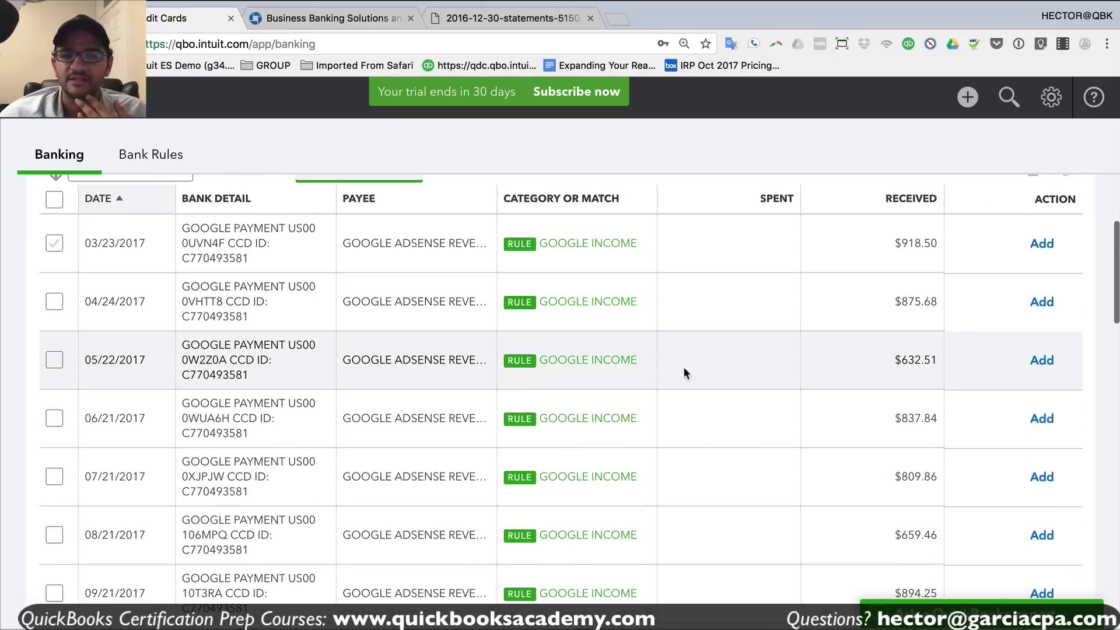
{"action": "scroll", "coordinate": [566, 338], "scroll_direction": "down", "scroll_amount": 10}
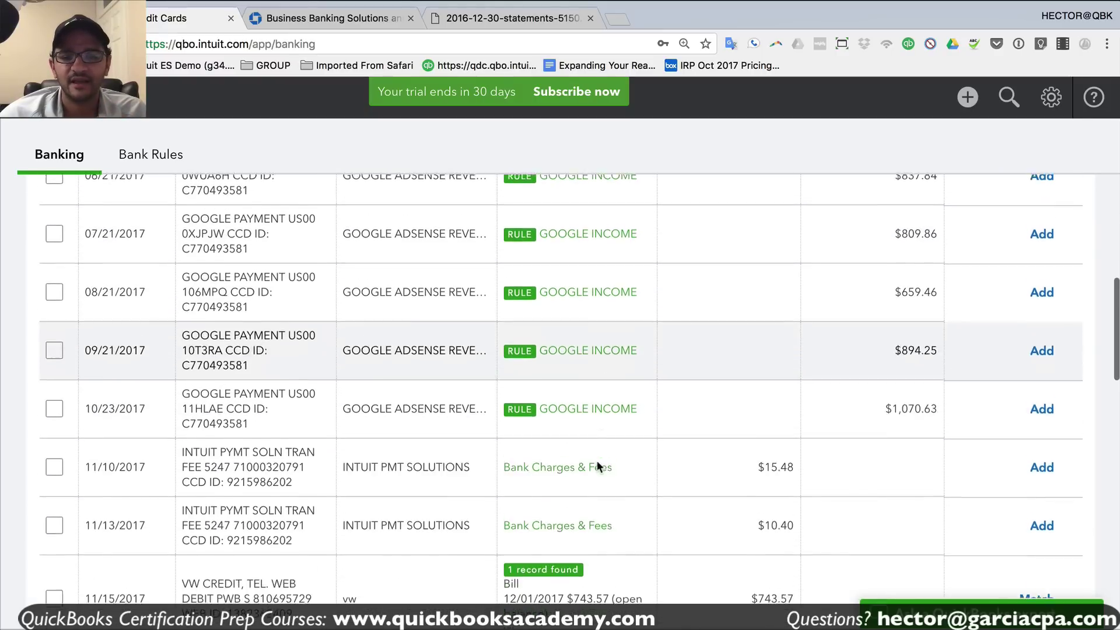
{"action": "scroll", "coordinate": [597, 461], "scroll_direction": "up", "scroll_amount": 5}
{"action": "scroll", "coordinate": [596, 460], "scroll_direction": "up", "scroll_amount": 5}
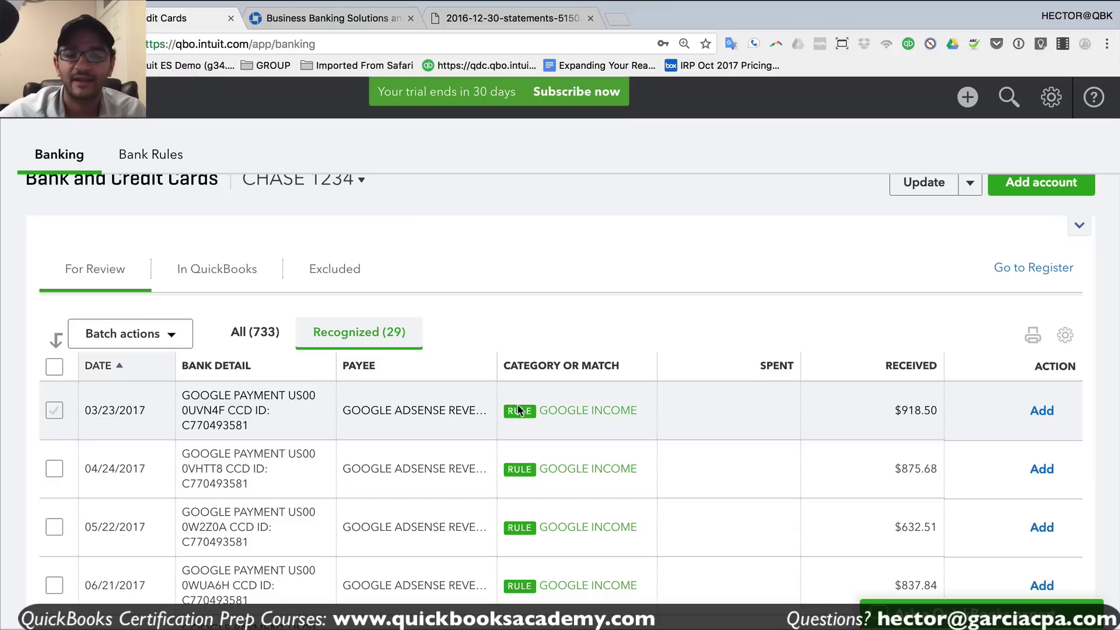
{"action": "scroll", "coordinate": [552, 411], "scroll_direction": "down", "scroll_amount": 6}
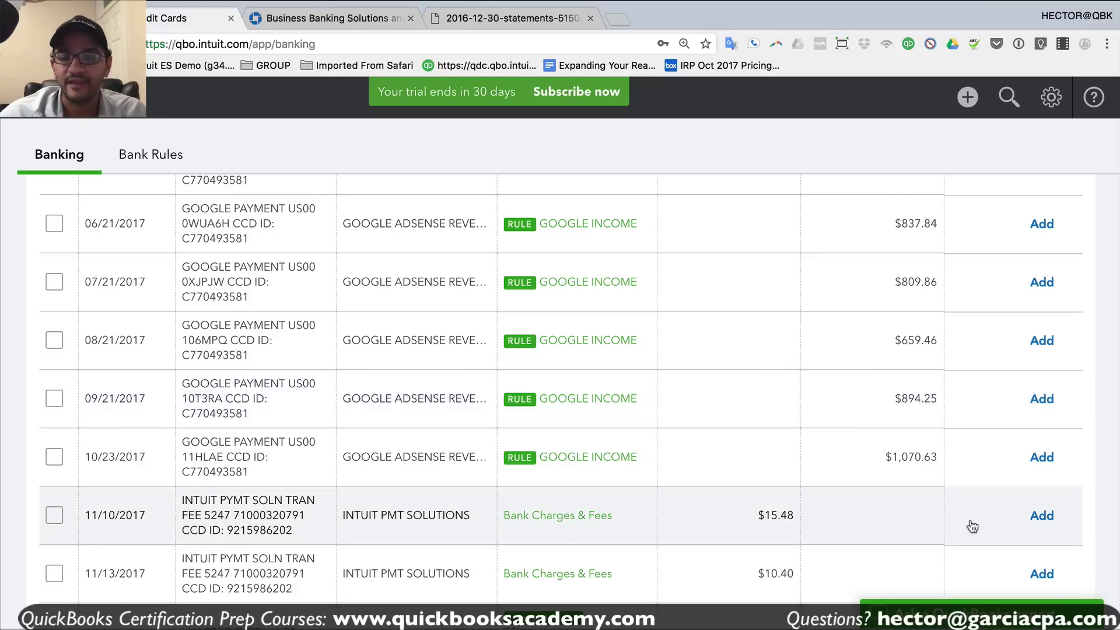
{"action": "left_click", "coordinate": [1041, 518]}
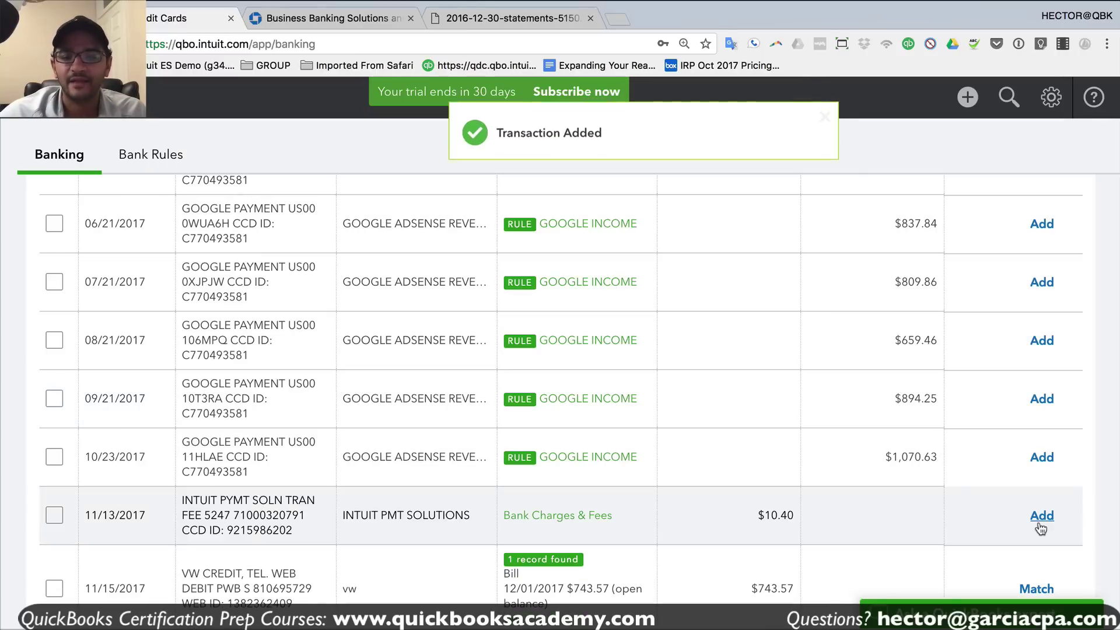
{"action": "left_click", "coordinate": [1041, 516]}
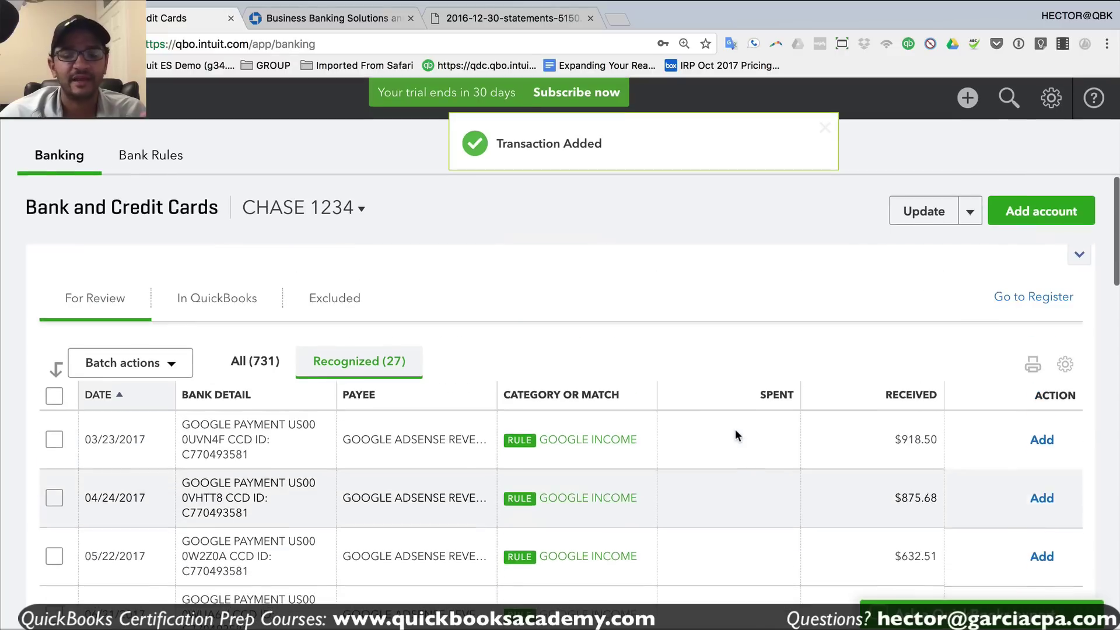
- Select all recognized transactions, view the batch actions without acting, then clear the selection
{"action": "left_click", "coordinate": [55, 396]}
{"action": "left_click", "coordinate": [129, 363]}
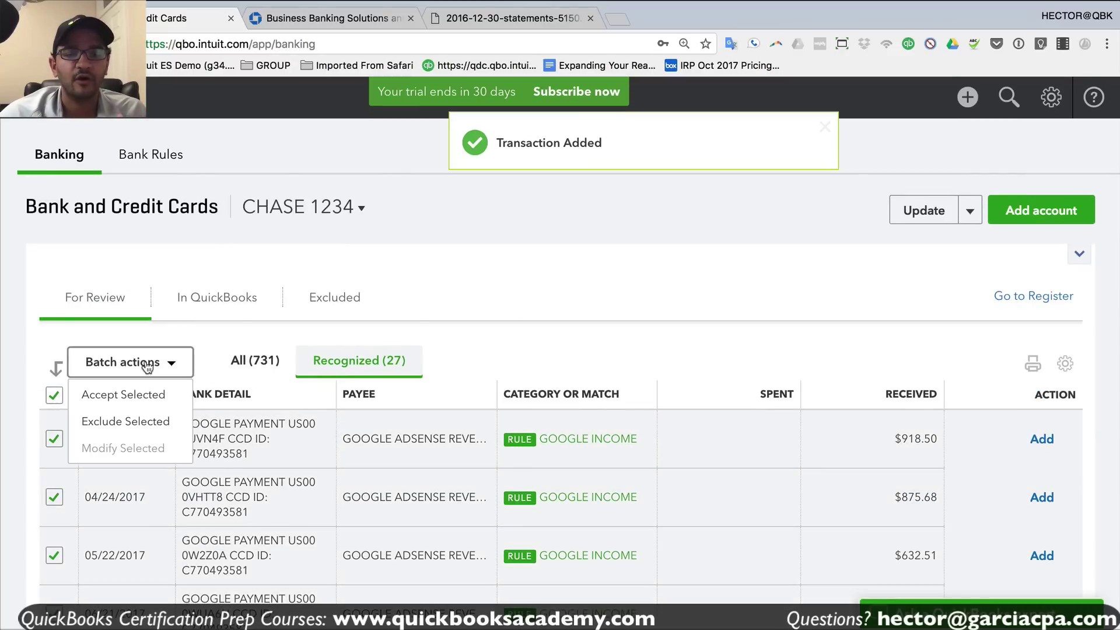
{"action": "left_click", "coordinate": [517, 309]}
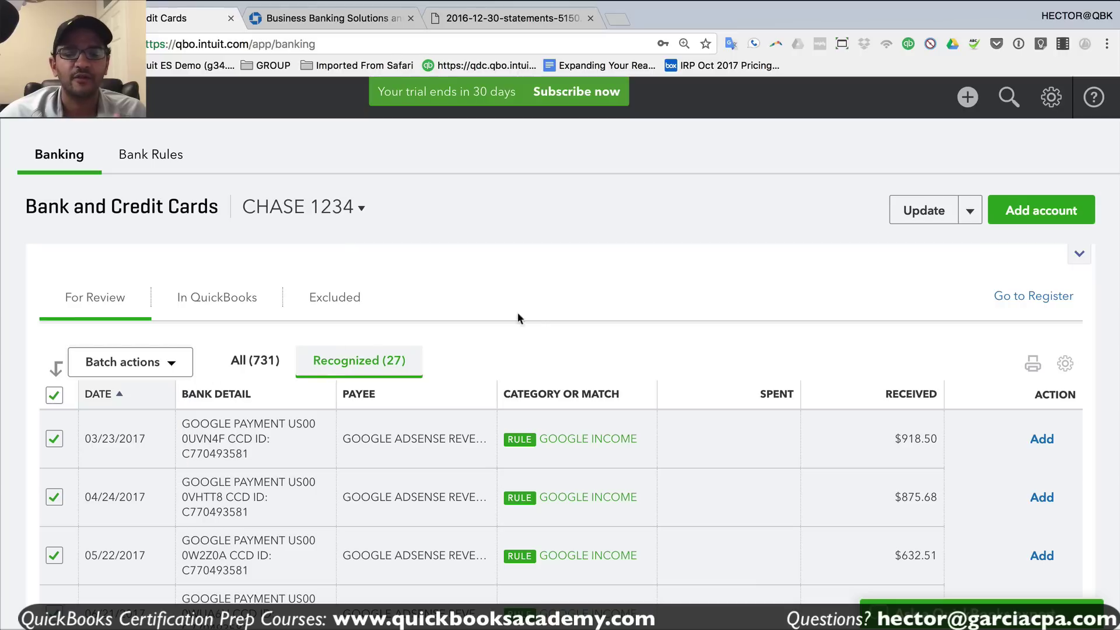
{"action": "left_click", "coordinate": [54, 395]}
- Expand the 03/23/2017 Google payment and open its 'google income' rule for editing
{"action": "scroll", "coordinate": [541, 390], "scroll_direction": "down", "scroll_amount": 2}
{"action": "scroll", "coordinate": [541, 390], "scroll_direction": "up", "scroll_amount": 2}
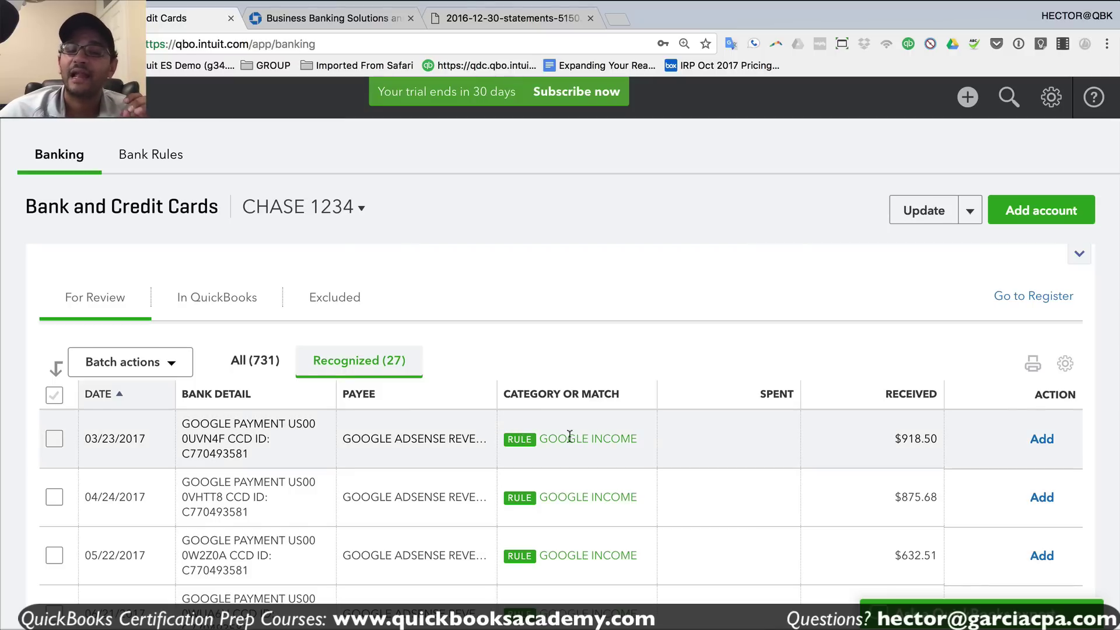
{"action": "left_click", "coordinate": [602, 438]}
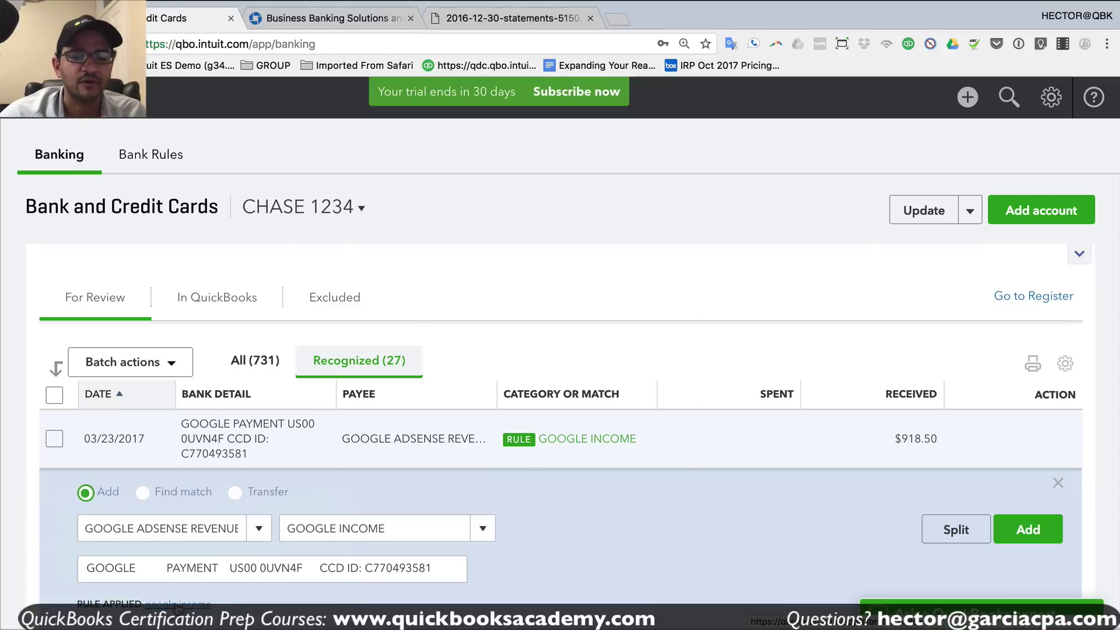
{"action": "left_click", "coordinate": [176, 604]}
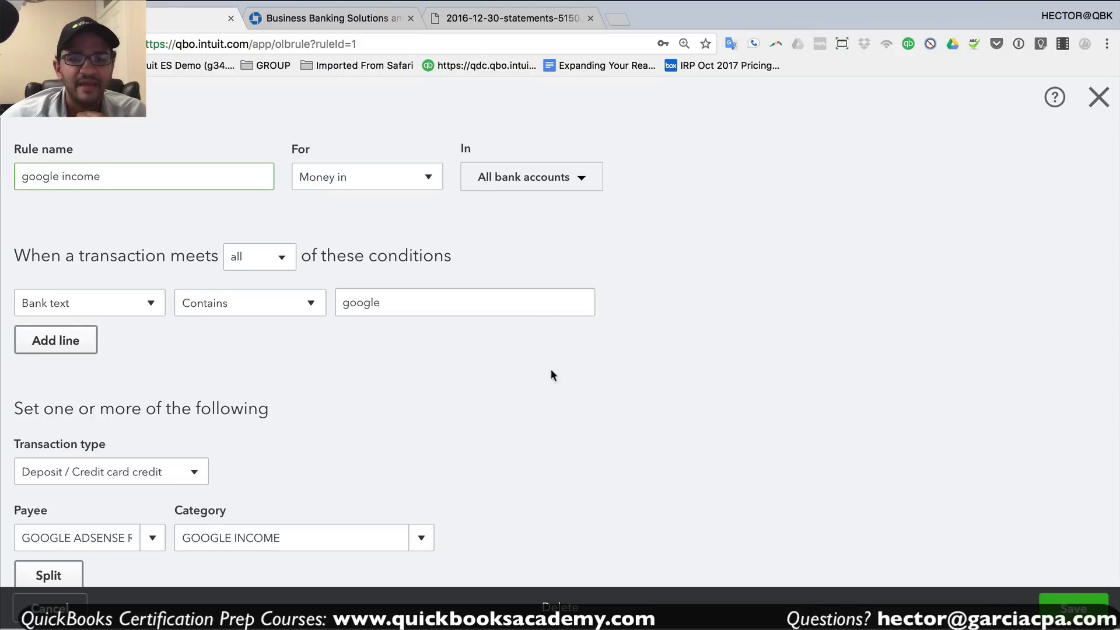
- Save the 'google income' rule so 10 matching transactions are added, then view the In QuickBooks list
{"action": "scroll", "coordinate": [589, 381], "scroll_direction": "down", "scroll_amount": 3}
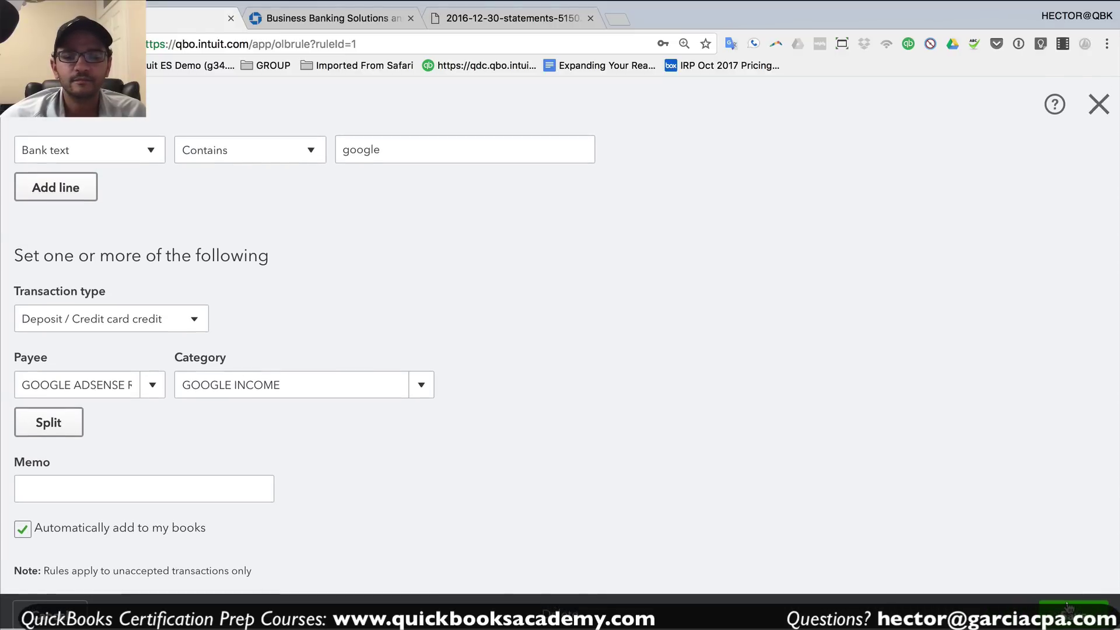
{"action": "left_click", "coordinate": [1074, 609]}
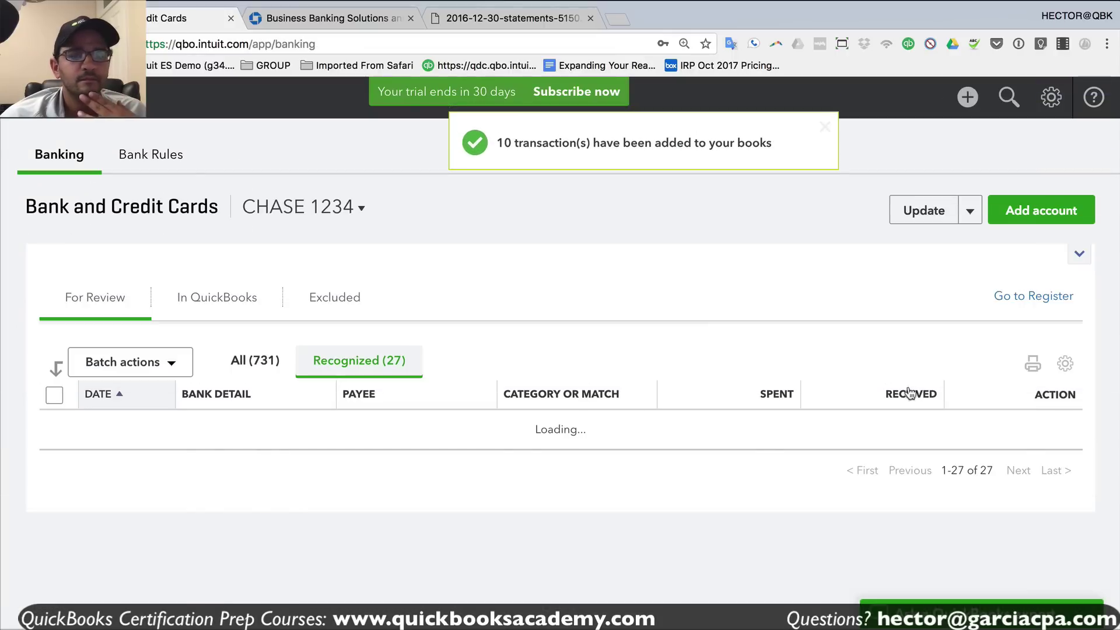
{"action": "scroll", "coordinate": [633, 324], "scroll_direction": "down", "scroll_amount": 1}
{"action": "scroll", "coordinate": [631, 323], "scroll_direction": "down", "scroll_amount": 2}
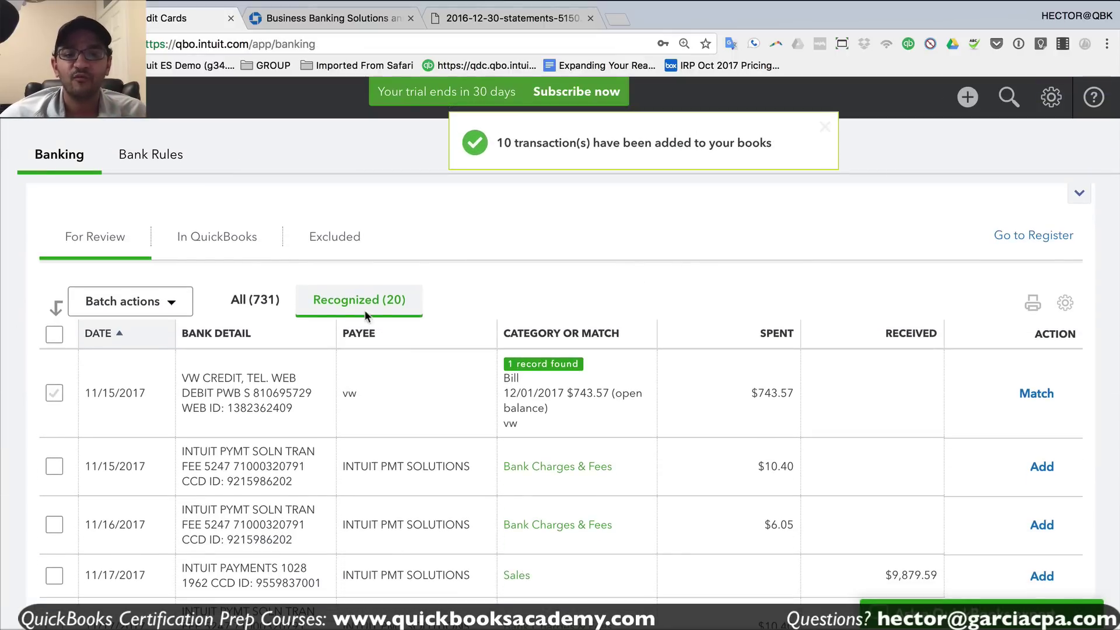
{"action": "scroll", "coordinate": [449, 301], "scroll_direction": "up", "scroll_amount": 3}
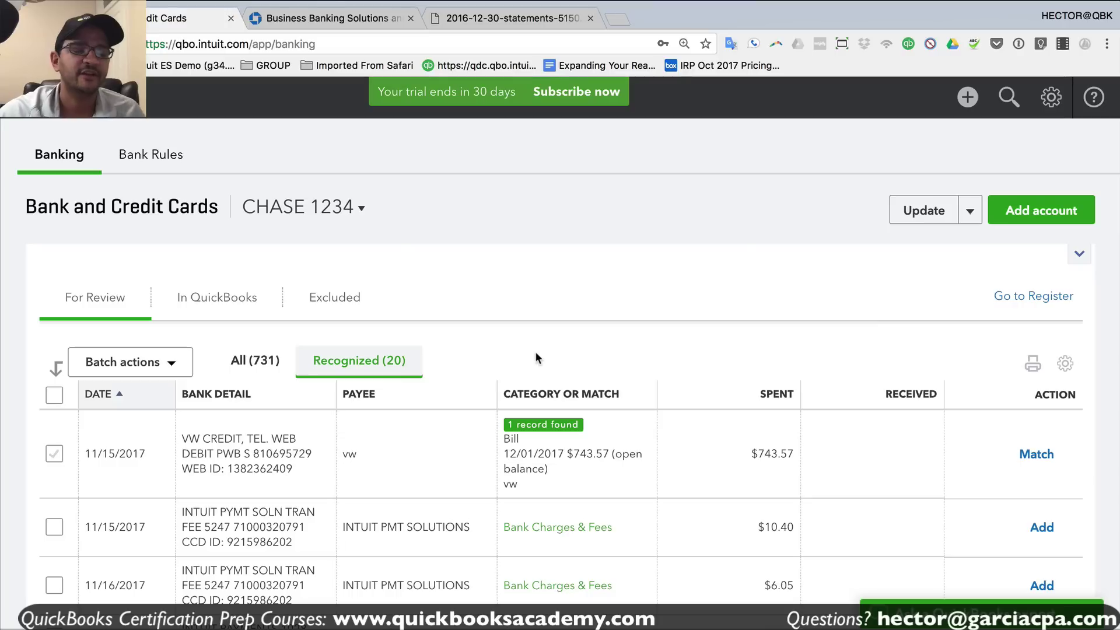
{"action": "left_click", "coordinate": [216, 298]}
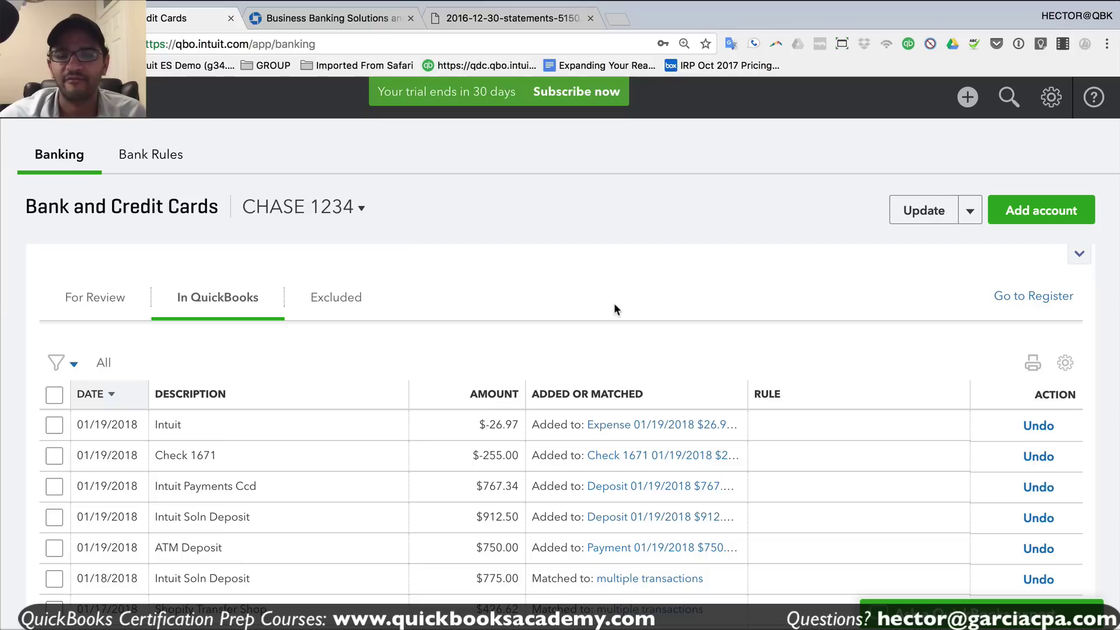
{"action": "scroll", "coordinate": [767, 392], "scroll_direction": "down", "scroll_amount": 5}
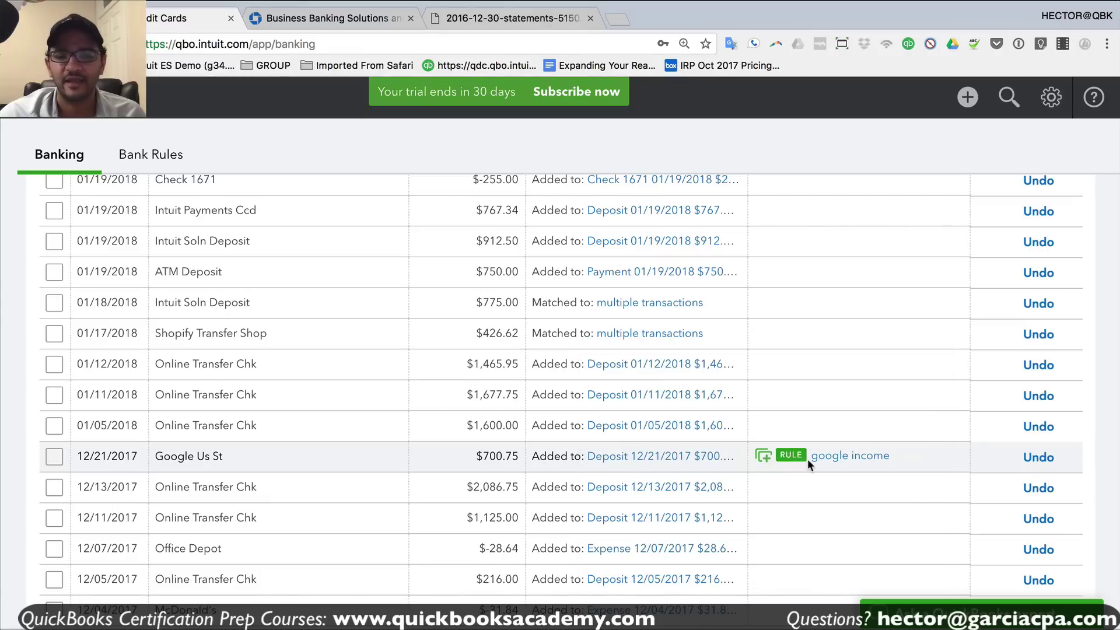
{"action": "scroll", "coordinate": [807, 459], "scroll_direction": "down", "scroll_amount": 20}
{"action": "scroll", "coordinate": [808, 459], "scroll_direction": "down", "scroll_amount": 10}
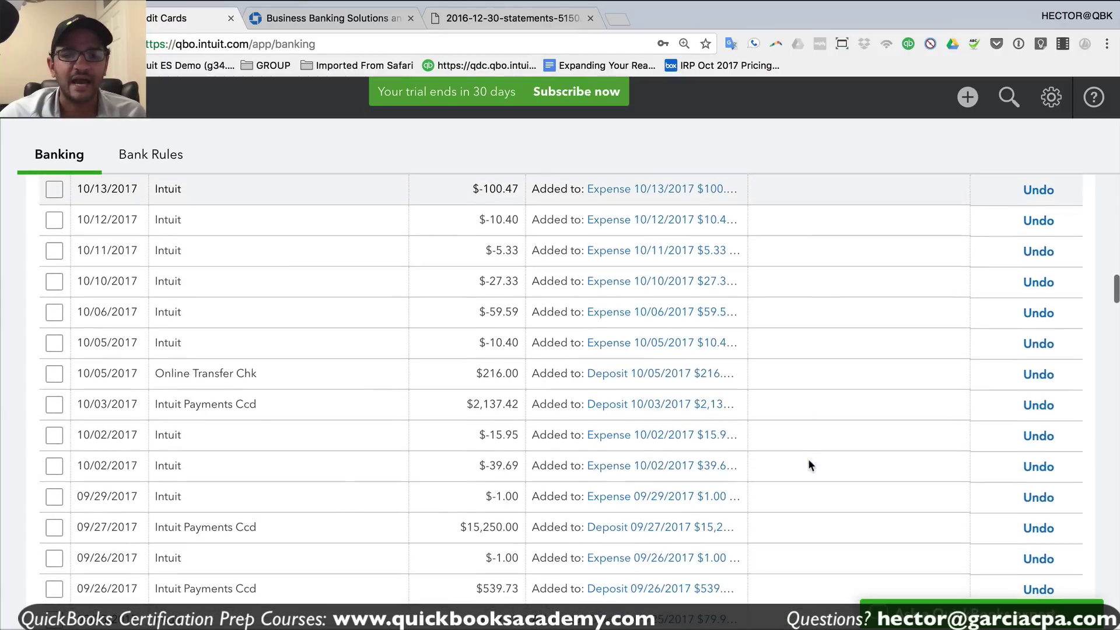
{"action": "scroll", "coordinate": [808, 411], "scroll_direction": "up", "scroll_amount": 14}
{"action": "scroll", "coordinate": [808, 411], "scroll_direction": "up", "scroll_amount": 15}
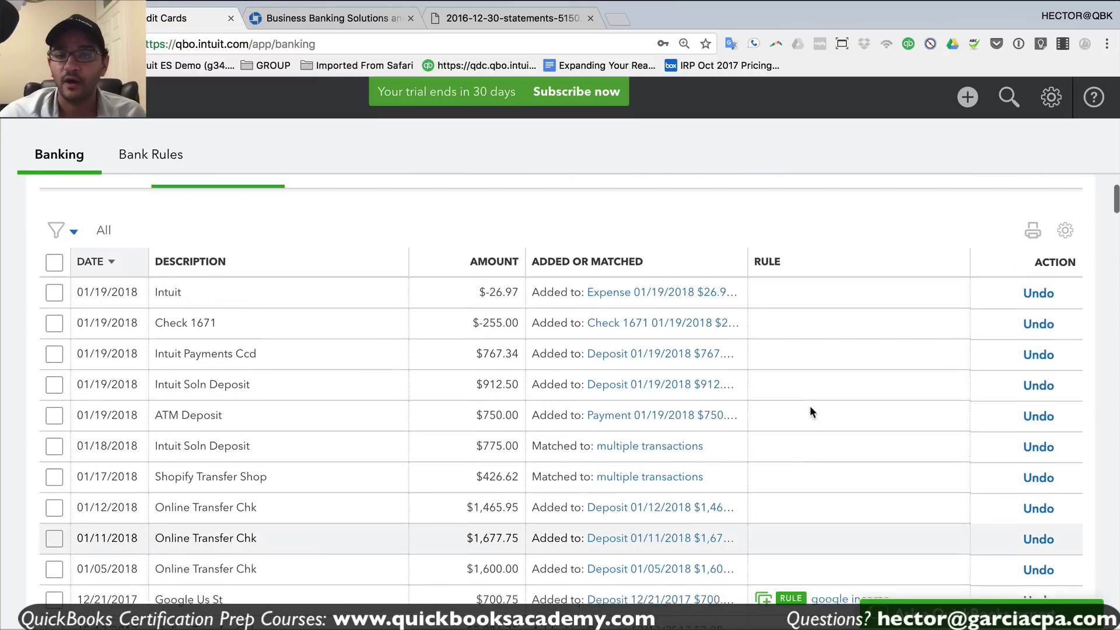
{"action": "scroll", "coordinate": [808, 409], "scroll_direction": "down", "scroll_amount": 4}
{"action": "scroll", "coordinate": [795, 408], "scroll_direction": "up", "scroll_amount": 5}
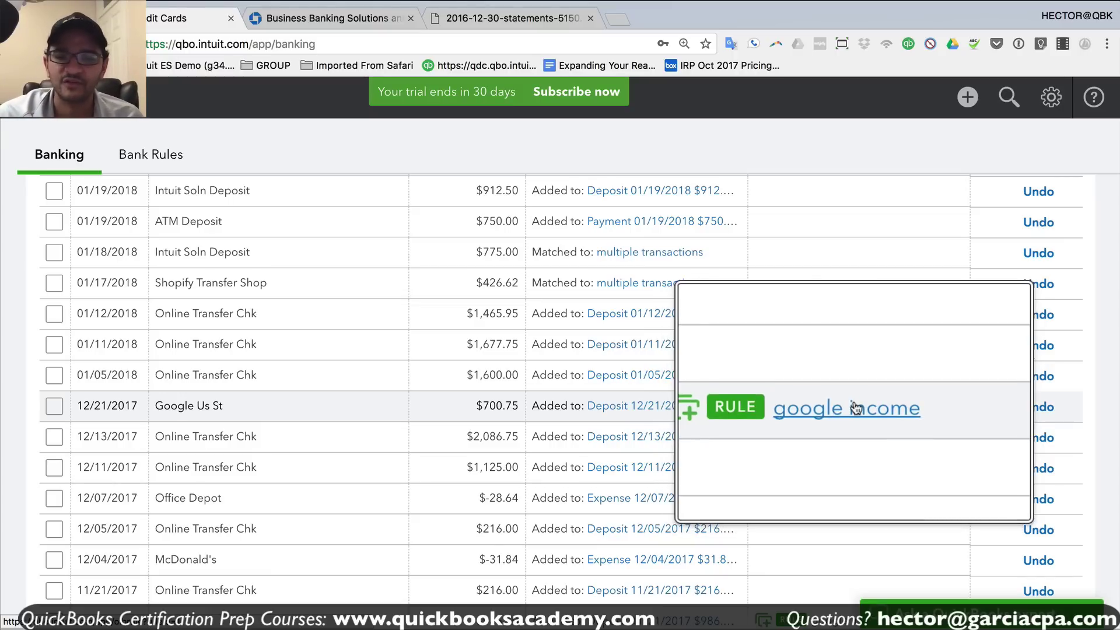
{"action": "left_click", "coordinate": [1038, 408]}
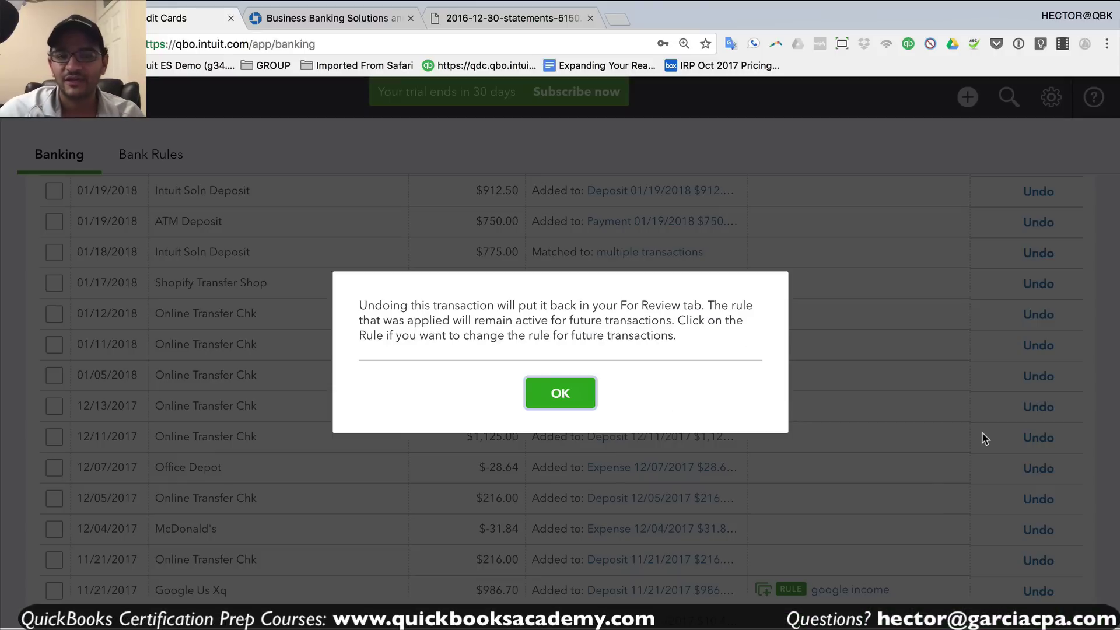
{"action": "left_click", "coordinate": [560, 393]}
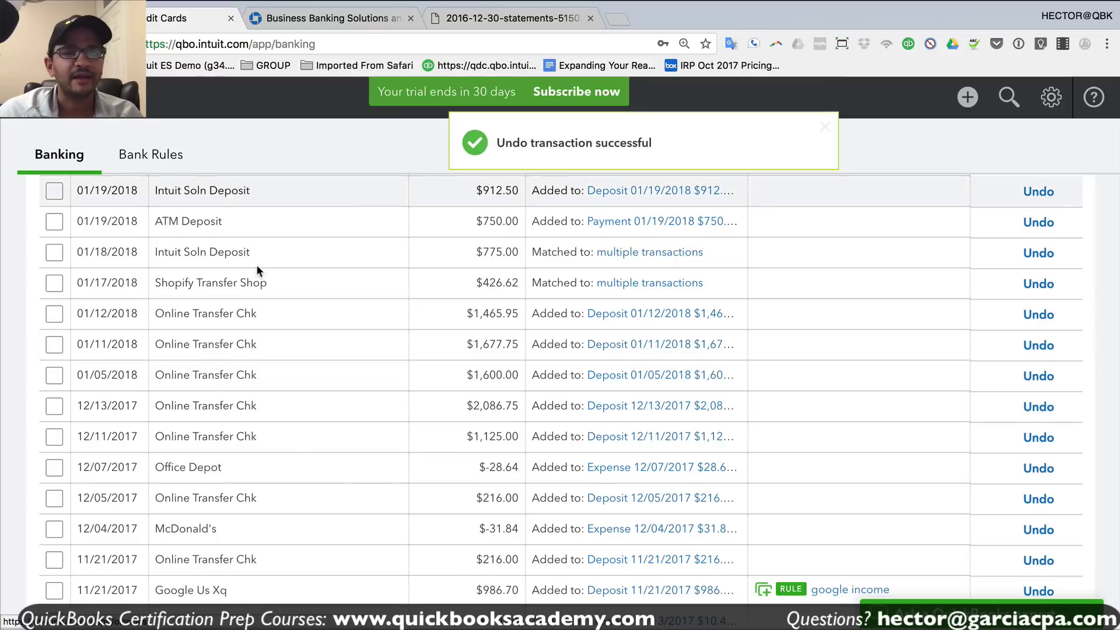
{"action": "scroll", "coordinate": [257, 264], "scroll_direction": "up", "scroll_amount": 5}
{"action": "left_click", "coordinate": [96, 298]}
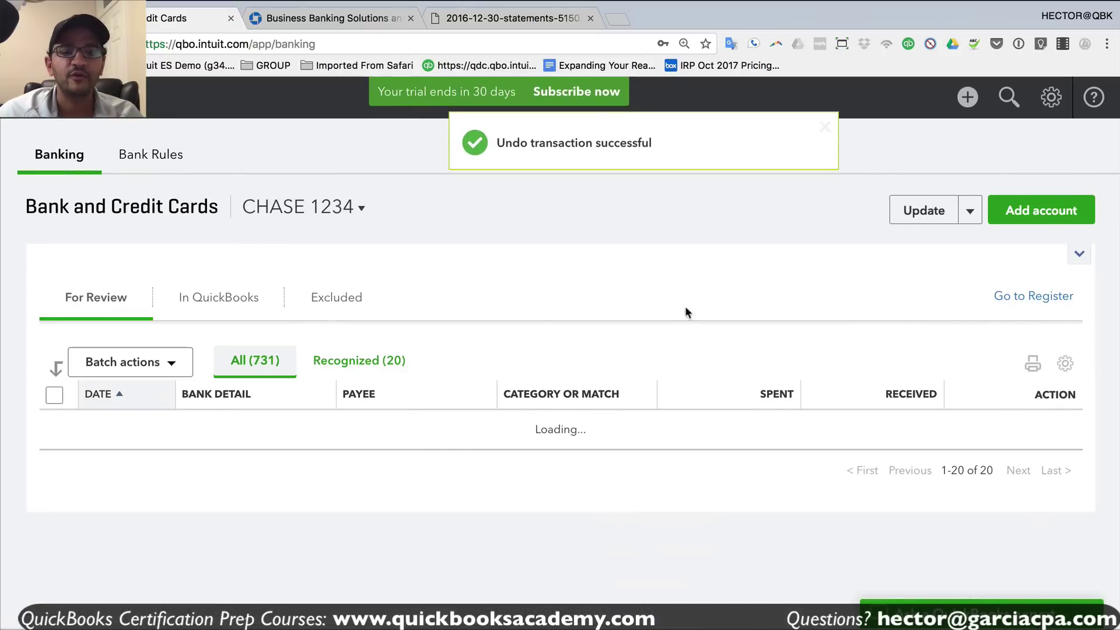
{"action": "scroll", "coordinate": [311, 362], "scroll_direction": "down", "scroll_amount": 3}
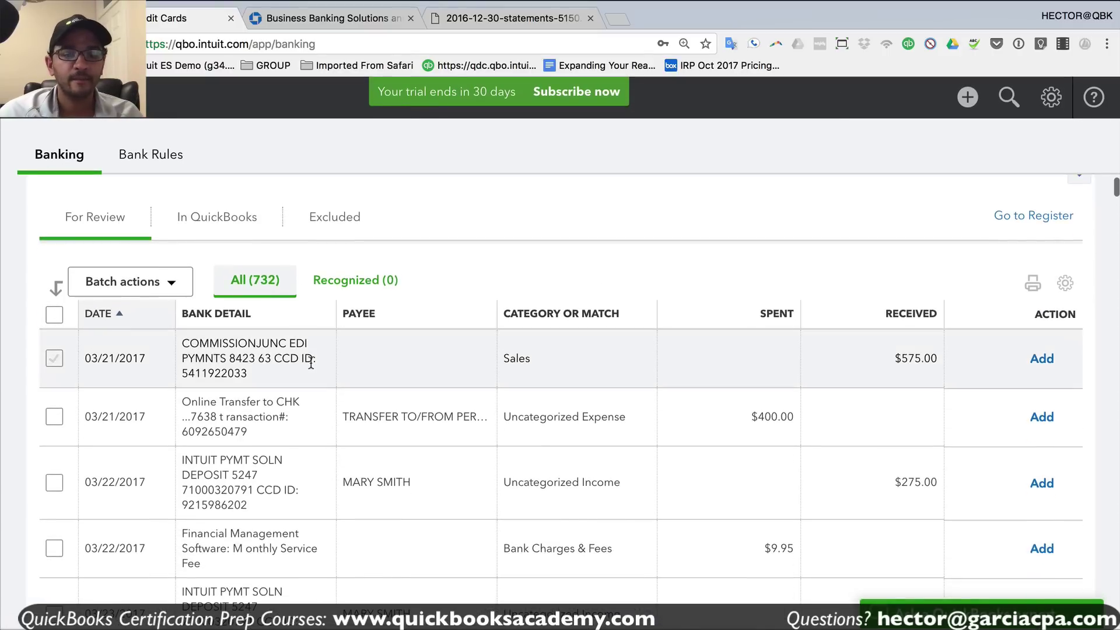
{"action": "left_click", "coordinate": [238, 316]}
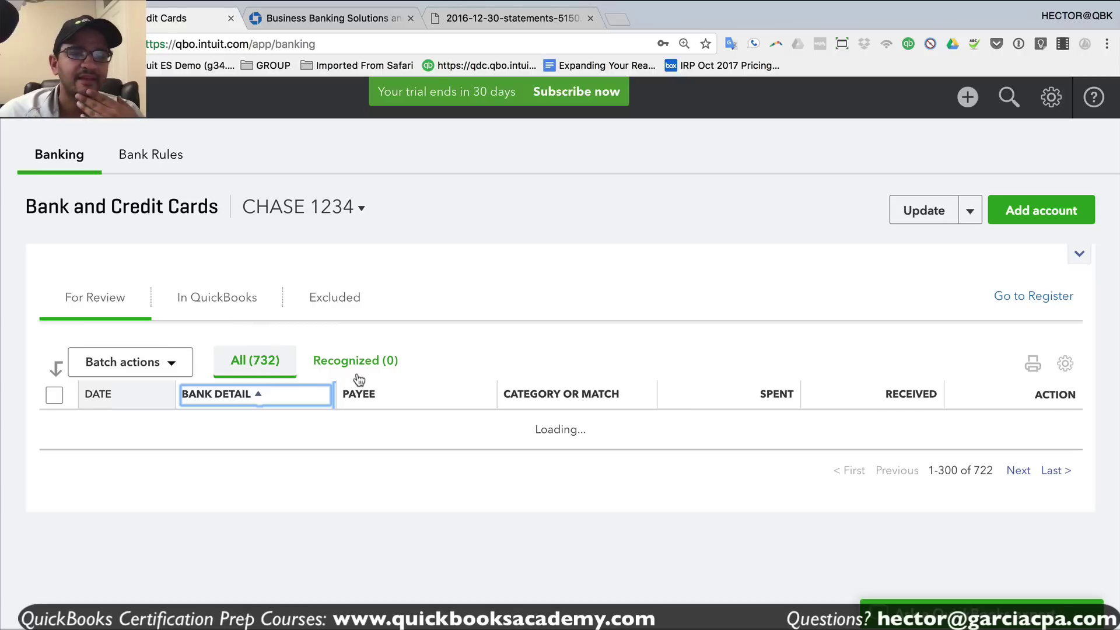
{"action": "scroll", "coordinate": [351, 417], "scroll_direction": "down", "scroll_amount": 15}
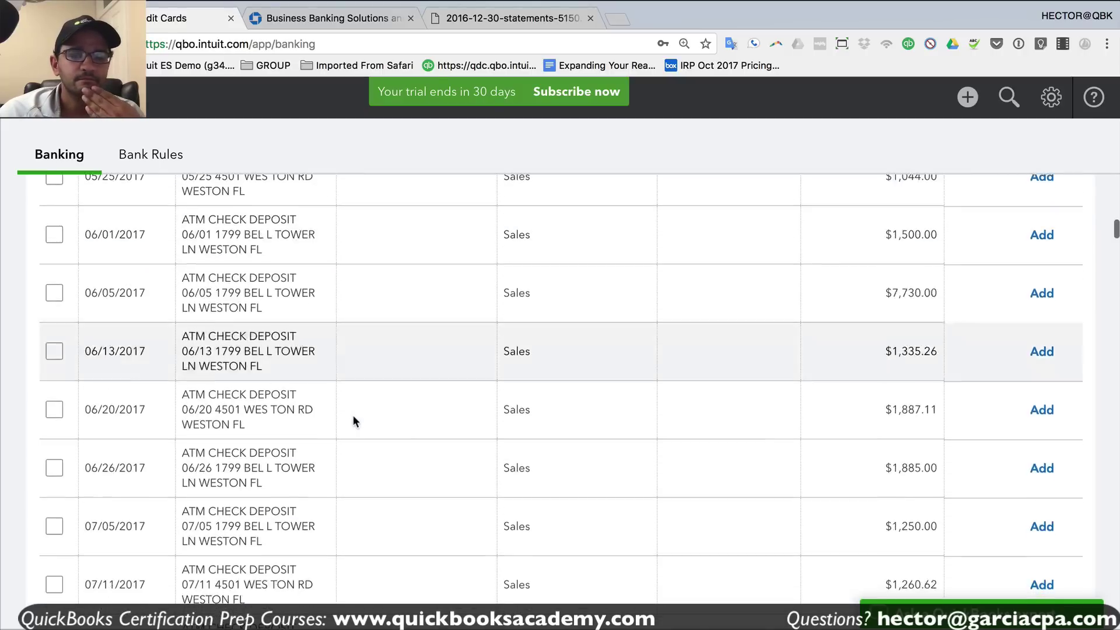
{"action": "scroll", "coordinate": [354, 418], "scroll_direction": "down", "scroll_amount": 15}
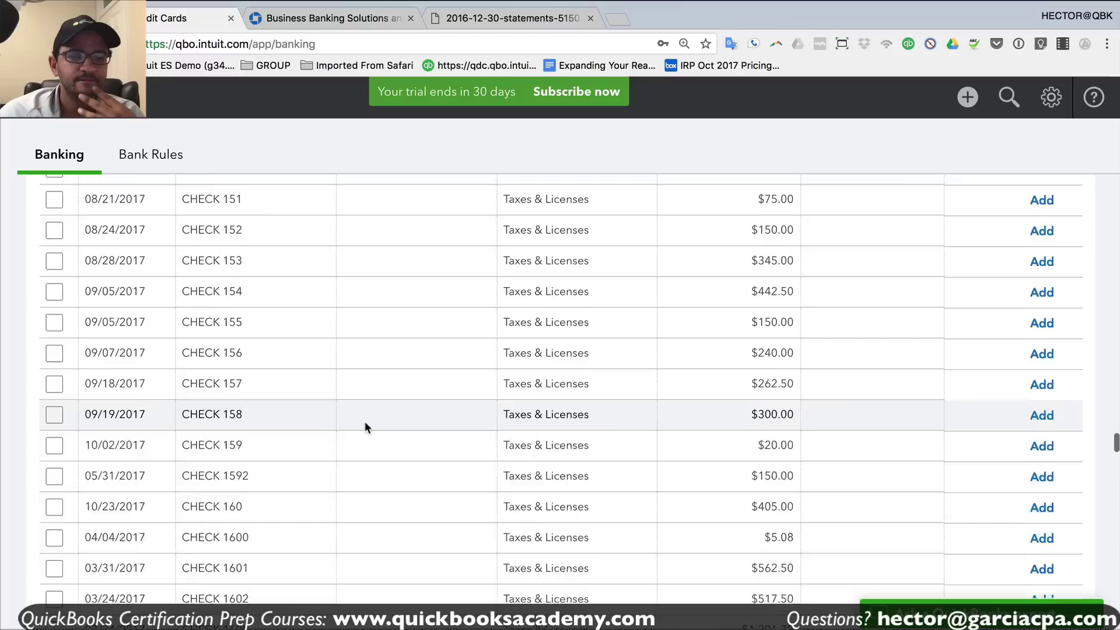
{"action": "scroll", "coordinate": [366, 420], "scroll_direction": "down", "scroll_amount": 15}
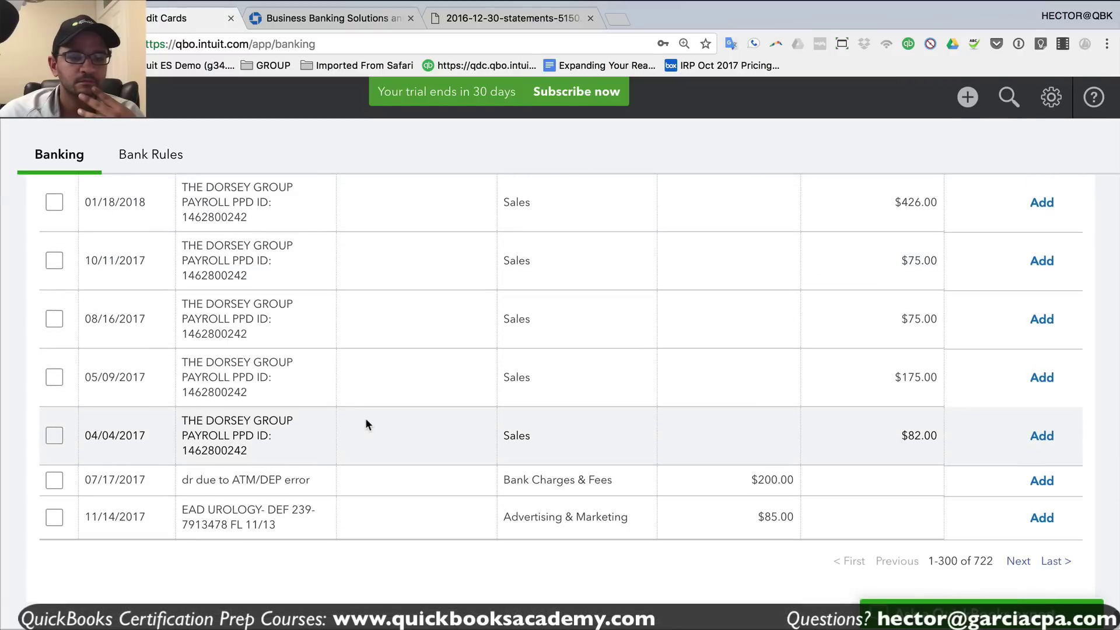
{"action": "scroll", "coordinate": [268, 350], "scroll_direction": "up", "scroll_amount": 7}
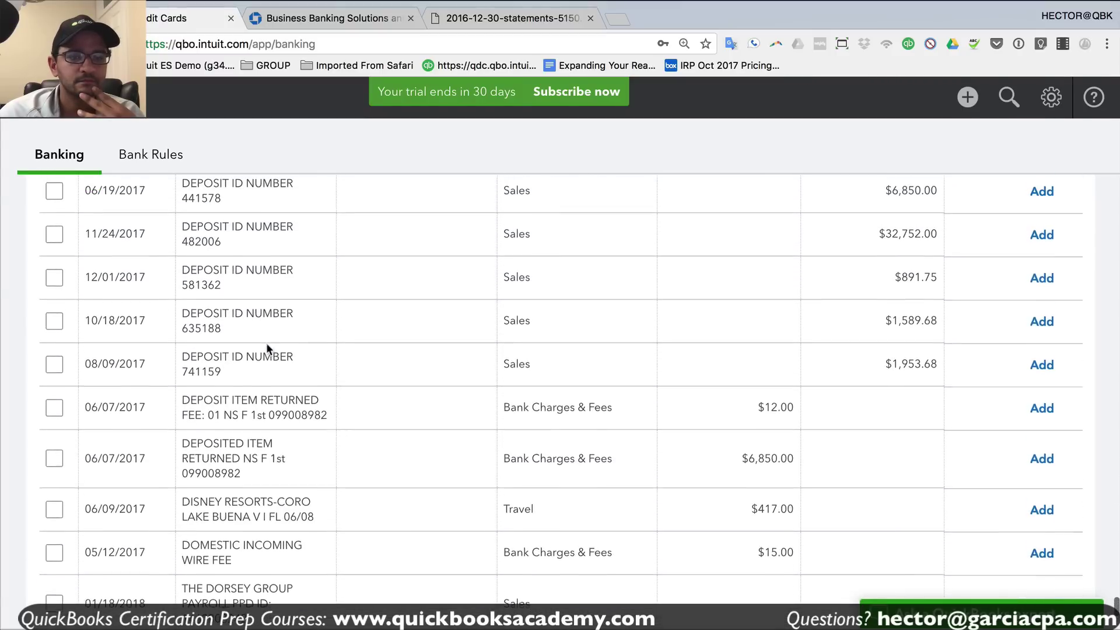
{"action": "scroll", "coordinate": [330, 400], "scroll_direction": "down", "scroll_amount": 8}
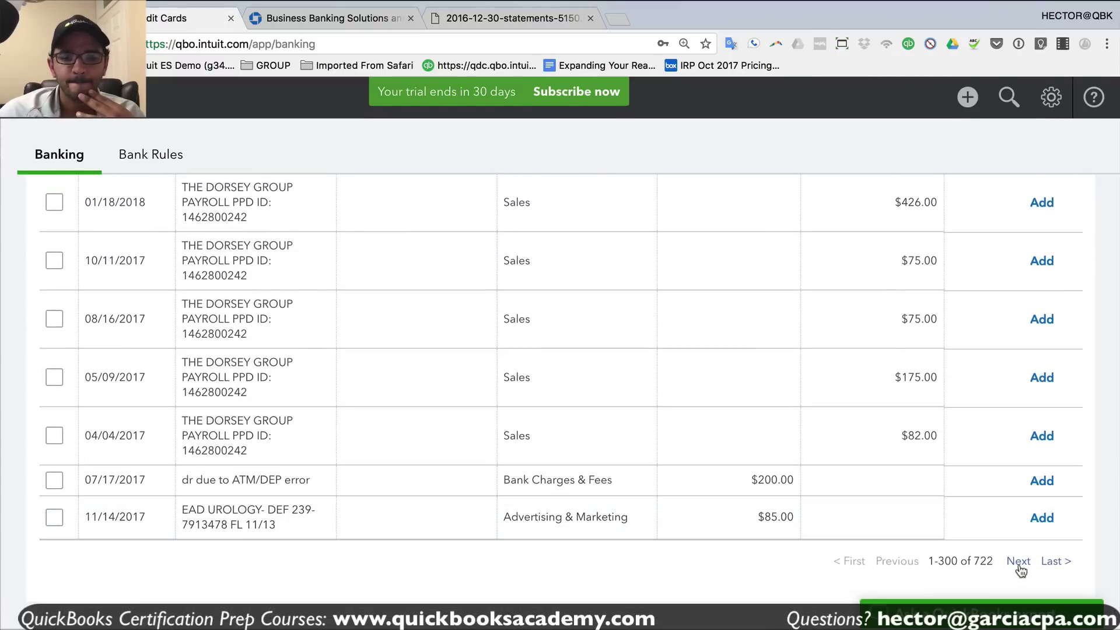
{"action": "left_click", "coordinate": [1018, 563]}
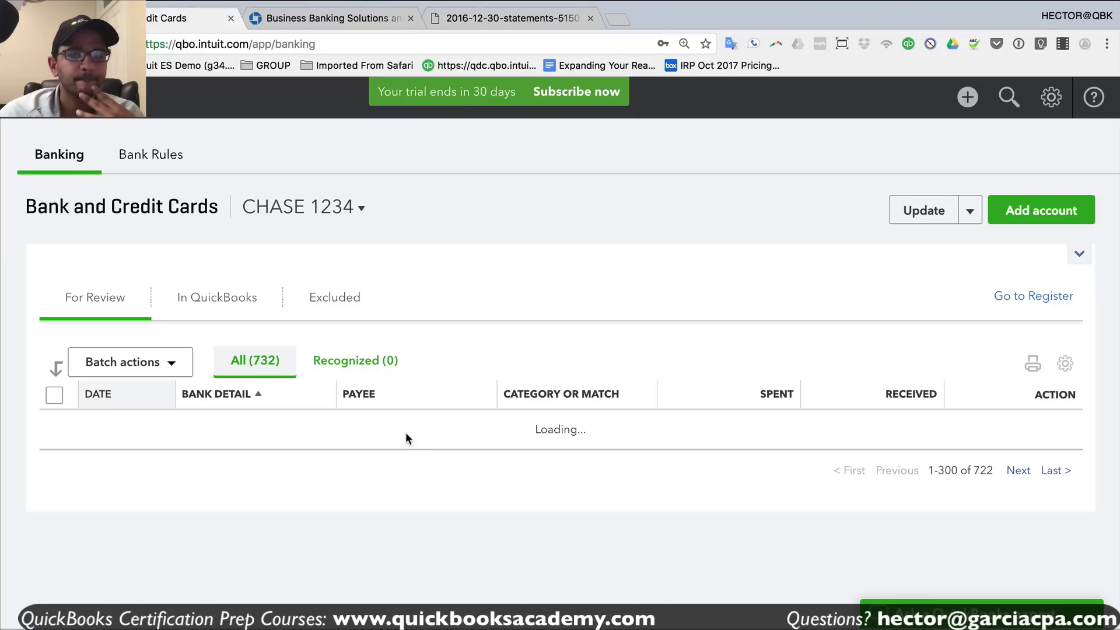
{"action": "scroll", "coordinate": [379, 432], "scroll_direction": "down", "scroll_amount": 3}
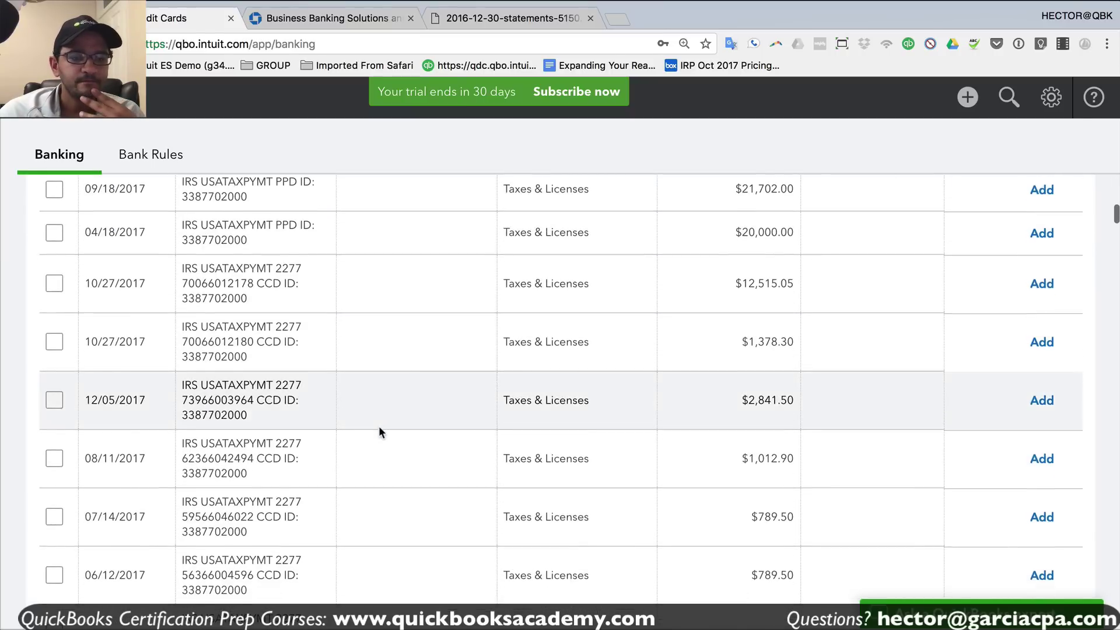
{"action": "scroll", "coordinate": [379, 431], "scroll_direction": "up", "scroll_amount": 13}
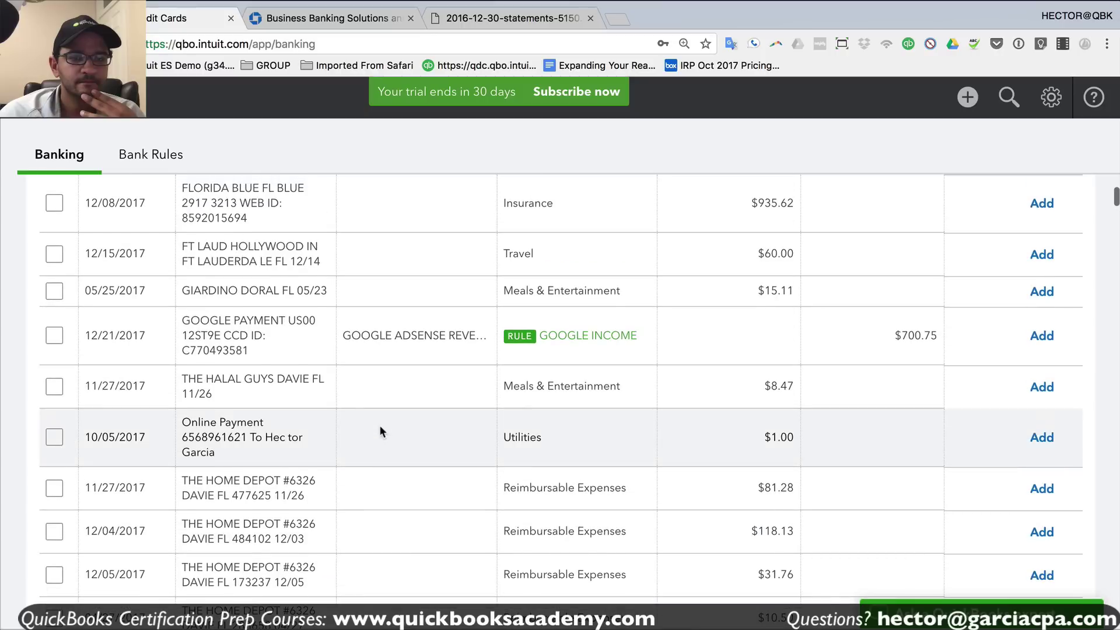
{"action": "scroll", "coordinate": [380, 431], "scroll_direction": "up", "scroll_amount": 1}
{"action": "left_click_drag", "start_coordinate": [633, 369], "coordinate": [264, 356]}
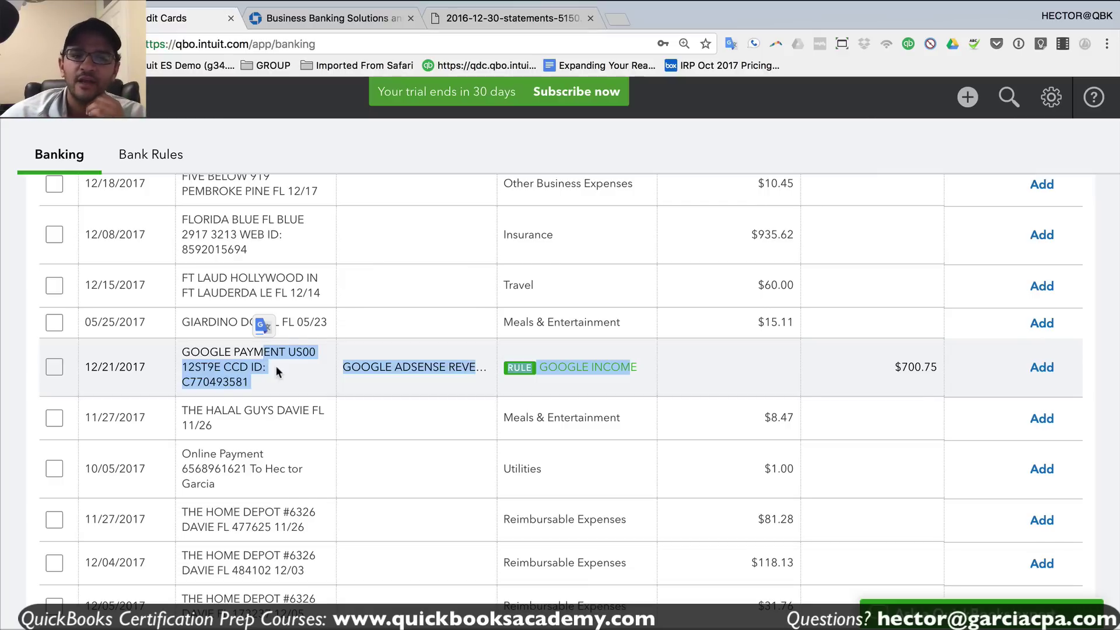
{"action": "left_click", "coordinate": [275, 365]}
{"action": "scroll", "coordinate": [576, 361], "scroll_direction": "up", "scroll_amount": 7}
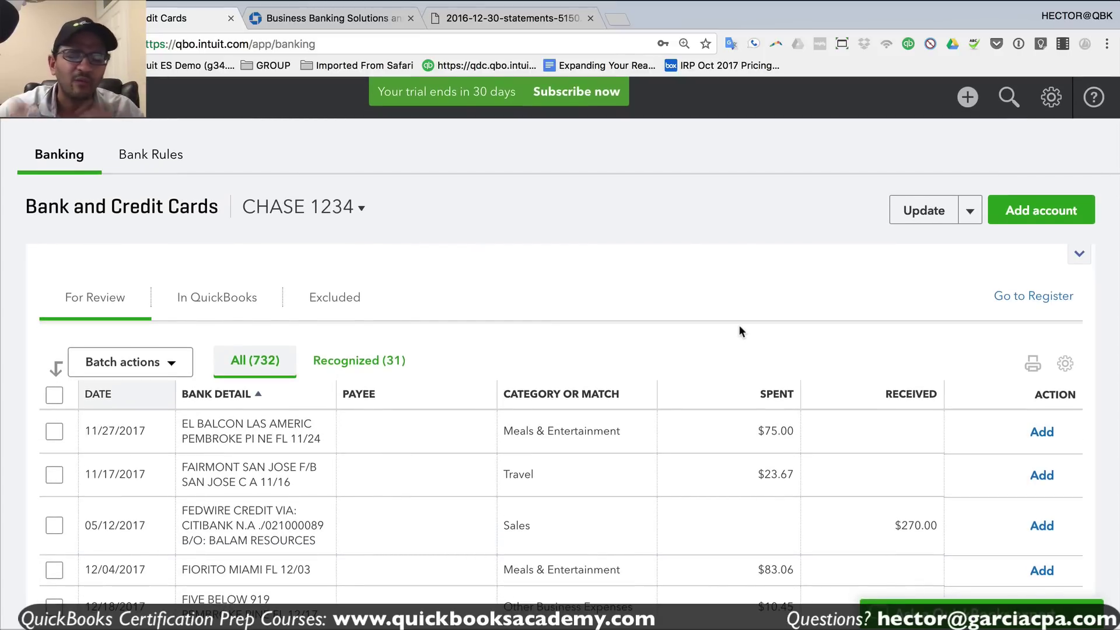
- Open the CHASE 1234 register, showing a $241,810.81 ending balance, and start Reconcile from it
{"action": "left_click", "coordinate": [1032, 306]}
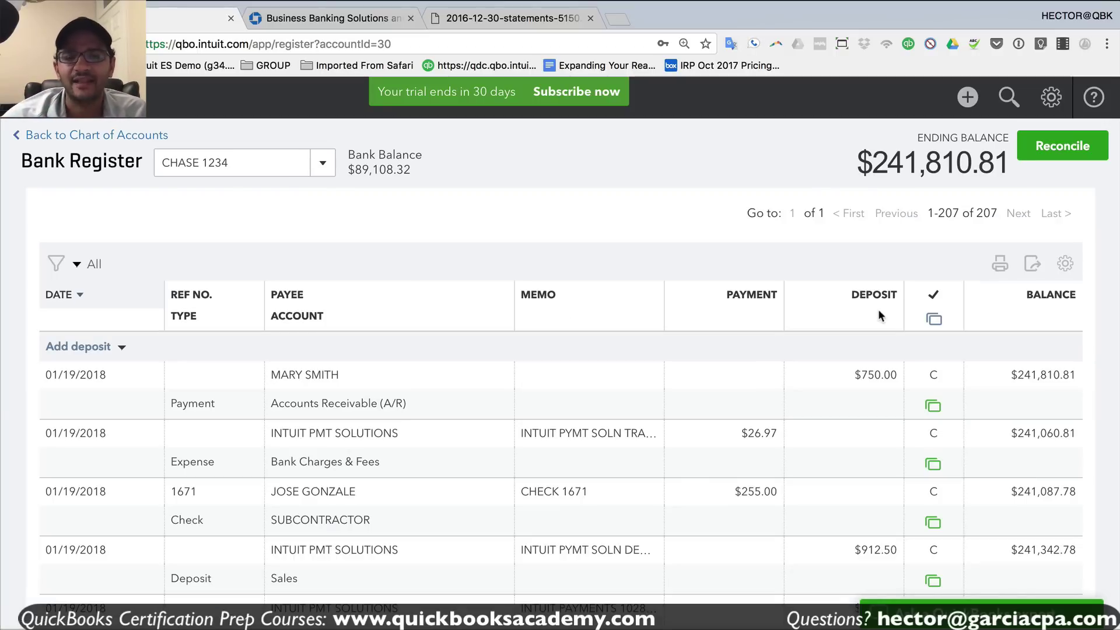
{"action": "scroll", "coordinate": [774, 438], "scroll_direction": "down", "scroll_amount": 5}
{"action": "scroll", "coordinate": [778, 437], "scroll_direction": "up", "scroll_amount": 5}
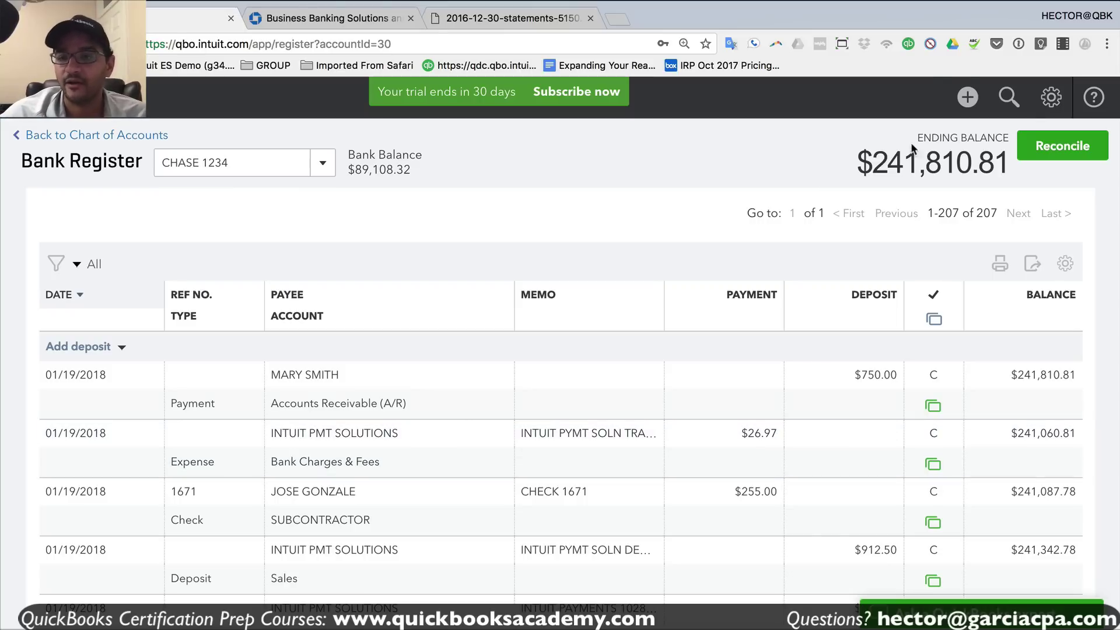
{"action": "left_click", "coordinate": [1062, 147]}
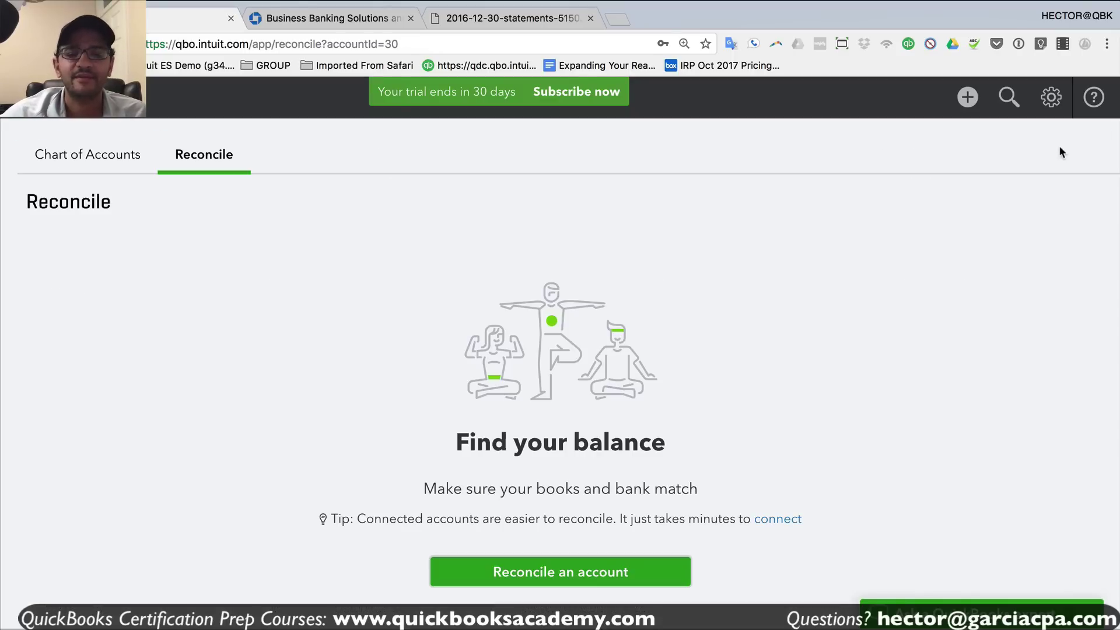
- Start a new reconciliation for CHASE 1234 and dismiss the welcome tip
{"action": "left_click", "coordinate": [592, 569]}
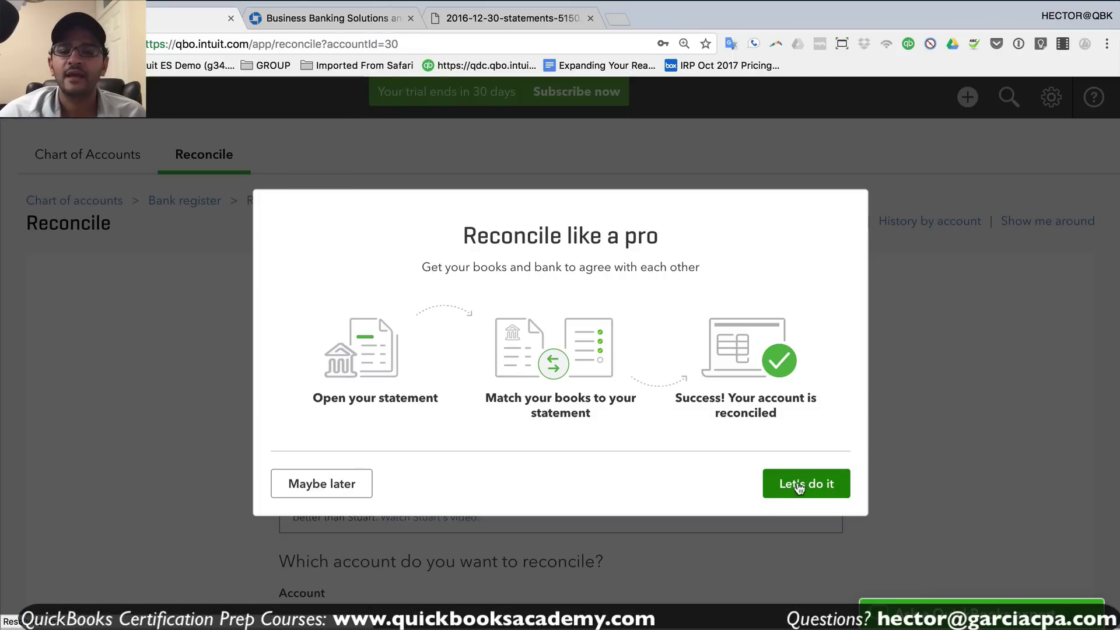
{"action": "left_click", "coordinate": [799, 484]}
{"action": "left_click_drag", "start_coordinate": [693, 509], "coordinate": [873, 507]}
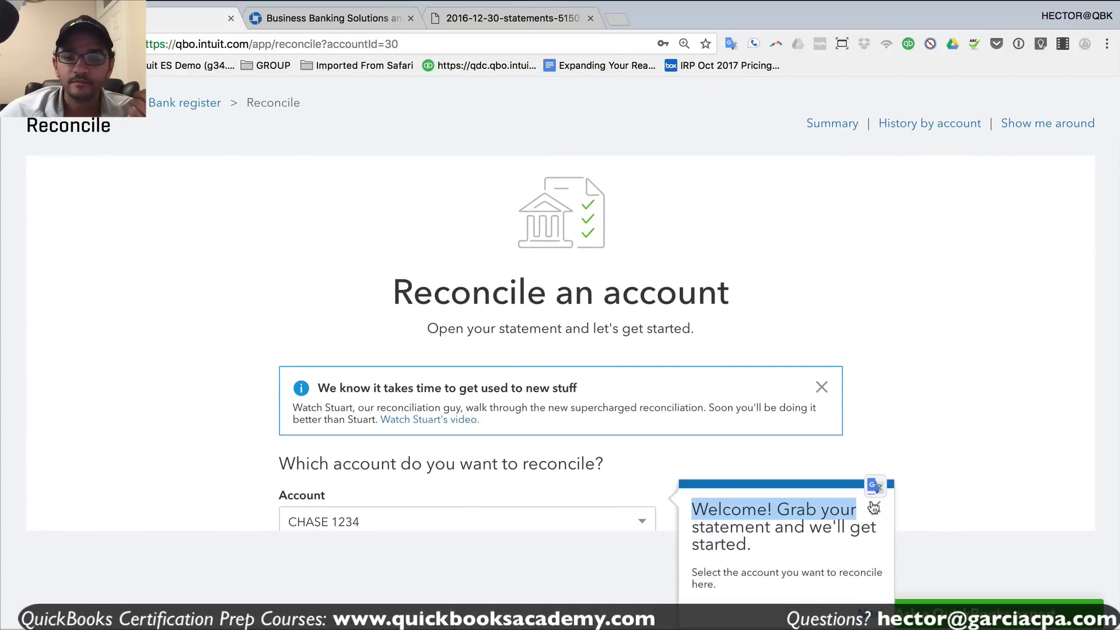
{"action": "left_click", "coordinate": [873, 508]}
{"action": "scroll", "coordinate": [933, 458], "scroll_direction": "down", "scroll_amount": 3}
- Enter a $100,000.00 statement ending balance dated 12/31/2017 and start reconciling
{"action": "left_click", "coordinate": [497, 555]}
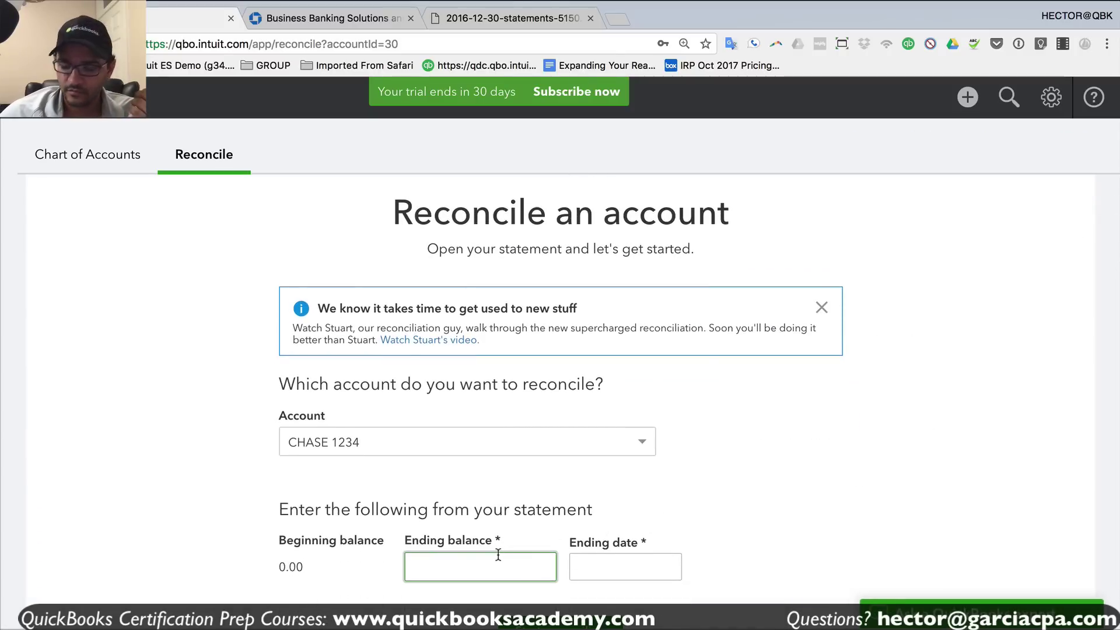
{"action": "type", "text": "100,00"}
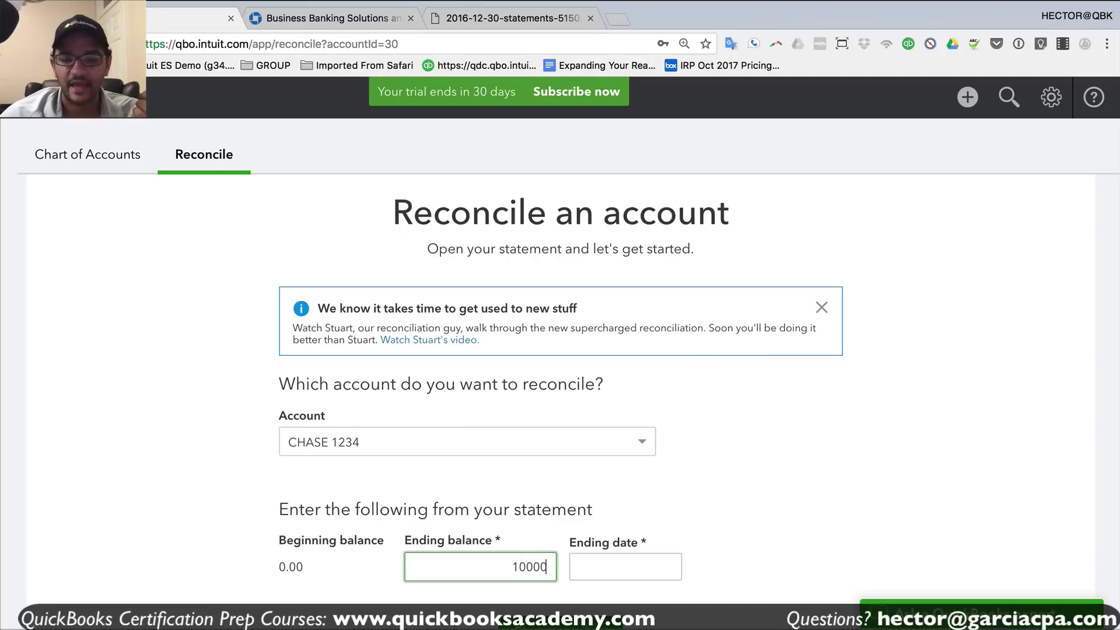
{"action": "type", "text": "0"}
{"action": "left_click", "coordinate": [615, 568]}
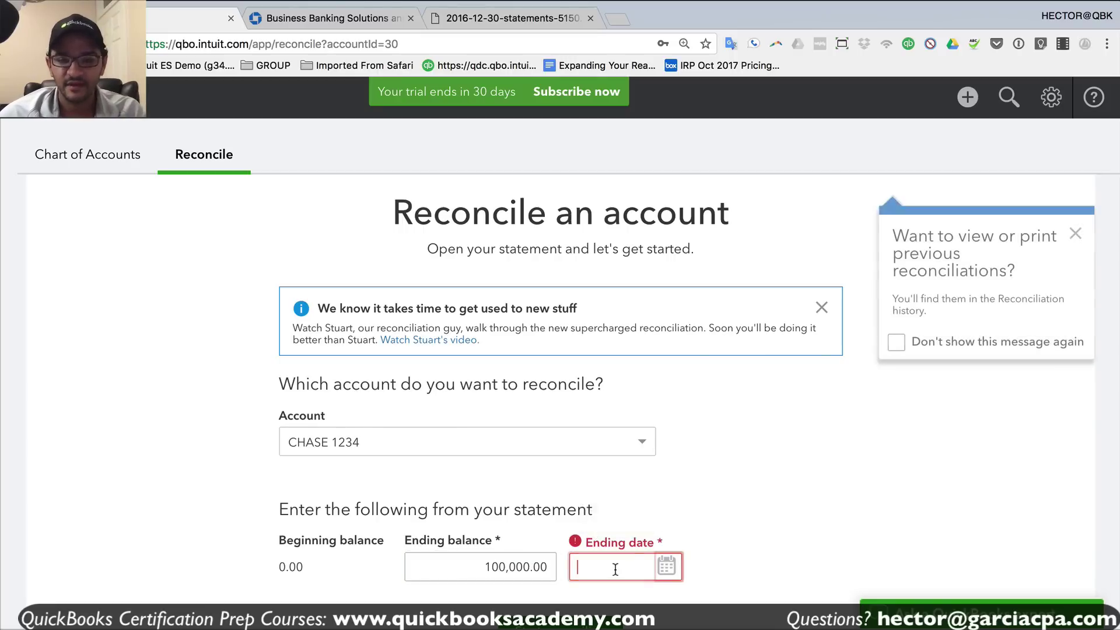
{"action": "type", "text": "12312017"}
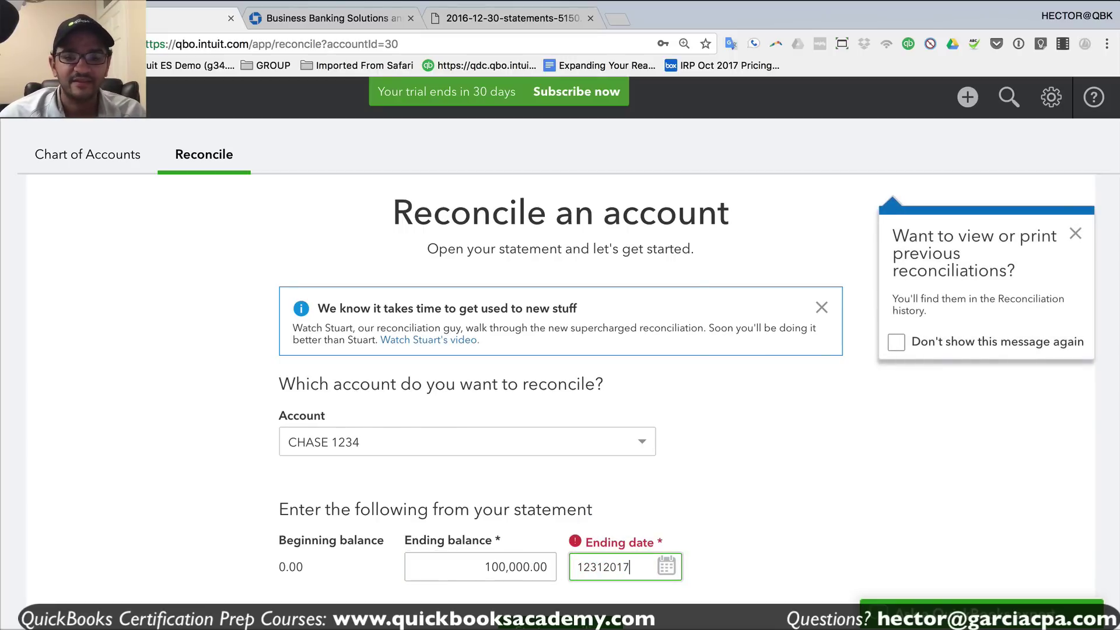
{"action": "scroll", "coordinate": [738, 564], "scroll_direction": "down", "scroll_amount": 2}
{"action": "left_click", "coordinate": [566, 554]}
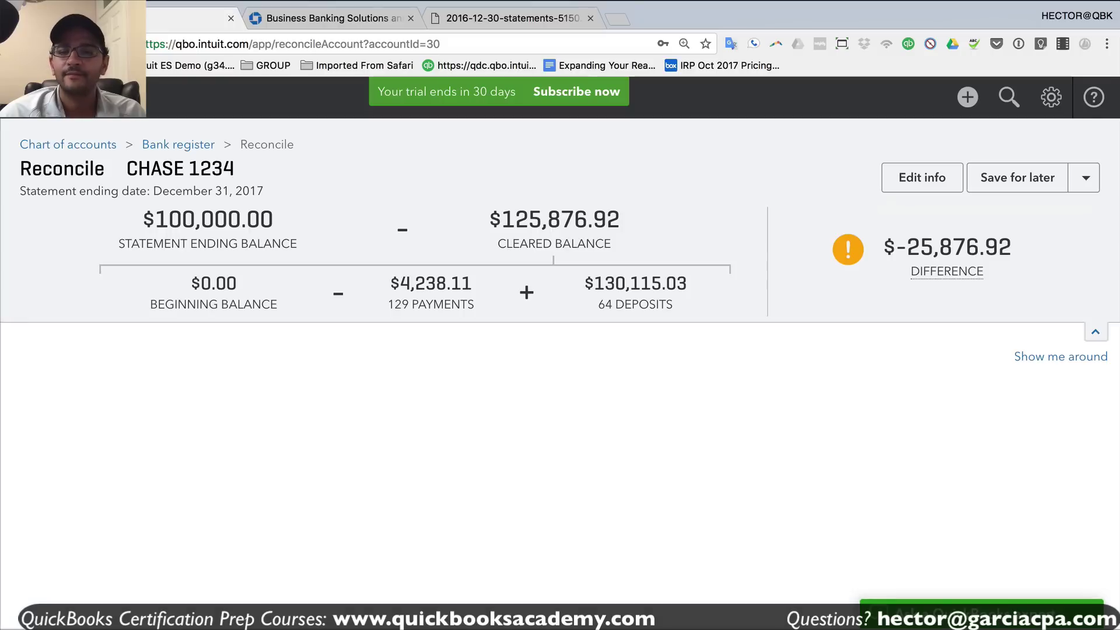
- Clear the reconciliation tour tips, collapse the balance summary, then go to the Reports list
{"action": "mouse_move", "coordinate": [984, 285]}
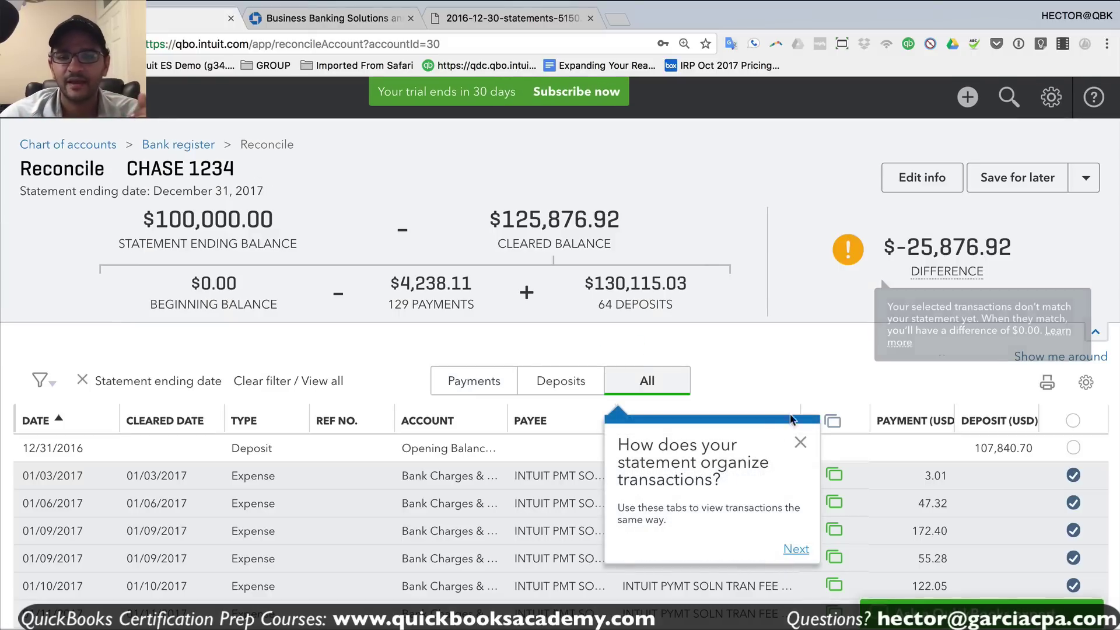
{"action": "left_click", "coordinate": [800, 442]}
{"action": "scroll", "coordinate": [951, 443], "scroll_direction": "down", "scroll_amount": 10}
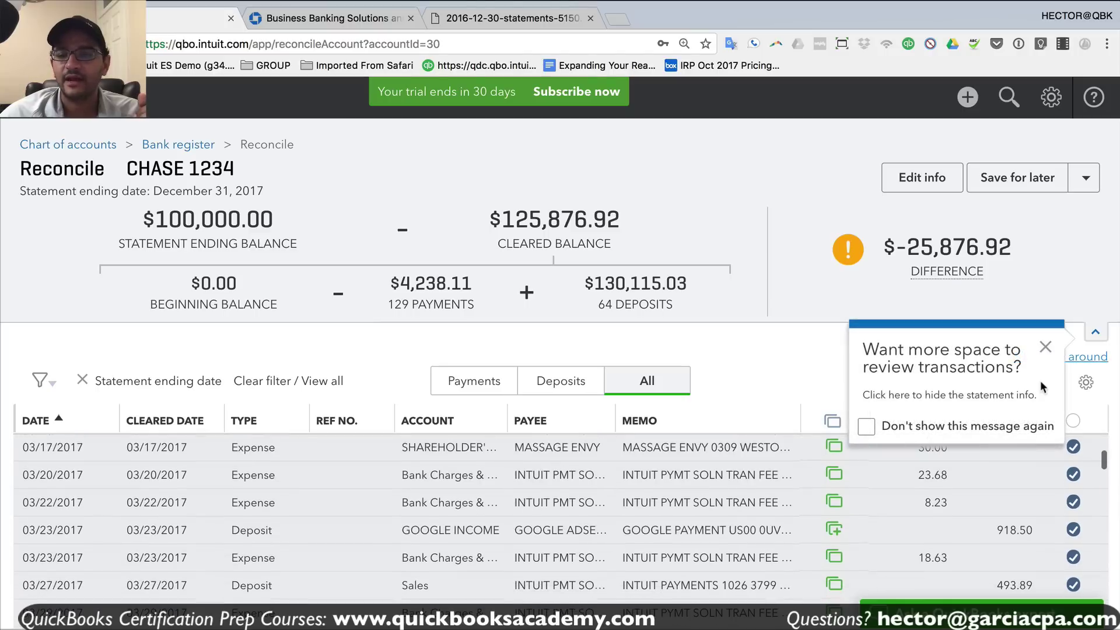
{"action": "left_click", "coordinate": [1045, 347]}
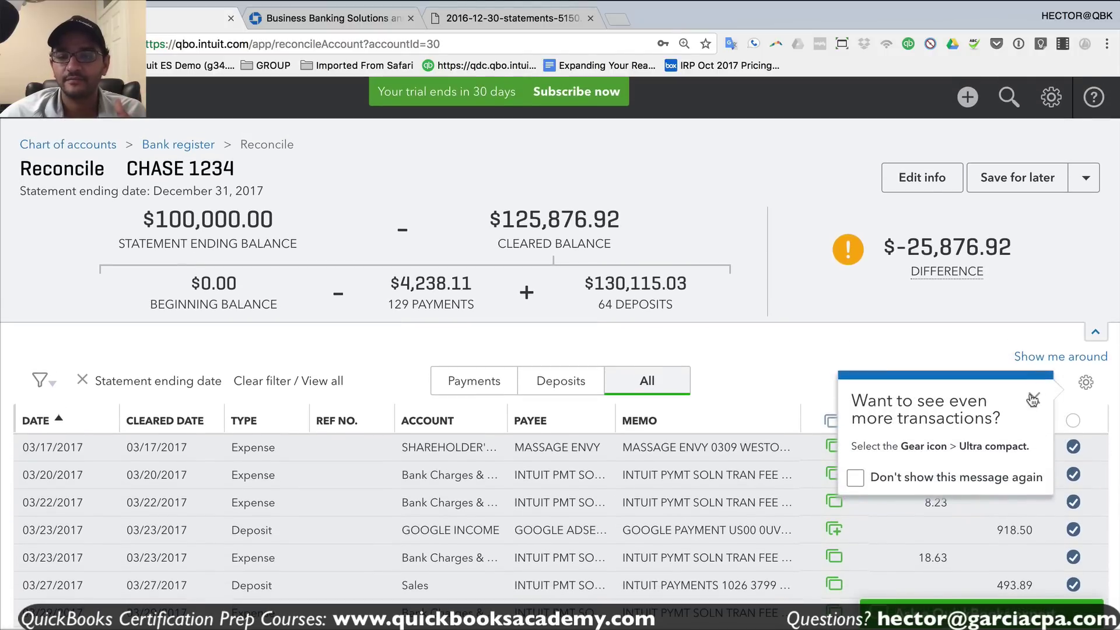
{"action": "left_click", "coordinate": [1033, 401]}
{"action": "left_click", "coordinate": [1095, 332]}
{"action": "scroll", "coordinate": [992, 405], "scroll_direction": "down", "scroll_amount": 5}
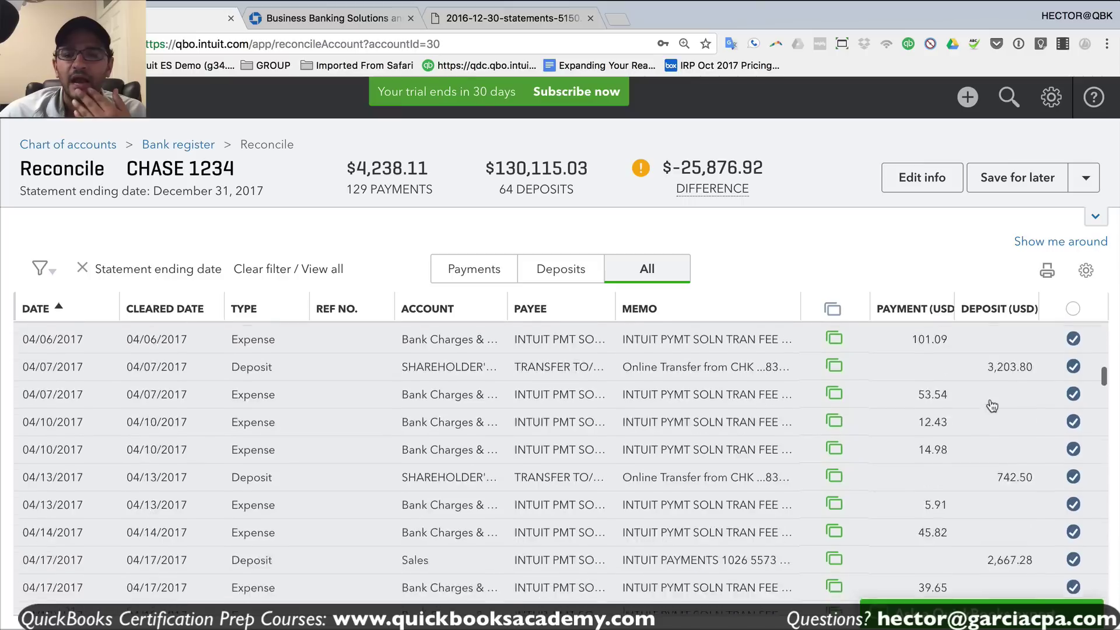
{"action": "scroll", "coordinate": [993, 405], "scroll_direction": "down", "scroll_amount": 15}
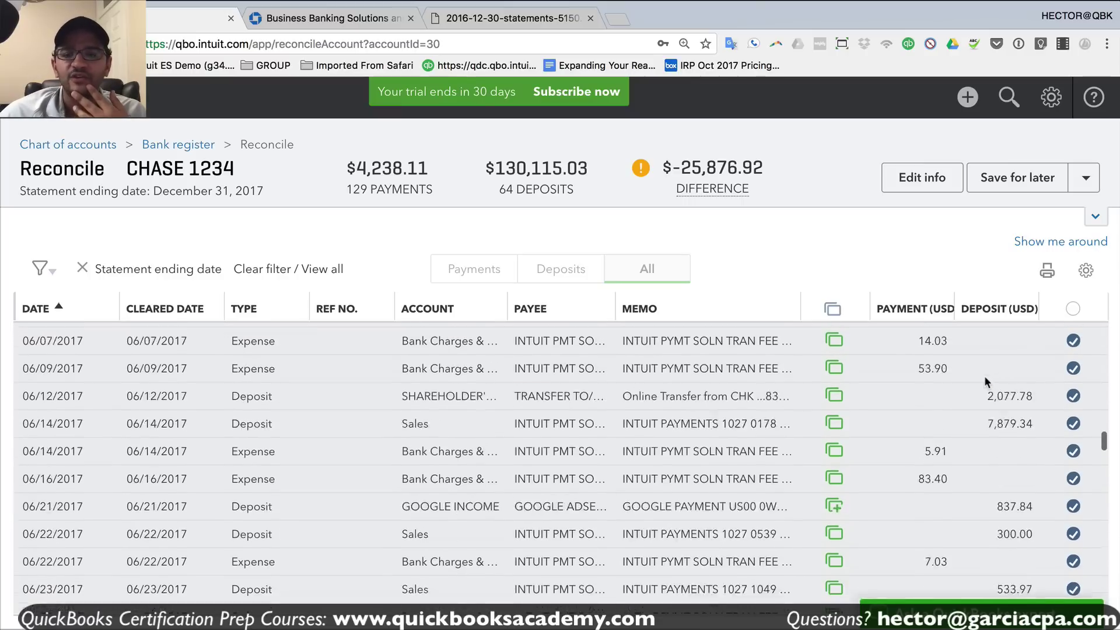
{"action": "left_click_drag", "start_coordinate": [692, 168], "coordinate": [761, 168]}
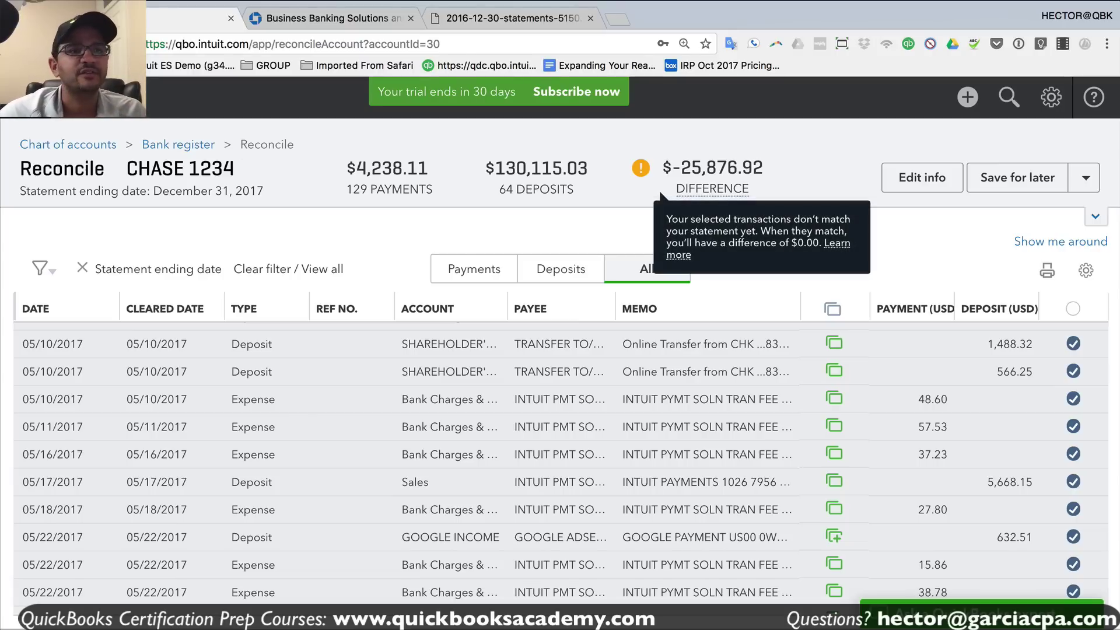
{"action": "left_click", "coordinate": [25, 97]}
{"action": "left_click", "coordinate": [92, 361]}
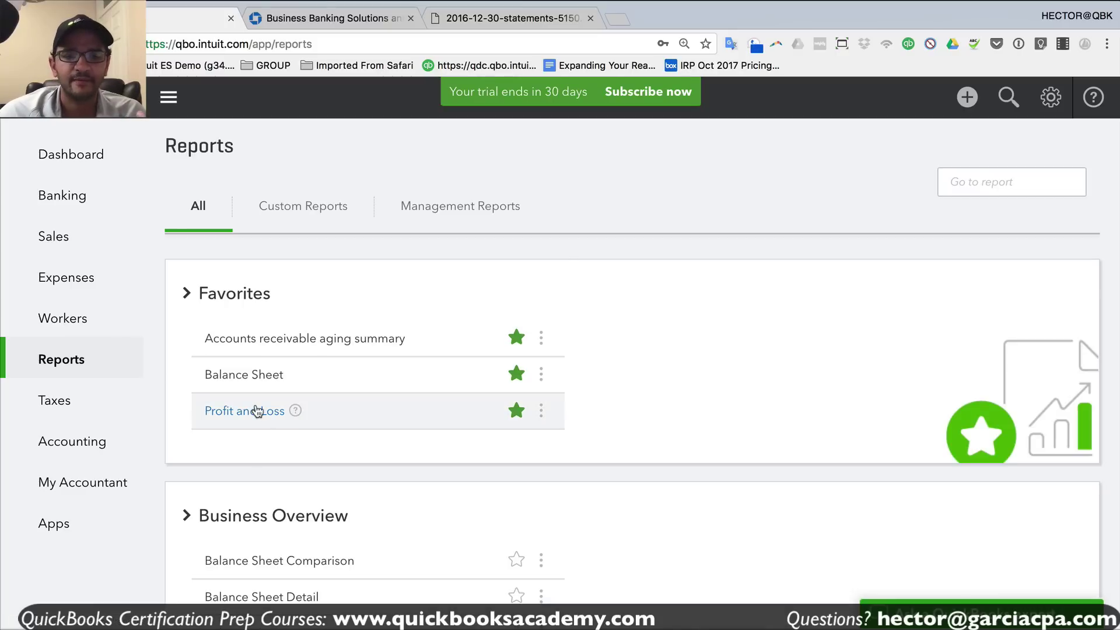
- Open the Profit and Loss report and dismiss its customization tip
{"action": "left_click", "coordinate": [259, 412]}
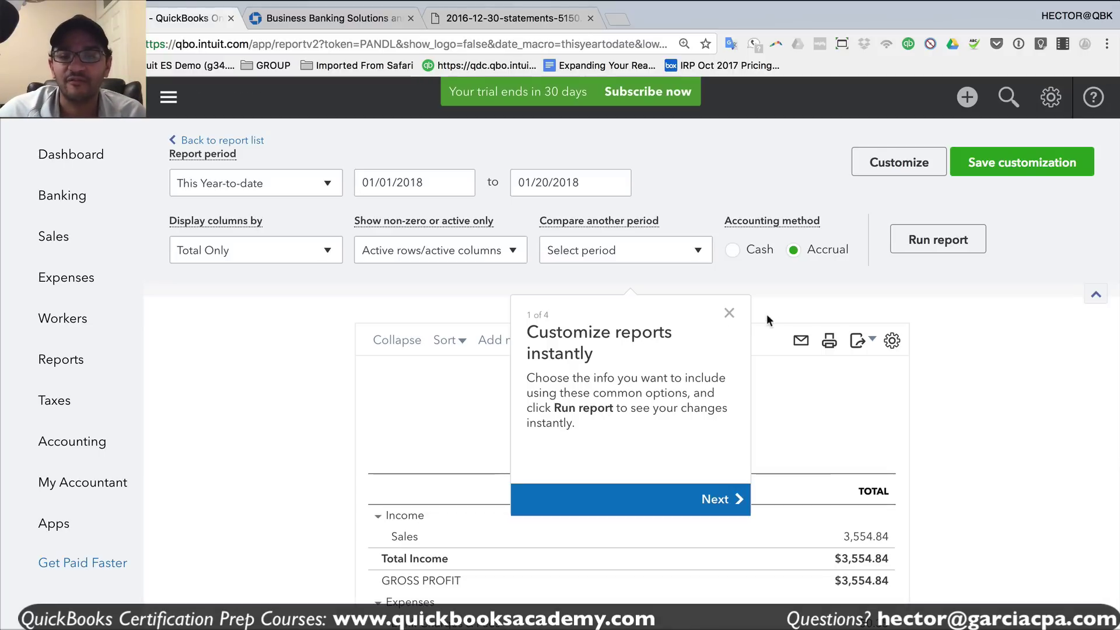
{"action": "left_click", "coordinate": [729, 316]}
{"action": "scroll", "coordinate": [1062, 471], "scroll_direction": "down", "scroll_amount": 3}
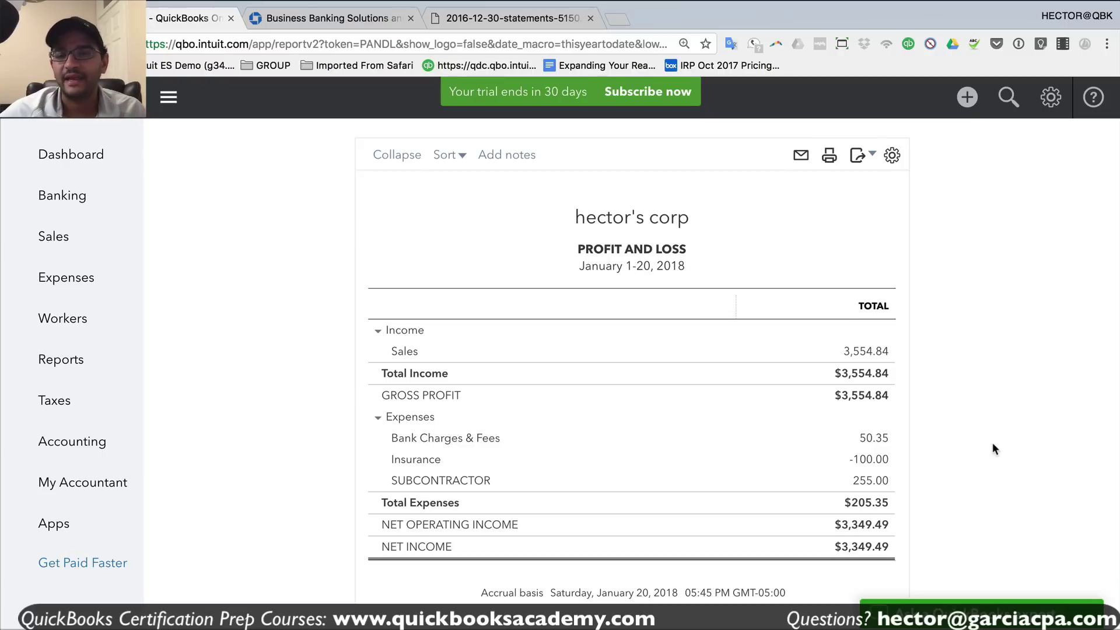
{"action": "scroll", "coordinate": [993, 442], "scroll_direction": "up", "scroll_amount": 3}
- Rerun Profit and Loss for All Dates, showing GOOGLE INCOME of 8,386.18, then return to Banking
{"action": "left_click", "coordinate": [252, 187]}
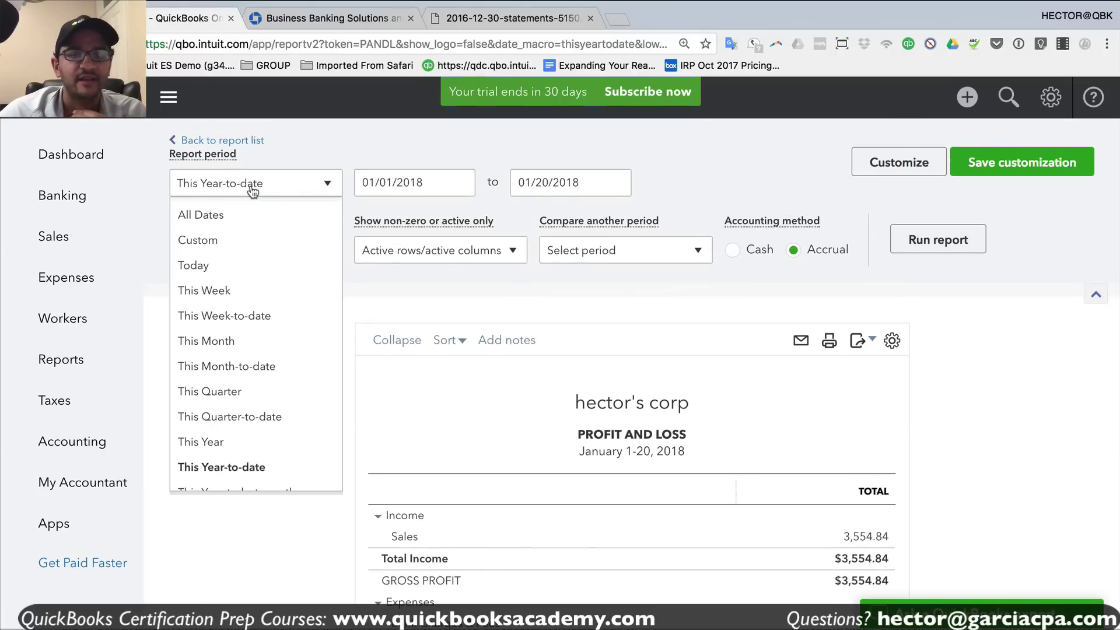
{"action": "left_click", "coordinate": [193, 215]}
{"action": "left_click", "coordinate": [927, 241]}
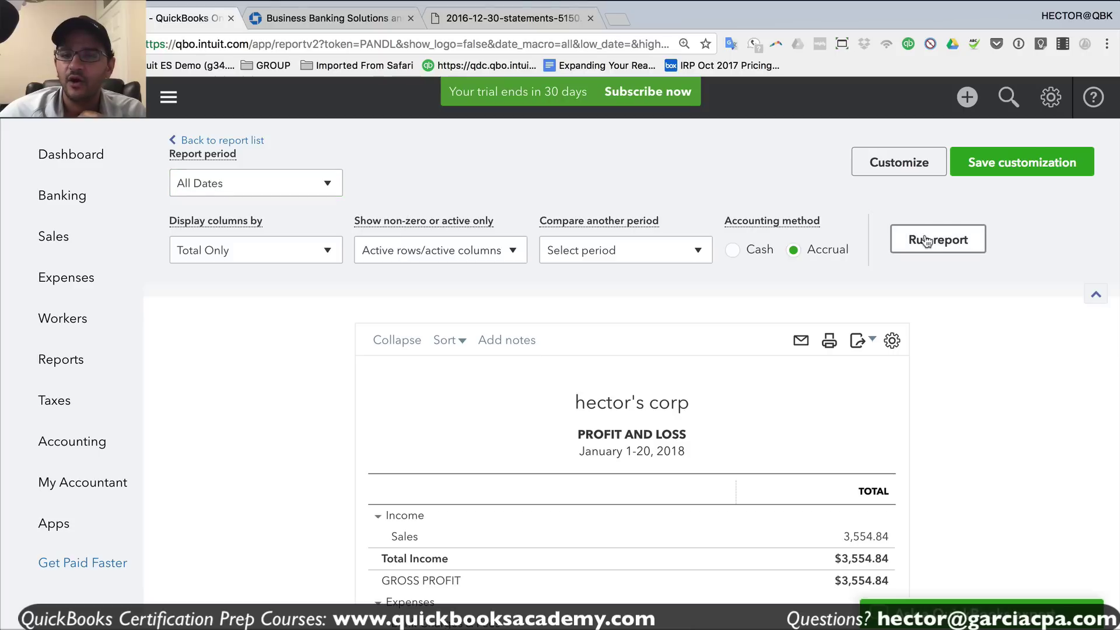
{"action": "scroll", "coordinate": [975, 444], "scroll_direction": "down", "scroll_amount": 5}
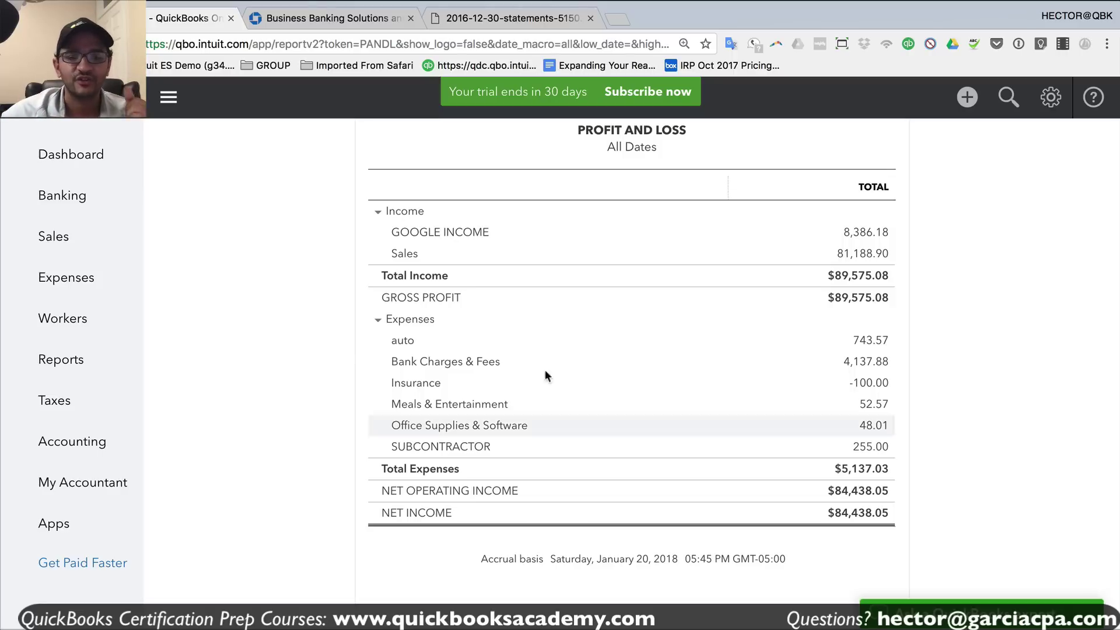
{"action": "left_click", "coordinate": [67, 210]}
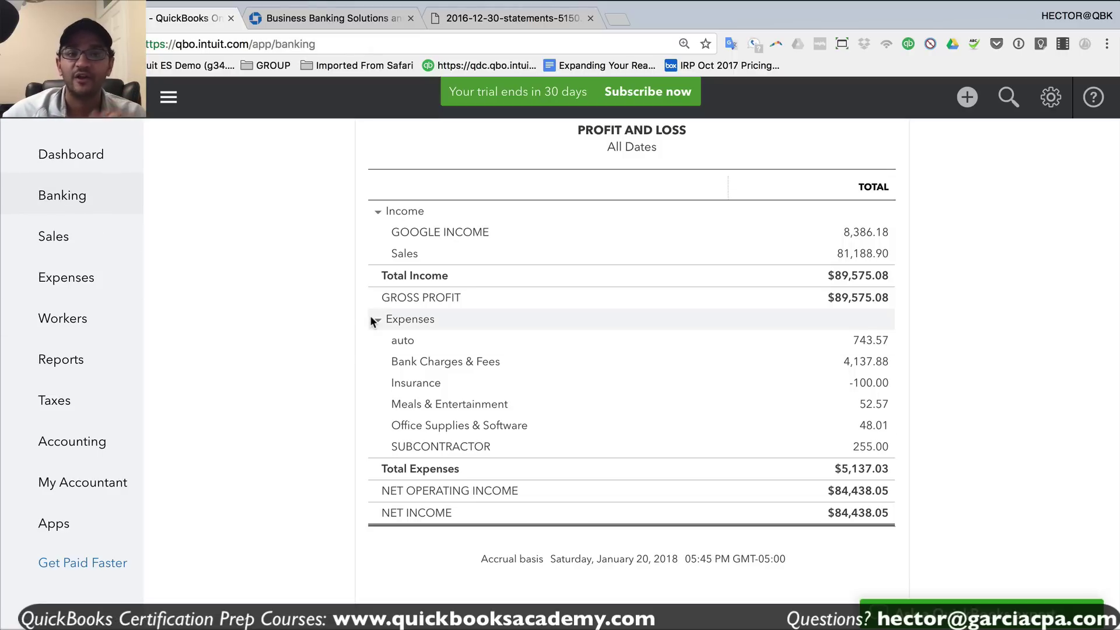